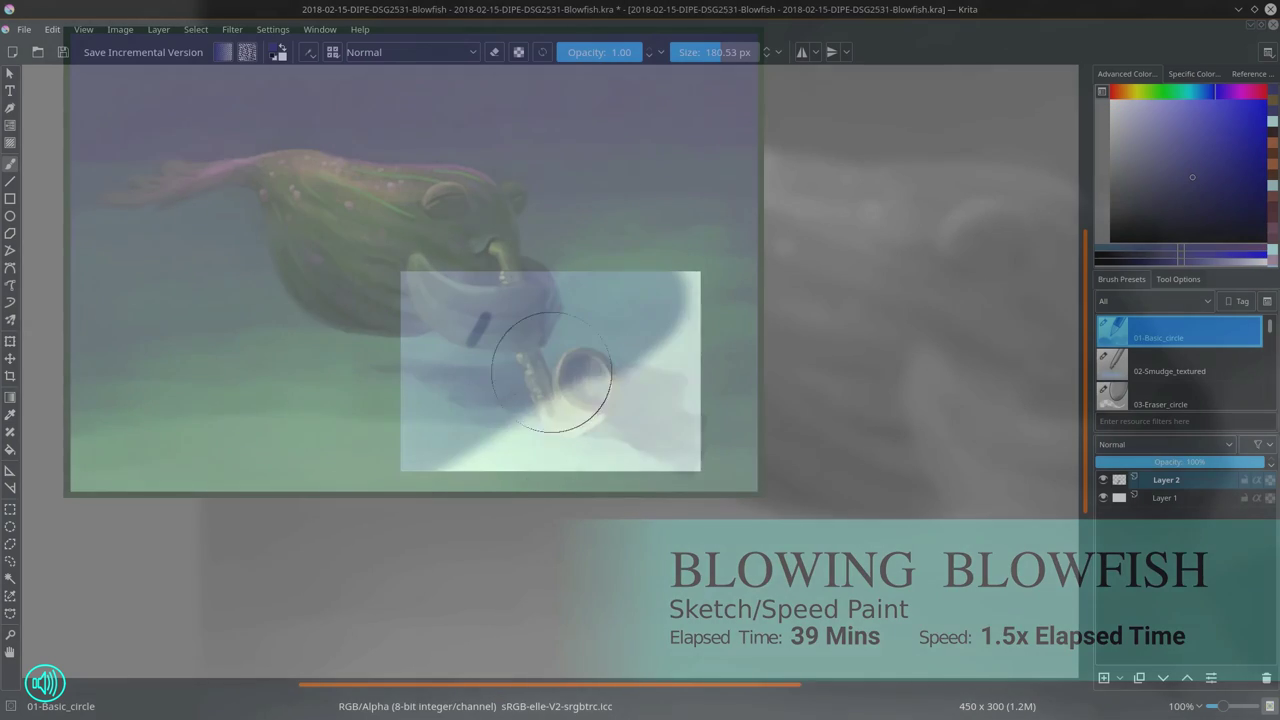
# Step: Paint a purple wash over the canvas and a muted green band across its lower part with the 01-Basic_circle brush
pyautogui.moveTo(445, 290); pyautogui.dragTo(757, 257)
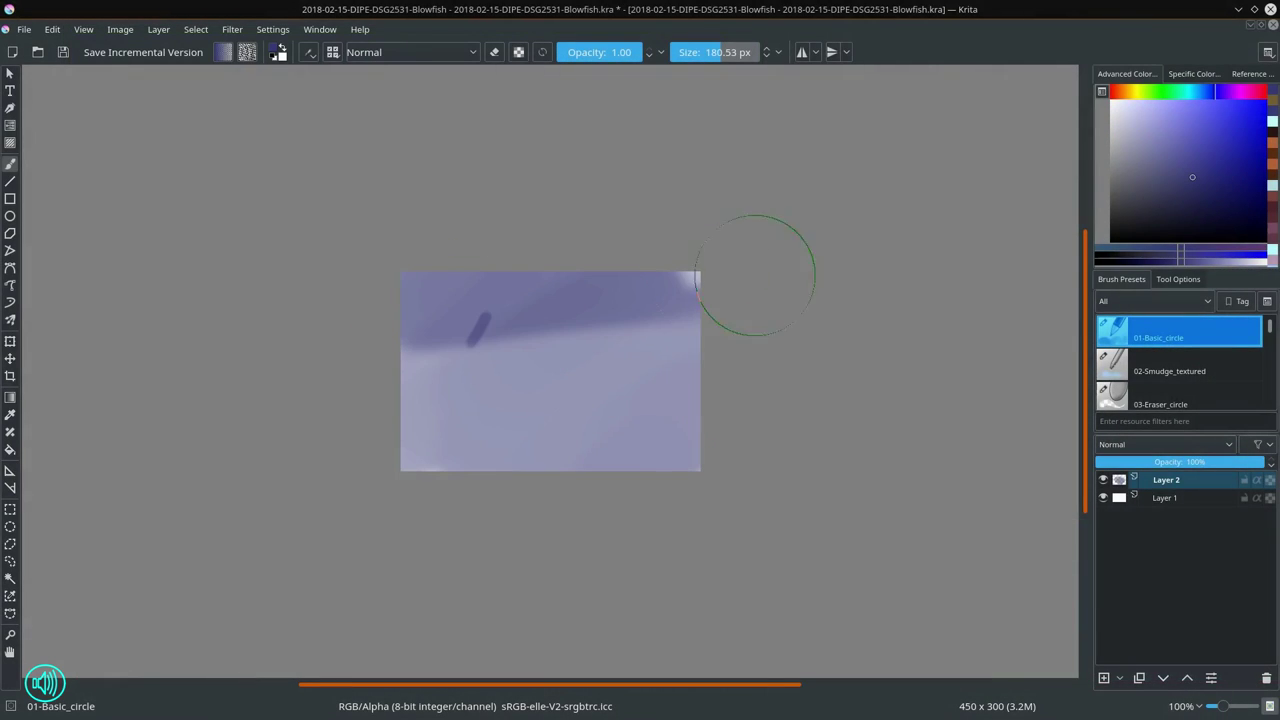
pyautogui.click(1174, 92)
pyautogui.click(1194, 150)
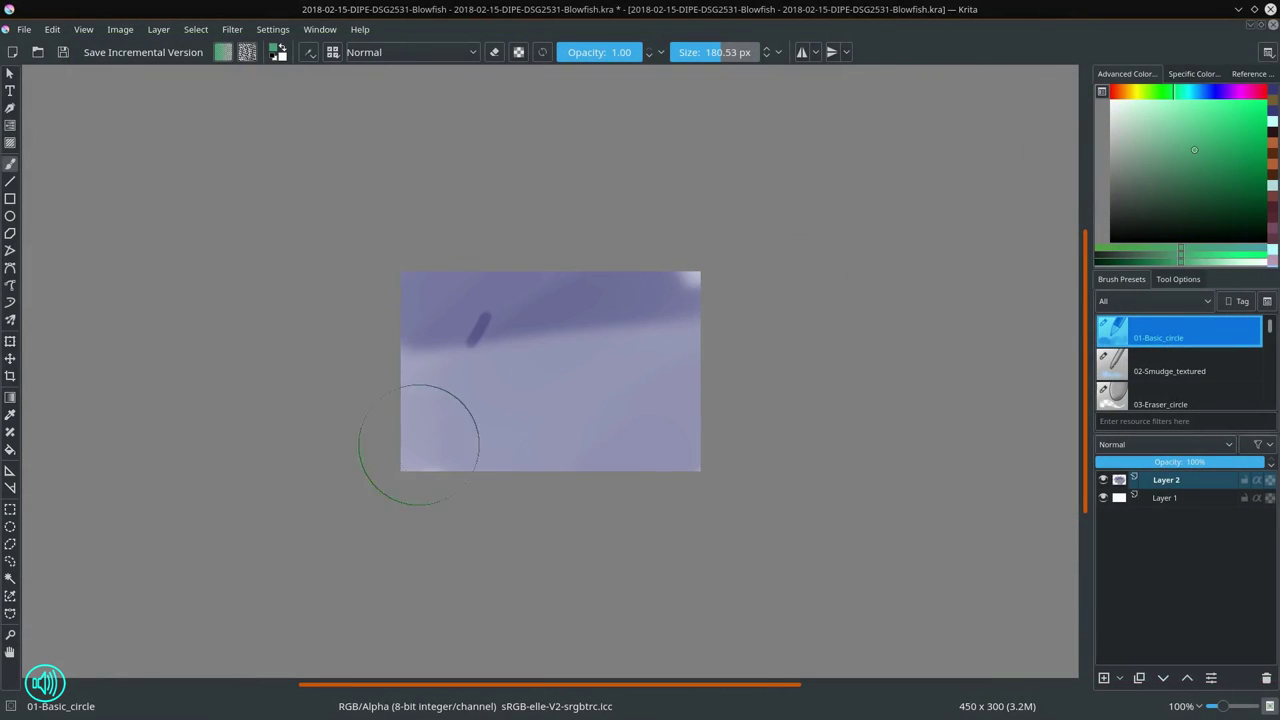
pyautogui.moveTo(414, 457); pyautogui.dragTo(740, 425)
# Step: Paint lighter green strokes along the canvas's lower edge with a smaller 01-Basic_circle brush
pyautogui.click(1172, 121)
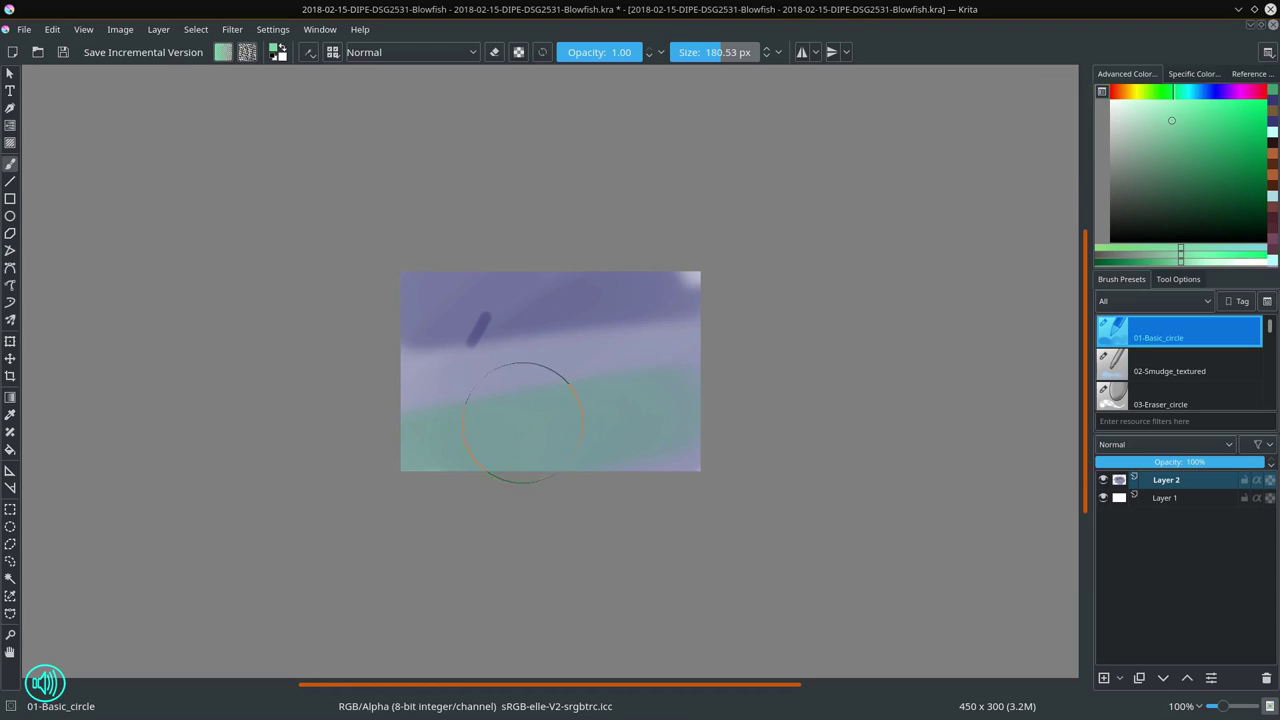
pyautogui.keyDown('shift'); pyautogui.moveTo(523, 422); pyautogui.dragTo(447, 422); pyautogui.keyUp('shift')
pyautogui.moveTo(389, 470); pyautogui.dragTo(806, 444)
pyautogui.moveTo(404, 449)
pyautogui.mouseDown()
pyautogui.moveTo(658, 416)
pyautogui.moveTo(604, 439)
pyautogui.moveTo(632, 436)
pyautogui.mouseUp()
# Step: Blend the purple and green background bands with horizontal 02-Smudge_textured strokes at 62.85 px
pyautogui.click(1112, 366)
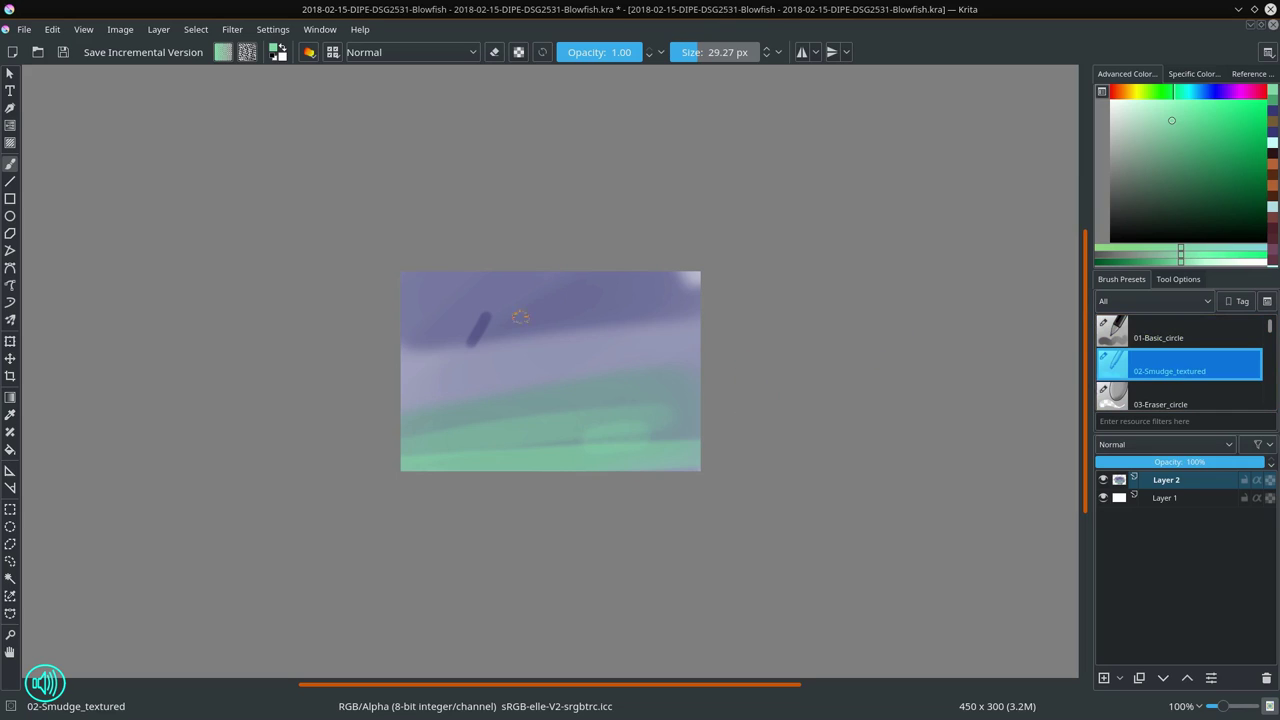
pyautogui.moveTo(472, 314)
pyautogui.keyDown('shift'); pyautogui.mouseDown()
pyautogui.moveTo(521, 314)
pyautogui.moveTo(491, 329)
pyautogui.moveTo(553, 302)
pyautogui.mouseUp(); pyautogui.keyUp('shift')
pyautogui.moveTo(415, 352)
pyautogui.mouseDown()
pyautogui.moveTo(475, 358)
pyautogui.moveTo(490, 347)
pyautogui.moveTo(415, 353)
pyautogui.moveTo(647, 329)
pyautogui.moveTo(505, 331)
pyautogui.moveTo(658, 312)
pyautogui.moveTo(456, 330)
pyautogui.moveTo(438, 318)
pyautogui.moveTo(723, 277)
pyautogui.mouseUp()
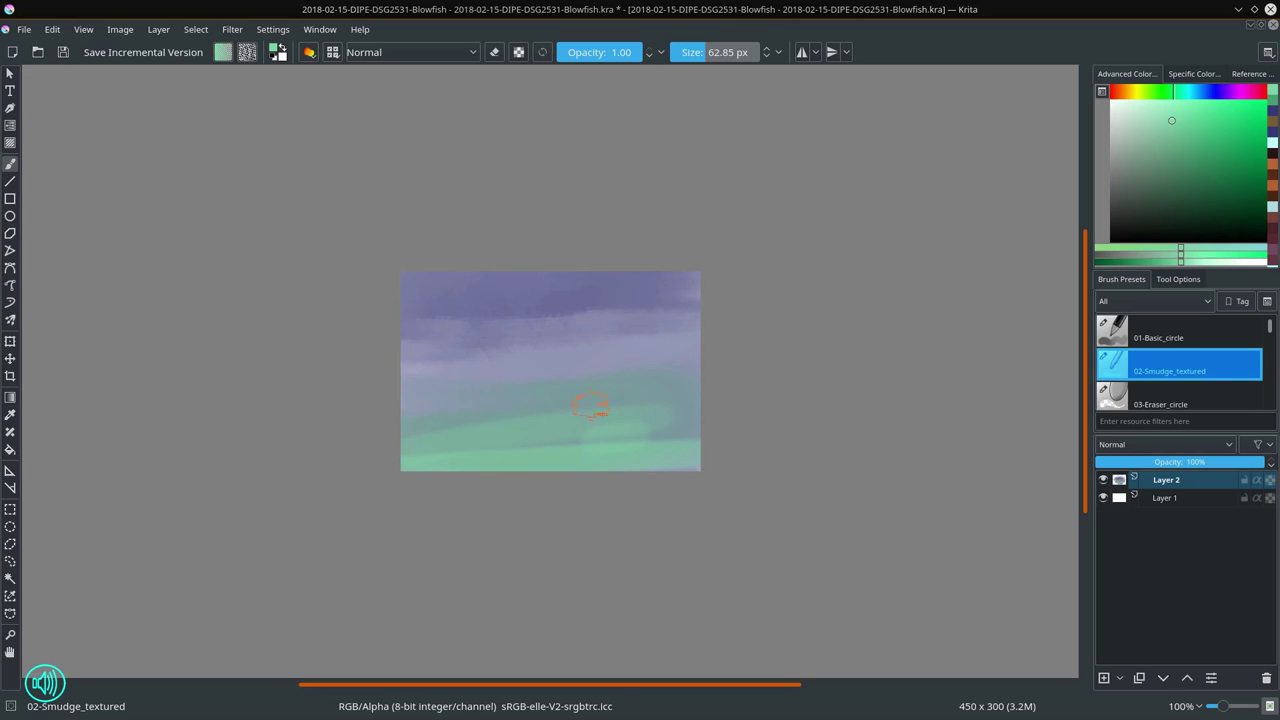
pyautogui.moveTo(466, 426); pyautogui.dragTo(709, 420)
pyautogui.moveTo(356, 440); pyautogui.dragTo(651, 441)
pyautogui.moveTo(373, 466); pyautogui.dragTo(760, 452)
pyautogui.moveTo(484, 454)
pyautogui.mouseDown()
pyautogui.moveTo(698, 451)
pyautogui.moveTo(711, 462)
pyautogui.mouseUp()
pyautogui.moveTo(594, 443); pyautogui.dragTo(765, 438)
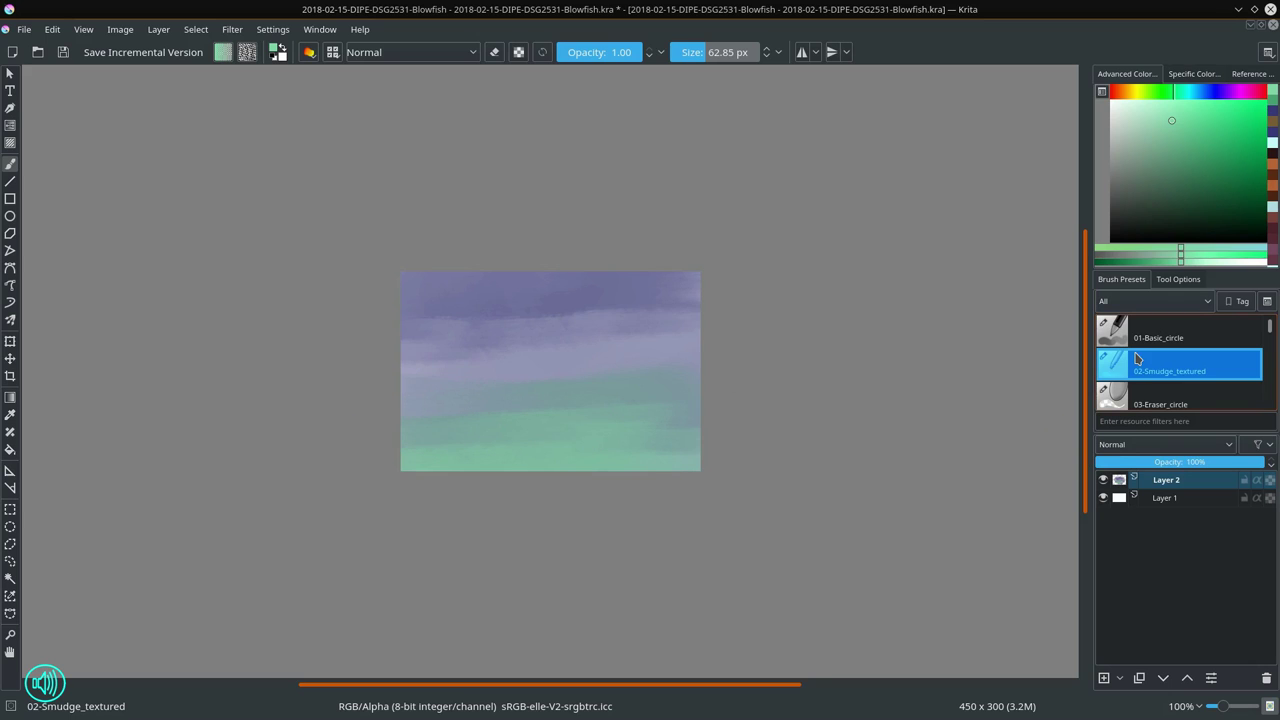
# Step: Make four stacked duplicates of Layer 2 to intensify the background colours
pyautogui.rightClick(1190, 486)
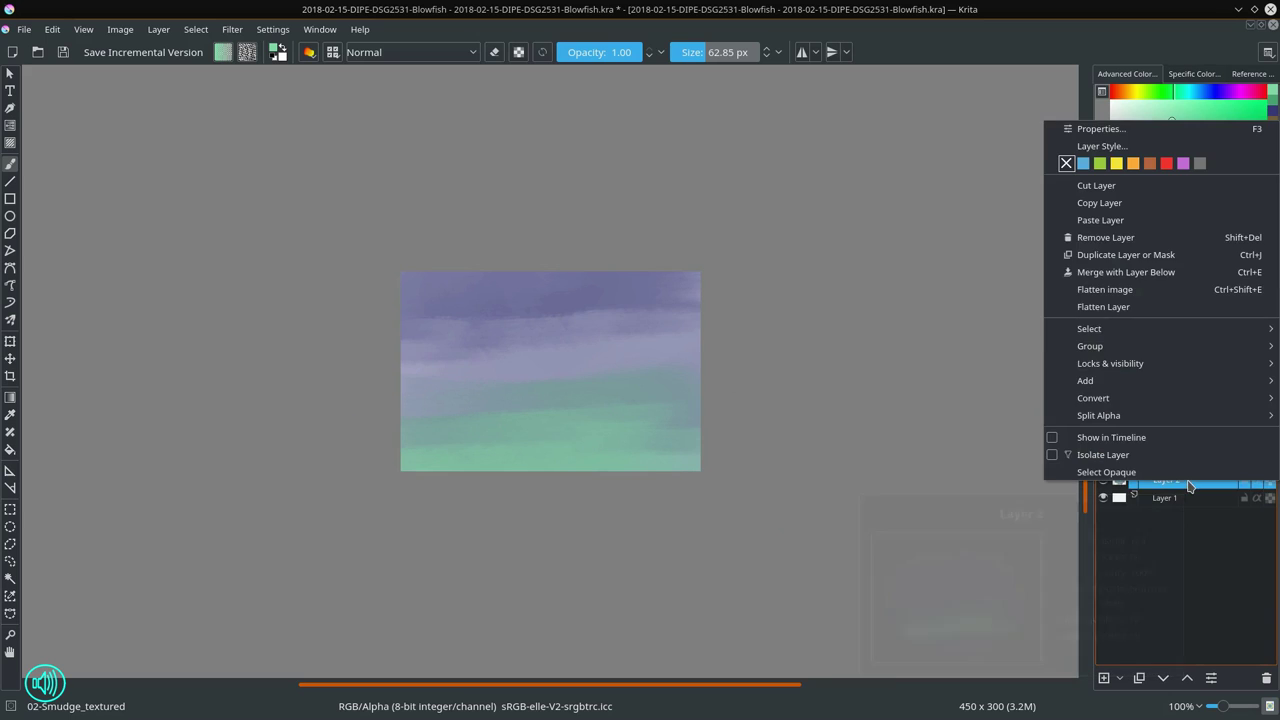
pyautogui.click(1148, 262)
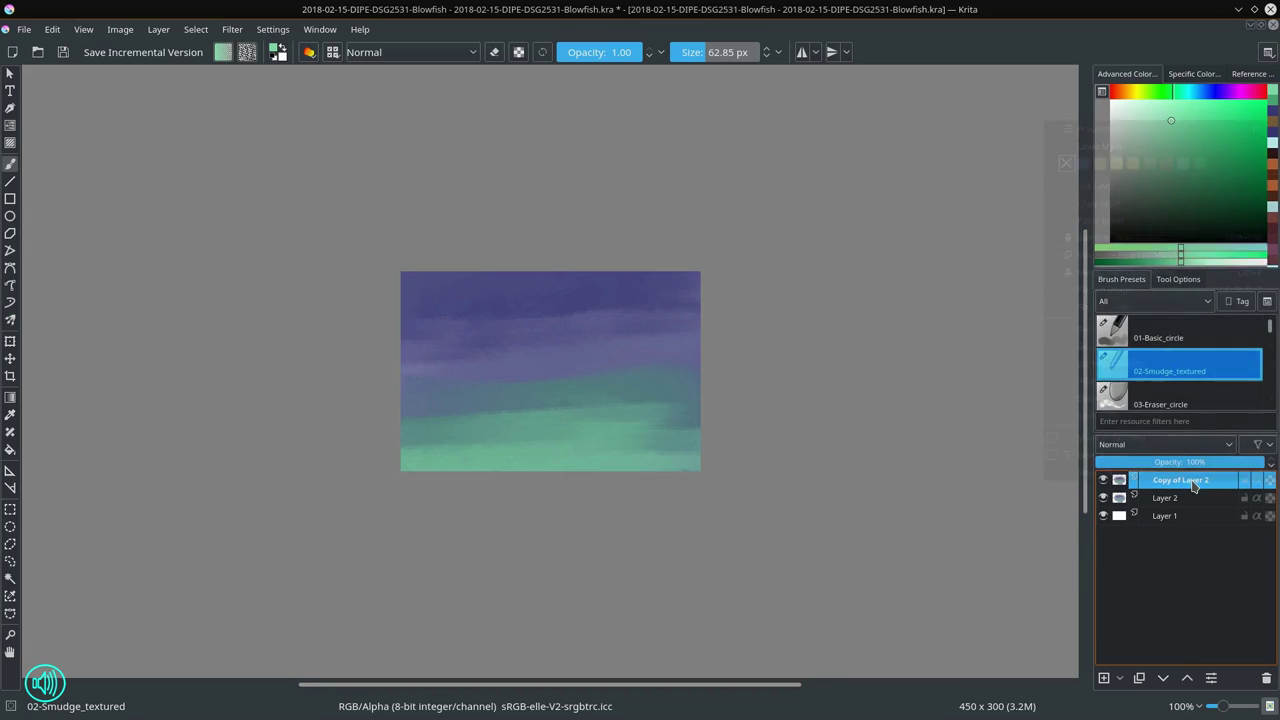
pyautogui.rightClick(1185, 481)
pyautogui.click(1173, 257)
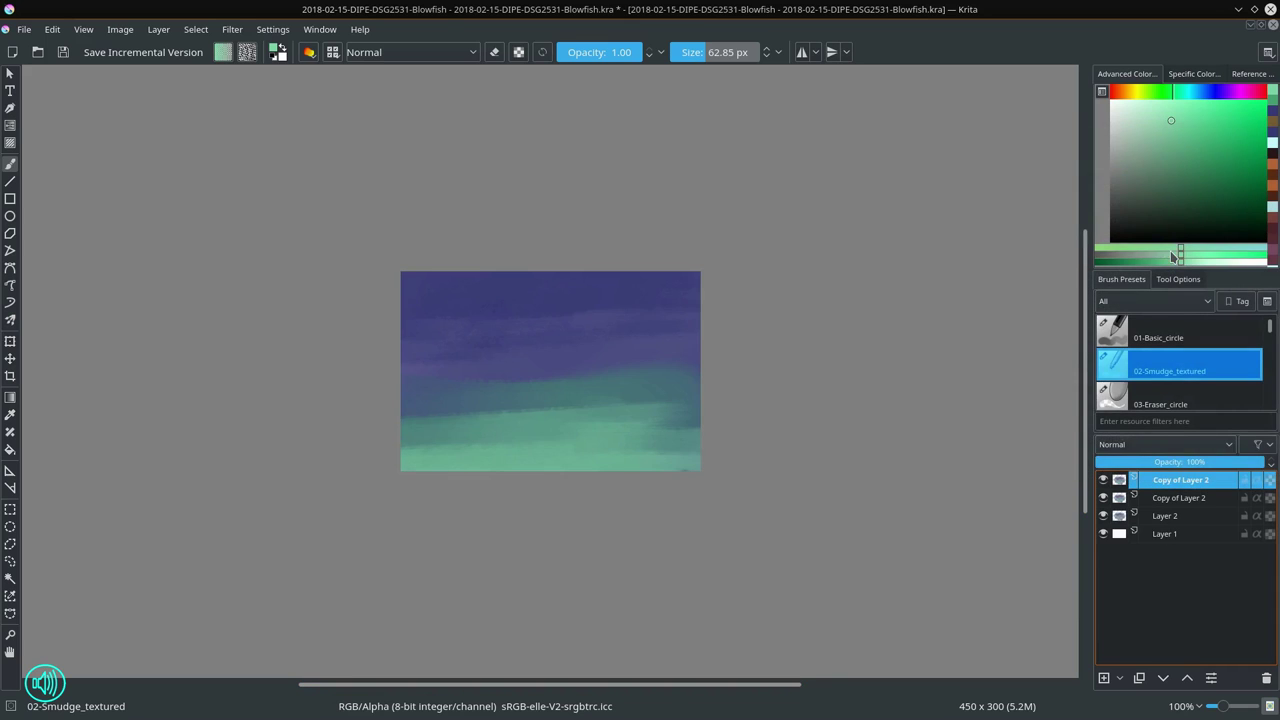
pyautogui.rightClick(1185, 481)
pyautogui.click(1175, 258)
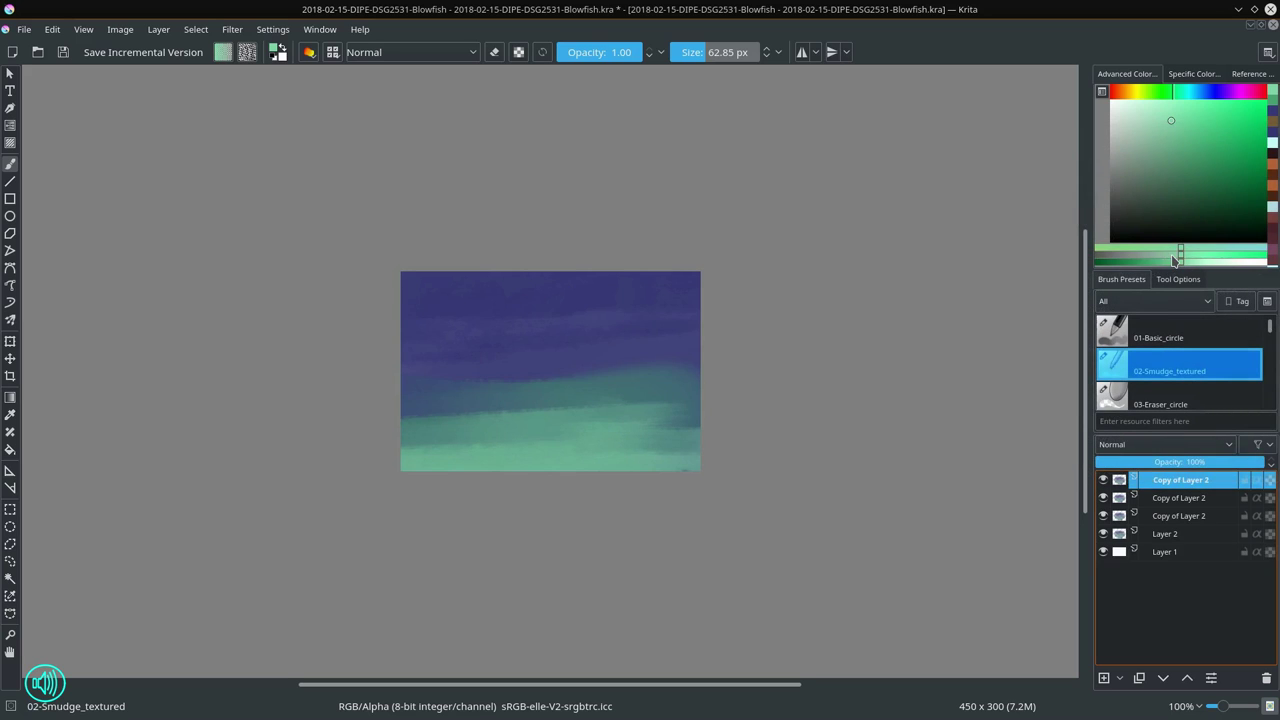
pyautogui.rightClick(1190, 482)
pyautogui.click(1172, 258)
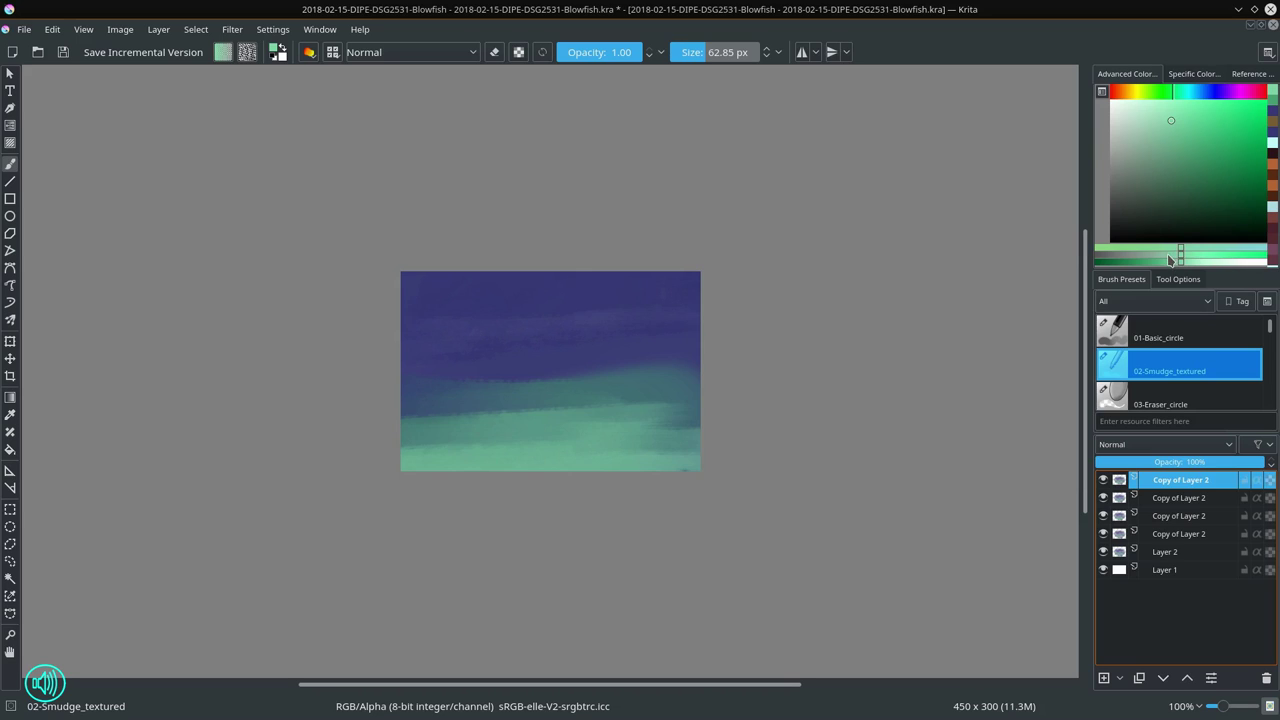
# Step: Switch to the 01-Basic_circle brush and sample the purple and green tones down the background
pyautogui.click(1177, 339)
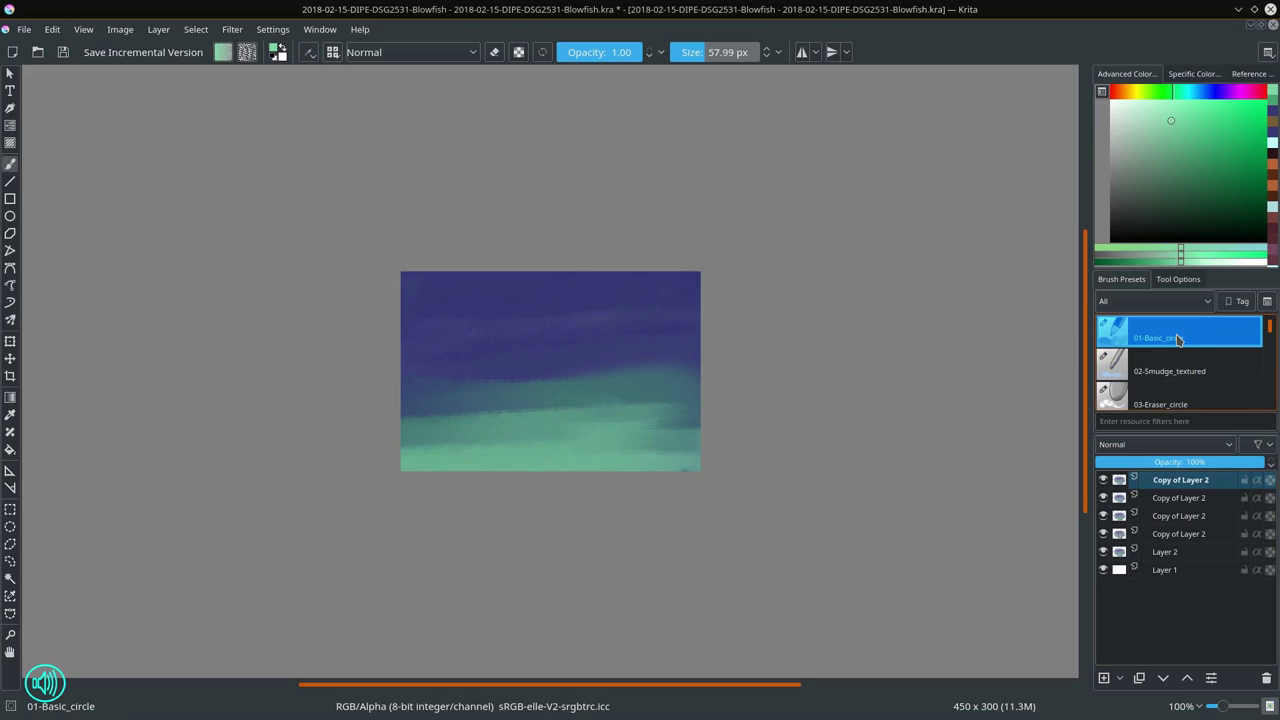
pyautogui.keyDown('ctrl'); pyautogui.click(540, 360); pyautogui.keyUp('ctrl')
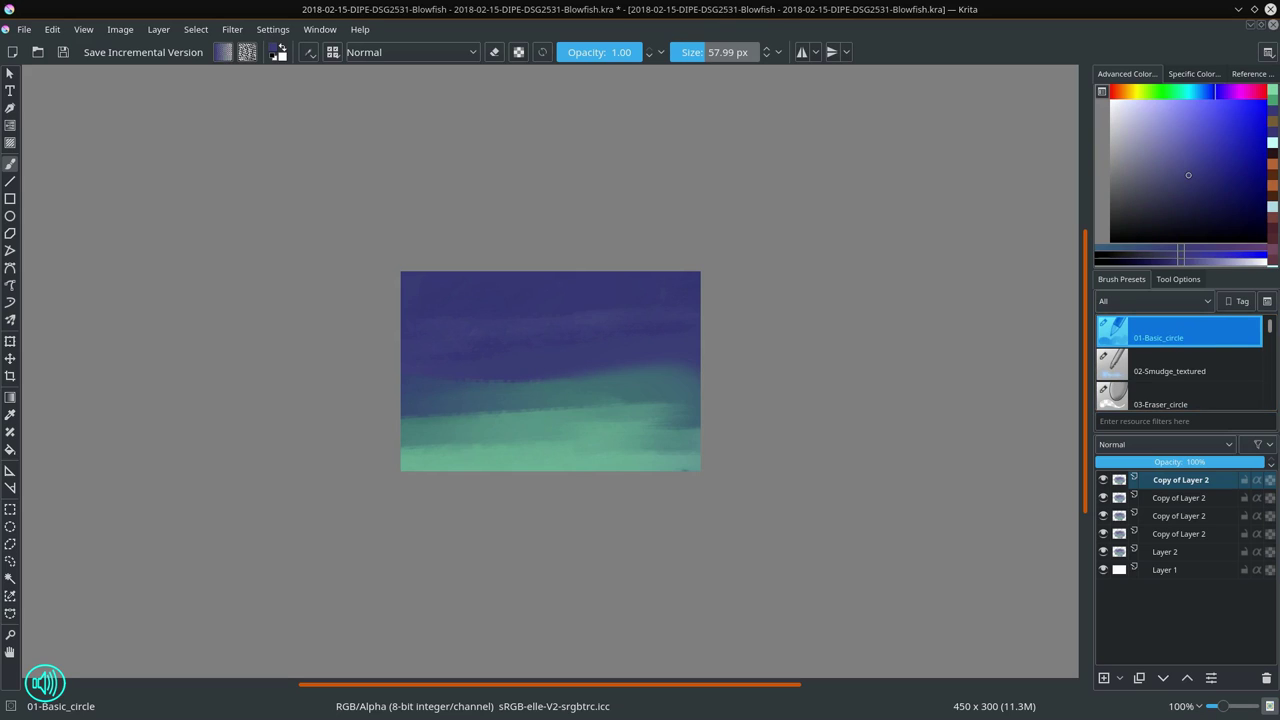
pyautogui.keyDown('ctrl'); pyautogui.click(543, 396); pyautogui.keyUp('ctrl')
pyautogui.keyDown('ctrl'); pyautogui.click(551, 430); pyautogui.keyUp('ctrl')
pyautogui.keyDown('ctrl'); pyautogui.click(566, 452); pyautogui.keyUp('ctrl')
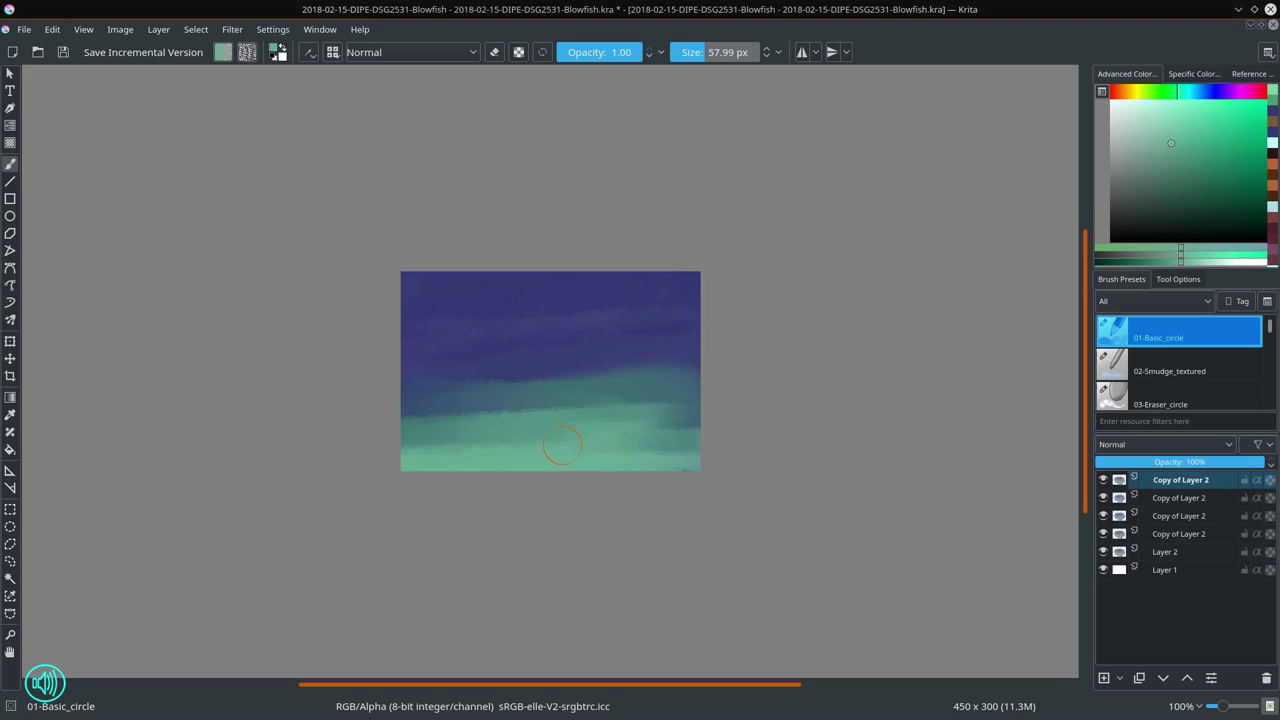
# Step: Merge all layers, from the top copy down to Layer 1, into a single layer
pyautogui.keyDown('shift'); pyautogui.click(1180, 572); pyautogui.keyUp('shift')
pyautogui.rightClick(1180, 572)
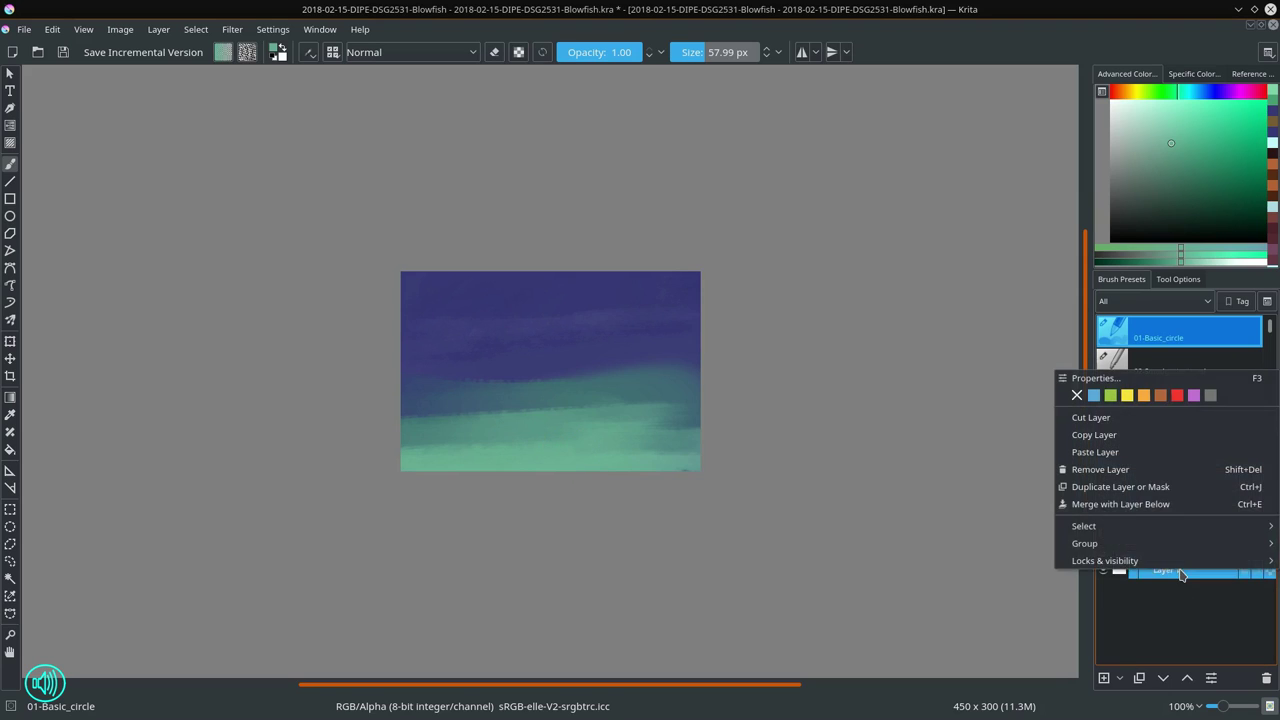
pyautogui.click(1143, 500)
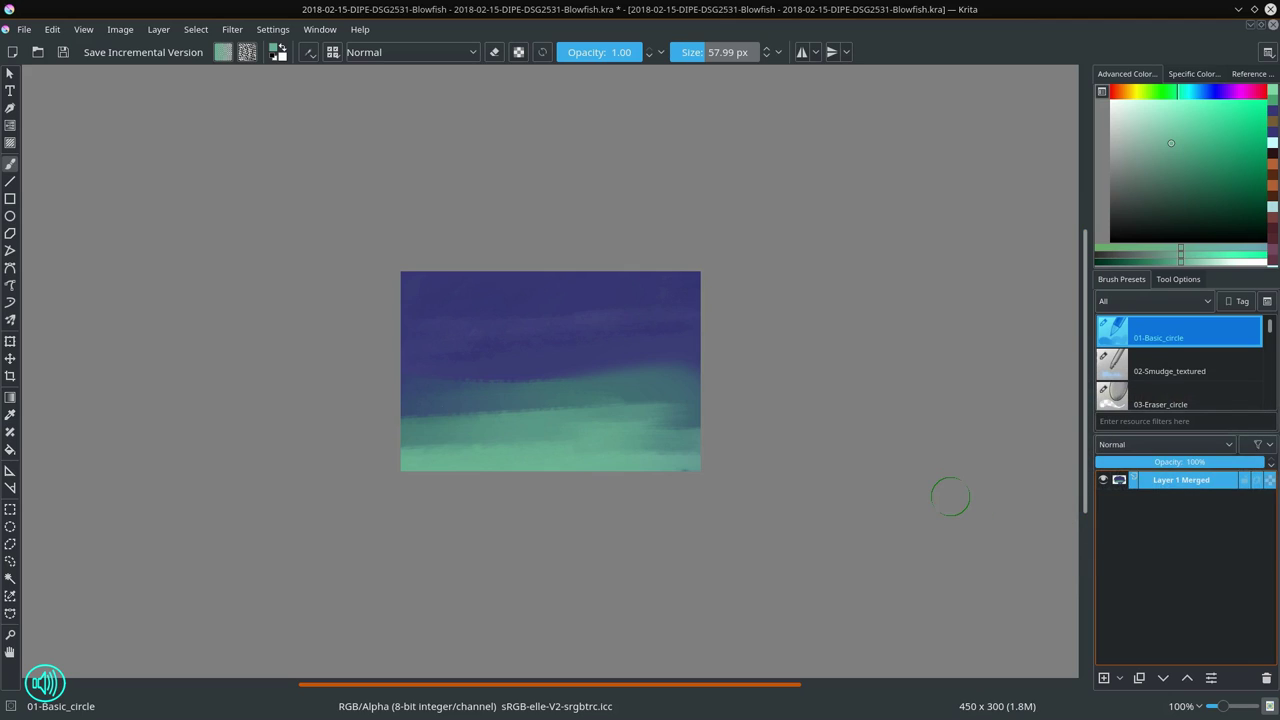
# Step: Paint teal streaks sampled from the background across the purple middle area with a 32.24 px 01-Basic_circle brush
pyautogui.keyDown('ctrl'); pyautogui.click(535, 385); pyautogui.keyUp('ctrl')
pyautogui.keyDown('shift'); pyautogui.moveTo(540, 380); pyautogui.dragTo(523, 380); pyautogui.keyUp('shift')
pyautogui.moveTo(418, 386)
pyautogui.mouseDown()
pyautogui.moveTo(637, 367)
pyautogui.moveTo(500, 360)
pyautogui.moveTo(643, 356)
pyautogui.mouseUp()
pyautogui.moveTo(404, 355)
pyautogui.mouseDown()
pyautogui.moveTo(662, 350)
pyautogui.moveTo(692, 330)
pyautogui.mouseUp()
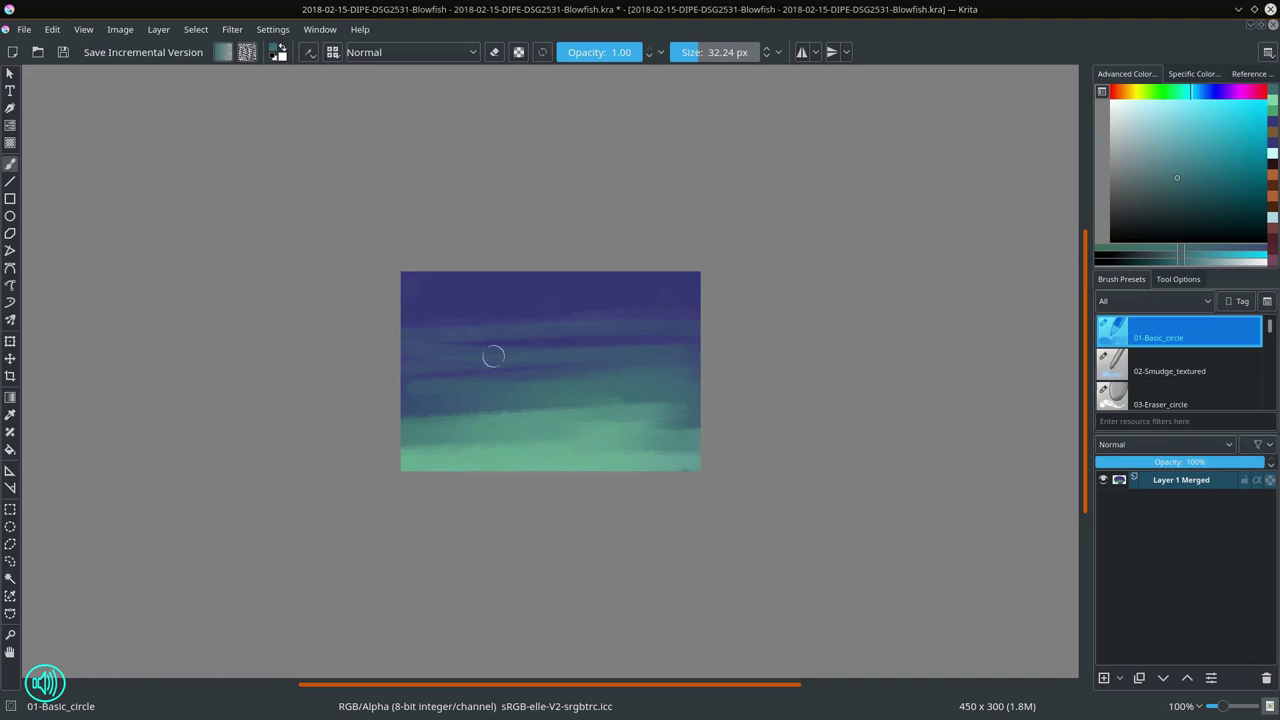
# Step: Paint sampled green strokes across the middle and lower background, enlarging the brush to 88.13 px for the broad ones
pyautogui.keyDown('ctrl'); pyautogui.click(537, 398); pyautogui.keyUp('ctrl')
pyautogui.moveTo(406, 373); pyautogui.dragTo(702, 359)
pyautogui.keyDown('ctrl'); pyautogui.click(532, 424); pyautogui.keyUp('ctrl')
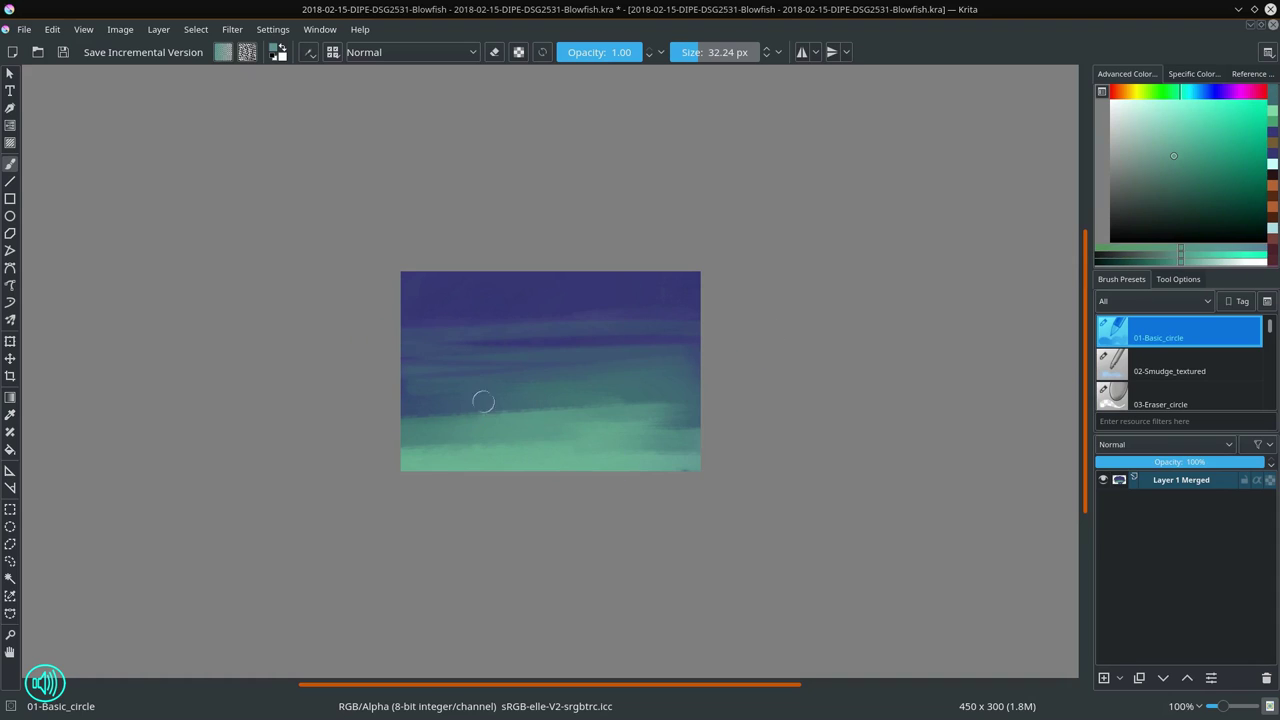
pyautogui.keyDown('shift'); pyautogui.moveTo(492, 398); pyautogui.dragTo(529, 398); pyautogui.keyUp('shift')
pyautogui.moveTo(400, 408); pyautogui.dragTo(685, 412)
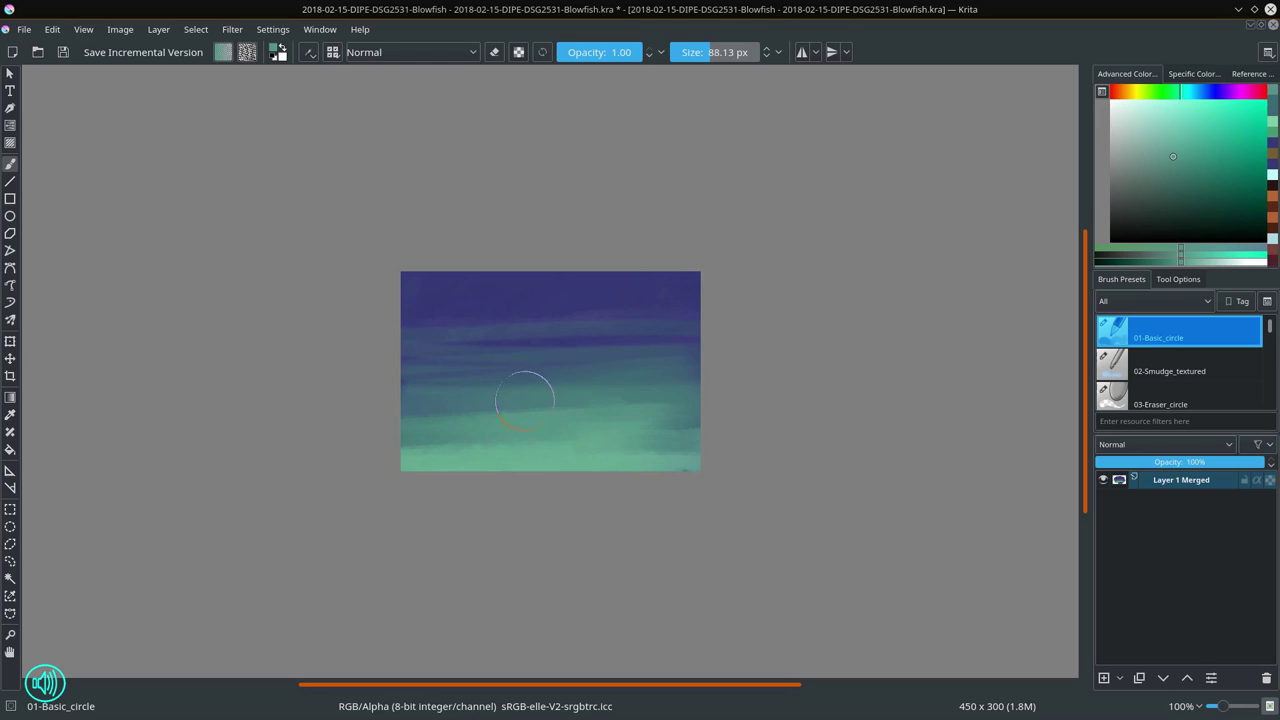
pyautogui.moveTo(409, 367); pyautogui.dragTo(757, 366)
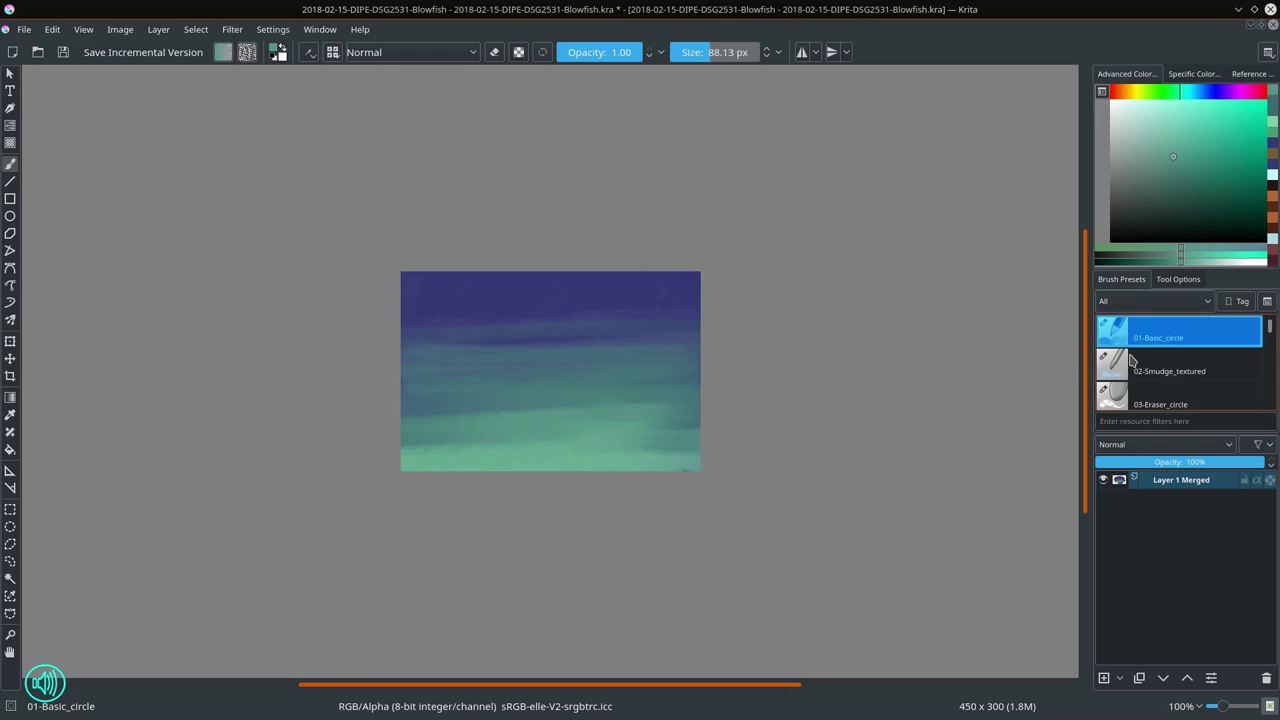
# Step: Smudge the purple-to-green transitions across the background with 02-Smudge_textured, reducing the brush to 46.12 px
pyautogui.click(1174, 376)
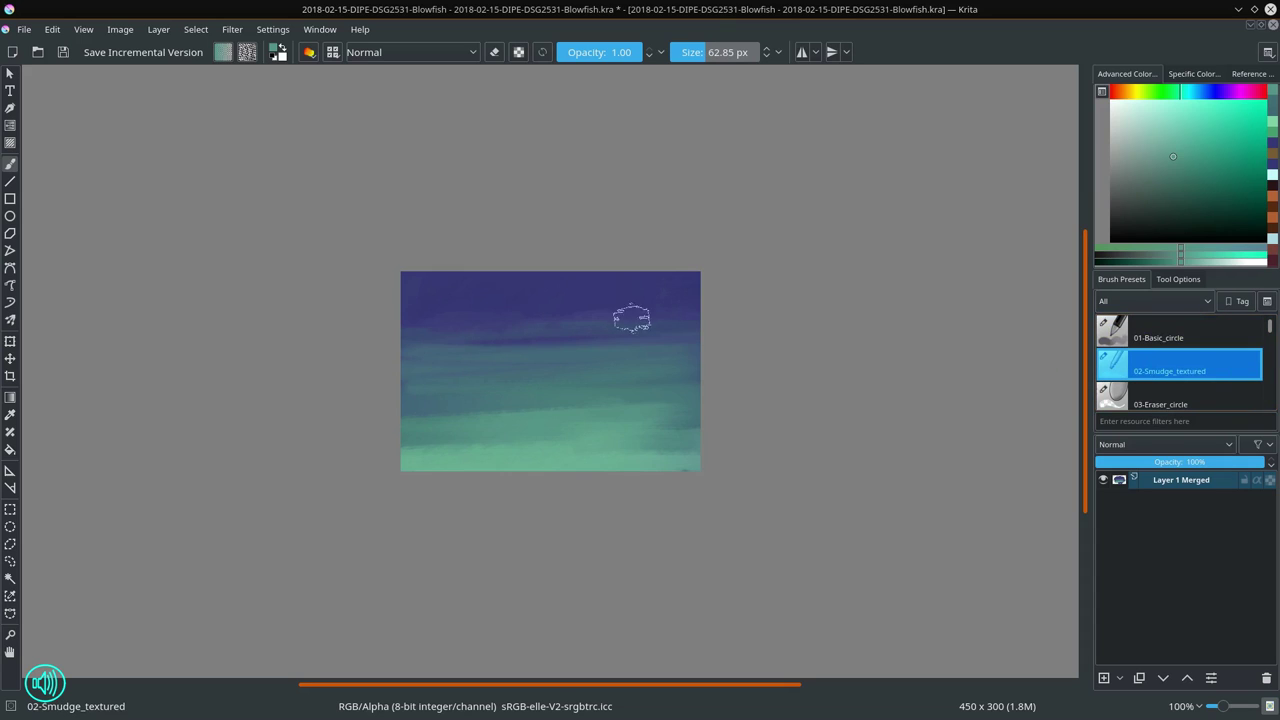
pyautogui.moveTo(591, 313)
pyautogui.mouseDown()
pyautogui.moveTo(486, 342)
pyautogui.moveTo(420, 340)
pyautogui.moveTo(549, 343)
pyautogui.moveTo(496, 364)
pyautogui.moveTo(437, 353)
pyautogui.moveTo(635, 341)
pyautogui.moveTo(463, 360)
pyautogui.moveTo(498, 340)
pyautogui.moveTo(581, 337)
pyautogui.moveTo(512, 331)
pyautogui.moveTo(445, 339)
pyautogui.moveTo(590, 333)
pyautogui.moveTo(420, 365)
pyautogui.moveTo(741, 336)
pyautogui.moveTo(426, 369)
pyautogui.moveTo(650, 354)
pyautogui.moveTo(473, 379)
pyautogui.moveTo(429, 395)
pyautogui.moveTo(553, 385)
pyautogui.moveTo(412, 426)
pyautogui.moveTo(592, 411)
pyautogui.moveTo(484, 410)
pyautogui.mouseUp()
pyautogui.moveTo(557, 425); pyautogui.dragTo(522, 429)
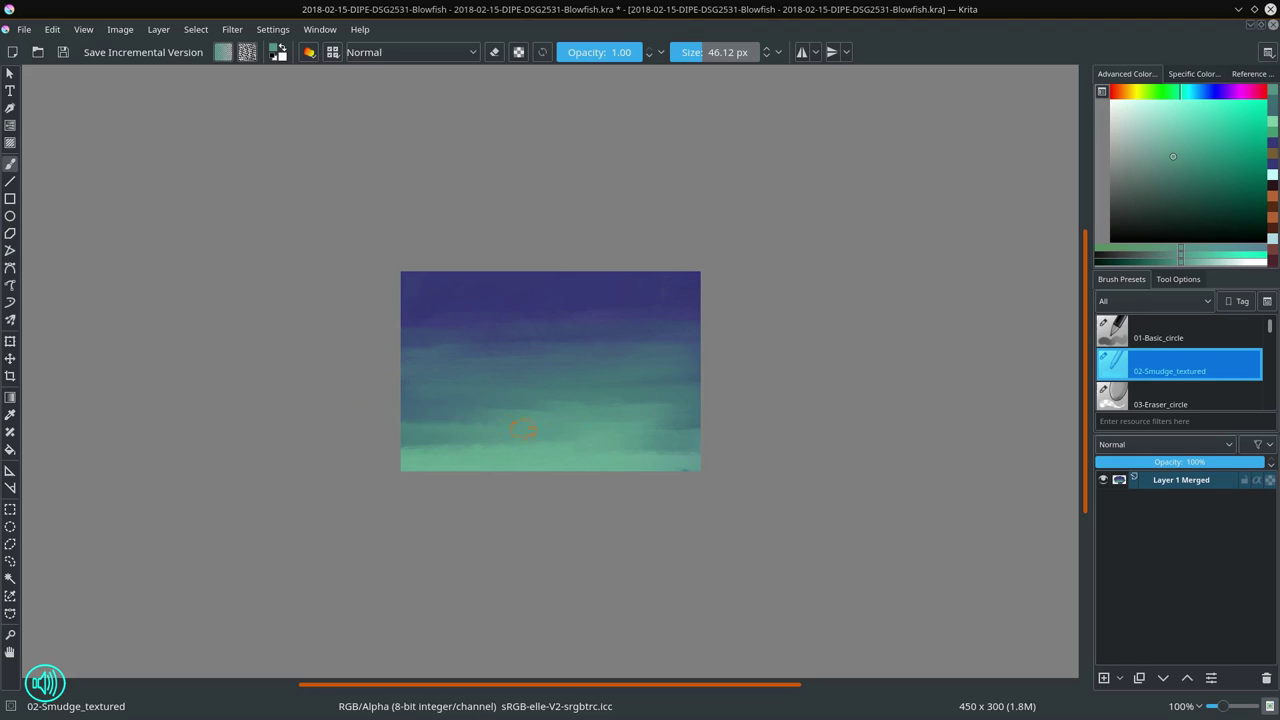
pyautogui.moveTo(607, 401)
pyautogui.mouseDown()
pyautogui.moveTo(537, 415)
pyautogui.moveTo(406, 370)
pyautogui.moveTo(728, 388)
pyautogui.mouseUp()
# Step: Add a layer above the background, fill it with black, and set its blending mode to Color
pyautogui.click(1104, 679)
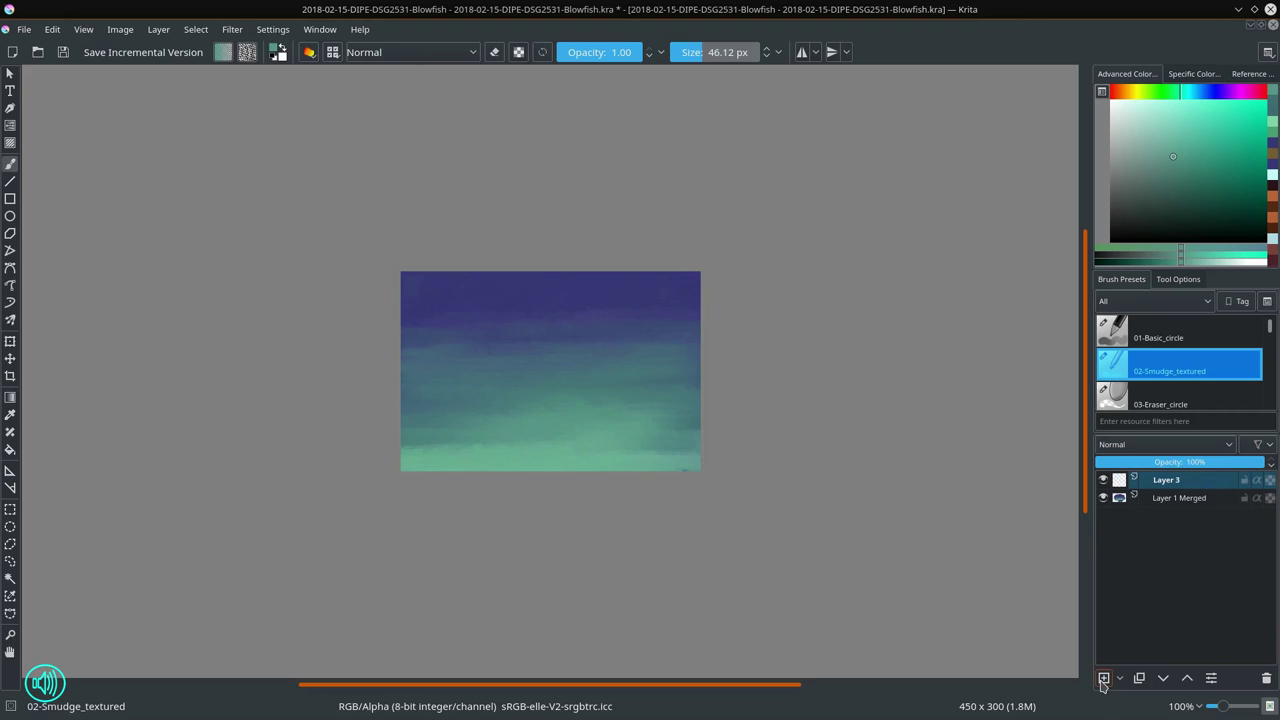
pyautogui.click(1110, 242)
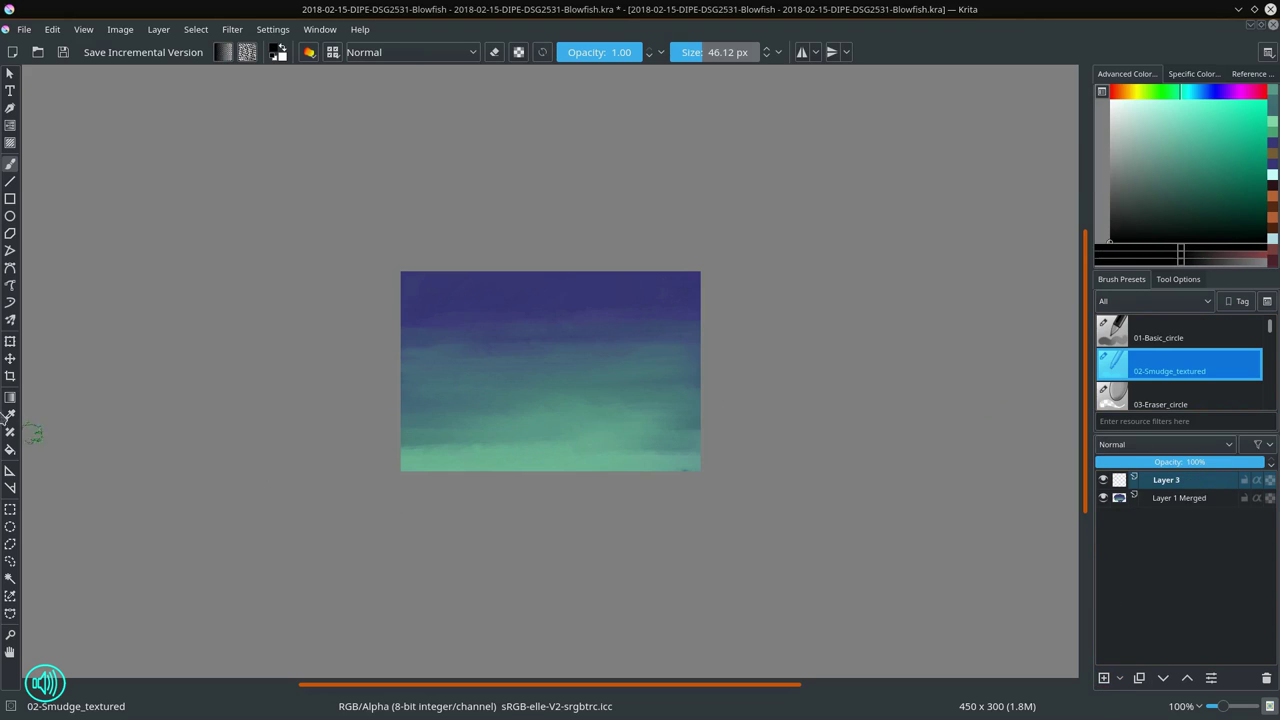
pyautogui.click(10, 449)
pyautogui.click(480, 394)
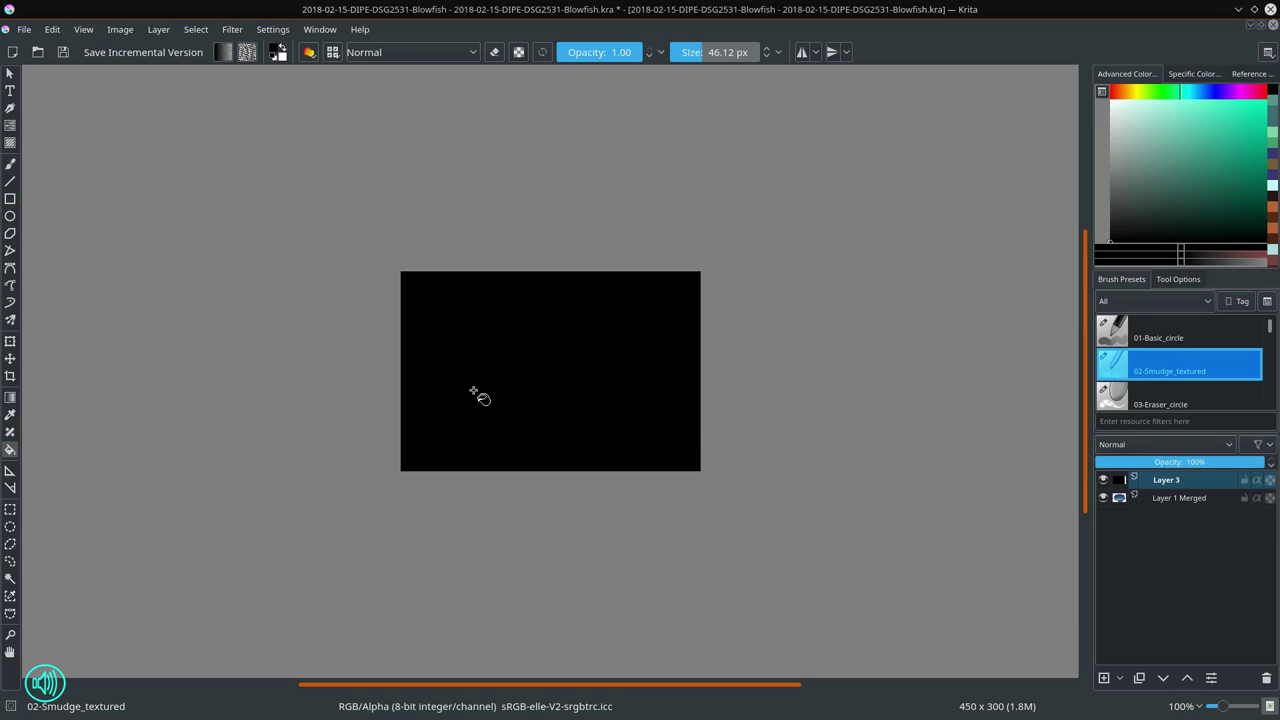
pyautogui.click(1232, 446)
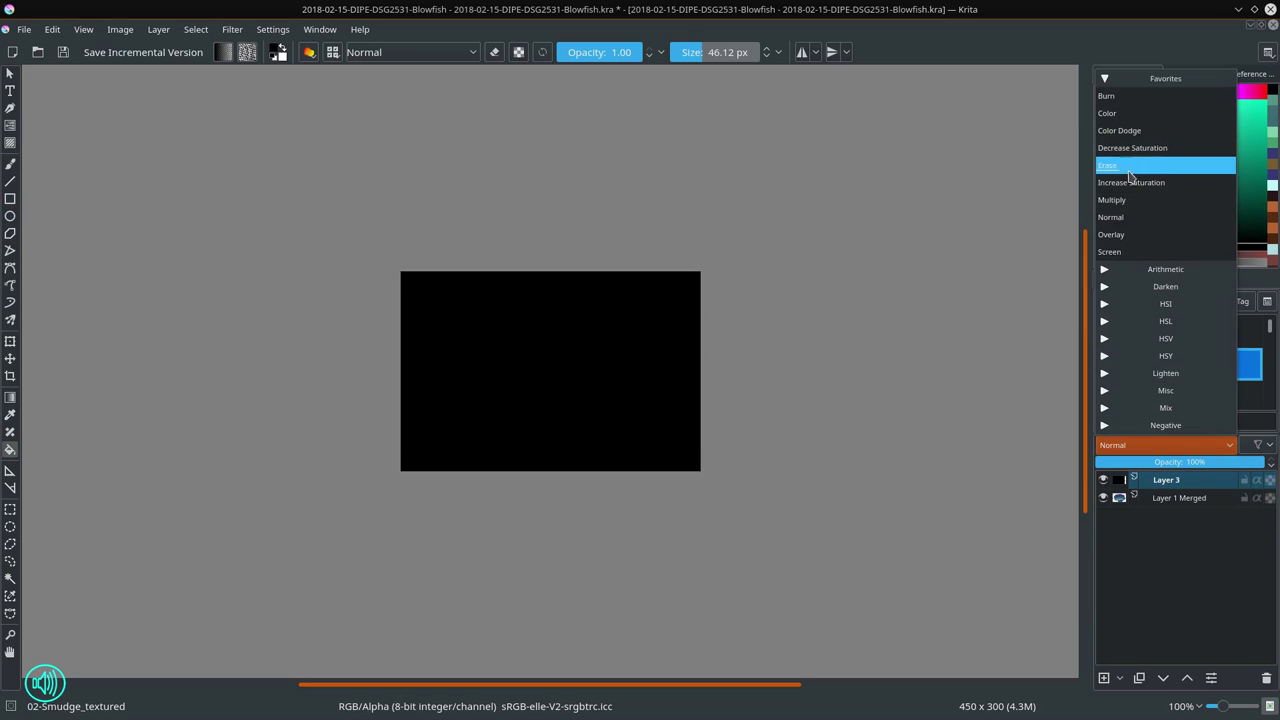
pyautogui.click(1125, 115)
# Step: Rename the black layer "Value check", hide it, and make Layer 1 Merged active
pyautogui.doubleClick(1164, 479)
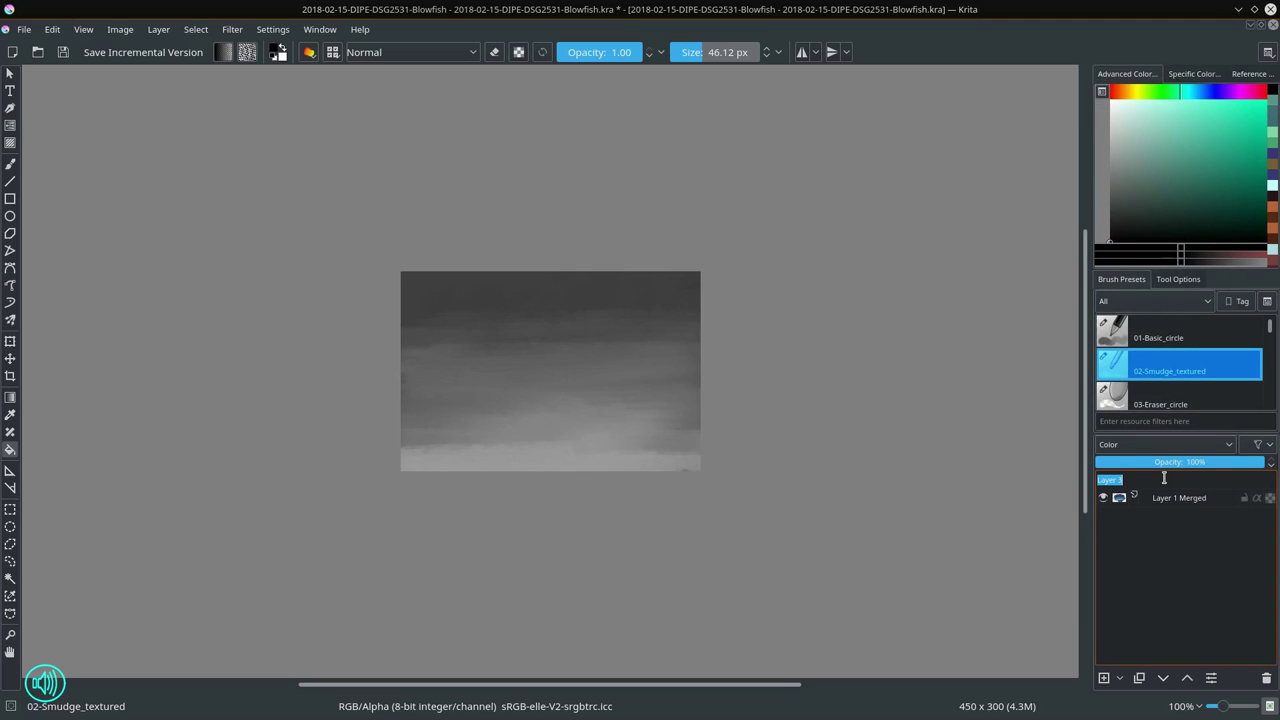
pyautogui.write('Value check')
pyautogui.press('Return')
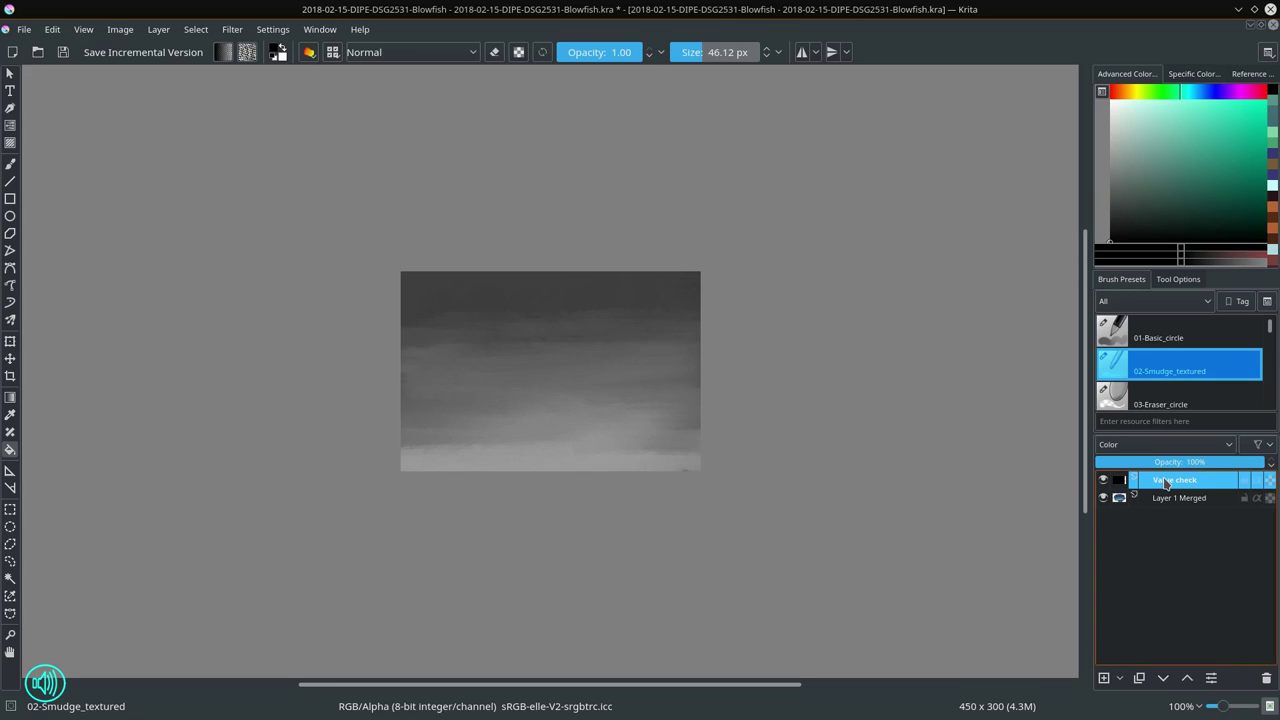
pyautogui.click(1103, 481)
pyautogui.click(1110, 498)
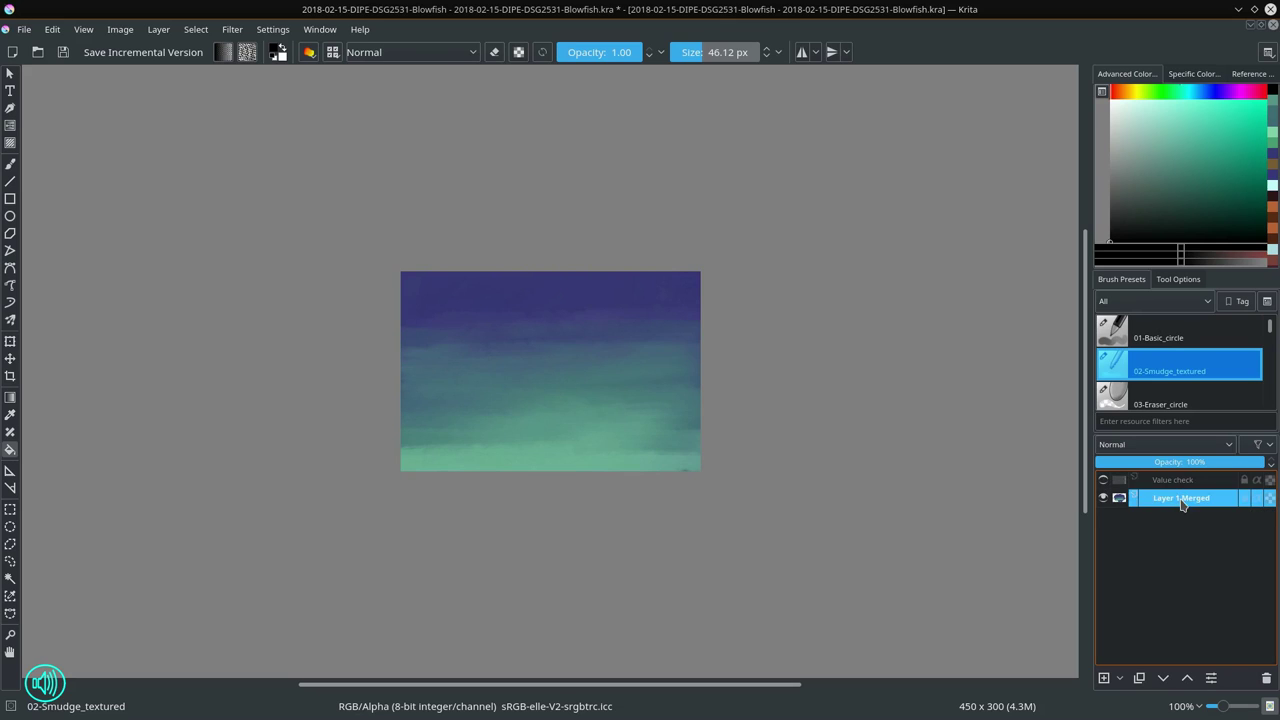
# Step: Block in the fish's round body mid-canvas in dark green with 01-Basic_circle at 0.80 opacity
pyautogui.click(1153, 340)
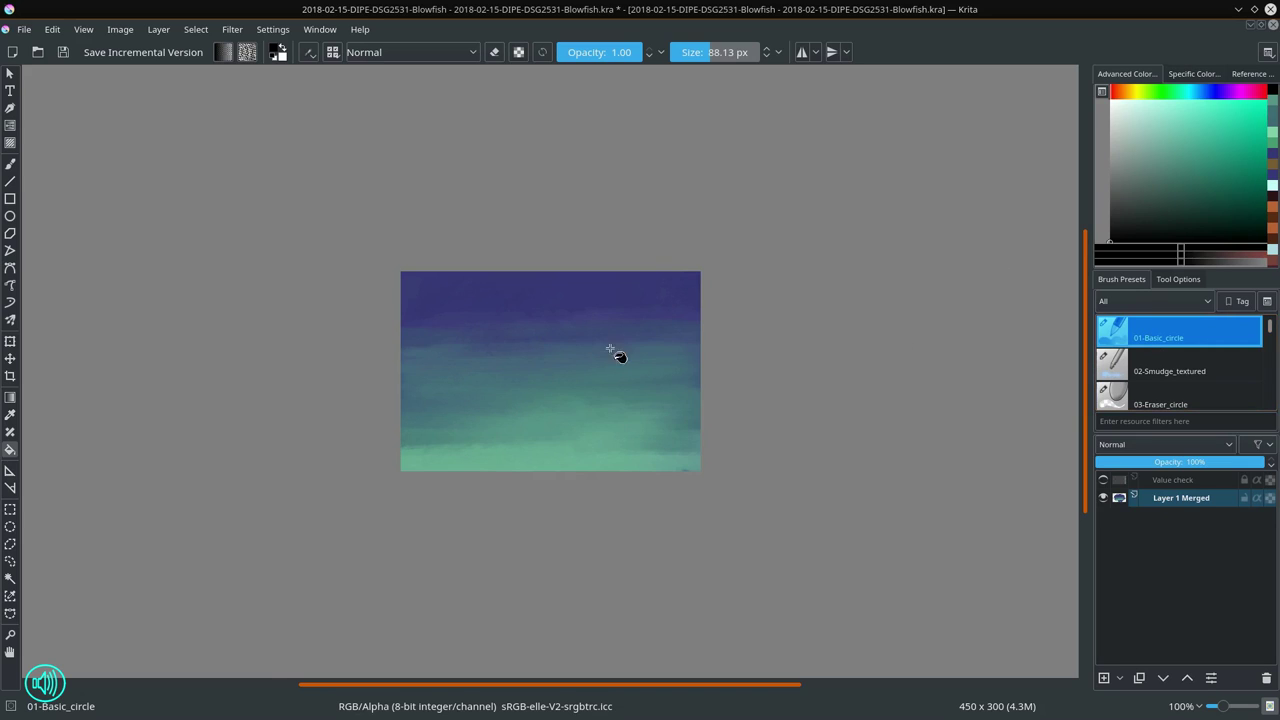
pyautogui.press('b')
pyautogui.click(626, 52)
pyautogui.click(1184, 206)
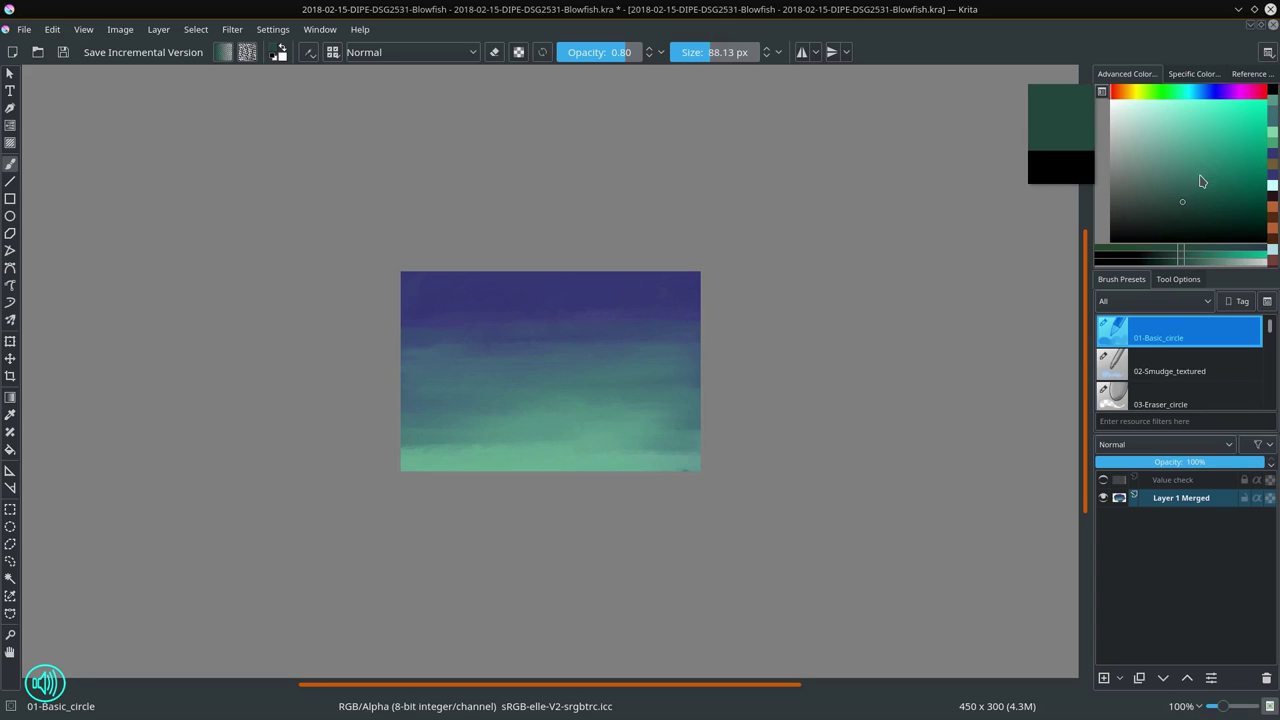
pyautogui.moveTo(600, 390); pyautogui.dragTo(522, 379)
pyautogui.moveTo(534, 336)
pyautogui.mouseDown()
pyautogui.moveTo(523, 366)
pyautogui.moveTo(511, 354)
pyautogui.moveTo(527, 344)
pyautogui.moveTo(489, 343)
pyautogui.moveTo(553, 347)
pyautogui.moveTo(573, 374)
pyautogui.moveTo(542, 400)
pyautogui.moveTo(505, 355)
pyautogui.moveTo(560, 361)
pyautogui.moveTo(514, 365)
pyautogui.moveTo(567, 376)
pyautogui.moveTo(533, 381)
pyautogui.moveTo(567, 379)
pyautogui.mouseUp()
# Step: Paint the fish's tail, back and the long hooked pipe shape below its mouth in a darker green
pyautogui.moveTo(560, 378); pyautogui.dragTo(551, 378)
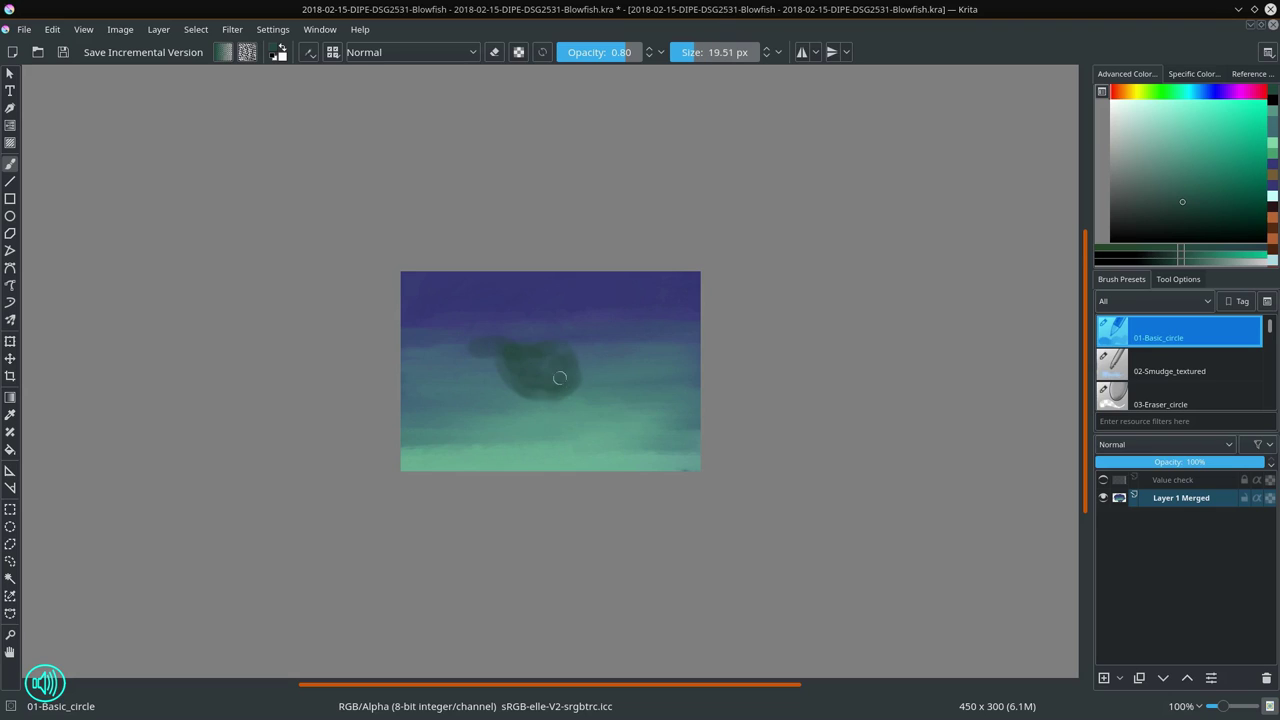
pyautogui.click(1177, 217)
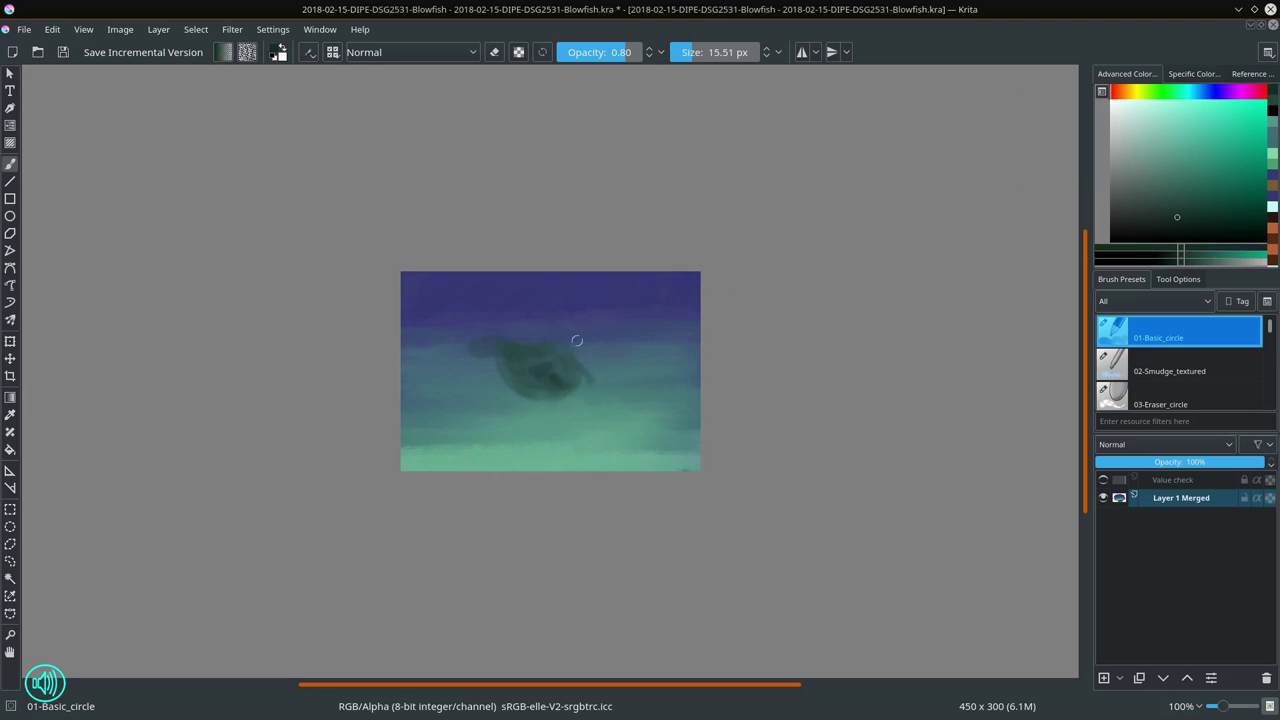
pyautogui.moveTo(583, 366)
pyautogui.mouseDown()
pyautogui.moveTo(592, 430)
pyautogui.moveTo(603, 411)
pyautogui.mouseUp()
pyautogui.moveTo(476, 310)
pyautogui.keyDown('shift'); pyautogui.mouseDown()
pyautogui.moveTo(508, 325)
pyautogui.moveTo(508, 343)
pyautogui.moveTo(486, 340)
pyautogui.moveTo(503, 376)
pyautogui.moveTo(489, 323)
pyautogui.moveTo(560, 334)
pyautogui.moveTo(585, 375)
pyautogui.moveTo(607, 355)
pyautogui.moveTo(600, 428)
pyautogui.moveTo(624, 422)
pyautogui.moveTo(583, 404)
pyautogui.moveTo(600, 429)
pyautogui.mouseUp(); pyautogui.keyUp('shift')
pyautogui.press('[')
pyautogui.press('[')
pyautogui.press('[')
# Step: Sketch the fish's body, tail, eye, mouth and hooked pipe with thin near-black 01-Basic_circle lines at about 4 px
pyautogui.keyDown('ctrl'); pyautogui.click(628, 456); pyautogui.keyUp('ctrl')
pyautogui.keyDown('ctrl'); pyautogui.click(581, 428); pyautogui.keyUp('ctrl')
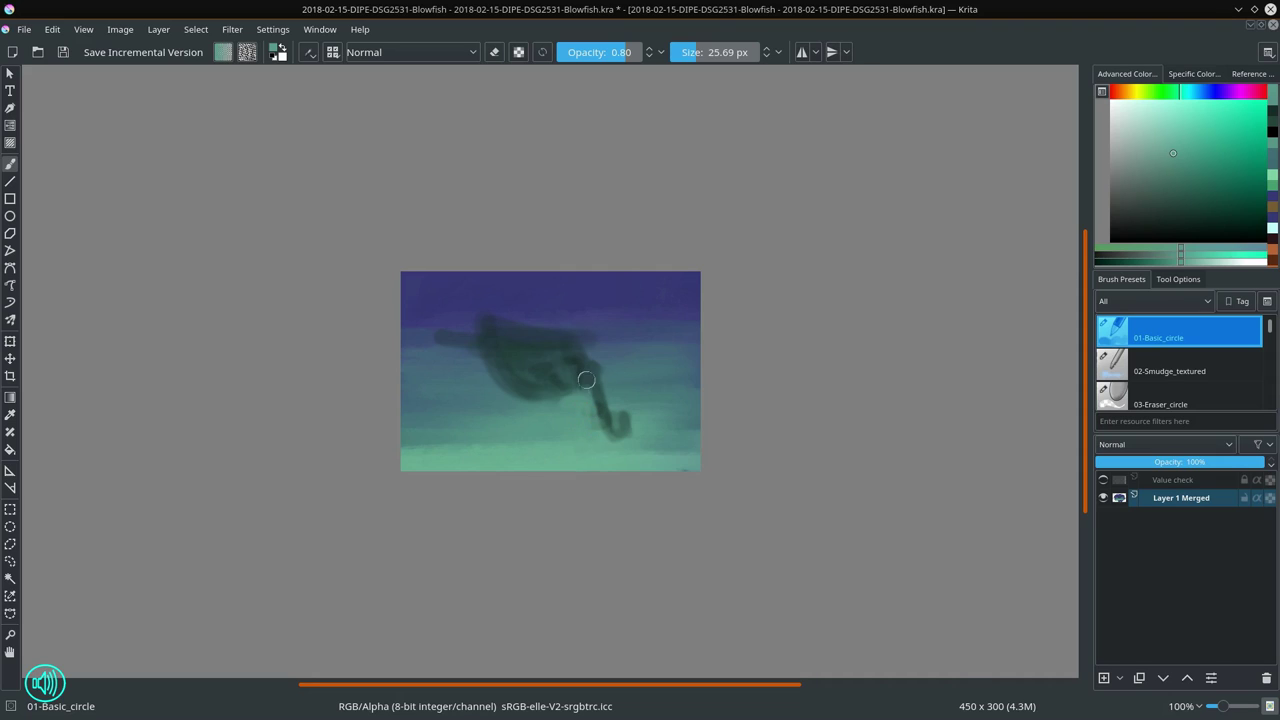
pyautogui.click(1115, 223)
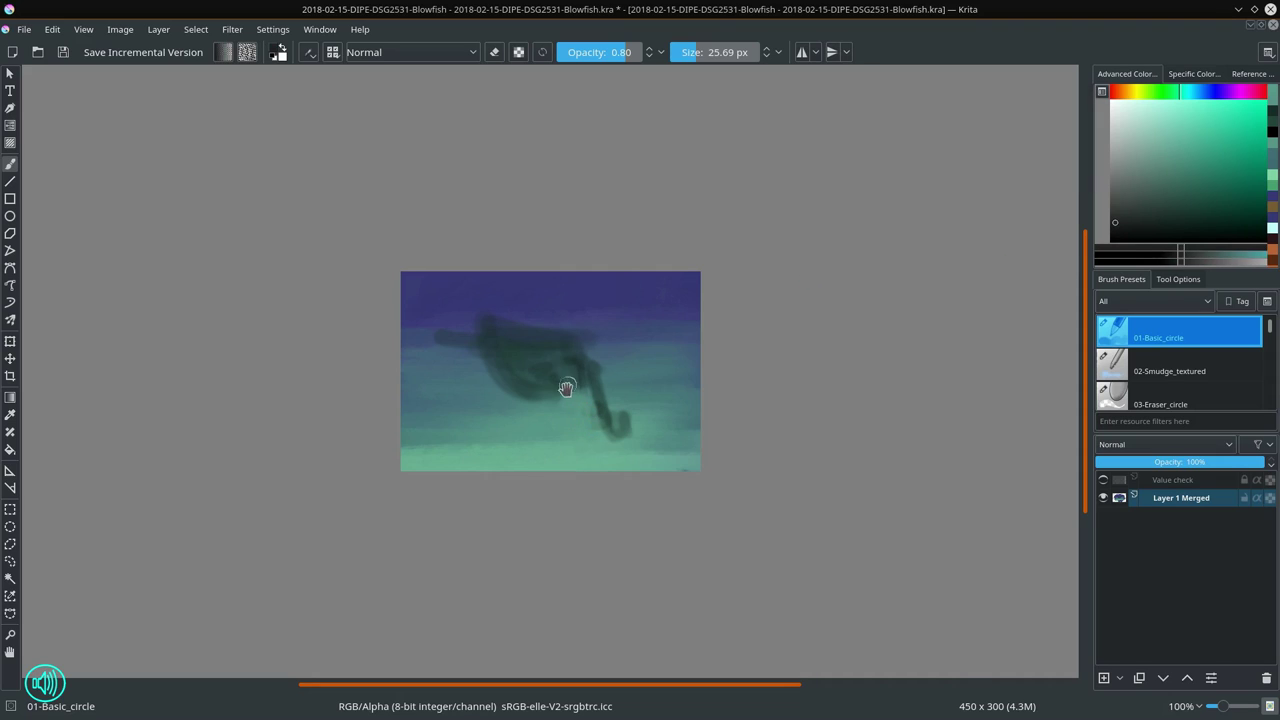
pyautogui.moveTo(576, 396)
pyautogui.mouseDown()
pyautogui.moveTo(590, 409)
pyautogui.moveTo(541, 372)
pyautogui.moveTo(453, 345)
pyautogui.mouseUp()
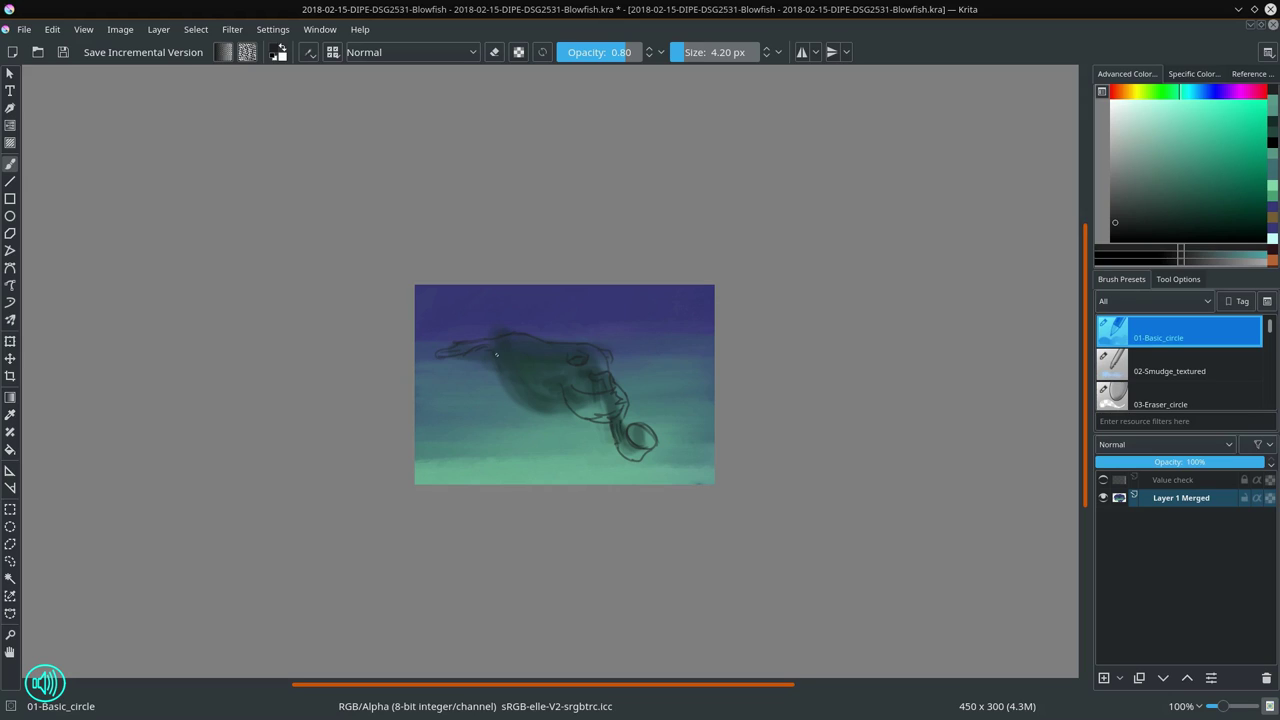
pyautogui.moveTo(509, 385)
pyautogui.mouseDown()
pyautogui.moveTo(527, 408)
pyautogui.moveTo(583, 395)
pyautogui.mouseUp()
# Step: Paint dark blue cast shadows on the sea floor below the fish and beside the pipe, using Multiply at about 12.5 px
pyautogui.click(1203, 182)
pyautogui.click(1211, 92)
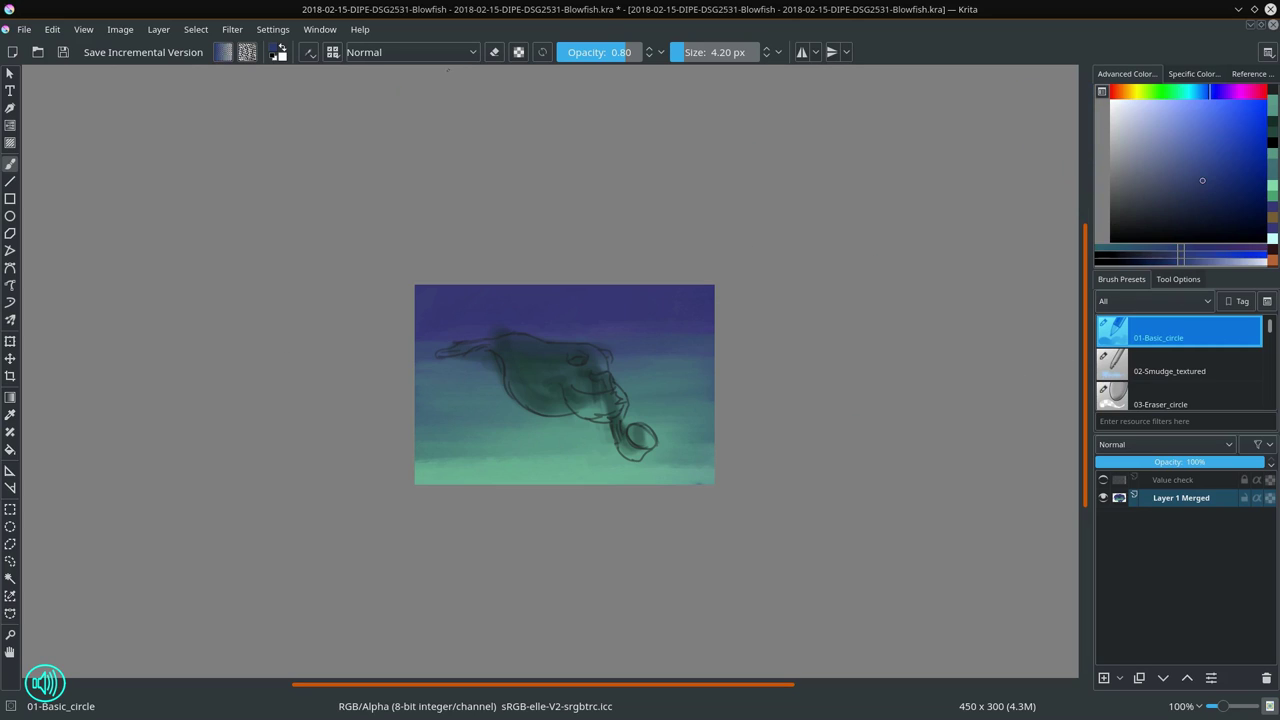
pyautogui.click(477, 56)
pyautogui.click(393, 206)
pyautogui.moveTo(578, 437)
pyautogui.mouseDown()
pyautogui.moveTo(612, 432)
pyautogui.moveTo(564, 432)
pyautogui.moveTo(606, 437)
pyautogui.mouseUp()
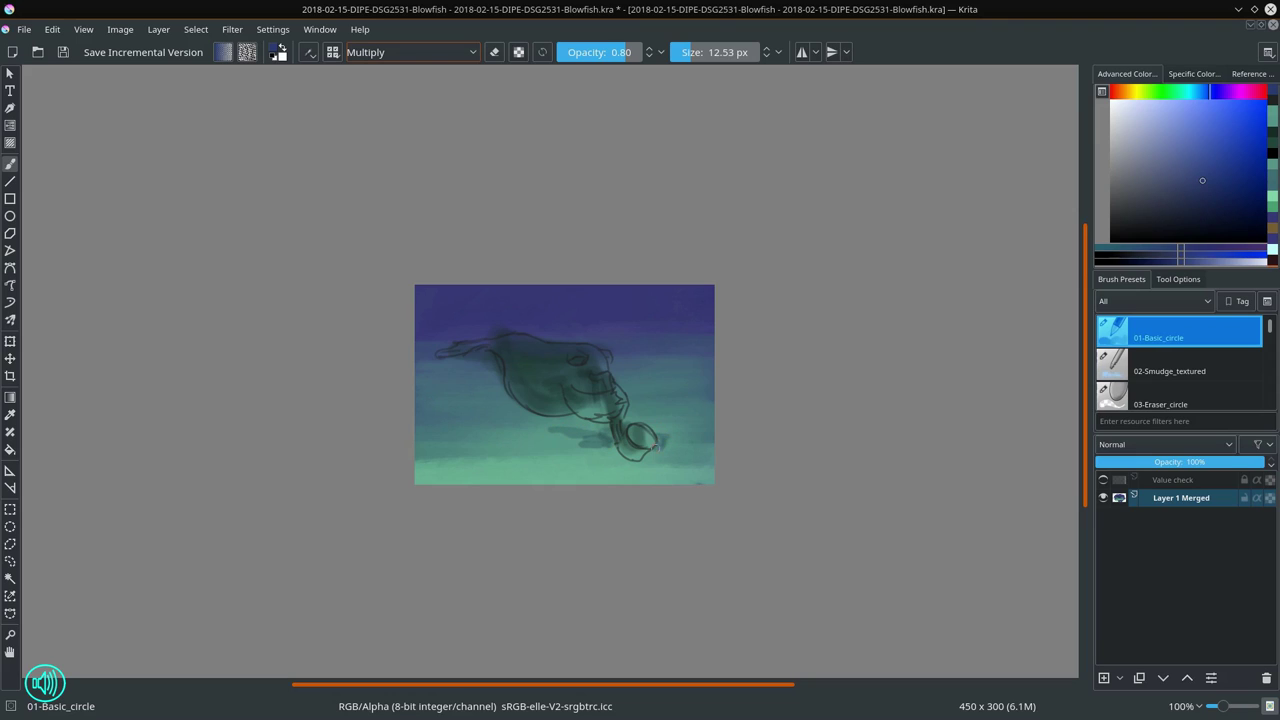
pyautogui.moveTo(653, 449)
pyautogui.mouseDown()
pyautogui.moveTo(674, 462)
pyautogui.moveTo(660, 450)
pyautogui.moveTo(670, 439)
pyautogui.mouseUp()
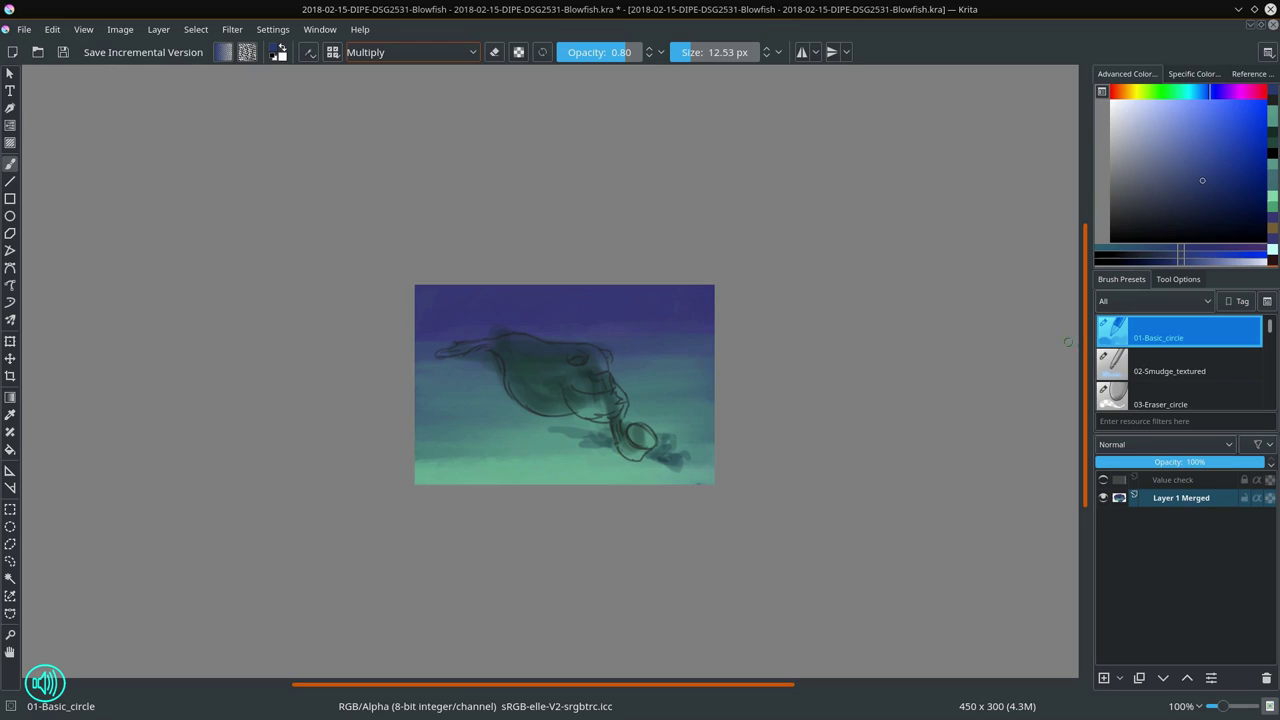
pyautogui.moveTo(586, 434); pyautogui.dragTo(604, 433)
pyautogui.moveTo(684, 435)
pyautogui.mouseDown()
pyautogui.moveTo(661, 455)
pyautogui.moveTo(672, 462)
pyautogui.moveTo(679, 440)
pyautogui.moveTo(684, 475)
pyautogui.mouseUp()
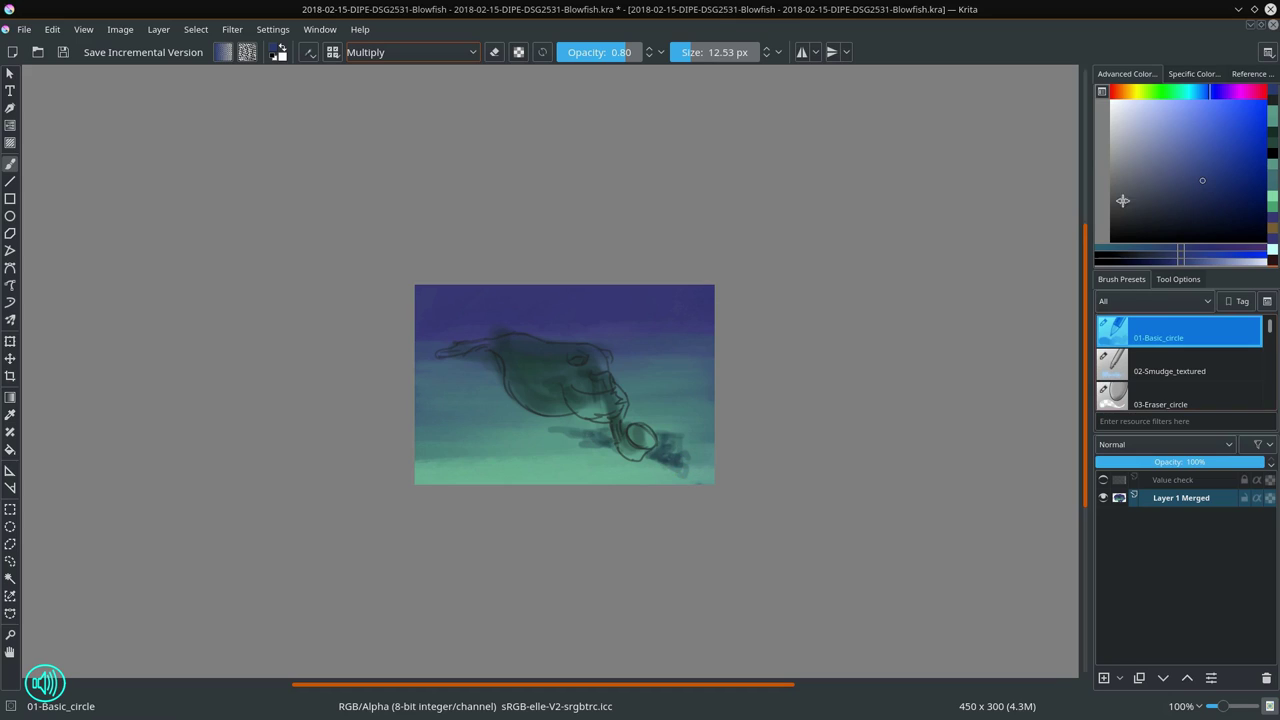
# Step: Add warm brown-orange Color Dodge highlights to the fish's back, body, tail and pipe
pyautogui.click(410, 52)
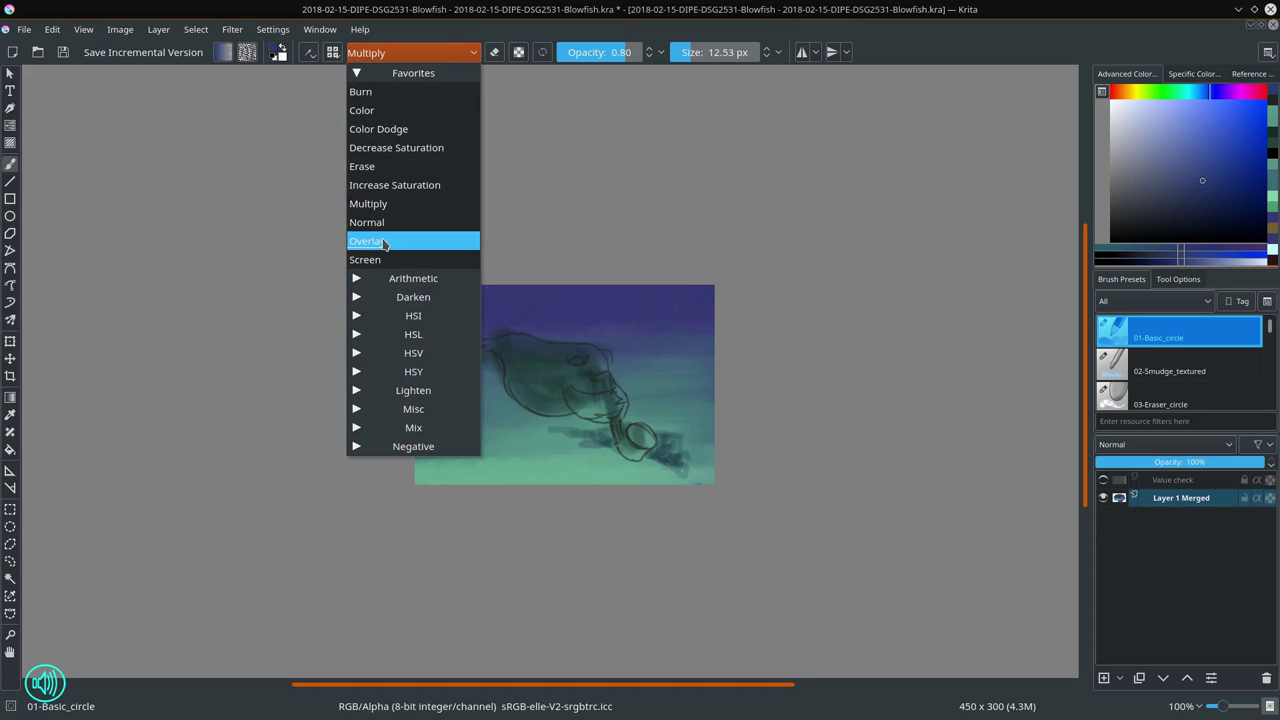
pyautogui.click(375, 129)
pyautogui.click(1124, 92)
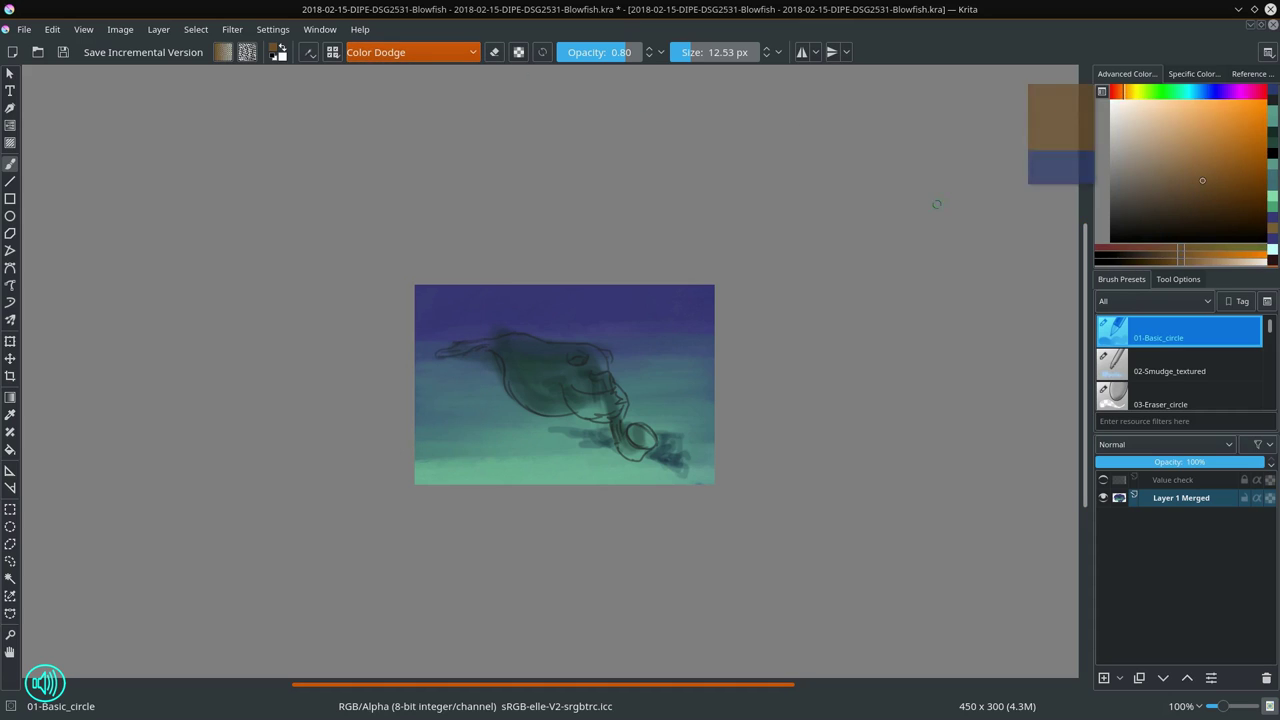
pyautogui.moveTo(508, 347)
pyautogui.mouseDown()
pyautogui.moveTo(558, 347)
pyautogui.moveTo(518, 341)
pyautogui.moveTo(525, 333)
pyautogui.moveTo(526, 350)
pyautogui.moveTo(466, 343)
pyautogui.moveTo(539, 327)
pyautogui.moveTo(528, 346)
pyautogui.moveTo(605, 342)
pyautogui.moveTo(567, 347)
pyautogui.moveTo(599, 369)
pyautogui.moveTo(574, 354)
pyautogui.moveTo(591, 366)
pyautogui.moveTo(584, 379)
pyautogui.moveTo(571, 349)
pyautogui.moveTo(566, 388)
pyautogui.moveTo(598, 400)
pyautogui.mouseUp()
pyautogui.moveTo(514, 370)
pyautogui.mouseDown()
pyautogui.moveTo(542, 388)
pyautogui.moveTo(526, 361)
pyautogui.mouseUp()
pyautogui.moveTo(514, 358)
pyautogui.mouseDown()
pyautogui.moveTo(578, 368)
pyautogui.moveTo(545, 348)
pyautogui.mouseUp()
pyautogui.keyDown('shift'); pyautogui.moveTo(637, 440); pyautogui.dragTo(607, 388); pyautogui.keyUp('shift')
pyautogui.moveTo(634, 430); pyautogui.dragTo(641, 436)
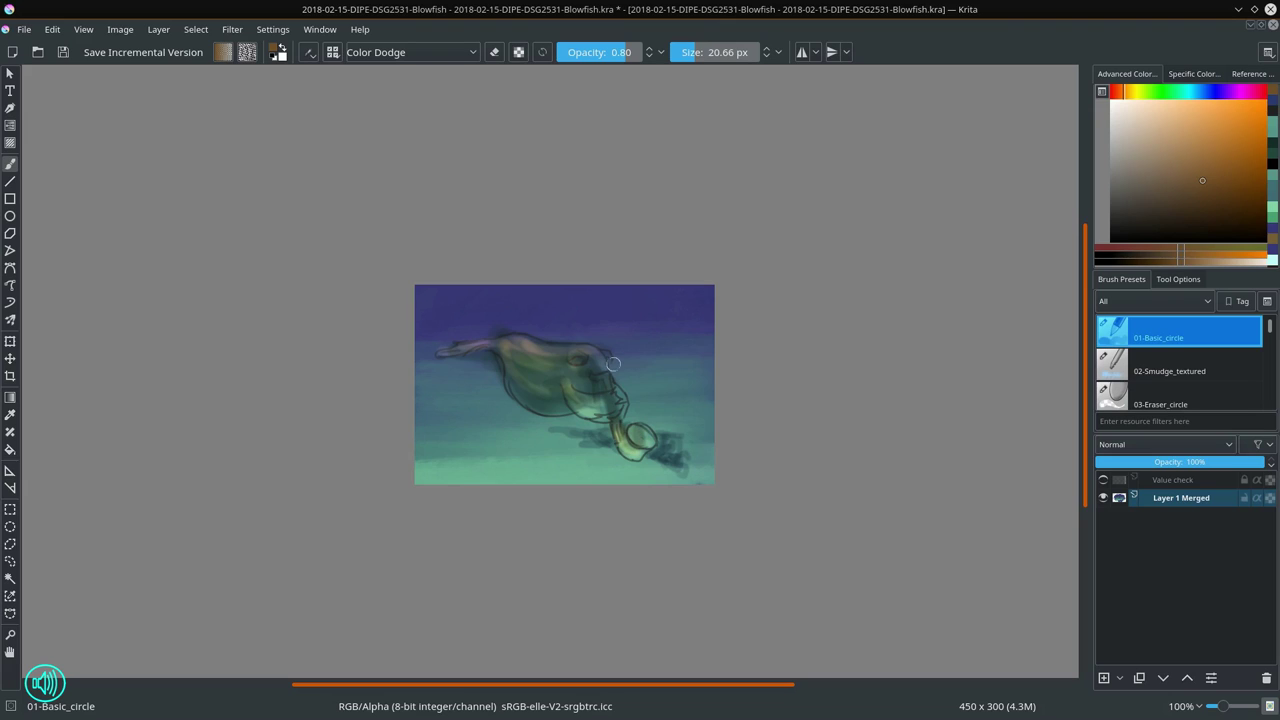
pyautogui.moveTo(521, 340)
pyautogui.mouseDown()
pyautogui.moveTo(566, 341)
pyautogui.moveTo(547, 359)
pyautogui.moveTo(508, 344)
pyautogui.moveTo(444, 350)
pyautogui.mouseUp()
pyautogui.keyDown('shift'); pyautogui.moveTo(558, 362); pyautogui.dragTo(586, 350); pyautogui.keyUp('shift')
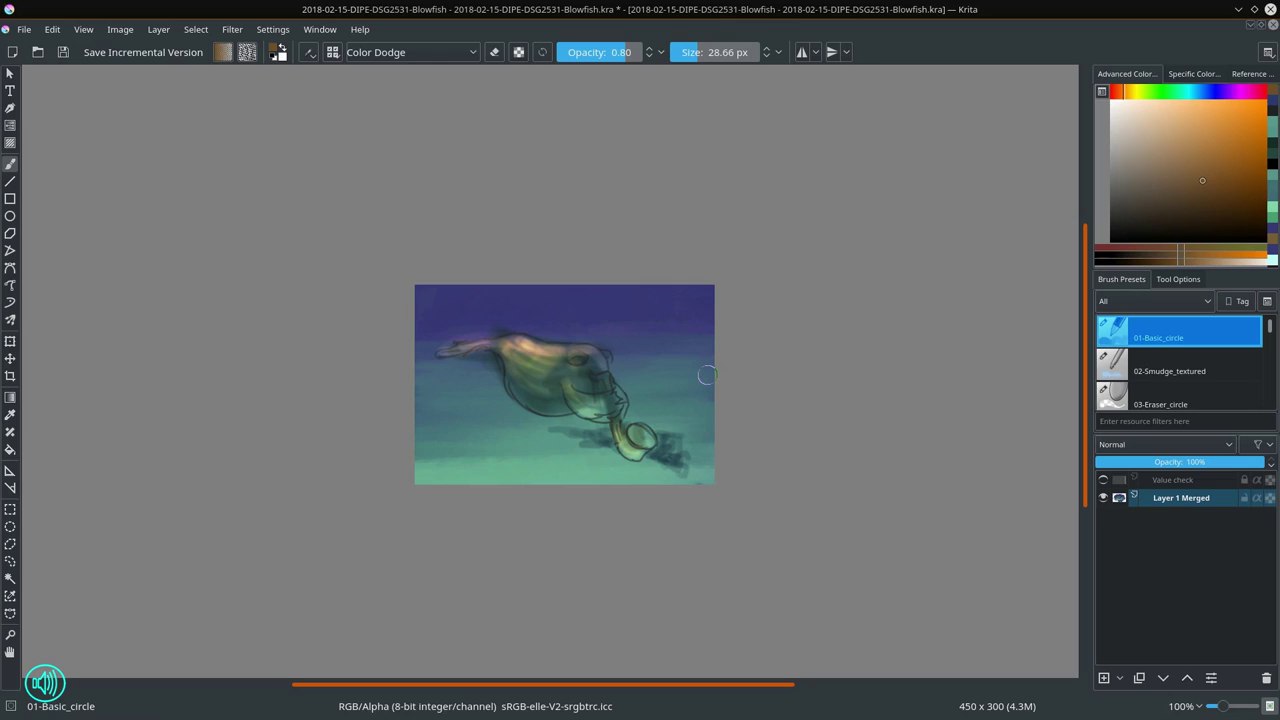
# Step: Blend the sketch lines and highlights on the fish's back, tail, belly and face with 02-Smudge_textured
pyautogui.click(1166, 371)
pyautogui.press('[')
pyautogui.press('[')
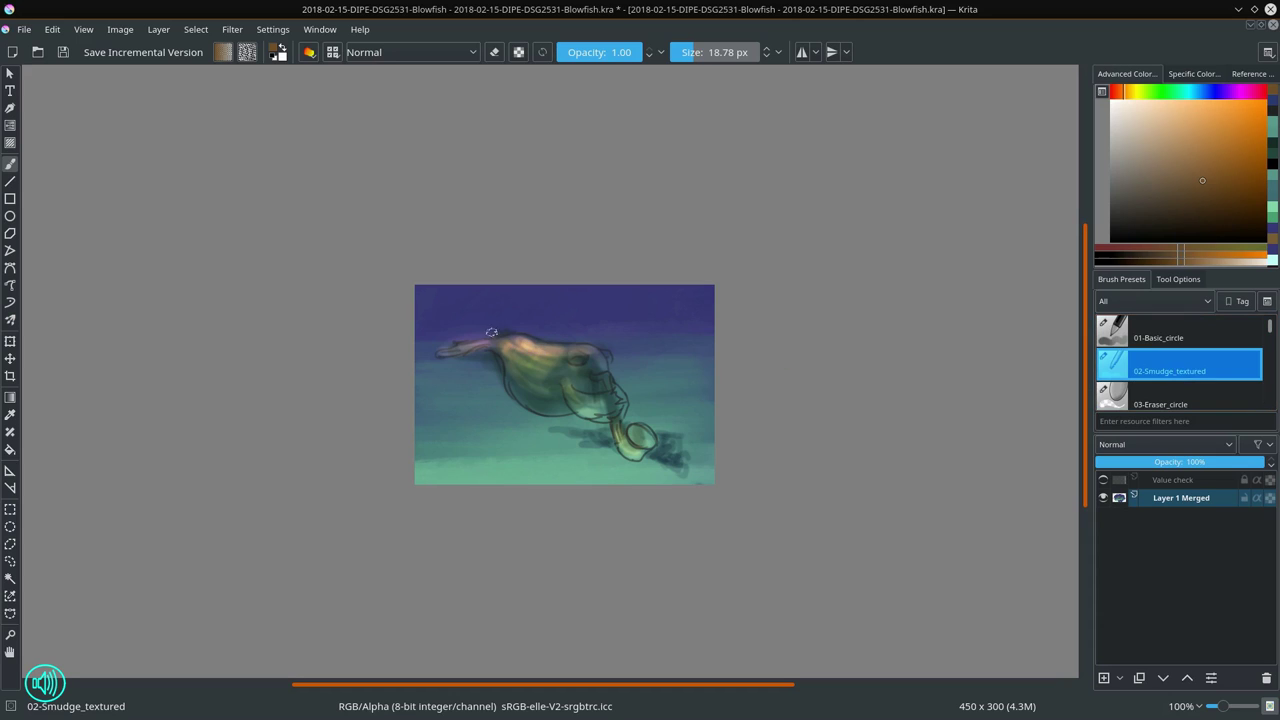
pyautogui.press('[')
pyautogui.moveTo(527, 343)
pyautogui.mouseDown()
pyautogui.moveTo(510, 336)
pyautogui.moveTo(571, 353)
pyautogui.mouseUp()
pyautogui.keyDown('shift'); pyautogui.moveTo(523, 369); pyautogui.dragTo(528, 371); pyautogui.keyUp('shift')
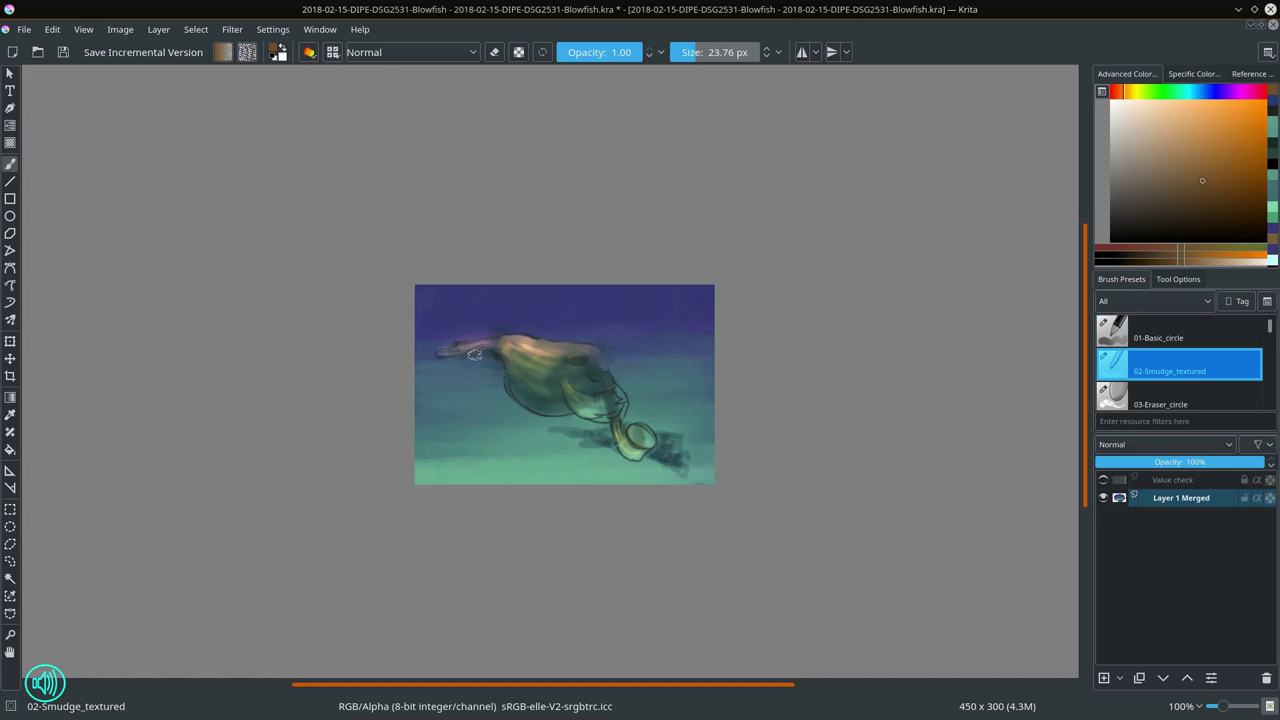
pyautogui.keyDown('shift'); pyautogui.moveTo(501, 342); pyautogui.dragTo(498, 342); pyautogui.keyUp('shift')
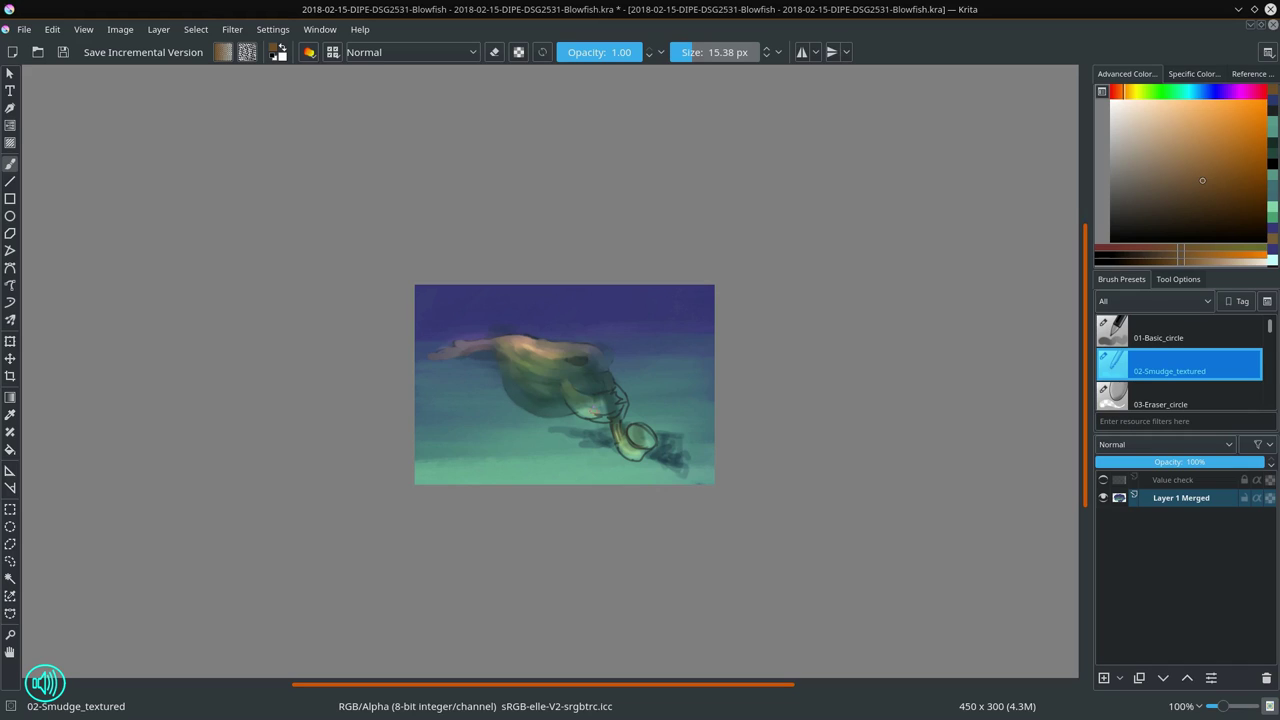
pyautogui.moveTo(566, 392)
pyautogui.mouseDown()
pyautogui.moveTo(606, 413)
pyautogui.moveTo(592, 401)
pyautogui.moveTo(612, 392)
pyautogui.moveTo(586, 411)
pyautogui.mouseUp()
# Step: Darken the fish's lower belly, face and pipe bowl with dark blue 01-Basic_circle strokes in Multiply mode
pyautogui.click(1182, 338)
pyautogui.click(1208, 98)
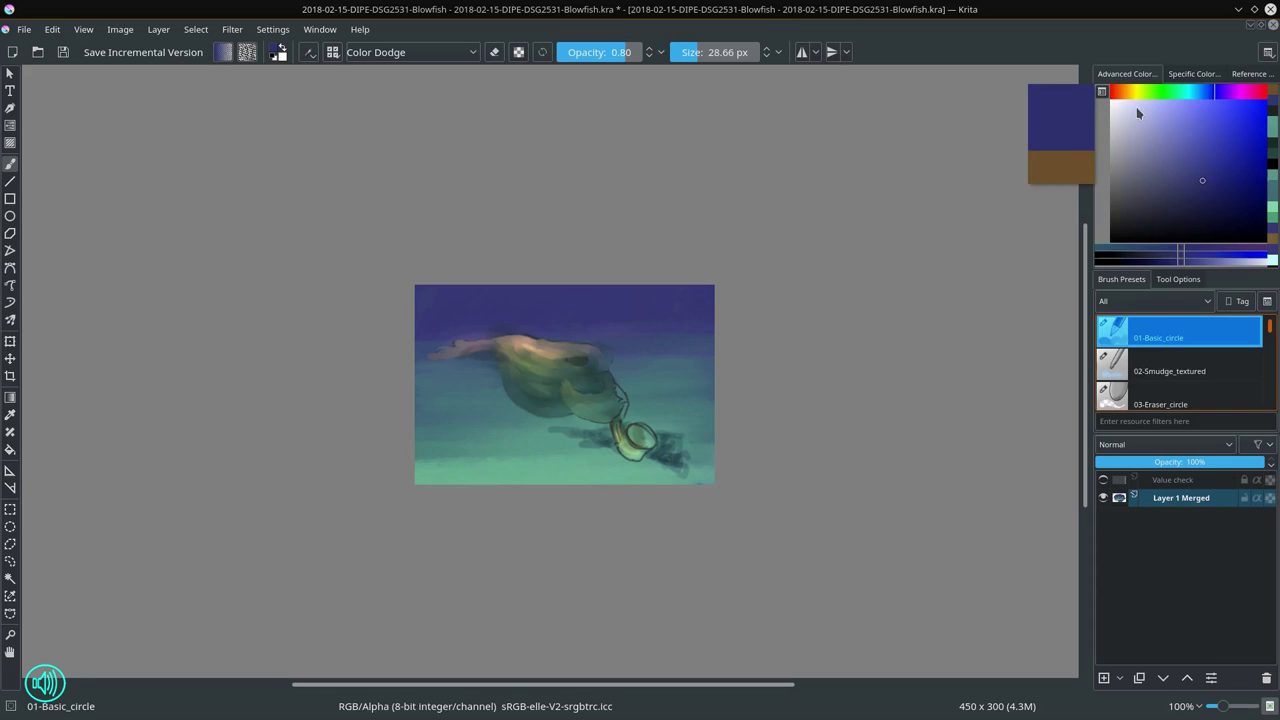
pyautogui.click(473, 52)
pyautogui.click(404, 208)
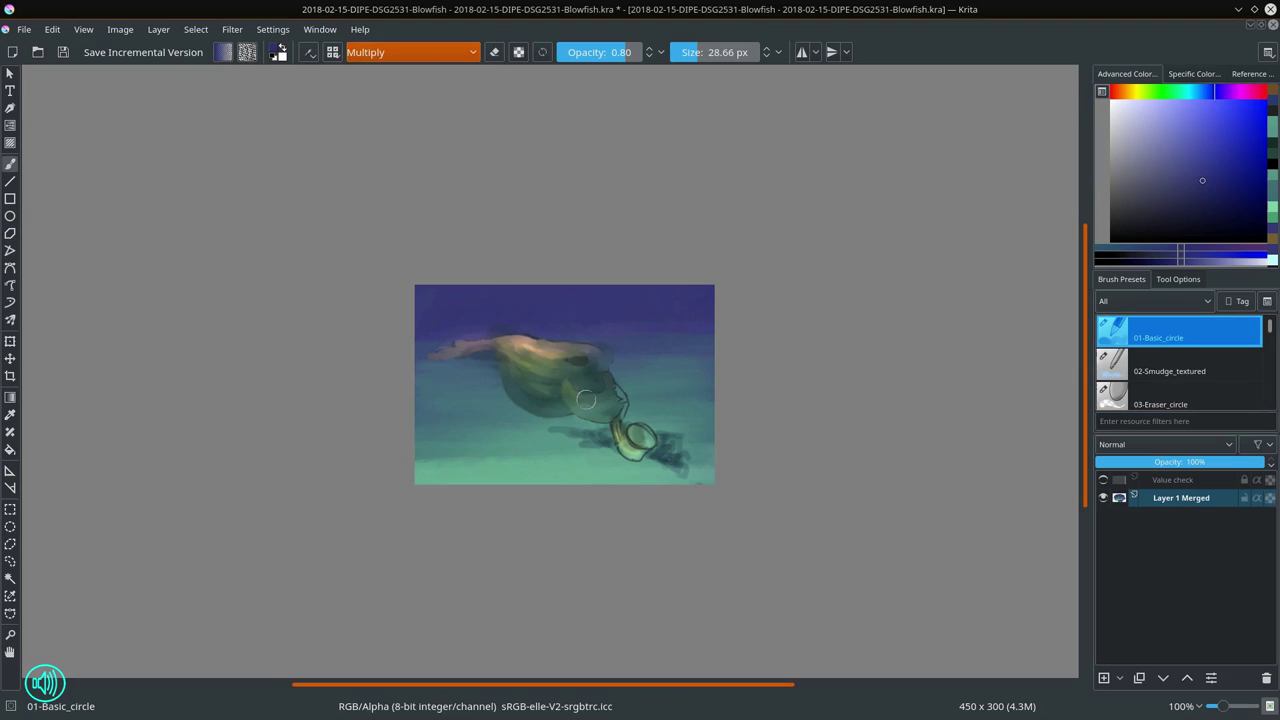
pyautogui.press('[')
pyautogui.press('[')
pyautogui.press('[')
pyautogui.moveTo(618, 388)
pyautogui.mouseDown()
pyautogui.moveTo(543, 403)
pyautogui.moveTo(520, 395)
pyautogui.moveTo(647, 457)
pyautogui.moveTo(698, 419)
pyautogui.moveTo(590, 409)
pyautogui.moveTo(647, 442)
pyautogui.mouseUp()
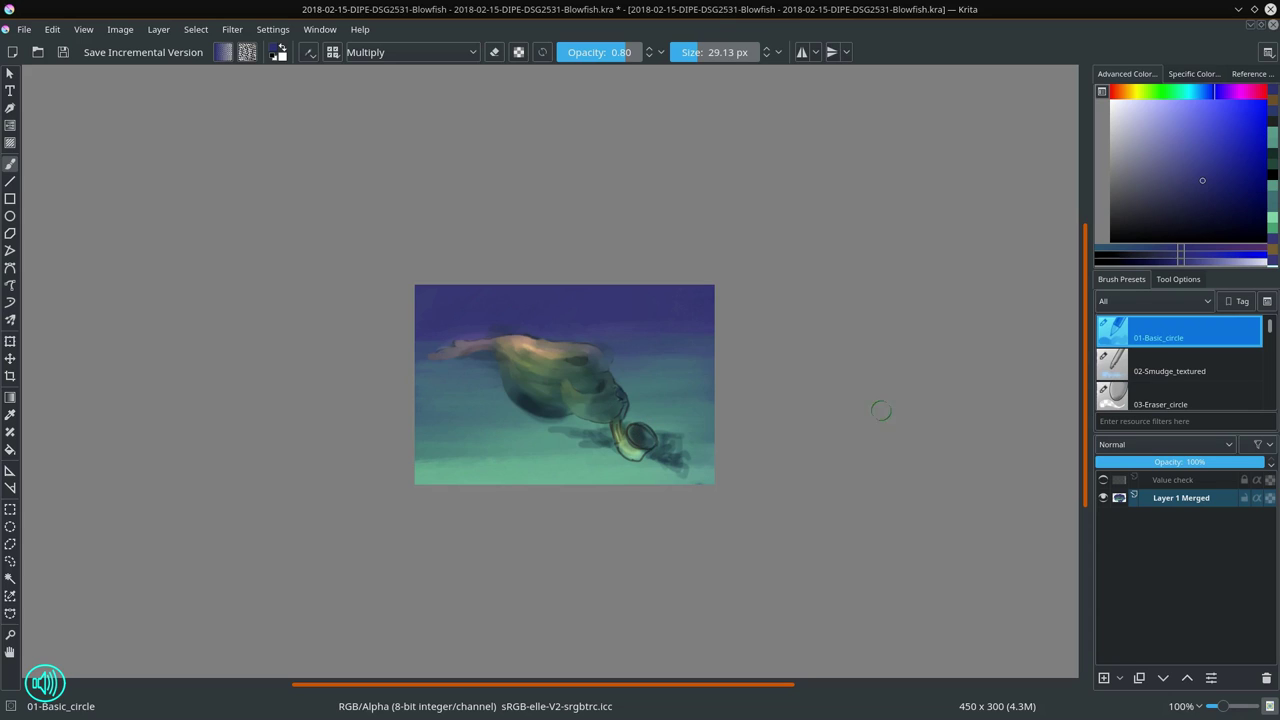
pyautogui.click(440, 52)
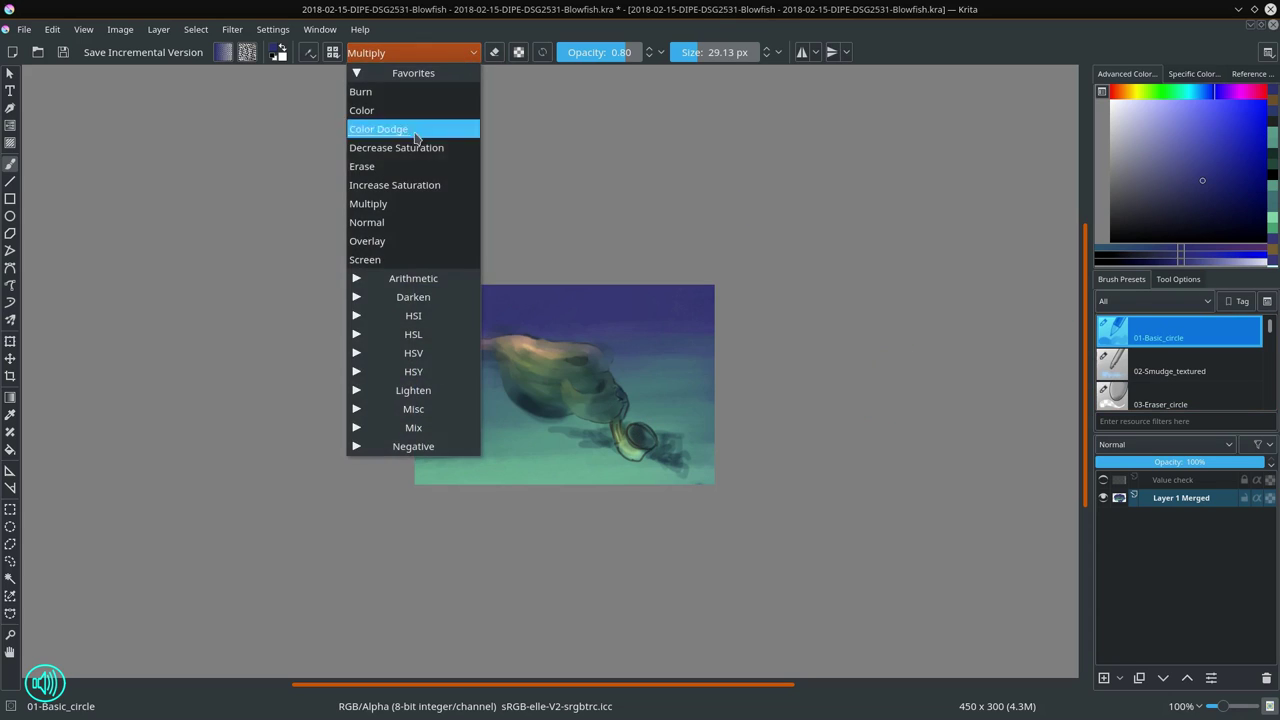
pyautogui.click(403, 203)
# Step: Smooth the belly shading, mouth, pipe and floor shadows with 02-Smudge_textured at varying brush sizes
pyautogui.click(1179, 371)
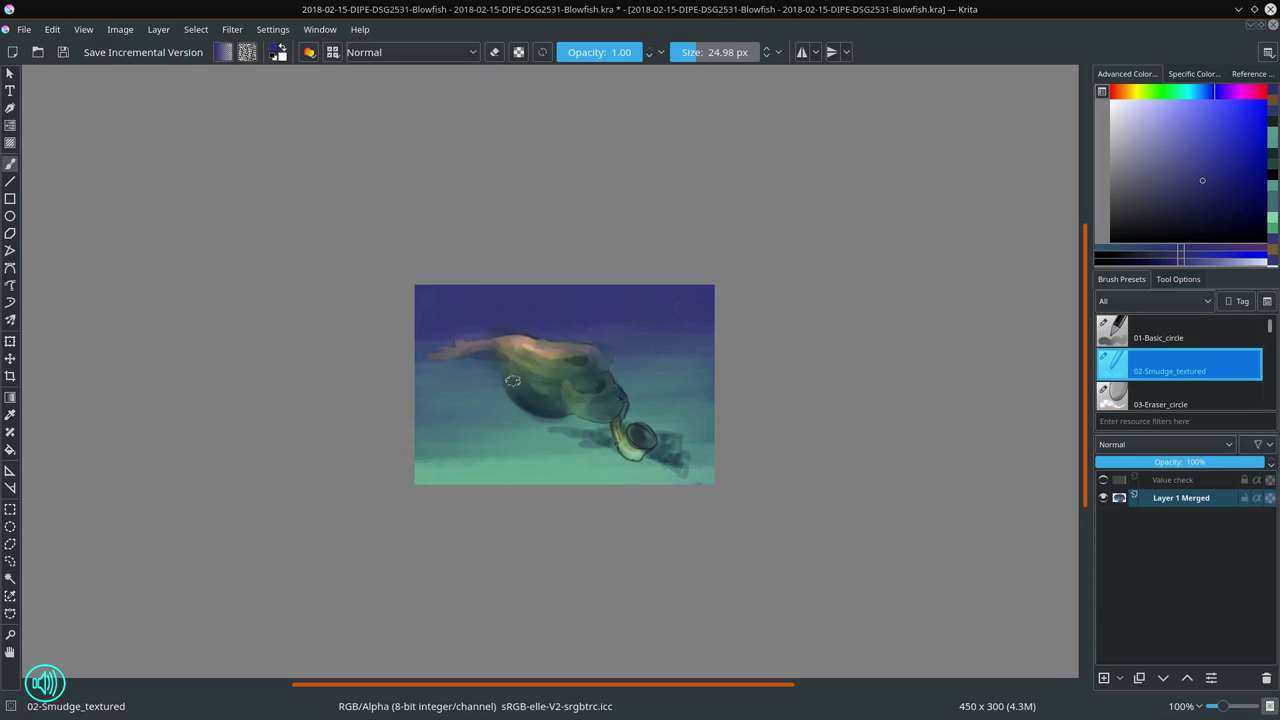
pyautogui.press('[')
pyautogui.press(']')
pyautogui.press(']')
pyautogui.press('[')
pyautogui.press('[')
pyautogui.press('[')
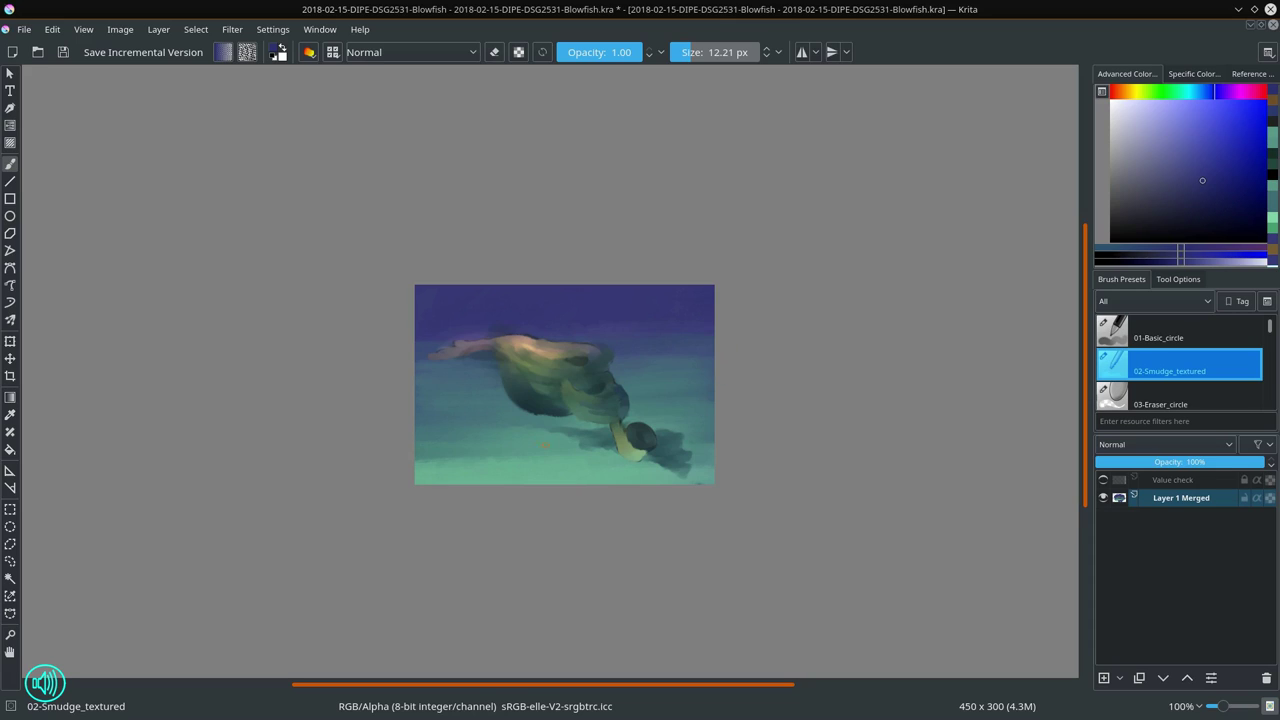
# Step: Brighten the sea floor and the water beyond the fish's mouth with large dark green Color Dodge strokes of 01-Basic_circle
pyautogui.click(1192, 336)
pyautogui.click(410, 52)
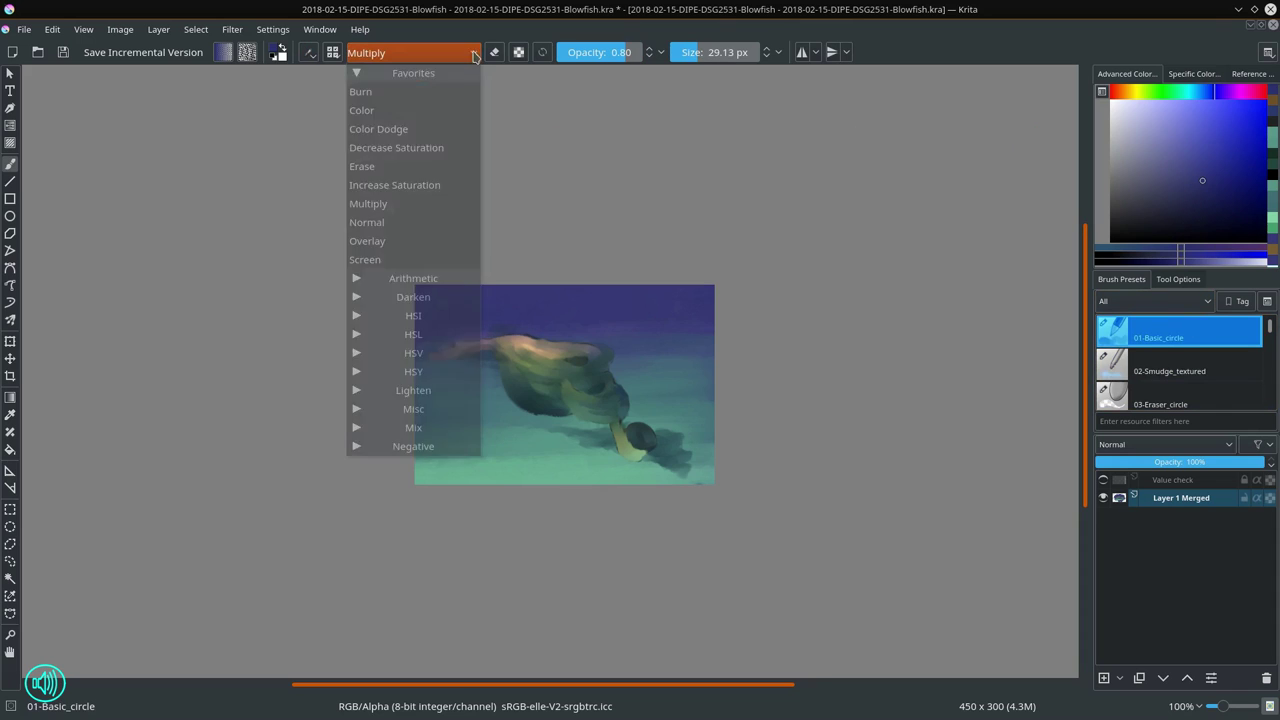
pyautogui.click(400, 131)
pyautogui.click(1182, 92)
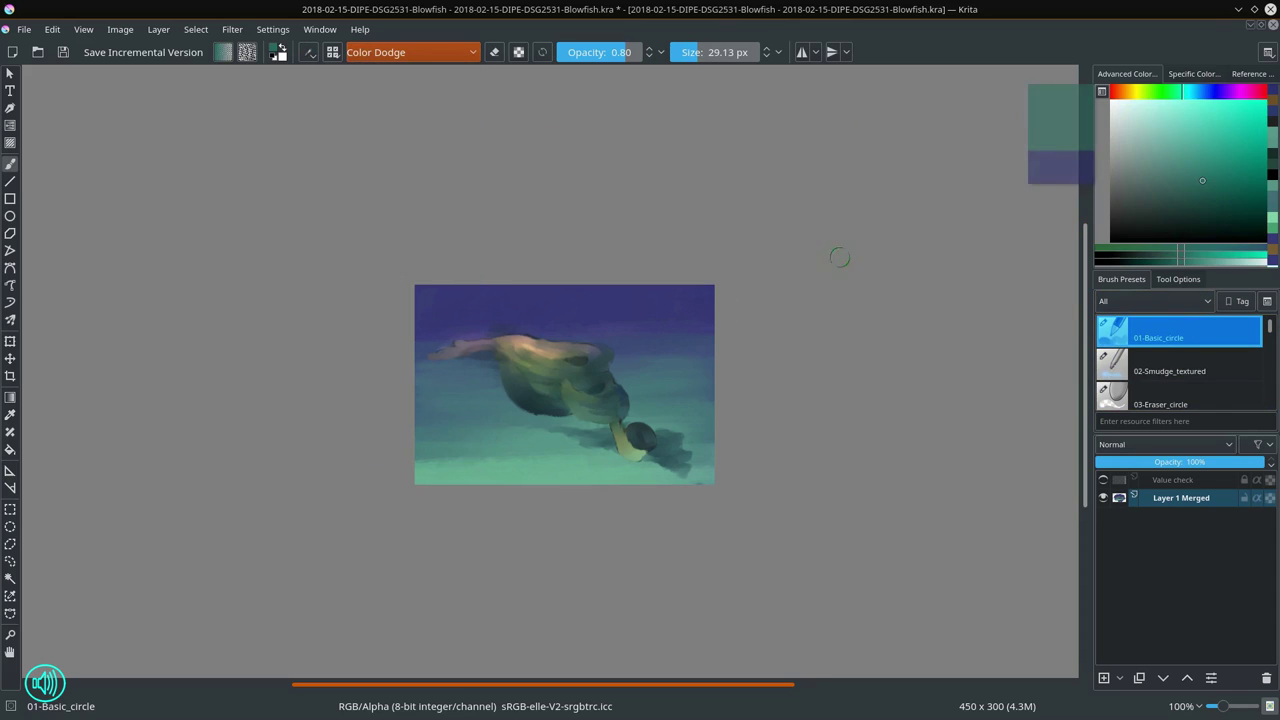
pyautogui.click(1152, 92)
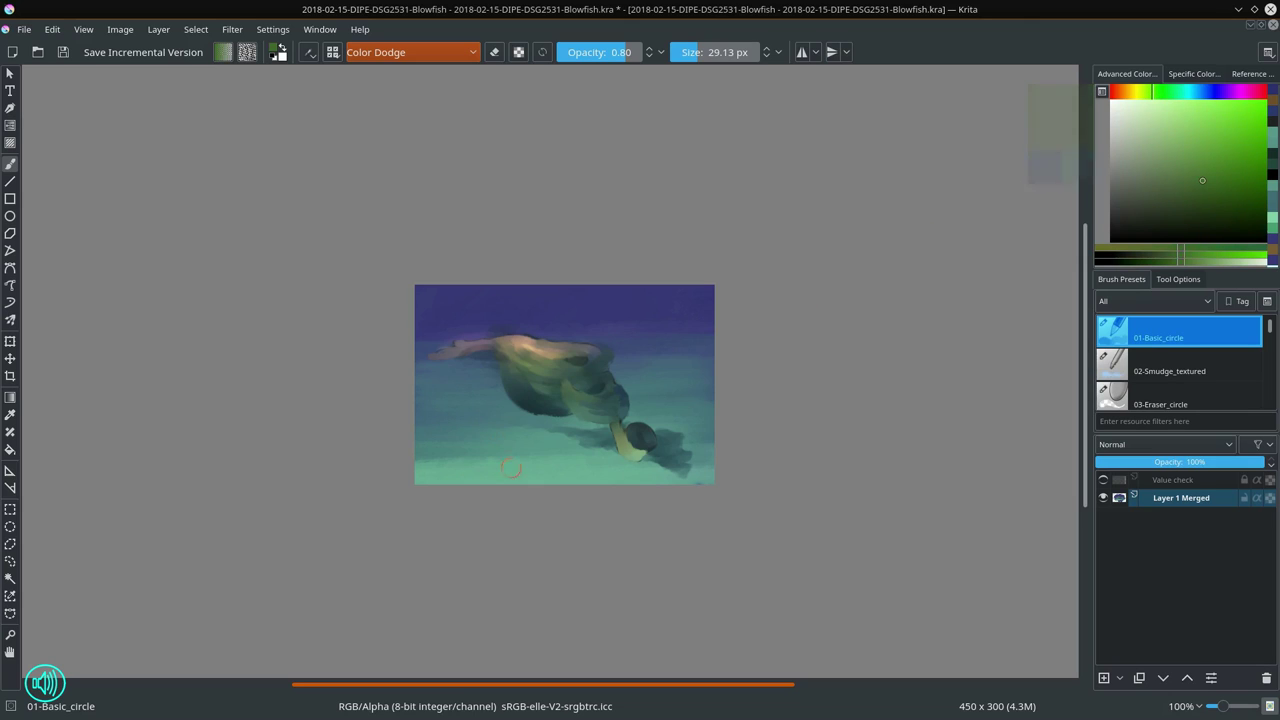
pyautogui.moveTo(489, 493); pyautogui.dragTo(527, 493)
pyautogui.moveTo(390, 468)
pyautogui.mouseDown()
pyautogui.moveTo(547, 497)
pyautogui.moveTo(438, 426)
pyautogui.mouseUp()
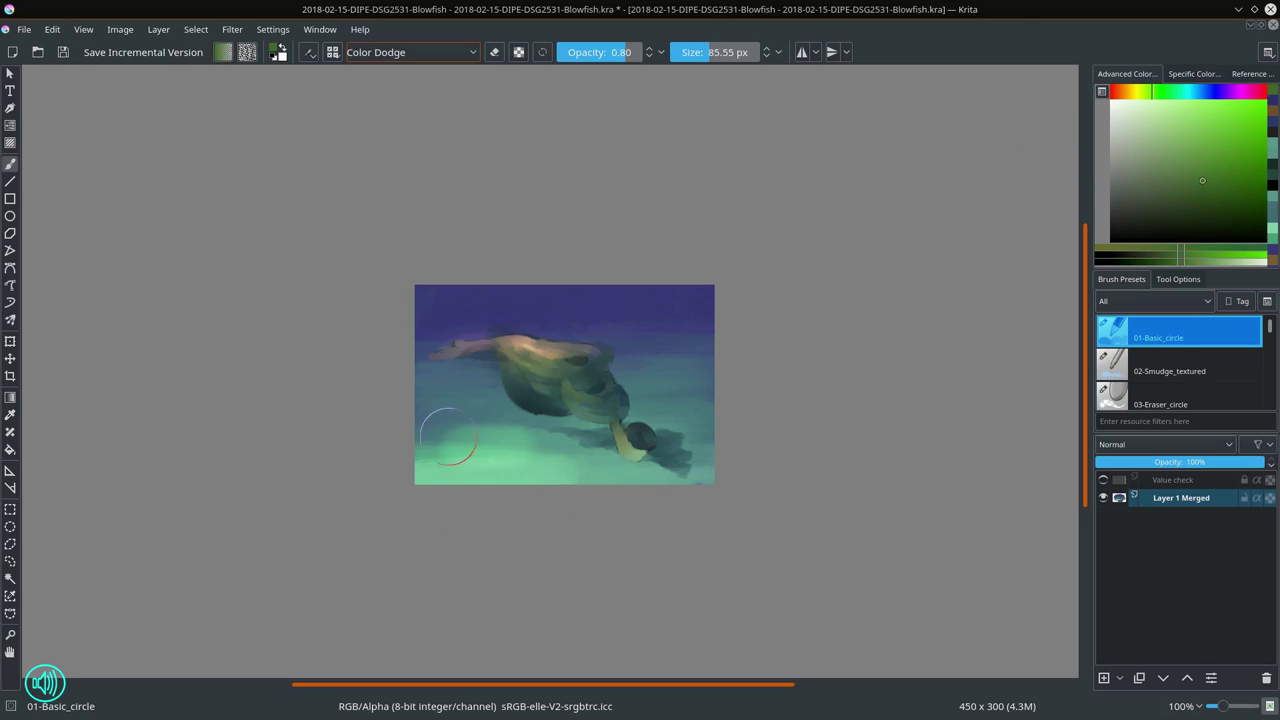
pyautogui.moveTo(522, 466)
pyautogui.mouseDown()
pyautogui.moveTo(611, 468)
pyautogui.moveTo(571, 462)
pyautogui.moveTo(578, 425)
pyautogui.mouseUp()
pyautogui.moveTo(648, 405)
pyautogui.mouseDown()
pyautogui.moveTo(670, 404)
pyautogui.moveTo(652, 386)
pyautogui.moveTo(680, 387)
pyautogui.mouseUp()
pyautogui.moveTo(532, 467); pyautogui.dragTo(619, 469)
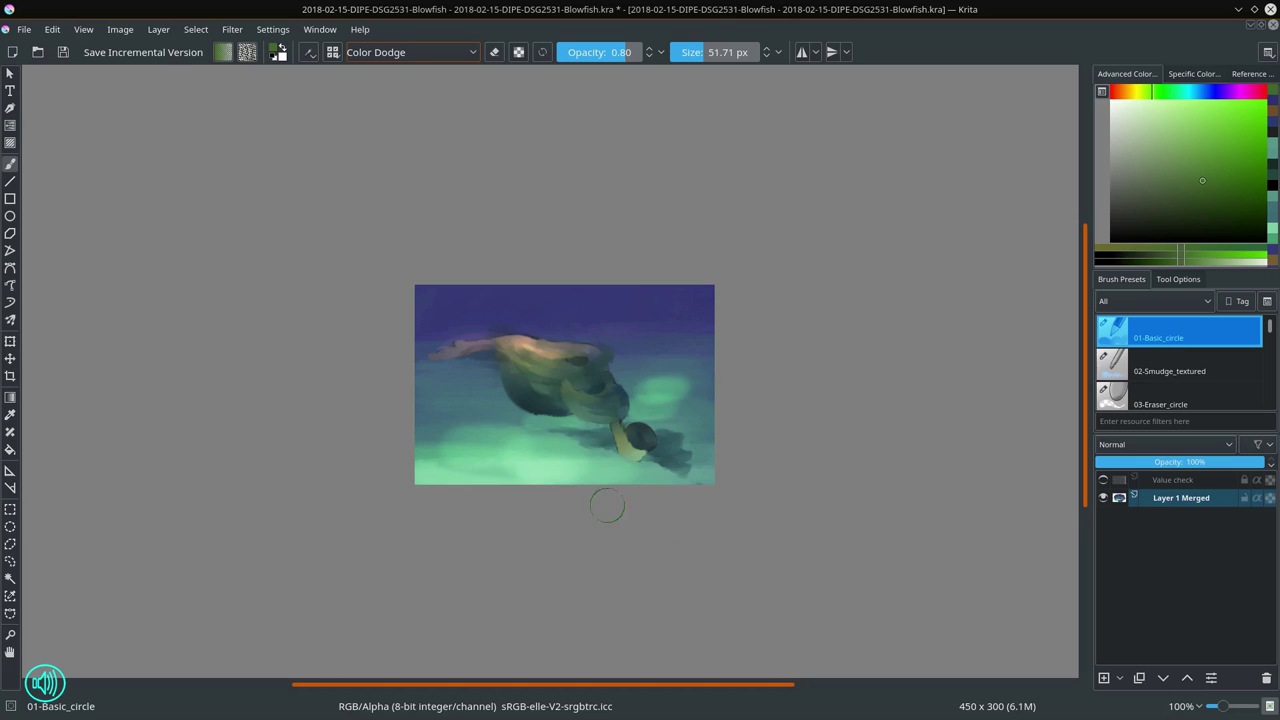
# Step: Return the brush blending mode to Normal and smear the bright green patches into the background with 02-Smudge_textured
pyautogui.click(473, 52)
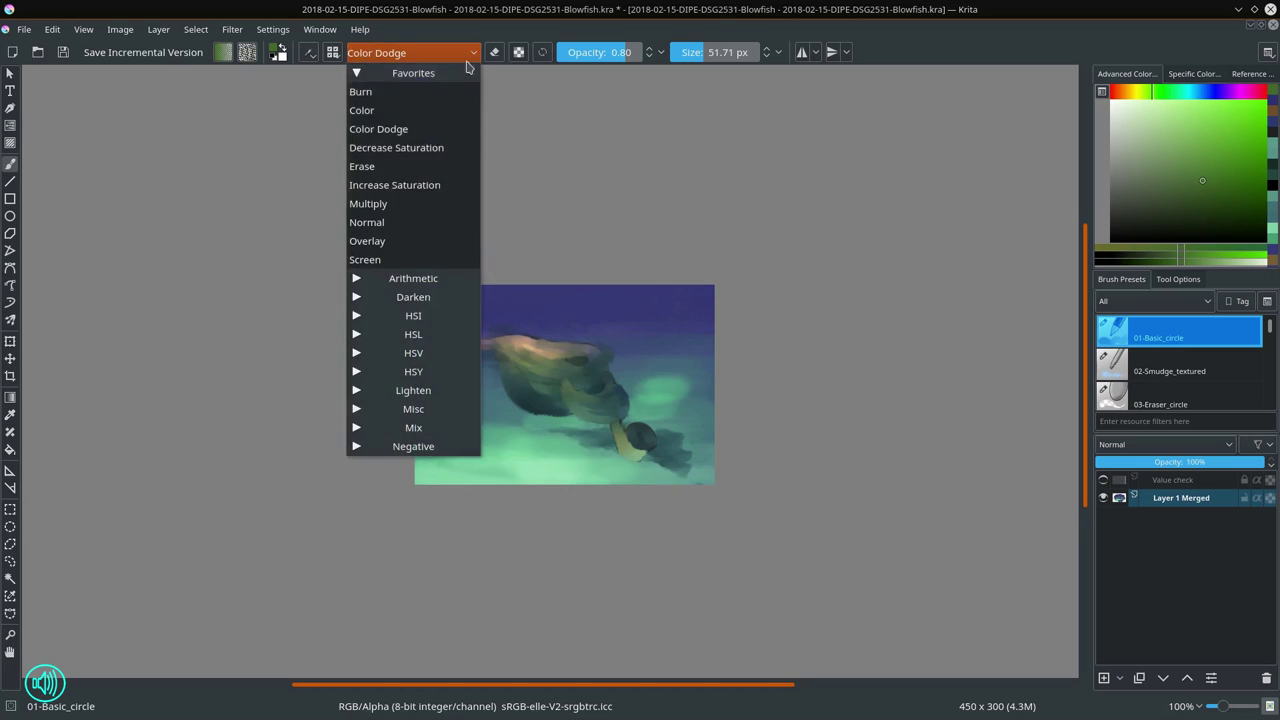
pyautogui.click(400, 217)
pyautogui.click(1185, 366)
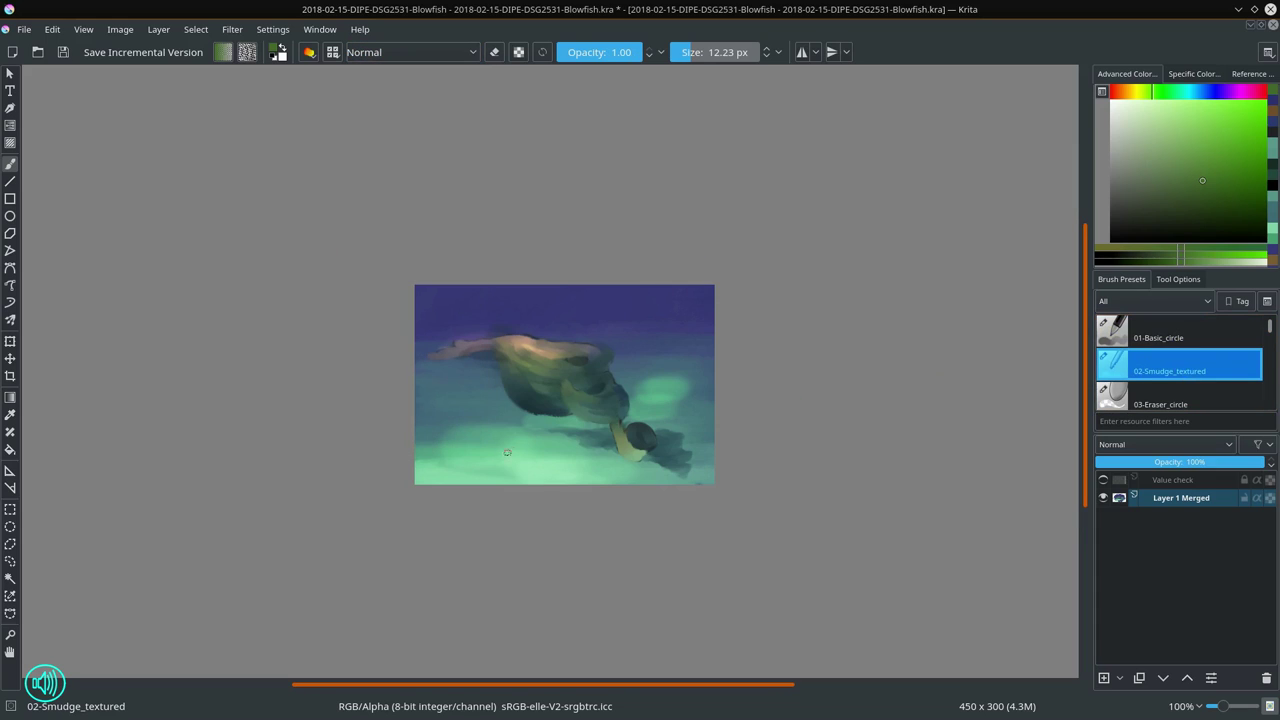
pyautogui.moveTo(508, 450)
pyautogui.keyDown('shift'); pyautogui.mouseDown()
pyautogui.moveTo(556, 464)
pyautogui.moveTo(533, 467)
pyautogui.mouseUp(); pyautogui.keyUp('shift')
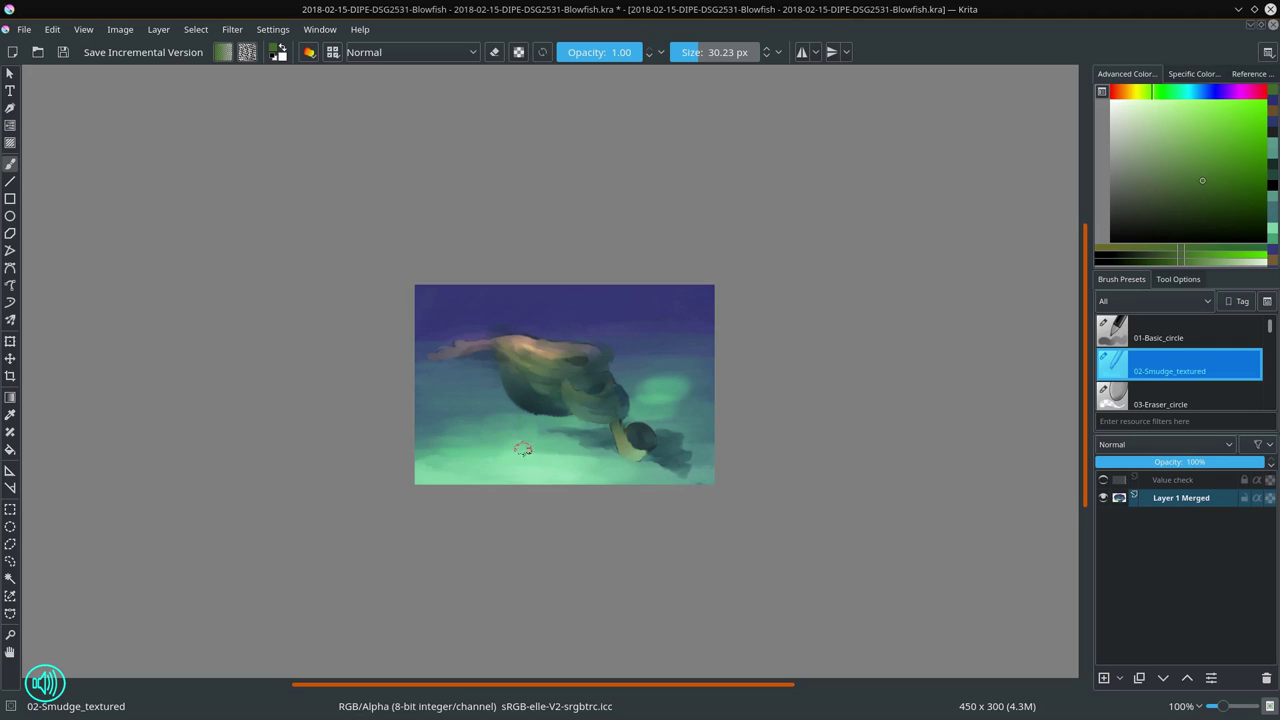
pyautogui.press('[')
pyautogui.press(']')
pyautogui.press(']')
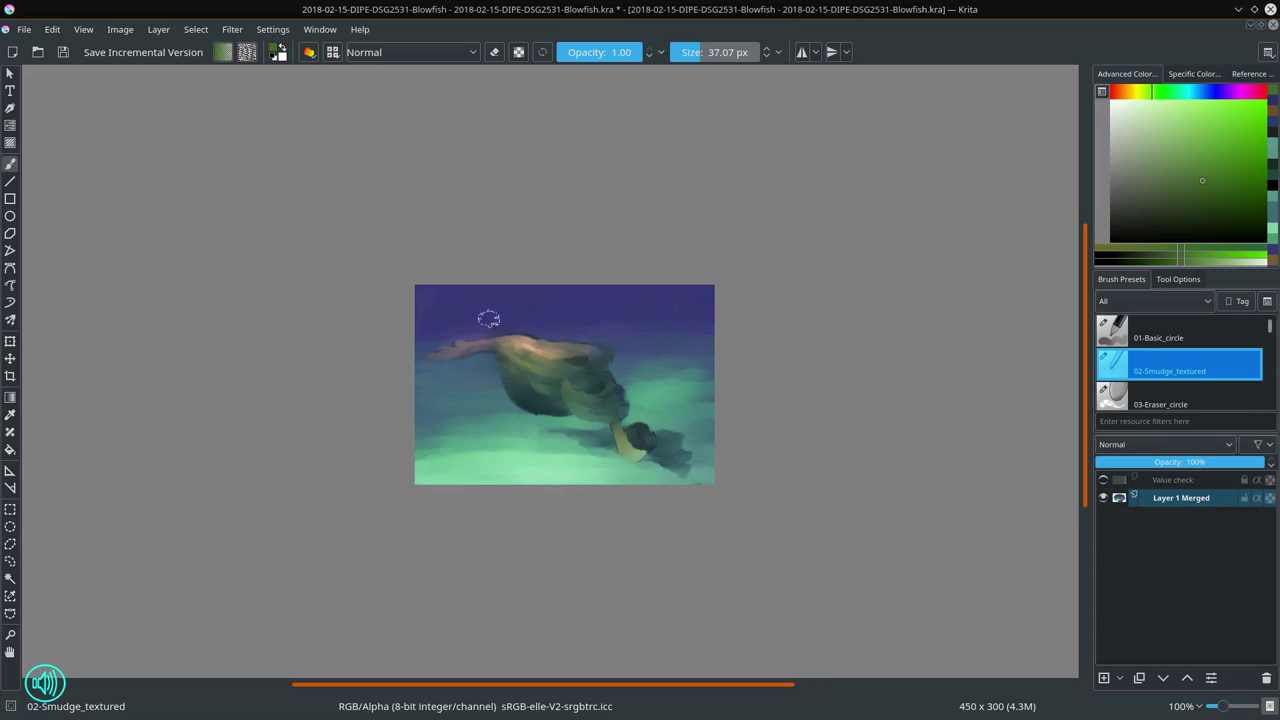
pyautogui.keyDown('shift'); pyautogui.moveTo(566, 326); pyautogui.dragTo(556, 326); pyautogui.keyUp('shift')
# Step: Scale the image to 750 px wide with proportions constrained and save the file
pyautogui.click(120, 29)
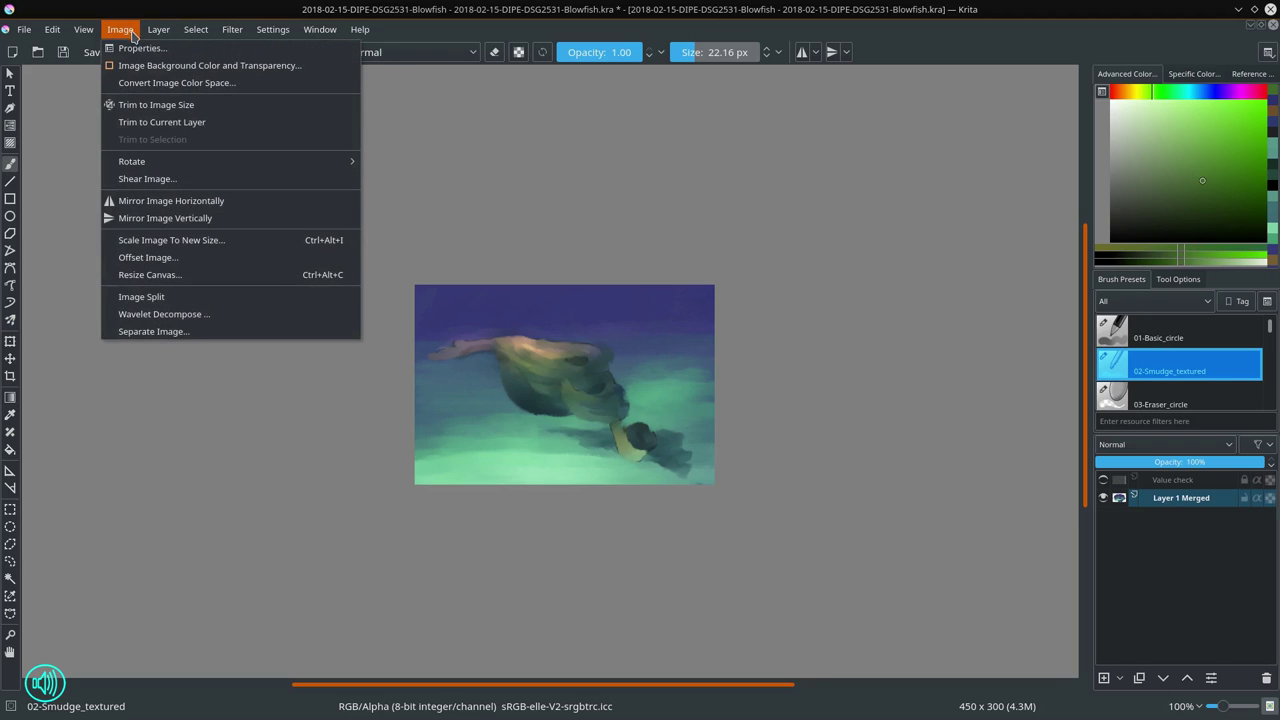
pyautogui.click(213, 245)
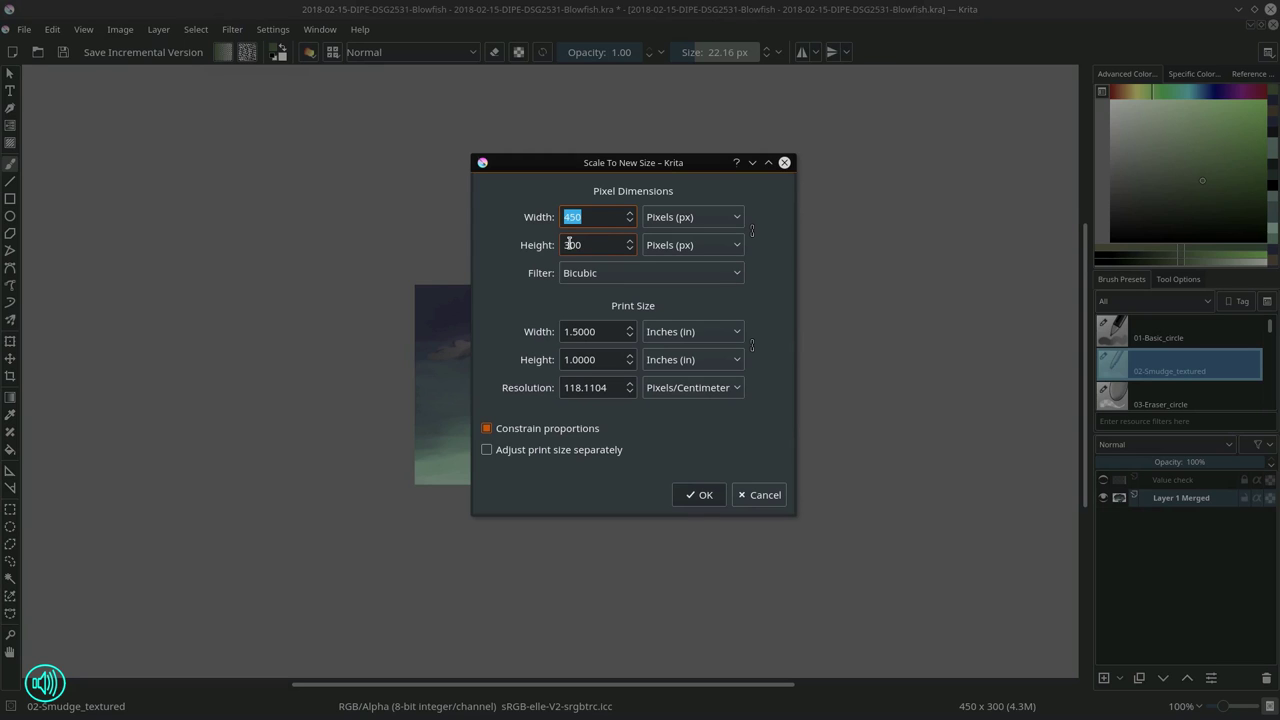
pyautogui.write('750')
pyautogui.press('Return')
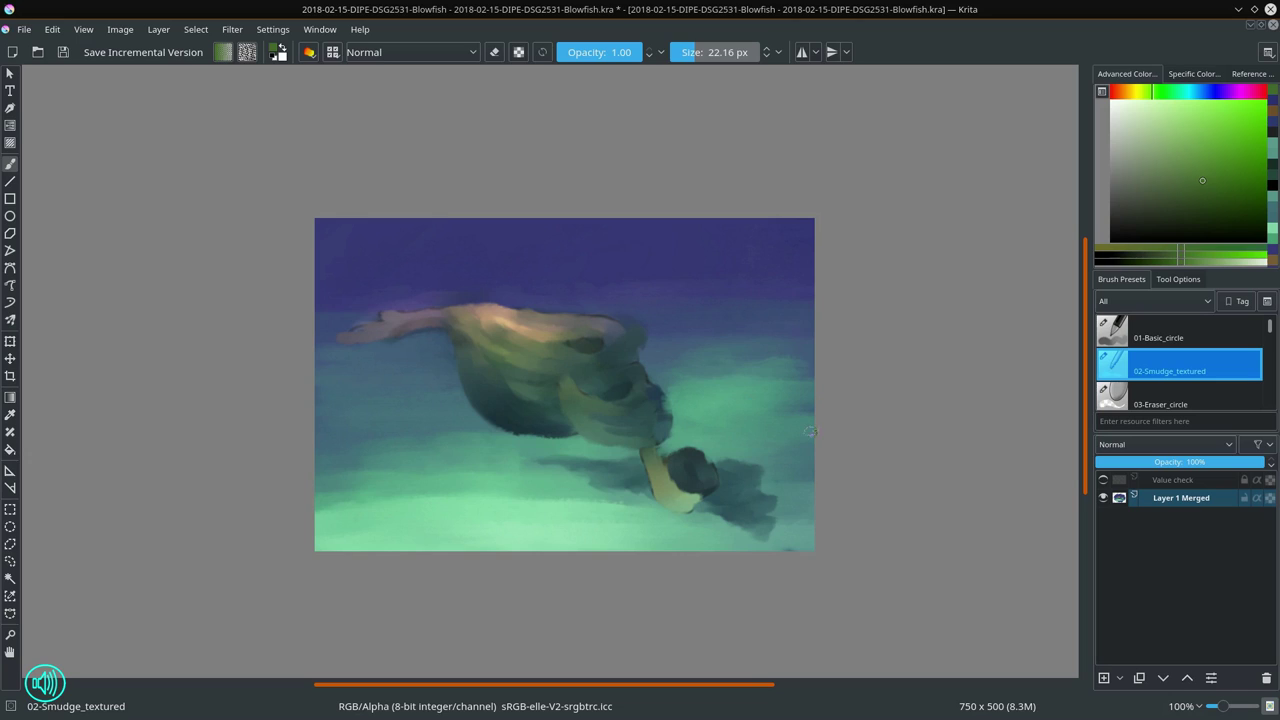
pyautogui.click(64, 53)
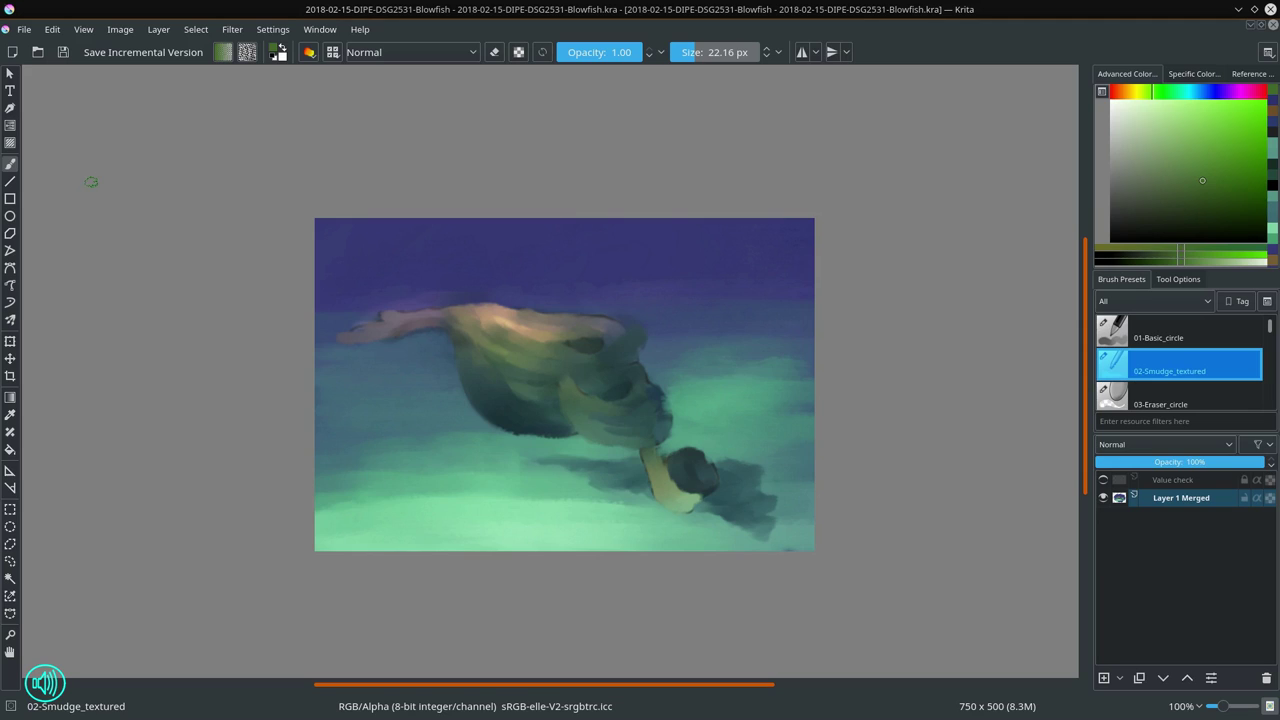
# Step: Choose a lighter green paint color and return 02-Smudge_textured to Normal blending at opacity 1.00
pyautogui.click(472, 55)
pyautogui.click(388, 204)
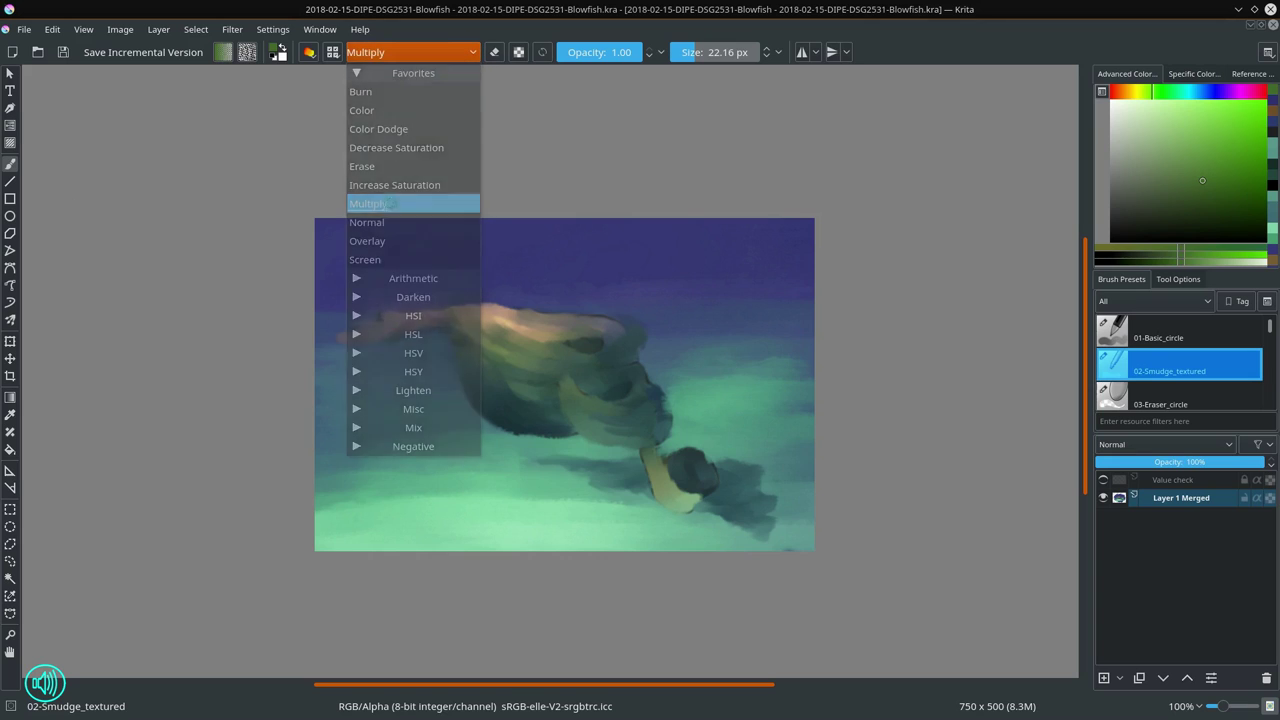
pyautogui.click(1206, 133)
pyautogui.click(584, 56)
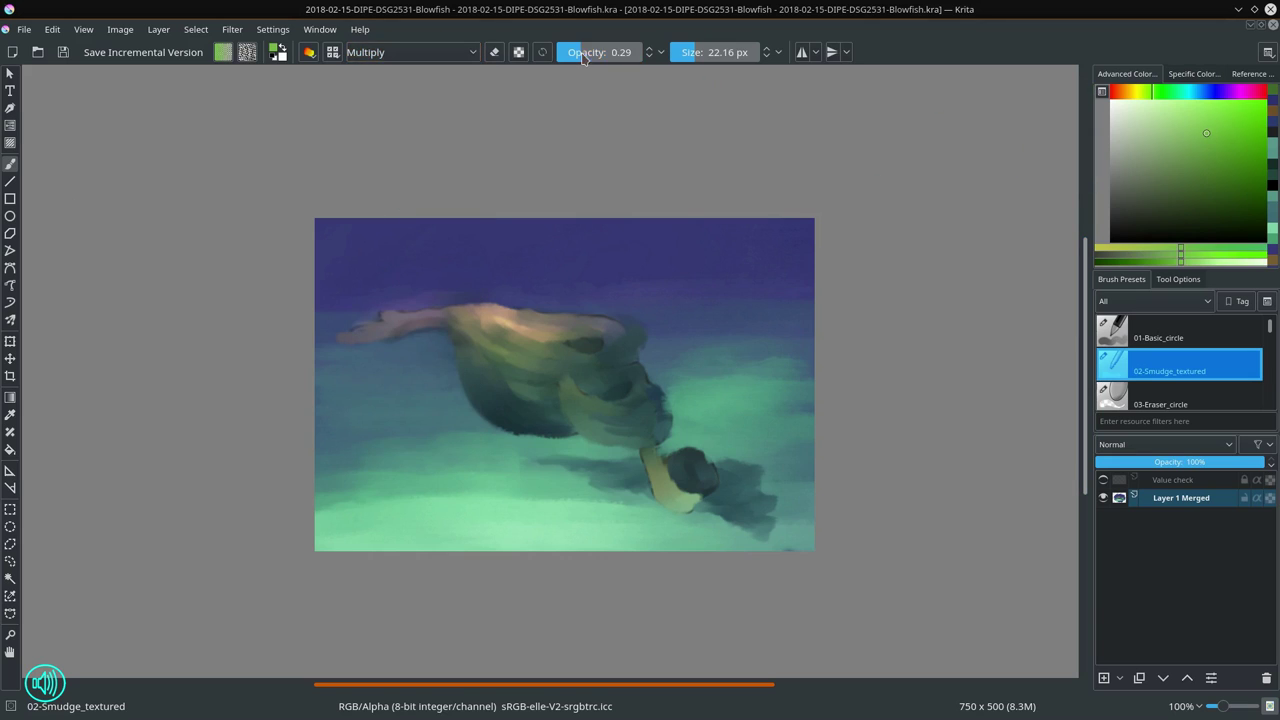
pyautogui.click(1162, 340)
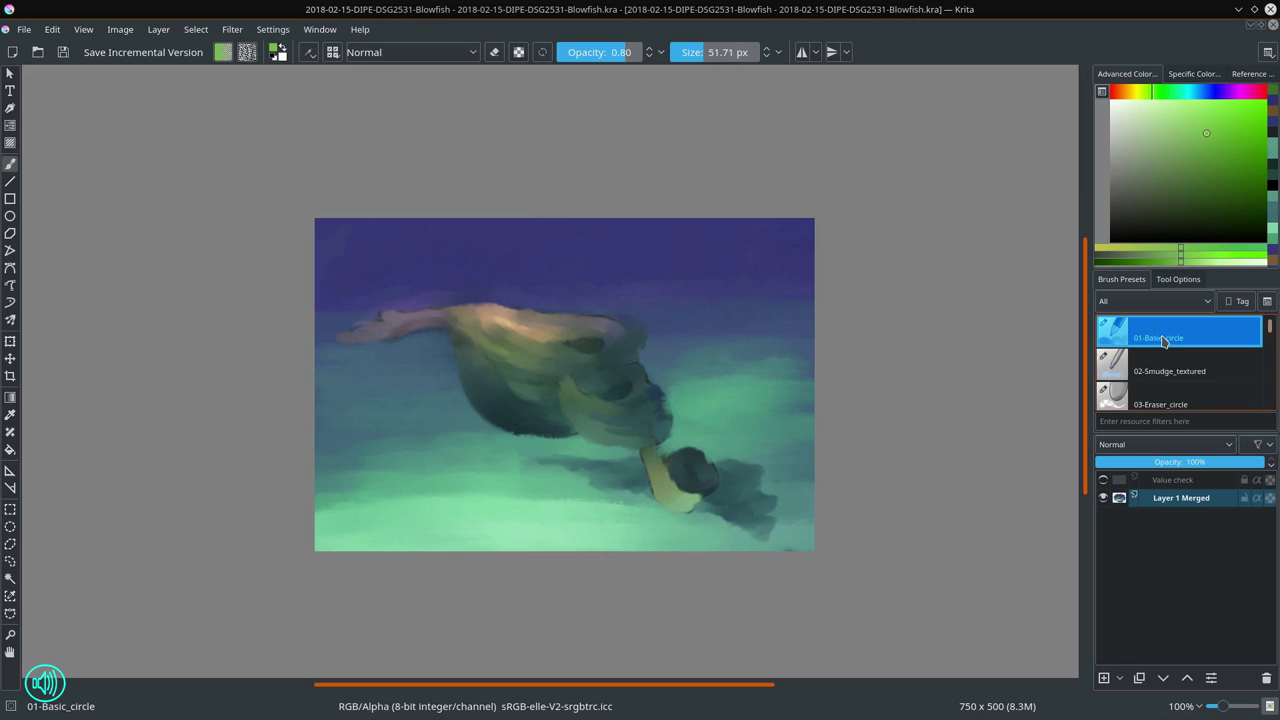
pyautogui.click(1204, 370)
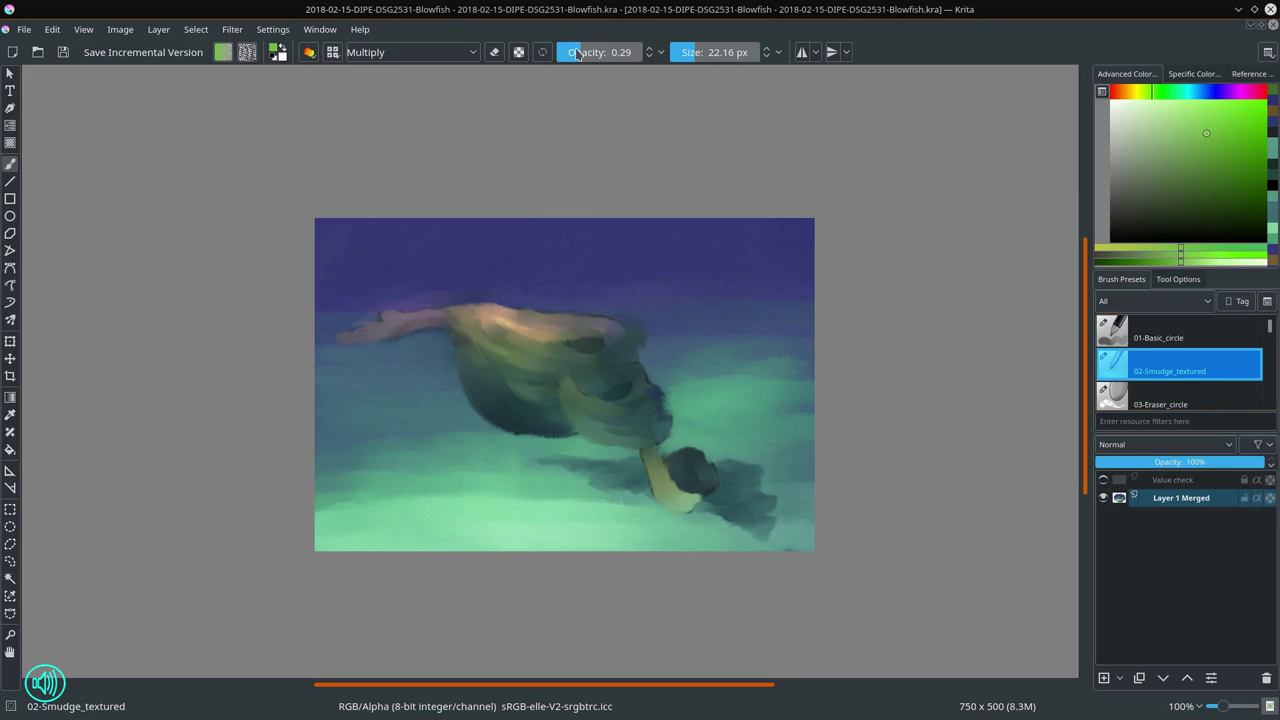
pyautogui.moveTo(576, 53); pyautogui.dragTo(655, 60)
pyautogui.click(476, 56)
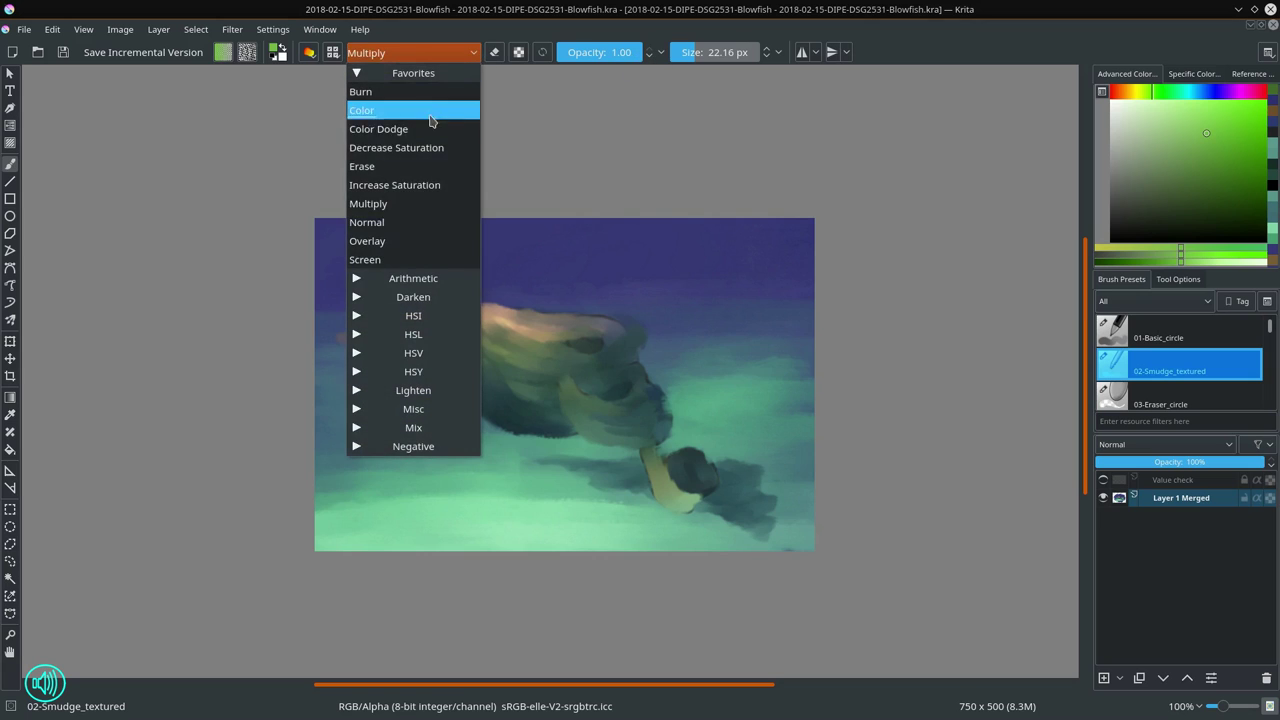
pyautogui.click(394, 222)
# Step: Shade the fish's body with curved light green Multiply streaks of 01-Basic_circle at opacity 0.21, reducing the brush to 13.69 px
pyautogui.press('/')
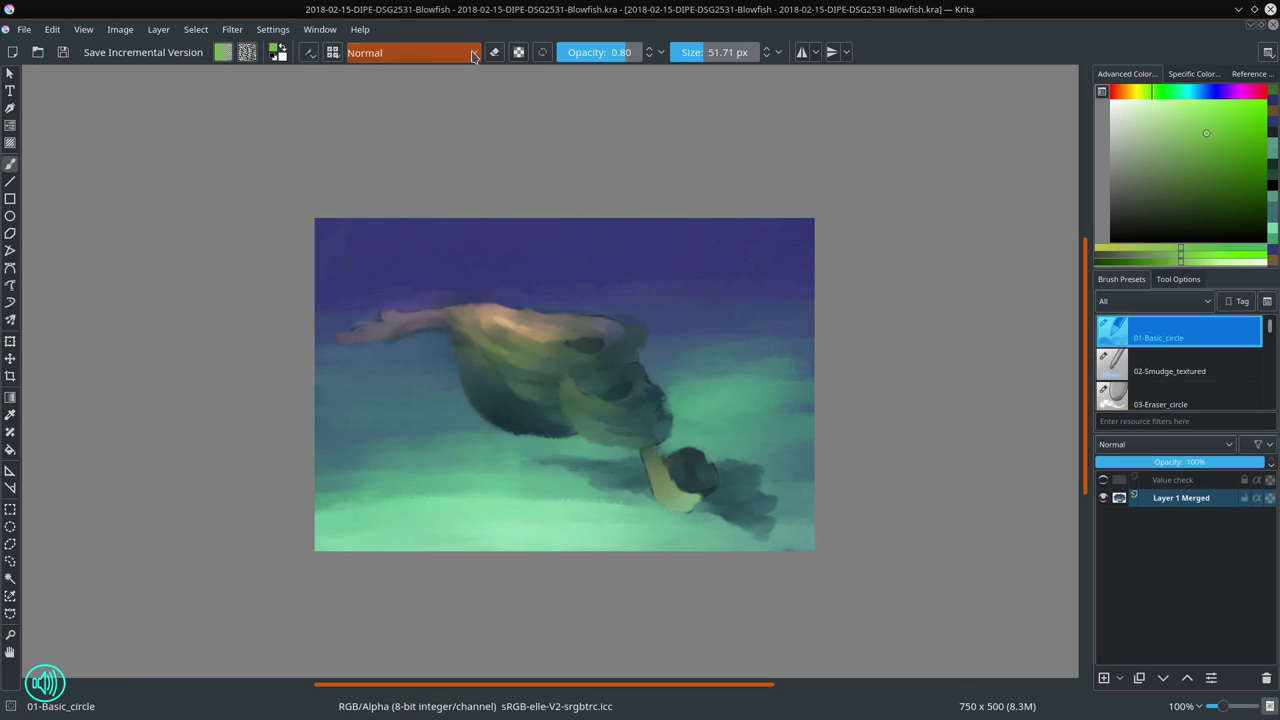
pyautogui.click(472, 56)
pyautogui.click(406, 204)
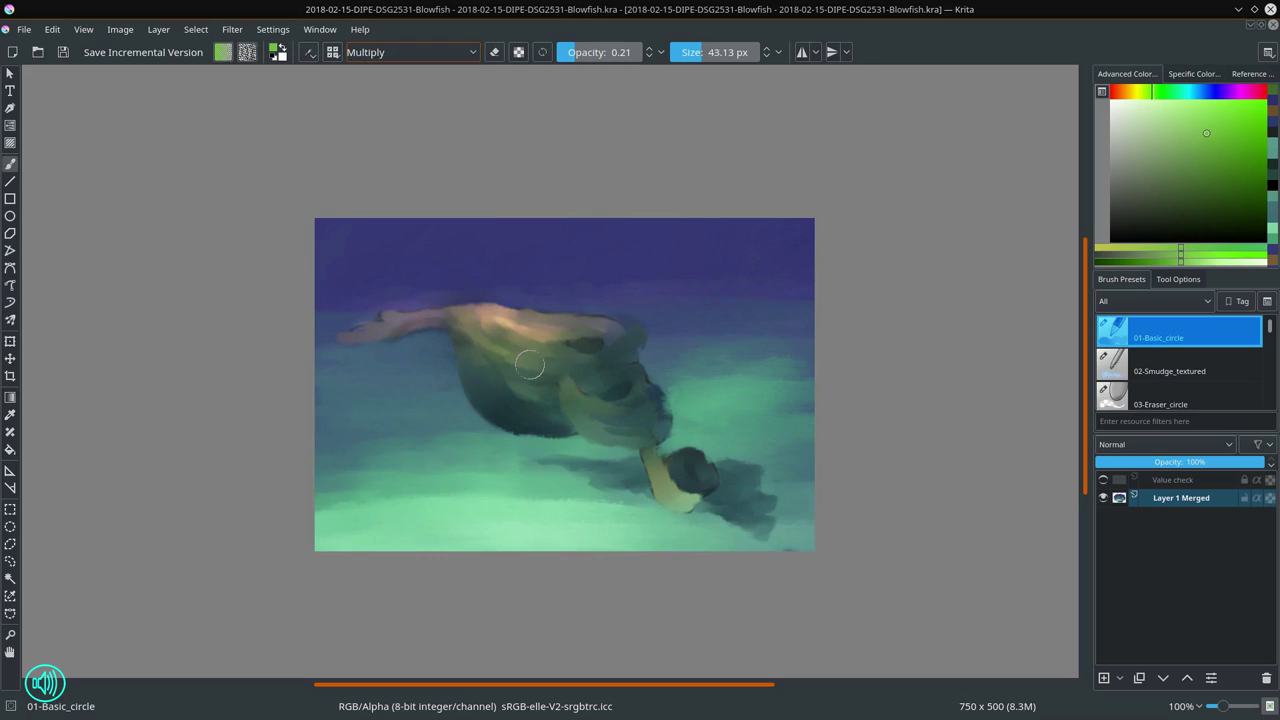
pyautogui.moveTo(530, 365)
pyautogui.mouseDown()
pyautogui.moveTo(506, 365)
pyautogui.moveTo(548, 418)
pyautogui.mouseUp()
pyautogui.moveTo(468, 370); pyautogui.dragTo(485, 369)
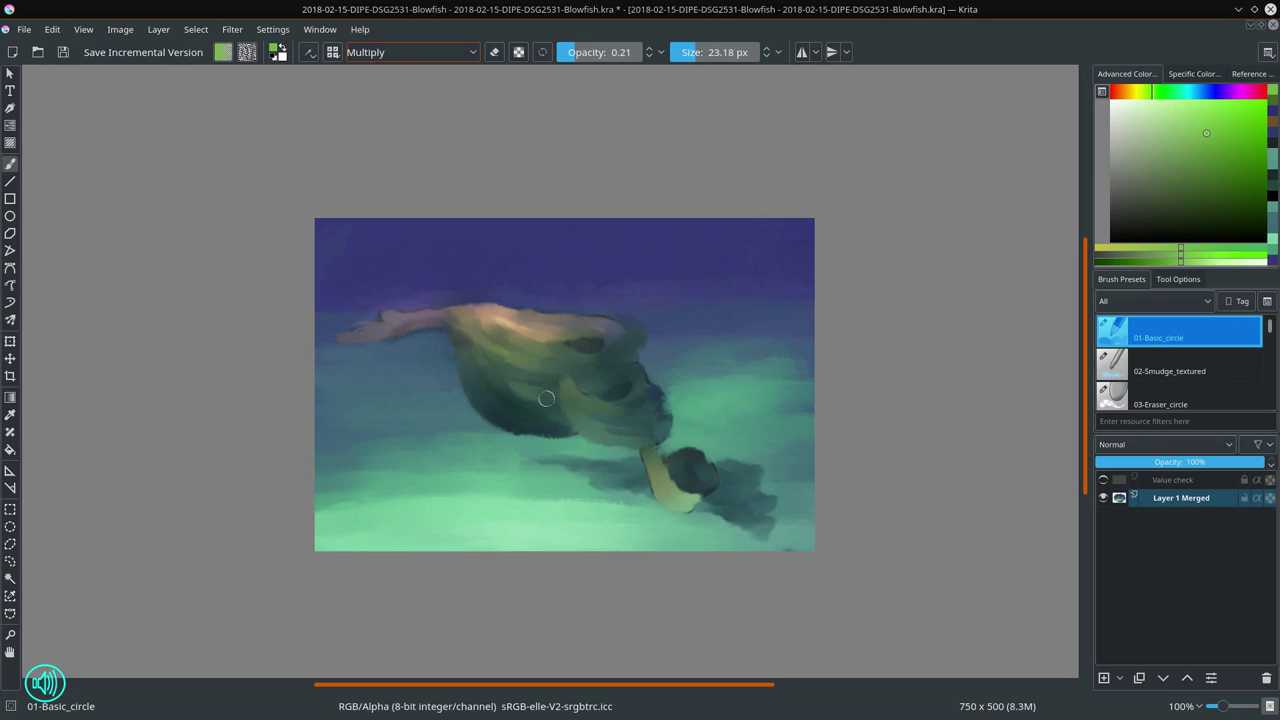
pyautogui.moveTo(531, 359); pyautogui.dragTo(571, 371)
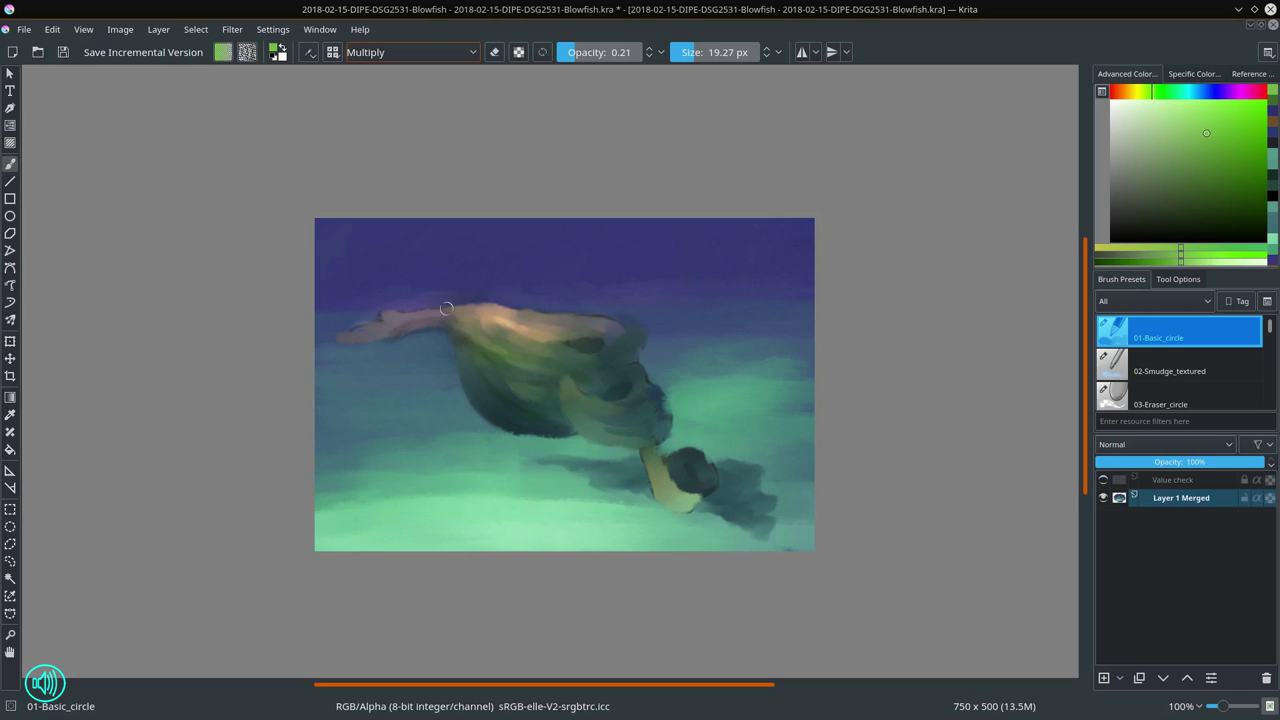
pyautogui.moveTo(447, 309); pyautogui.dragTo(548, 395)
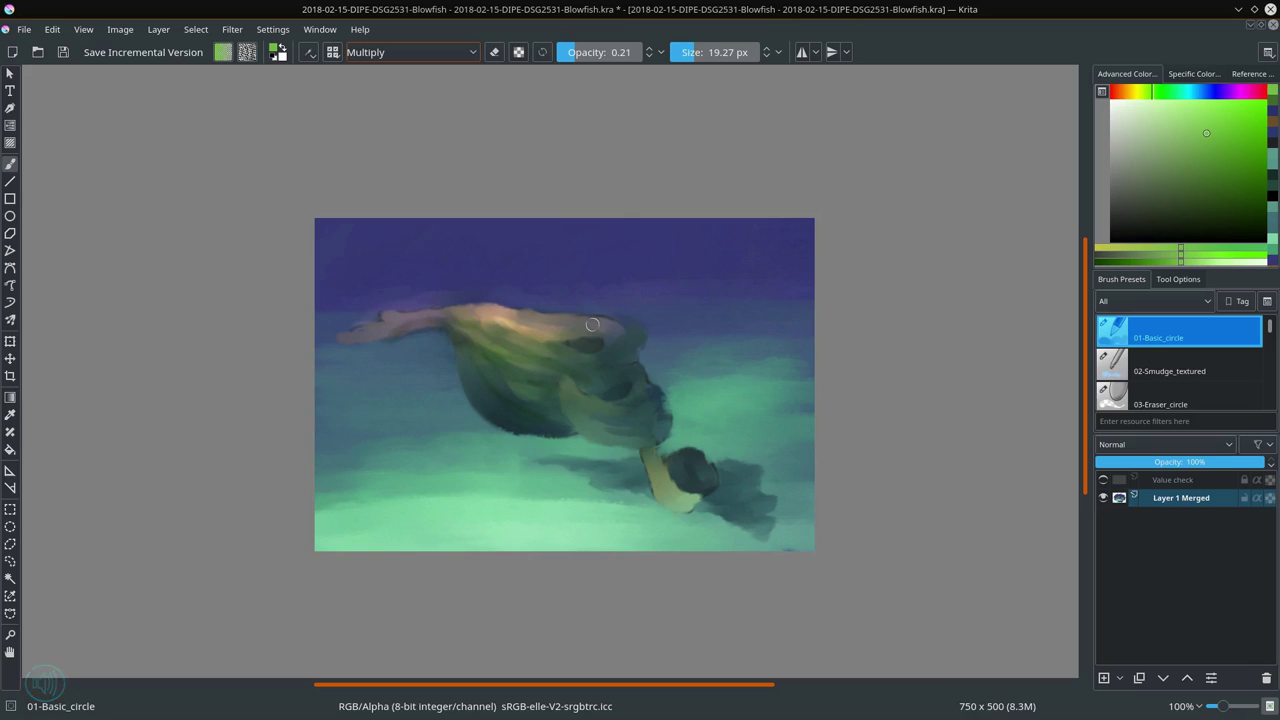
pyautogui.moveTo(592, 325); pyautogui.dragTo(487, 308)
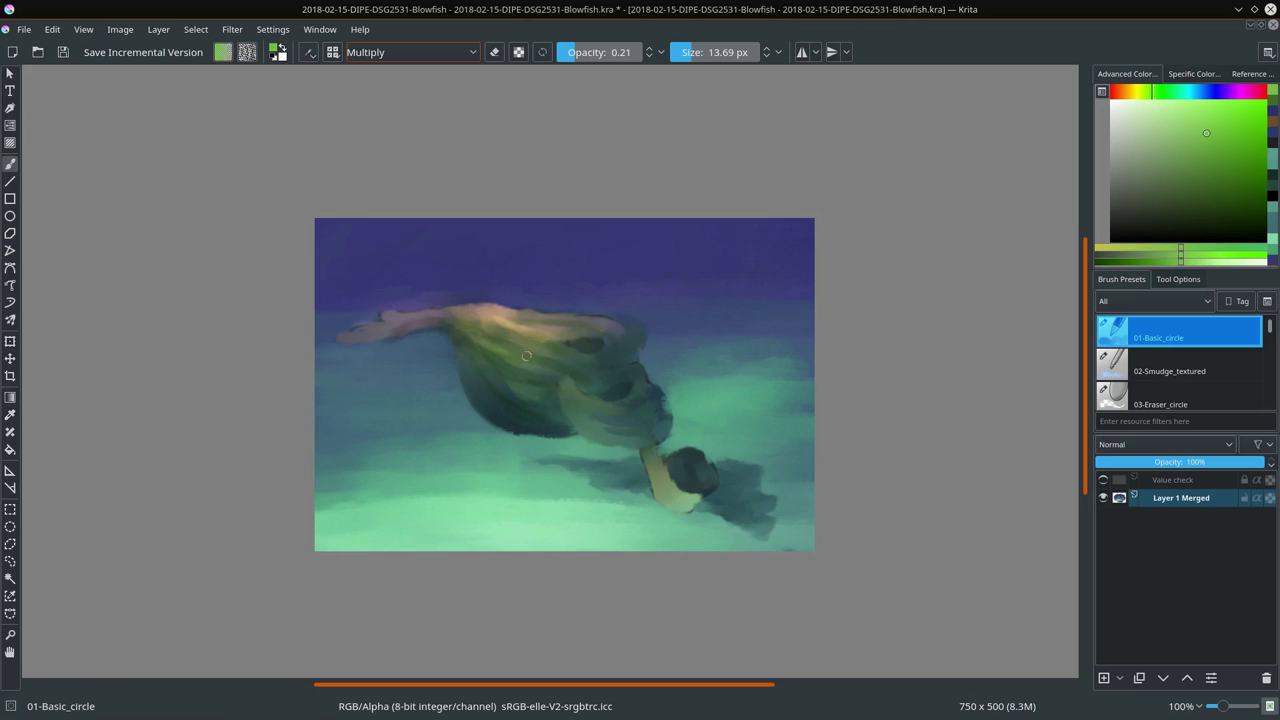
pyautogui.moveTo(466, 368); pyautogui.dragTo(487, 402)
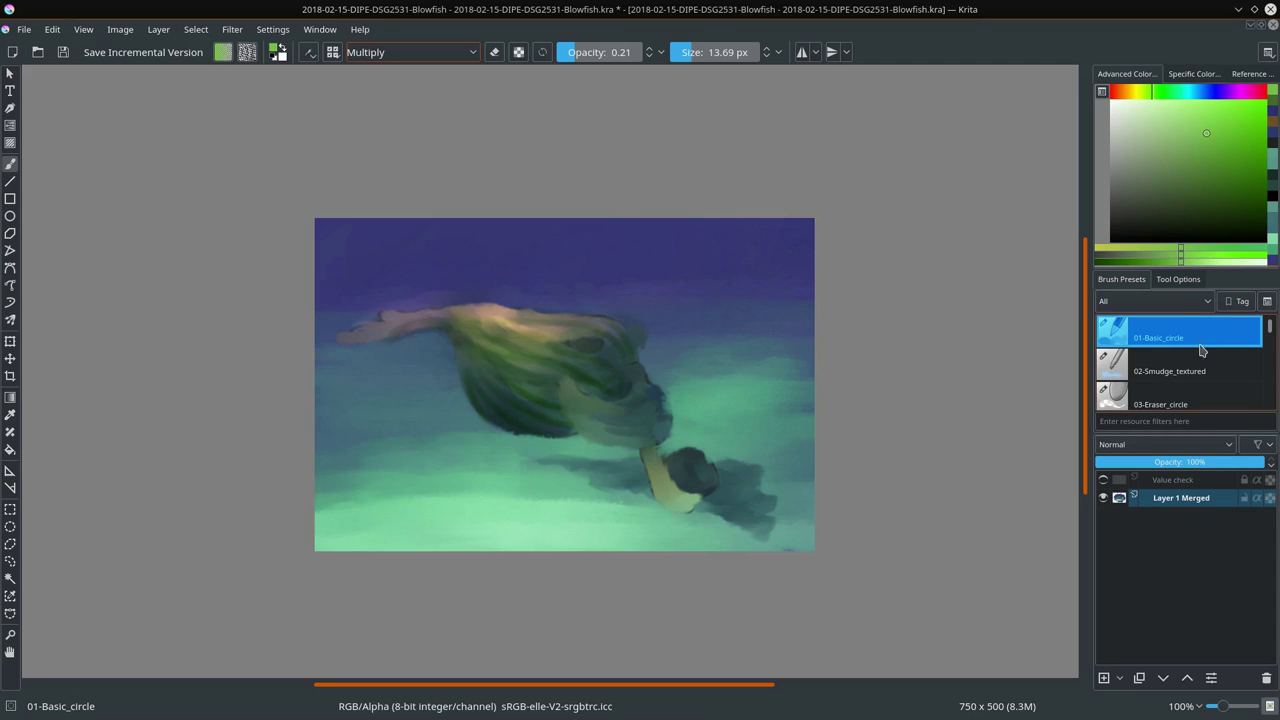
# Step: Set up Splat_texture with Color Dodge blending, opacity 0.24, a magenta color and a size of 118.16 px
pyautogui.click(1178, 282)
pyautogui.click(1146, 283)
pyautogui.moveTo(1272, 330); pyautogui.dragTo(1273, 395)
pyautogui.click(1165, 371)
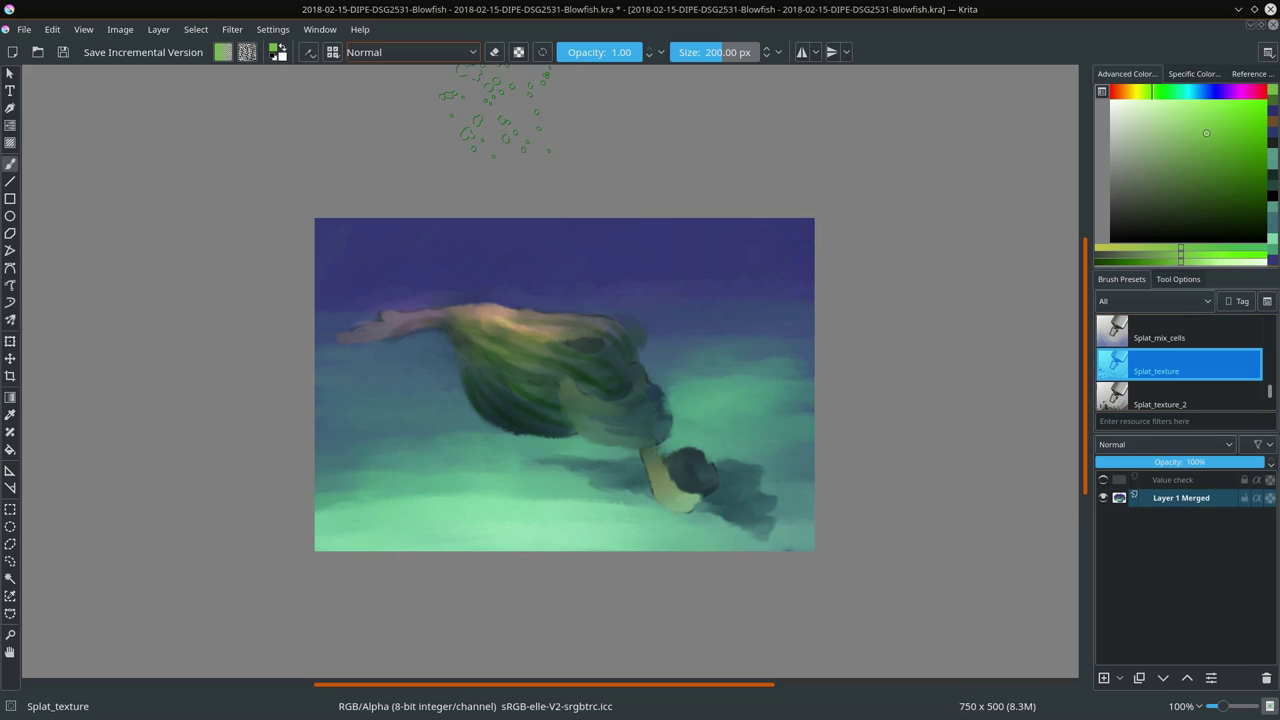
pyautogui.click(472, 52)
pyautogui.click(409, 131)
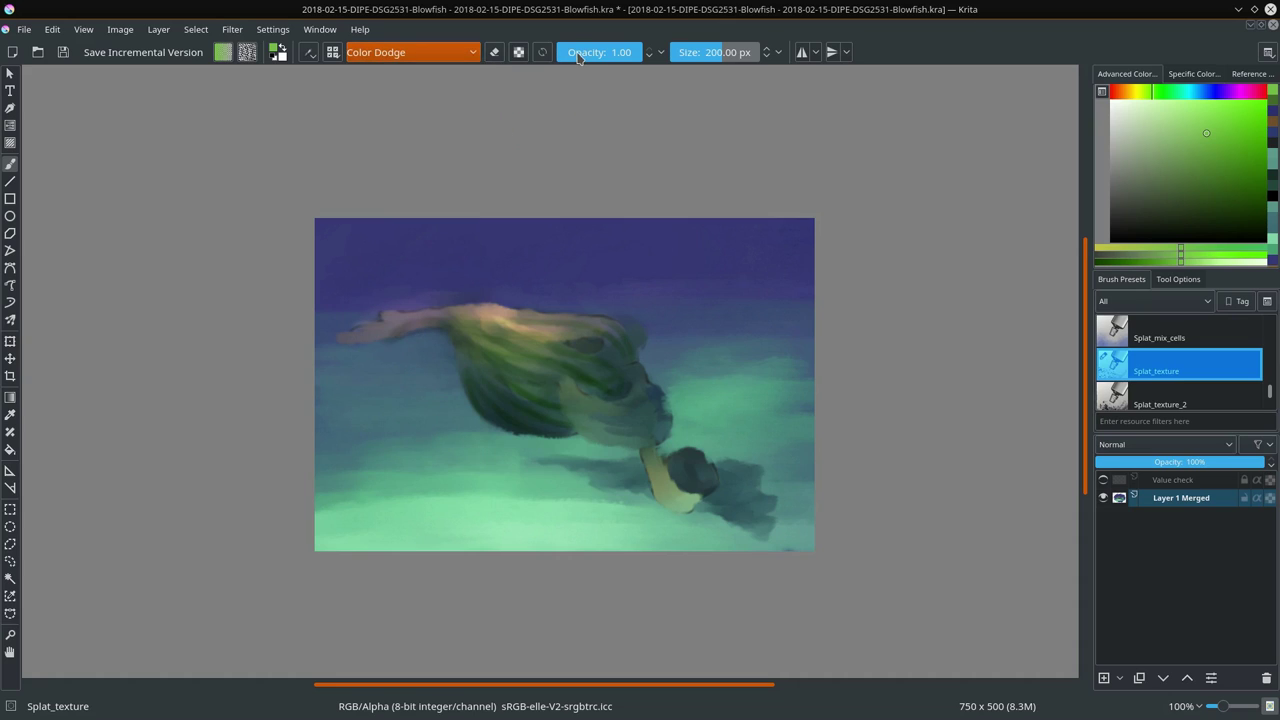
pyautogui.click(577, 55)
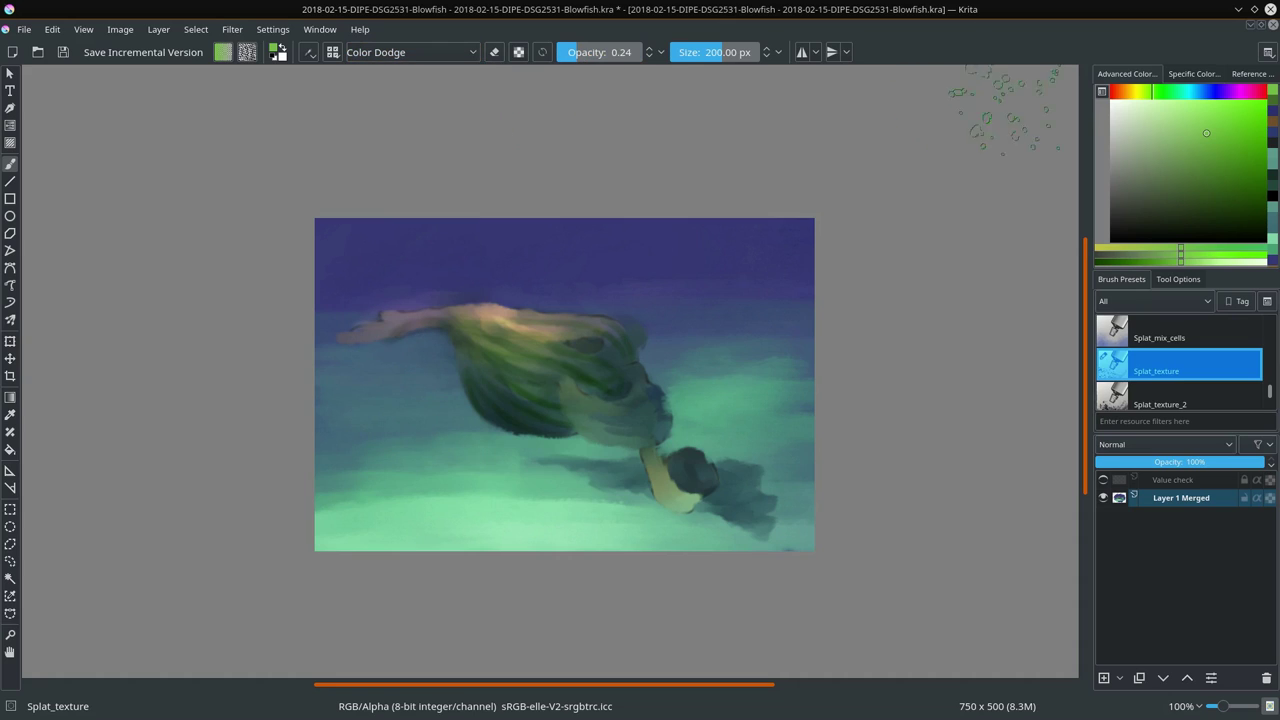
pyautogui.click(1246, 91)
pyautogui.moveTo(630, 388); pyautogui.dragTo(550, 380)
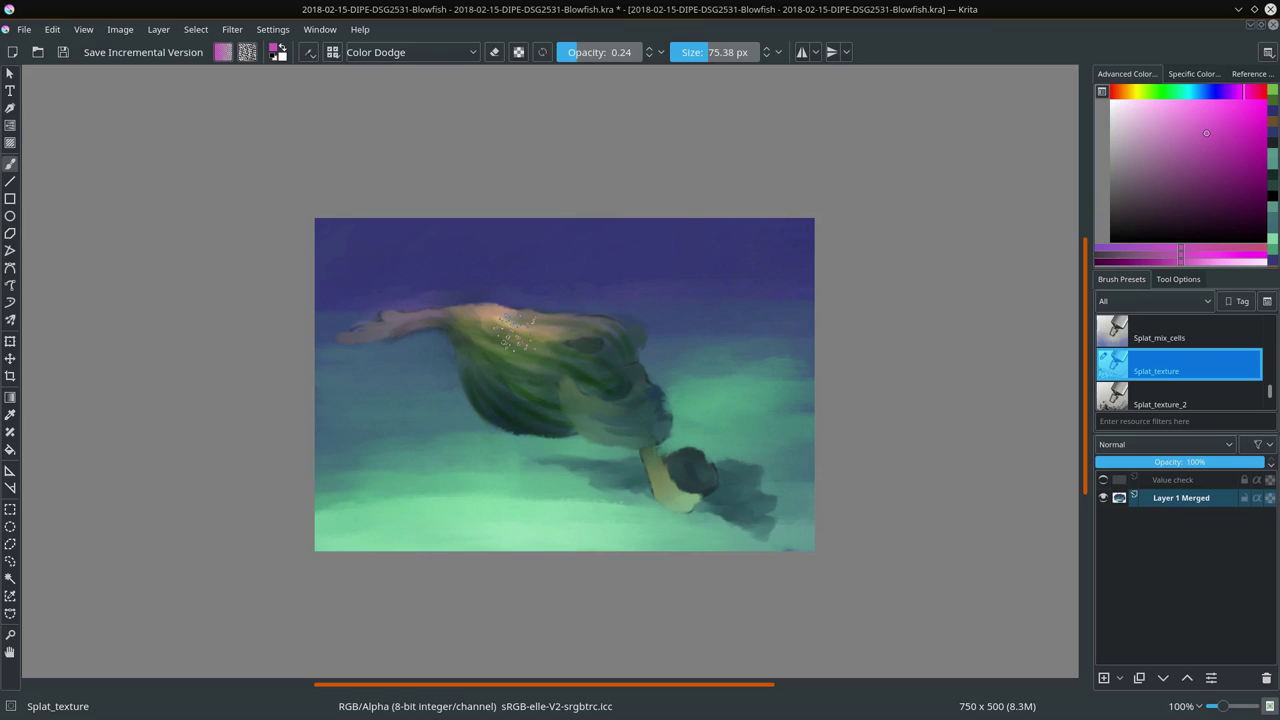
pyautogui.keyDown('shift'); pyautogui.moveTo(512, 343); pyautogui.dragTo(540, 343); pyautogui.keyUp('shift')
# Step: Outline the fish's body and tail with a polygonal selection, leaving out the mouth area
pyautogui.click(10, 544)
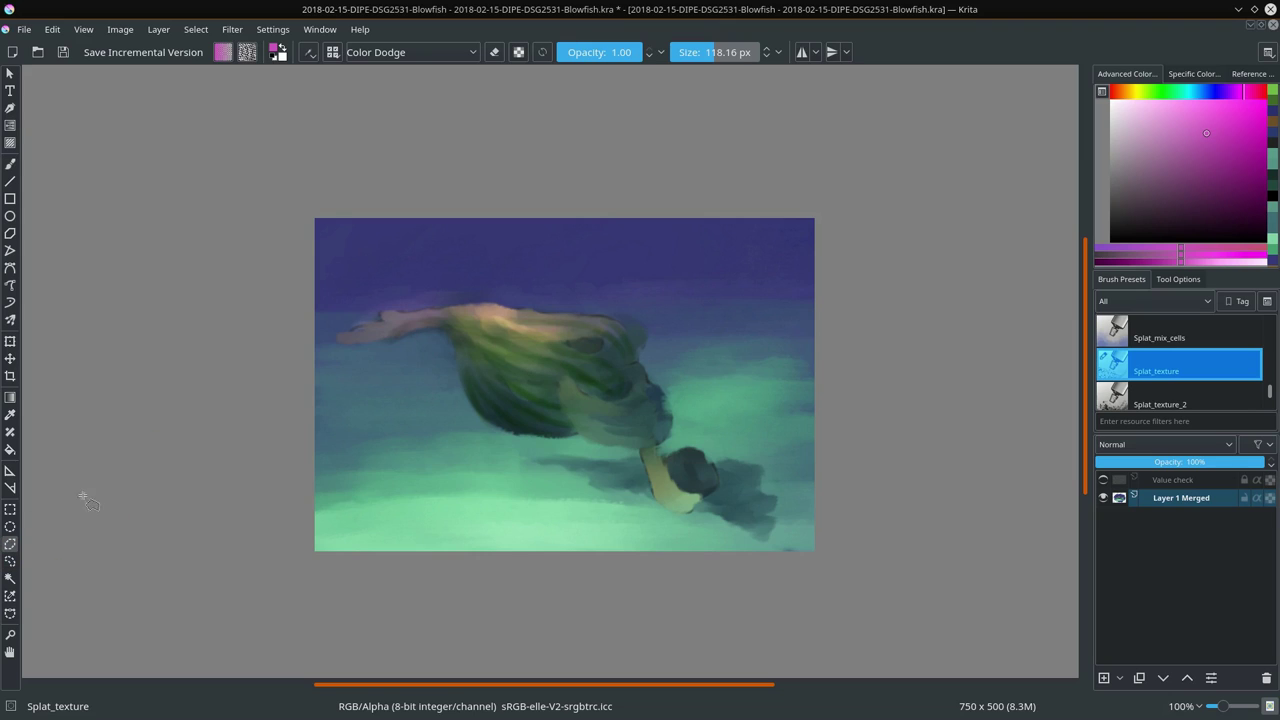
pyautogui.click(447, 335)
pyautogui.click(476, 406)
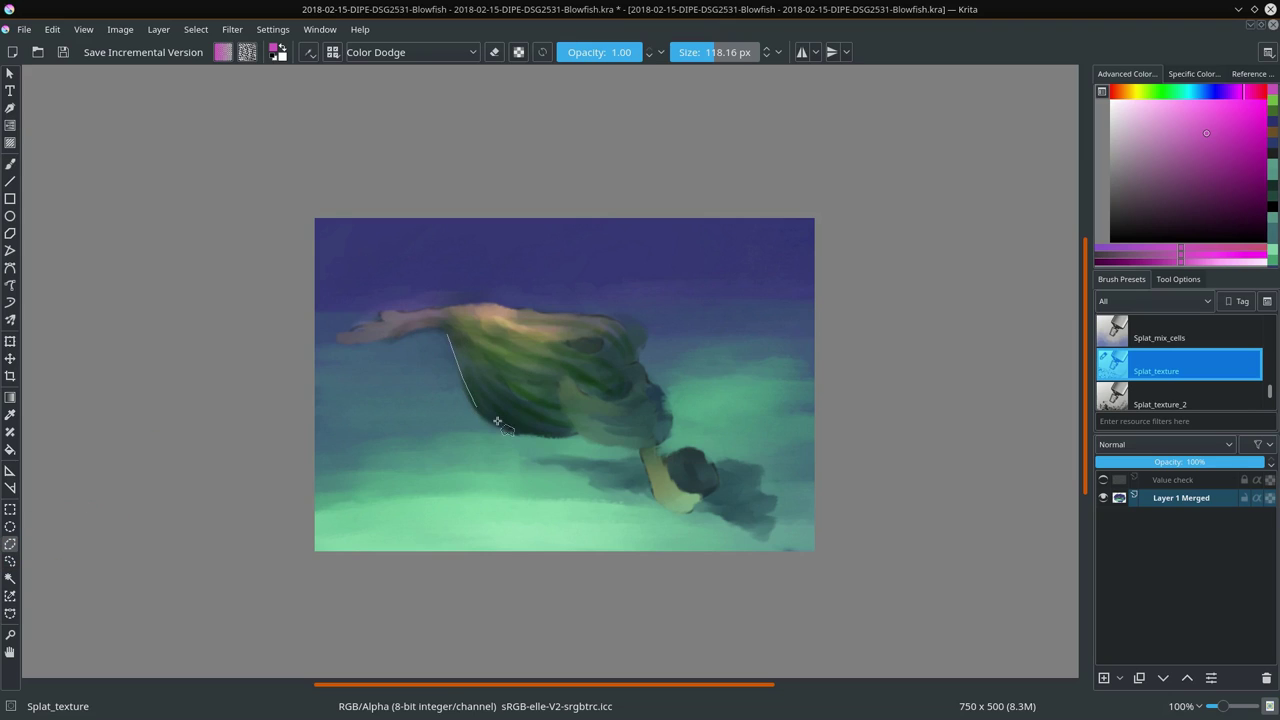
pyautogui.click(503, 427)
pyautogui.click(572, 436)
pyautogui.click(561, 381)
pyautogui.click(579, 385)
pyautogui.click(590, 396)
pyautogui.click(615, 403)
pyautogui.click(631, 391)
pyautogui.click(623, 366)
pyautogui.click(640, 356)
pyautogui.click(637, 331)
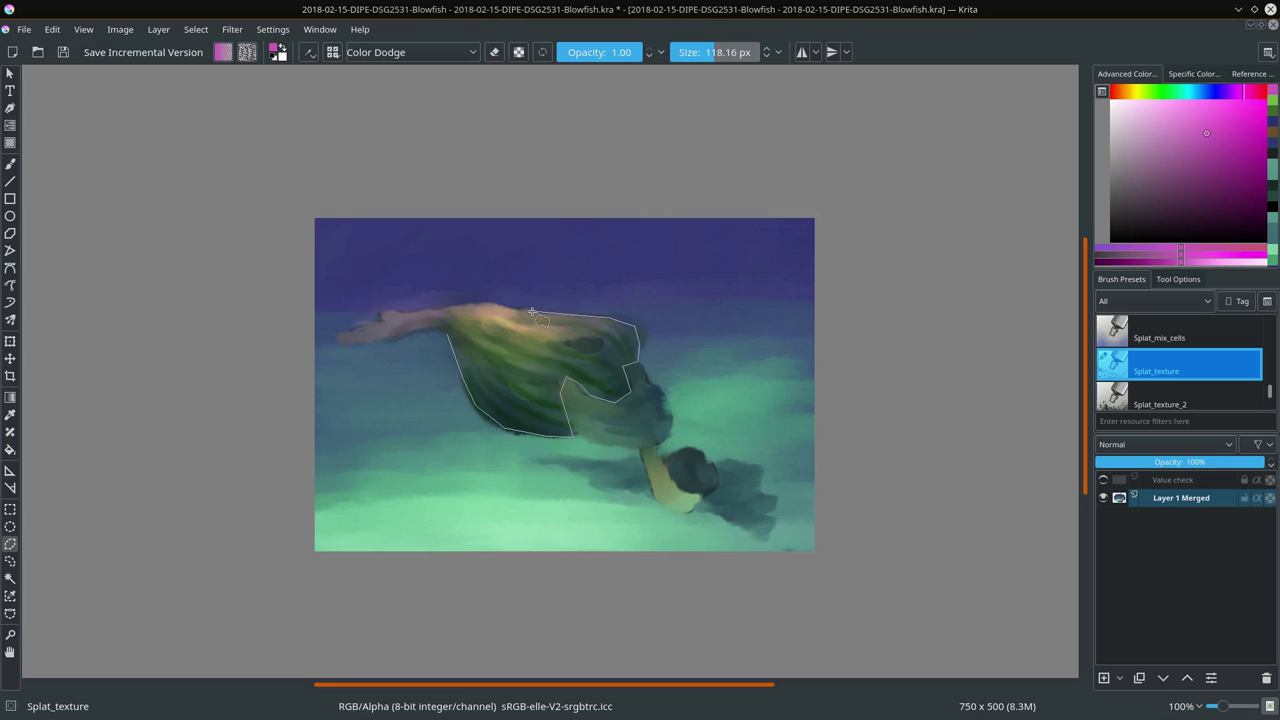
pyautogui.click(408, 312)
pyautogui.click(390, 310)
pyautogui.click(381, 314)
pyautogui.click(382, 320)
# Step: Speckle the selected fish skin with magenta Color Dodge spots of Splat_texture at varying sizes, undoing an unwanted stamp
pyautogui.click(10, 165)
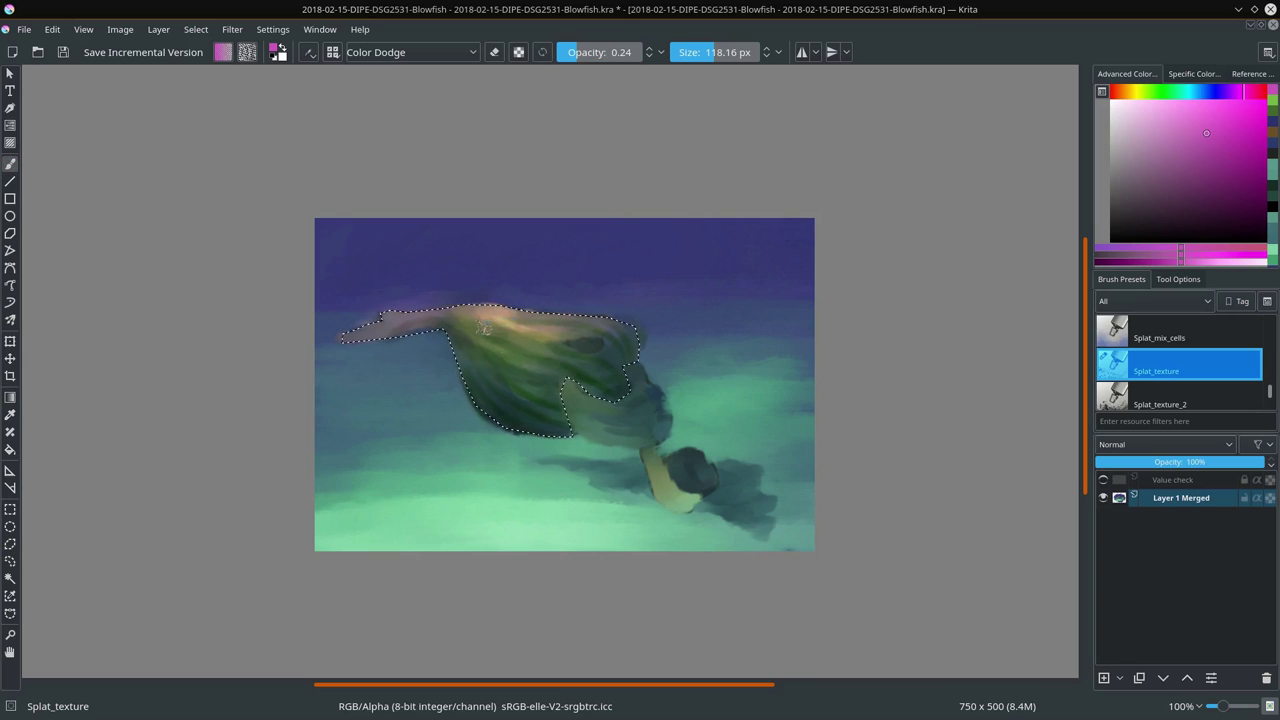
pyautogui.moveTo(460, 345); pyautogui.dragTo(500, 345)
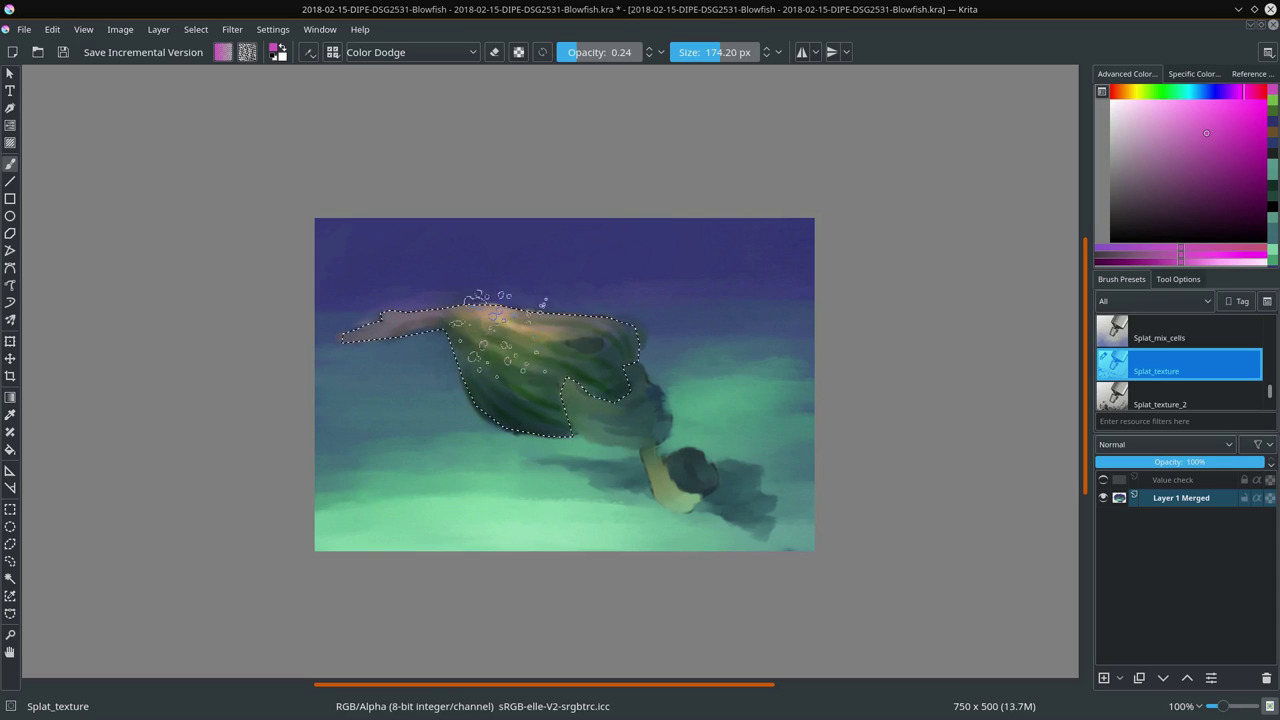
pyautogui.moveTo(570, 370); pyautogui.dragTo(512, 340)
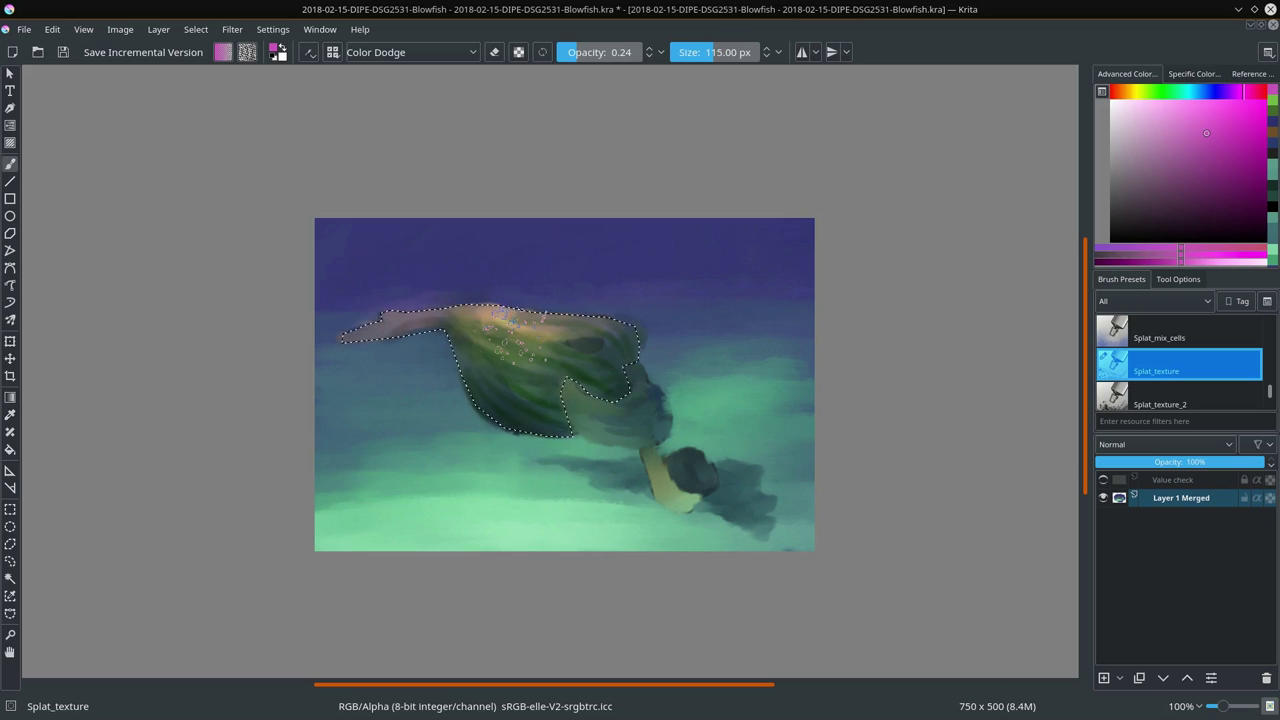
pyautogui.moveTo(518, 340); pyautogui.dragTo(585, 305)
pyautogui.click(499, 346)
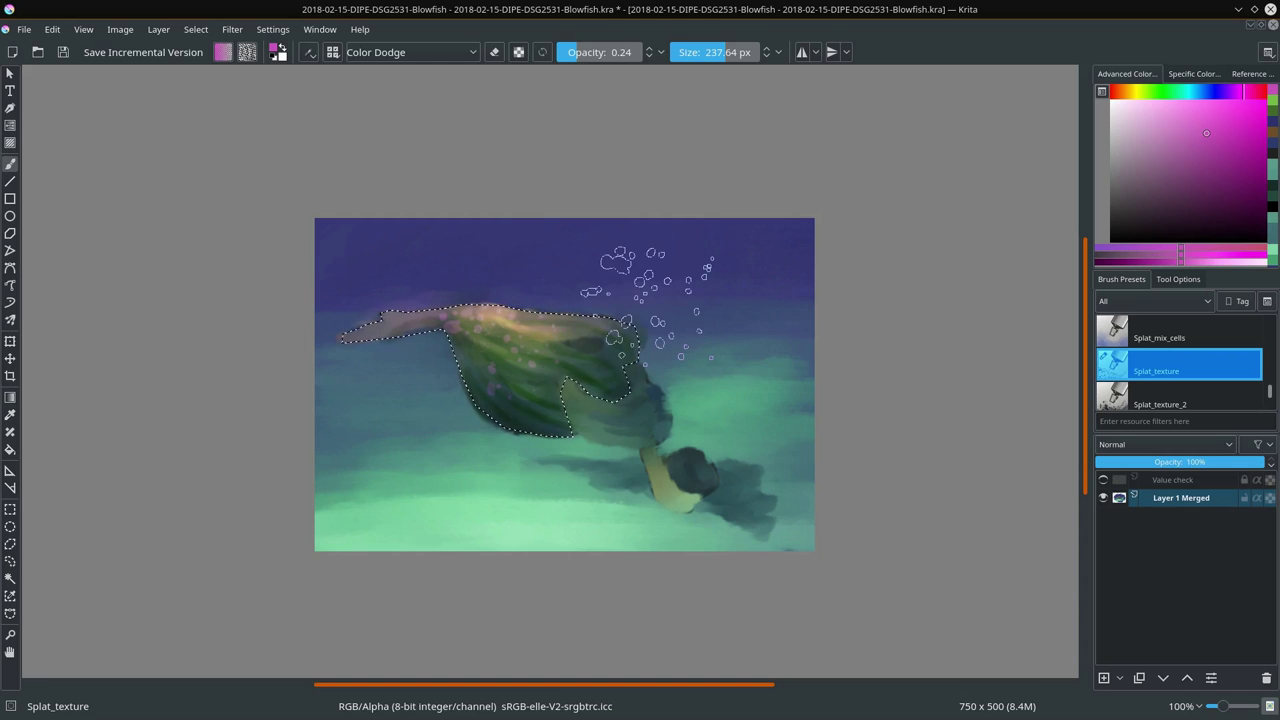
pyautogui.hotkey('ctrl', 'z')
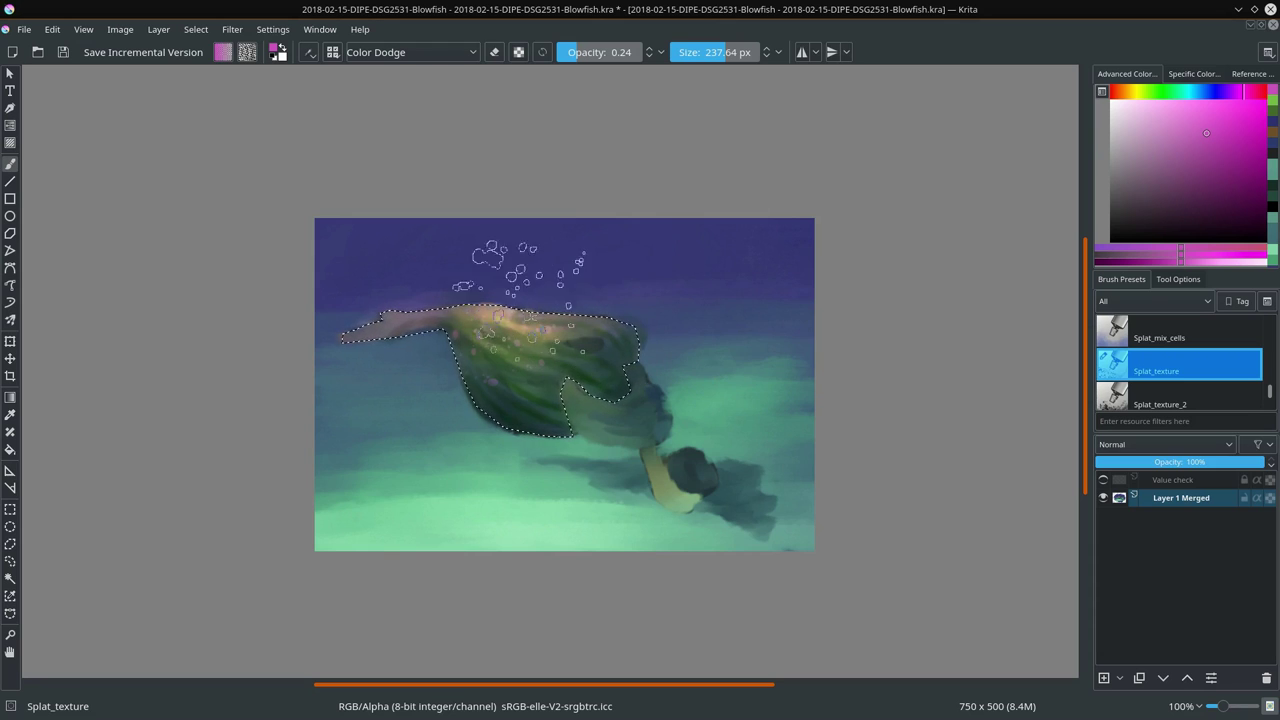
pyautogui.moveTo(585, 332); pyautogui.dragTo(518, 332)
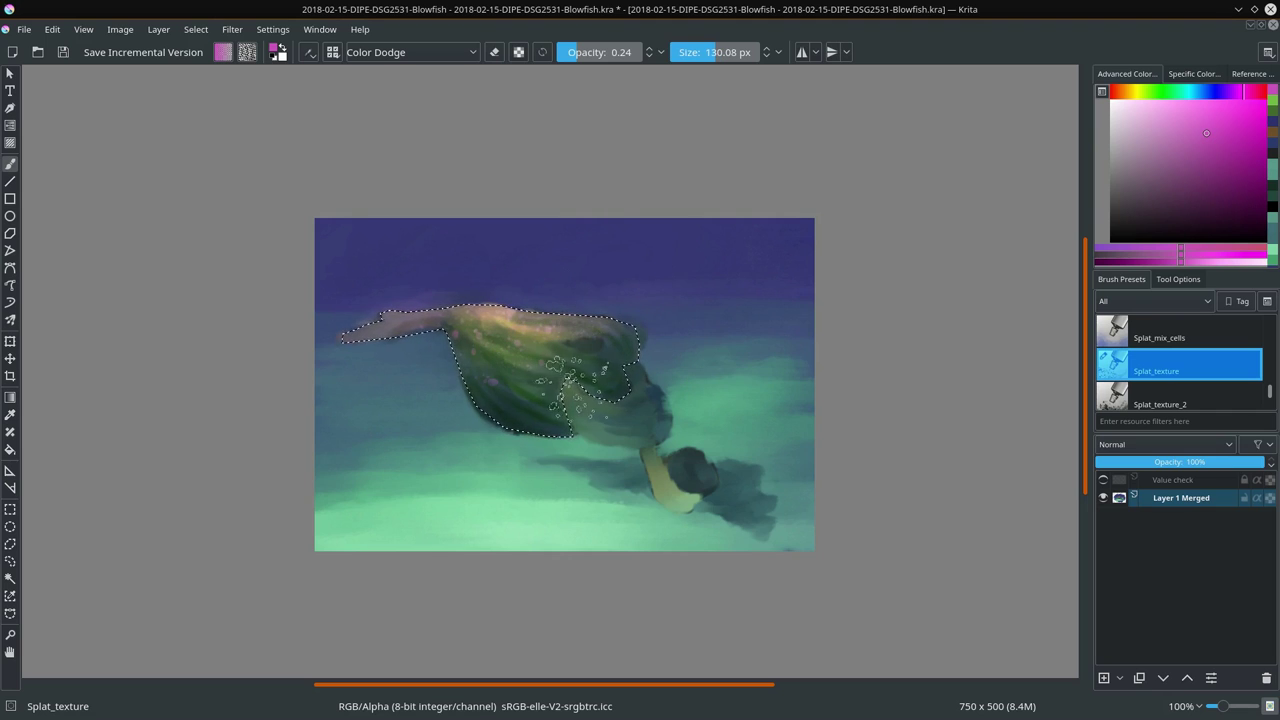
pyautogui.press('[')
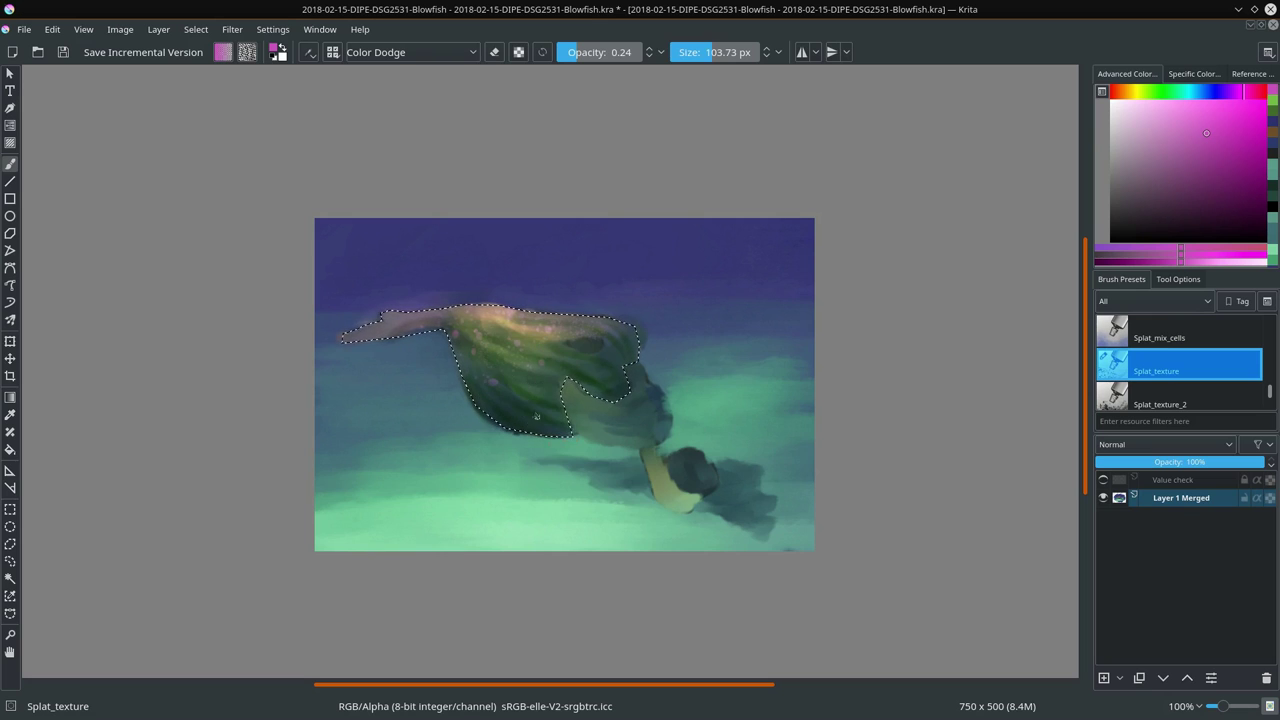
pyautogui.moveTo(598, 399); pyautogui.dragTo(637, 399)
# Step: Switch Splat_texture to Multiply blending at 160.62 px and clear the selection around the fish
pyautogui.click(415, 52)
pyautogui.click(395, 200)
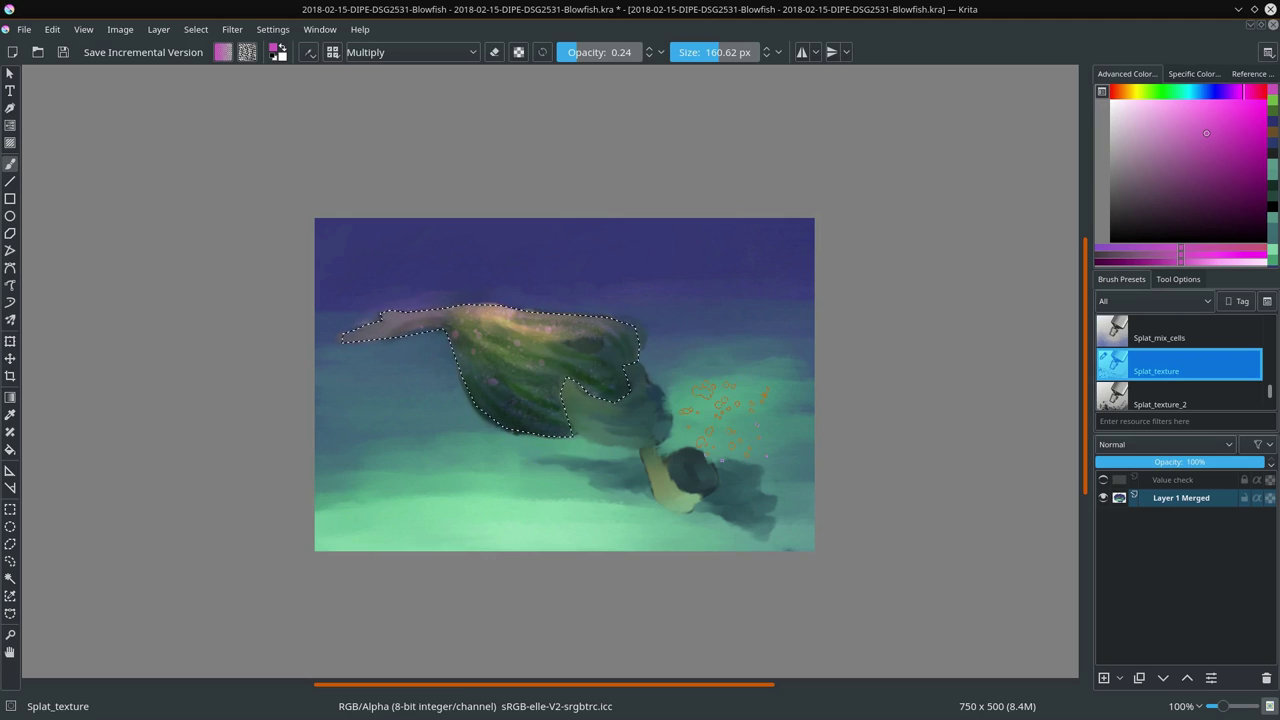
pyautogui.click(196, 29)
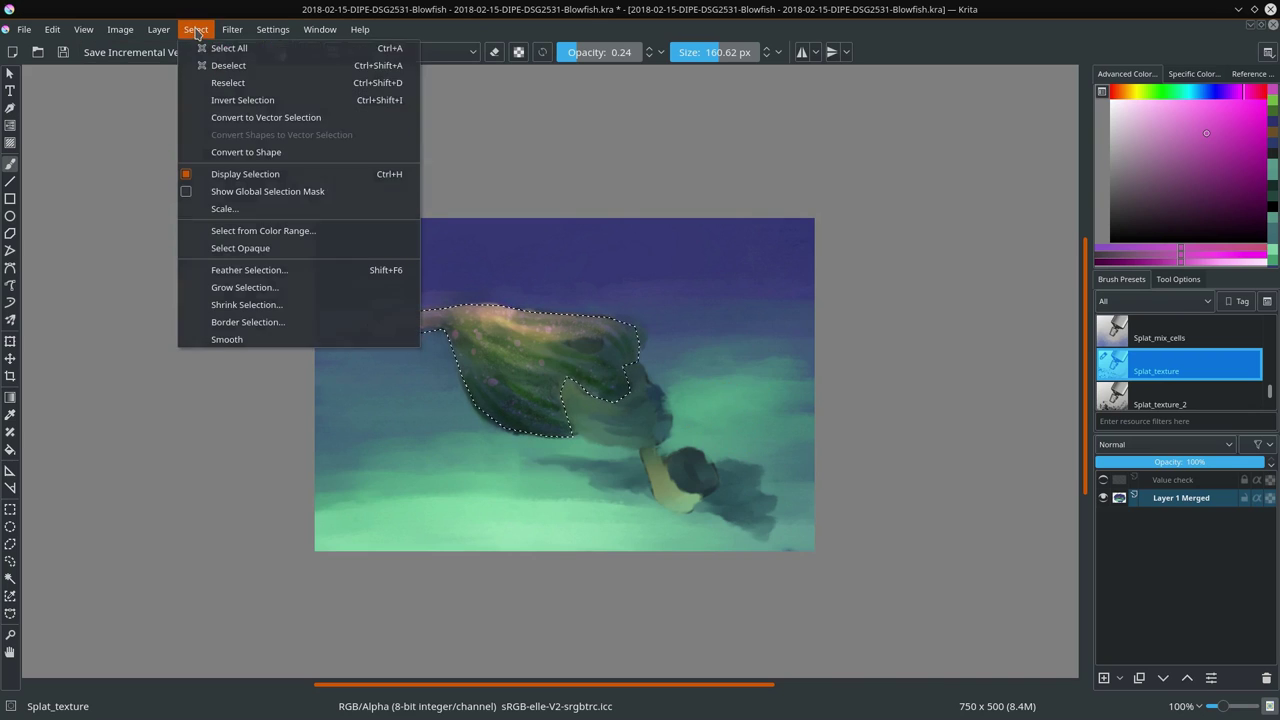
pyautogui.click(200, 65)
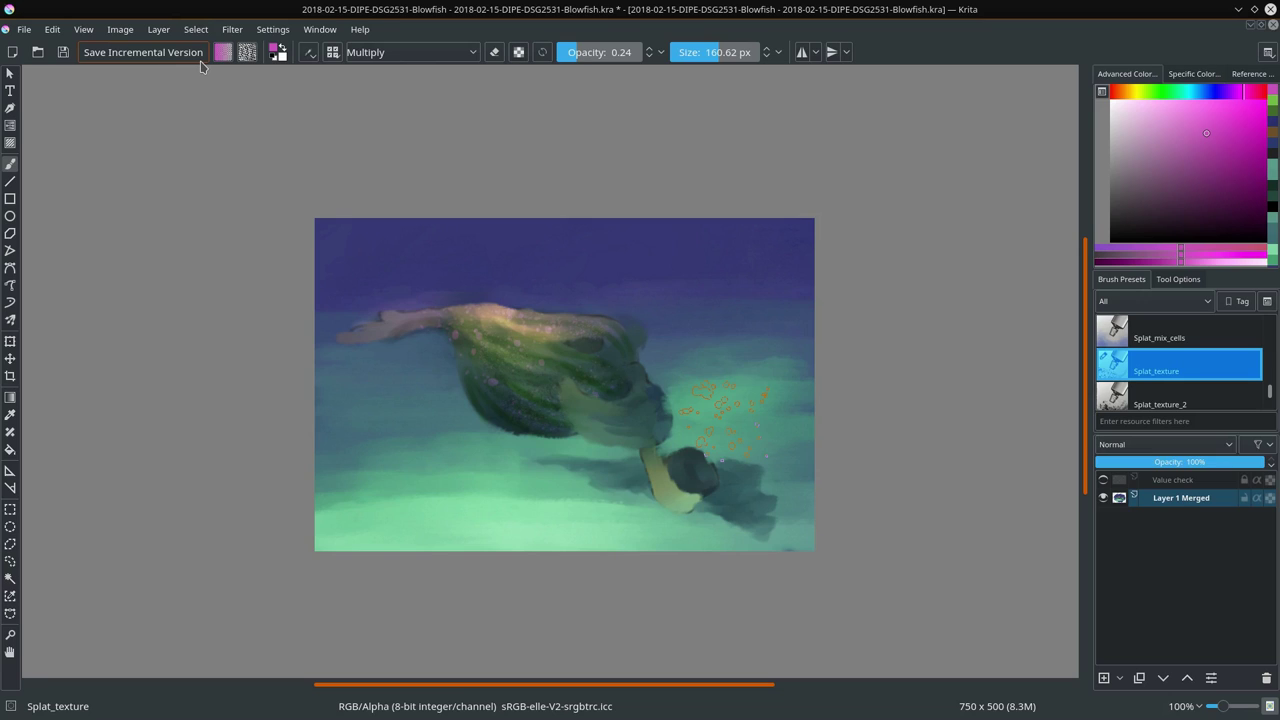
# Step: Return to 01-Basic_circle and set it to Normal blending at opacity 0.70
pyautogui.moveTo(1270, 394); pyautogui.dragTo(1270, 332)
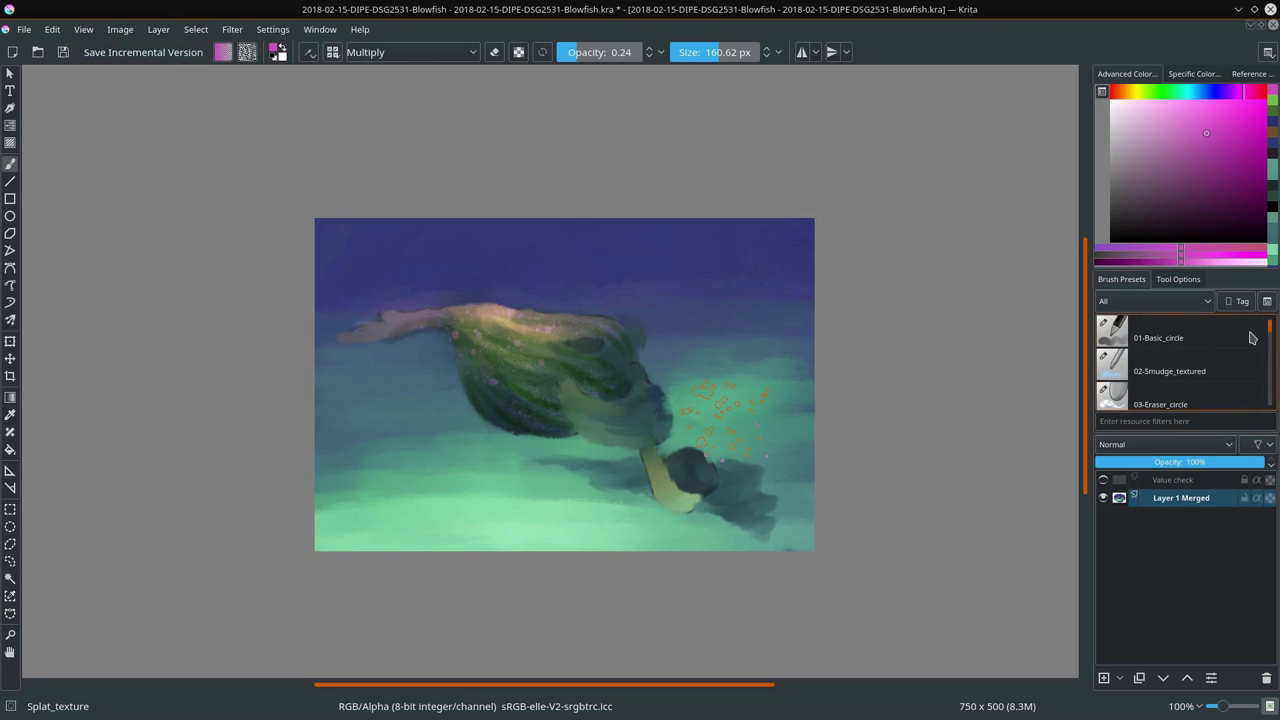
pyautogui.click(1244, 333)
pyautogui.click(615, 52)
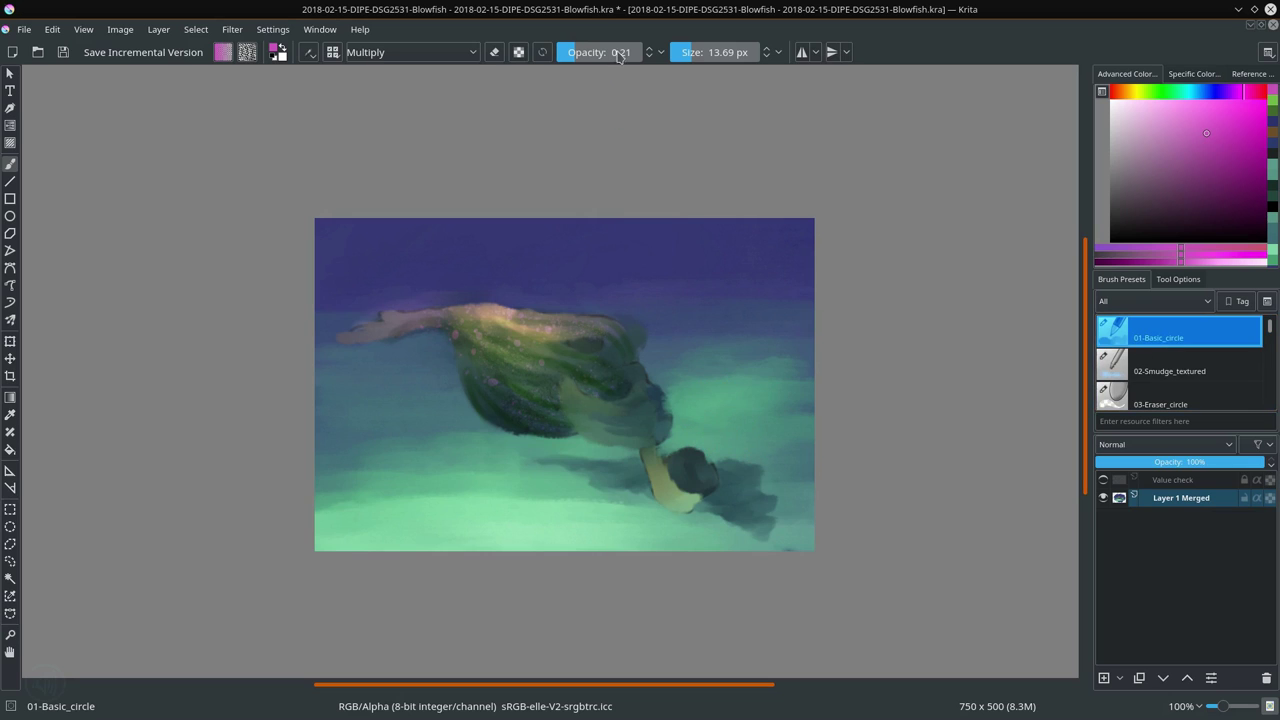
pyautogui.click(470, 55)
pyautogui.click(430, 214)
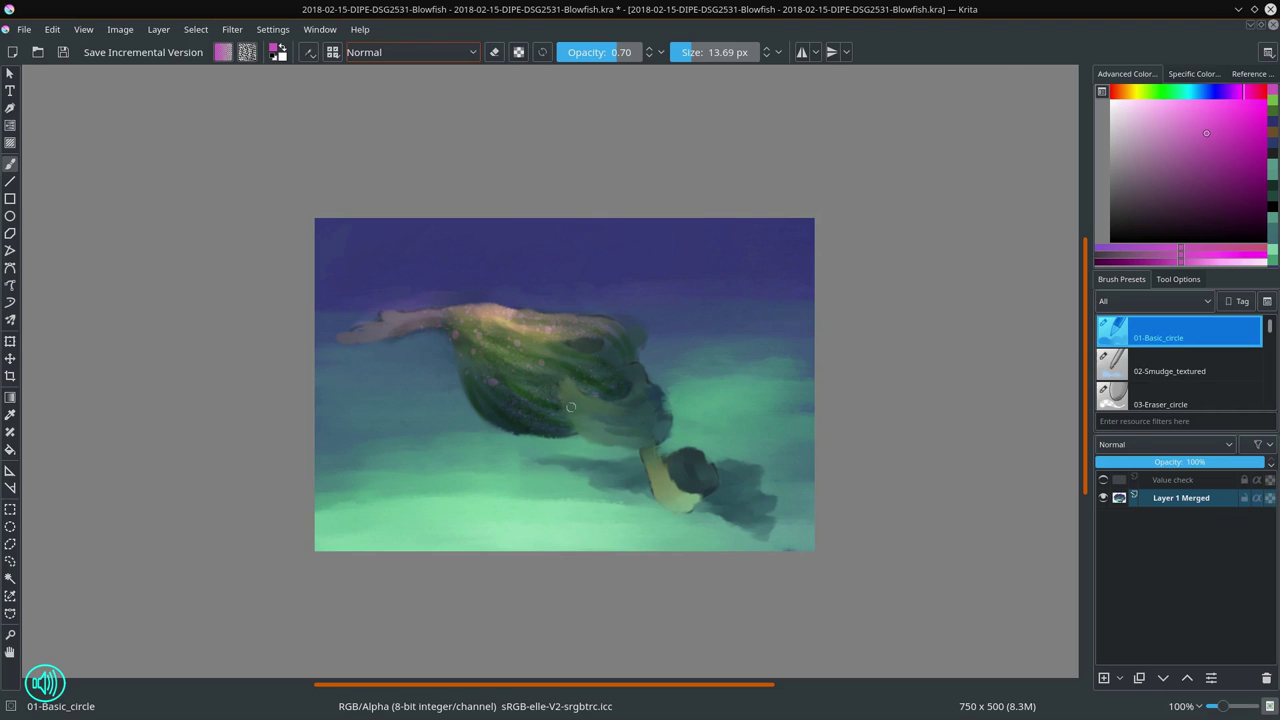
# Step: Reduce the brush to 4.63 px and refine the fish's belly contour with thin strokes of sampled dark green and teal
pyautogui.press('2')
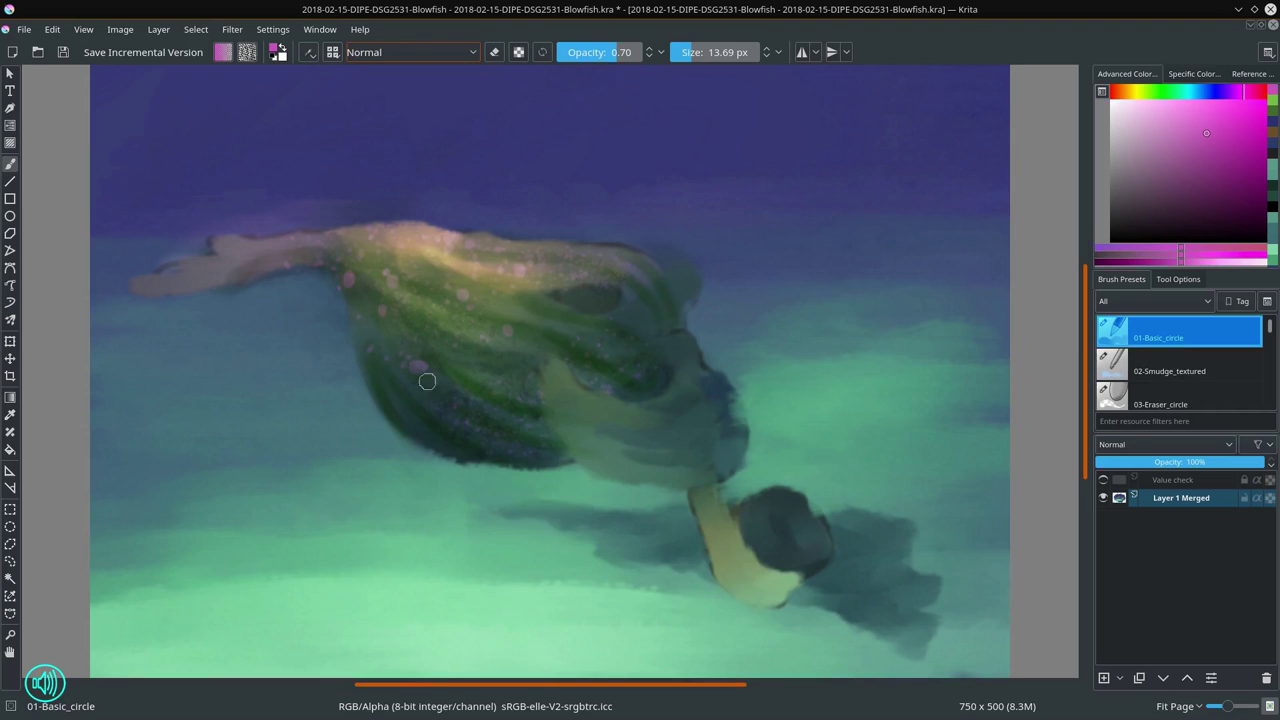
pyautogui.keyDown('ctrl'); pyautogui.click(390, 398); pyautogui.keyUp('ctrl')
pyautogui.moveTo(418, 413); pyautogui.dragTo(407, 413)
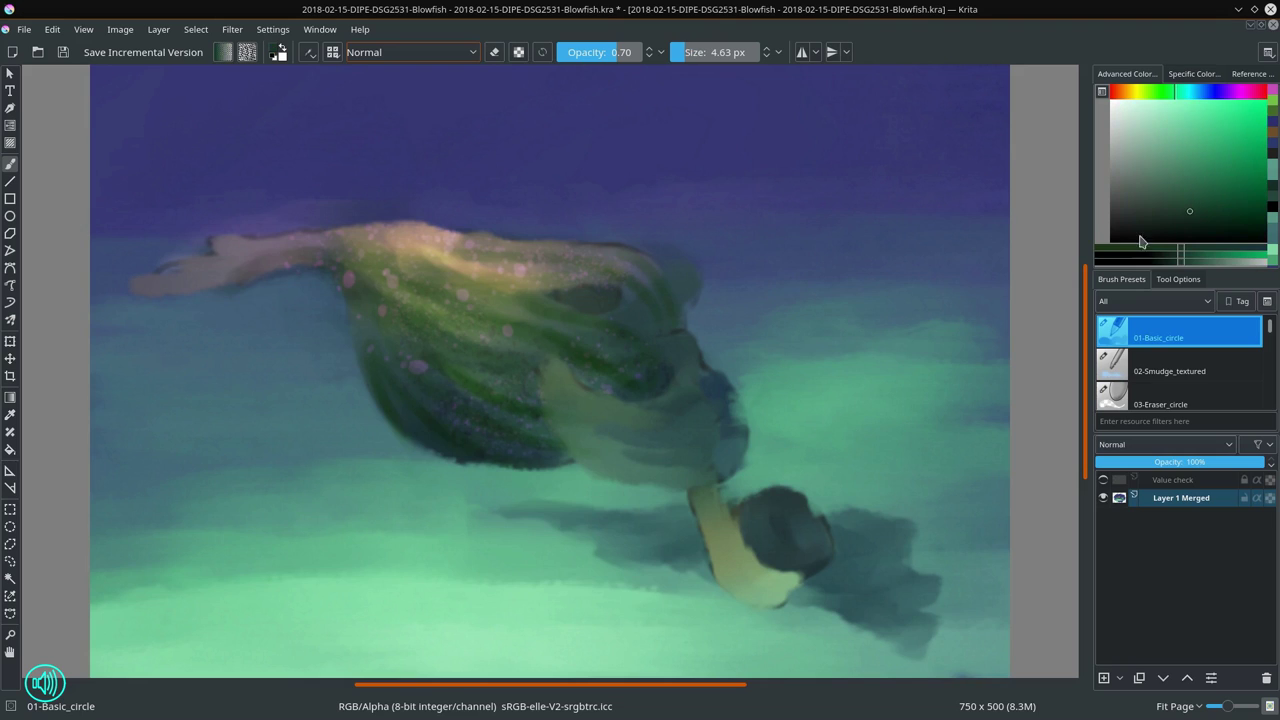
pyautogui.click(1195, 223)
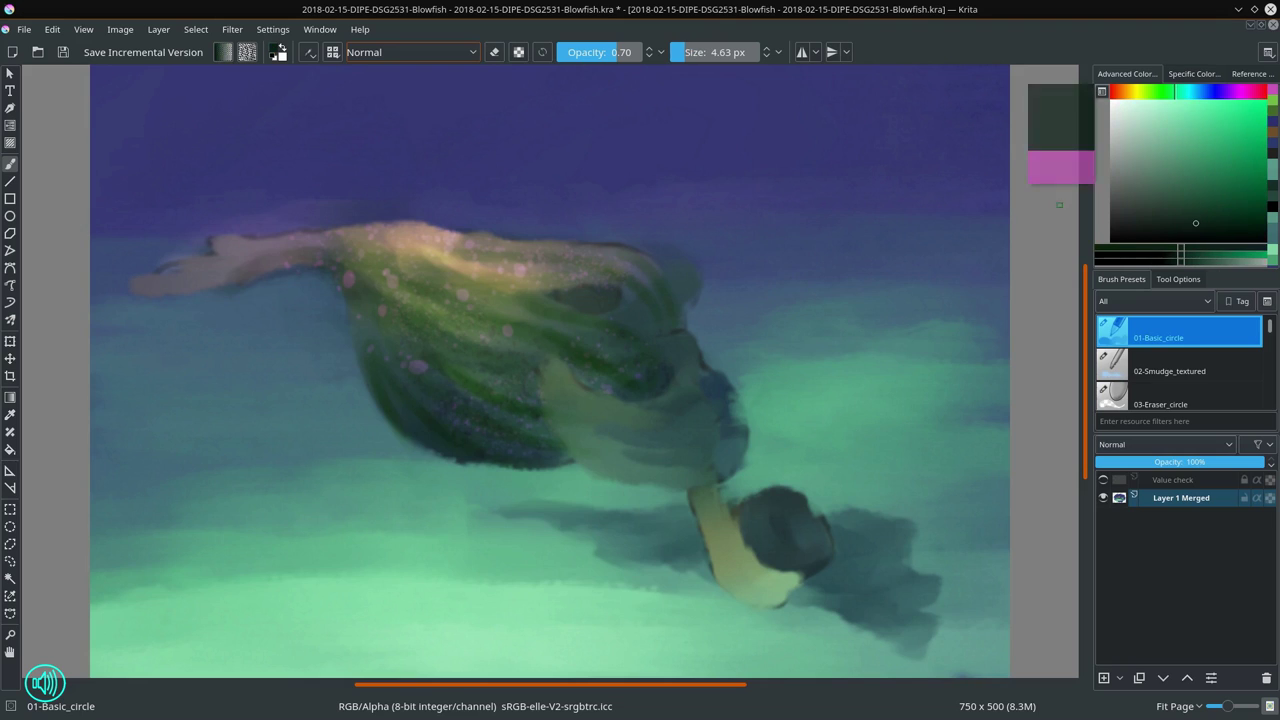
pyautogui.keyDown('ctrl'); pyautogui.click(435, 432); pyautogui.keyUp('ctrl')
pyautogui.keyDown('ctrl'); pyautogui.click(430, 437); pyautogui.keyUp('ctrl')
pyautogui.click(1187, 198)
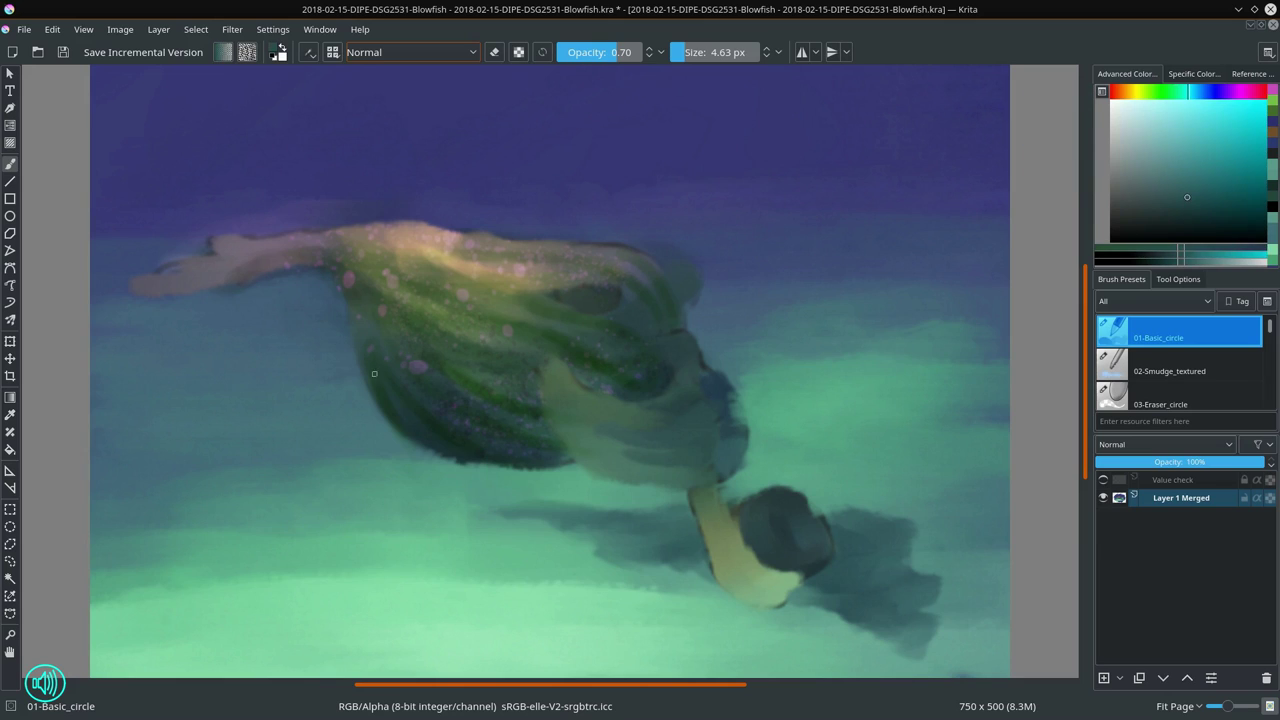
pyautogui.moveTo(353, 328); pyautogui.dragTo(361, 358)
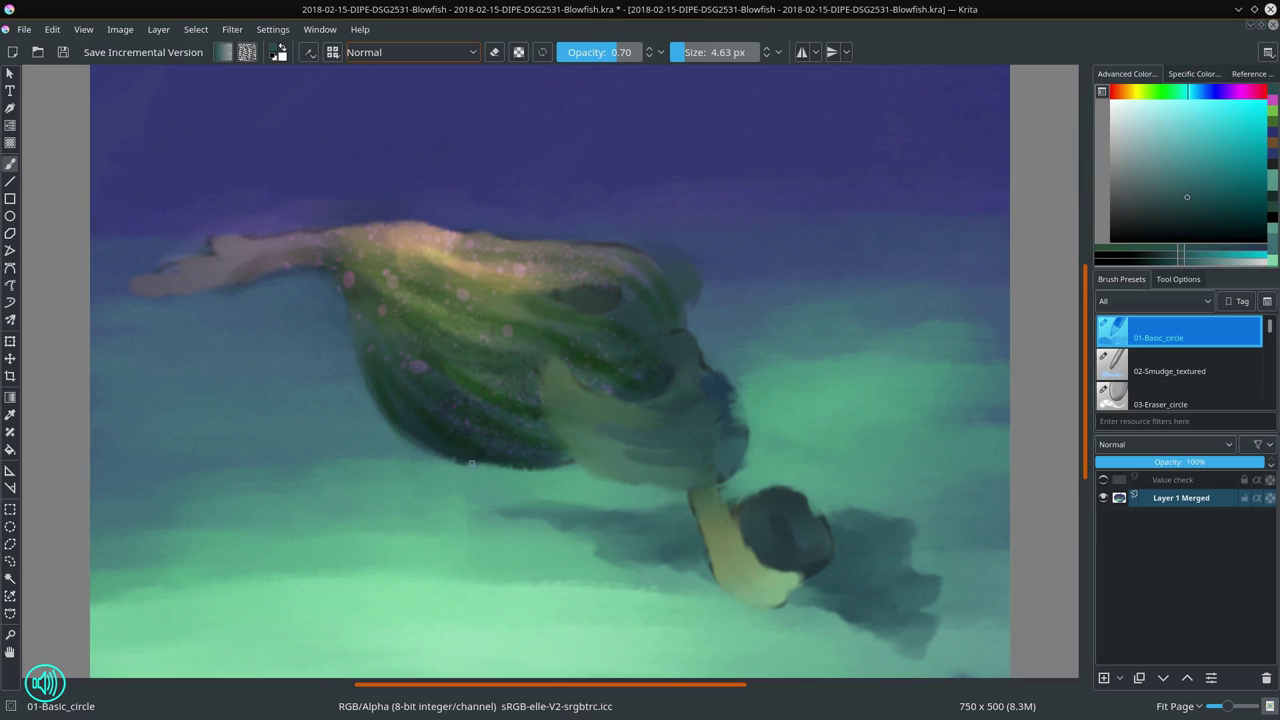
pyautogui.moveTo(434, 452); pyautogui.dragTo(523, 467)
# Step: Paint fine streaks of a darker green along the shadowed lower belly
pyautogui.keyDown('ctrl'); pyautogui.click(457, 452); pyautogui.keyUp('ctrl')
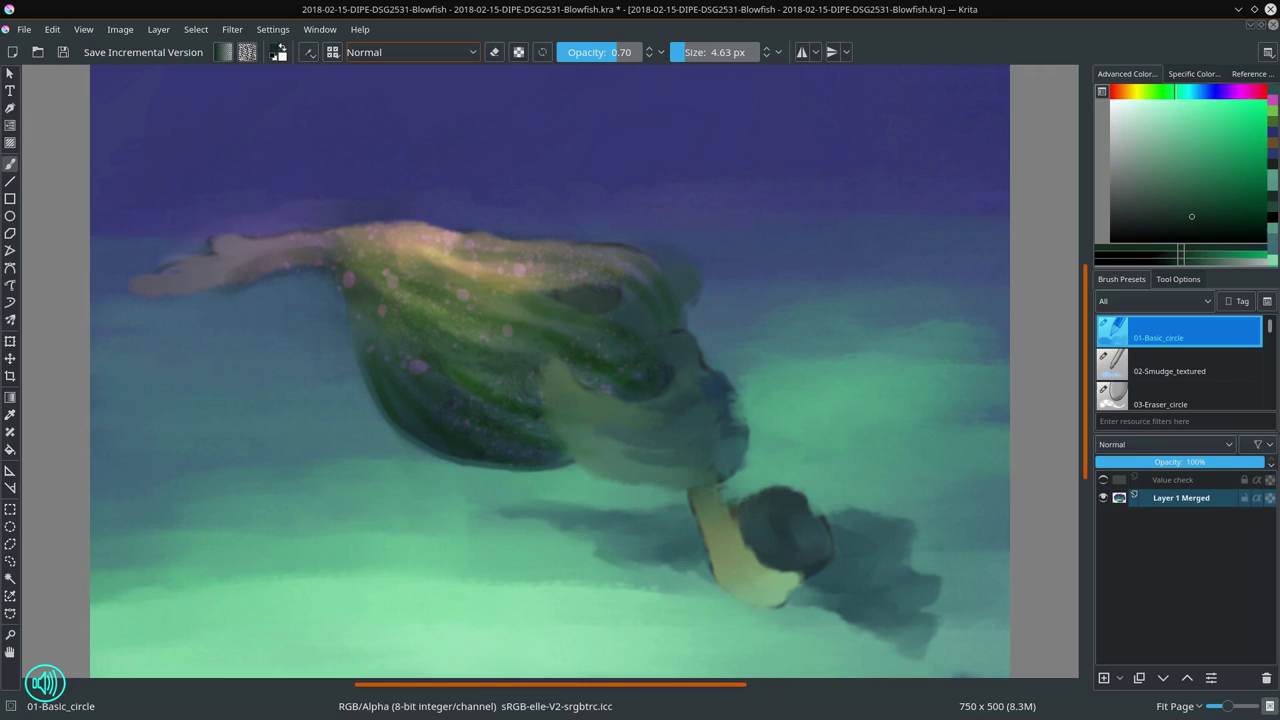
pyautogui.click(1197, 229)
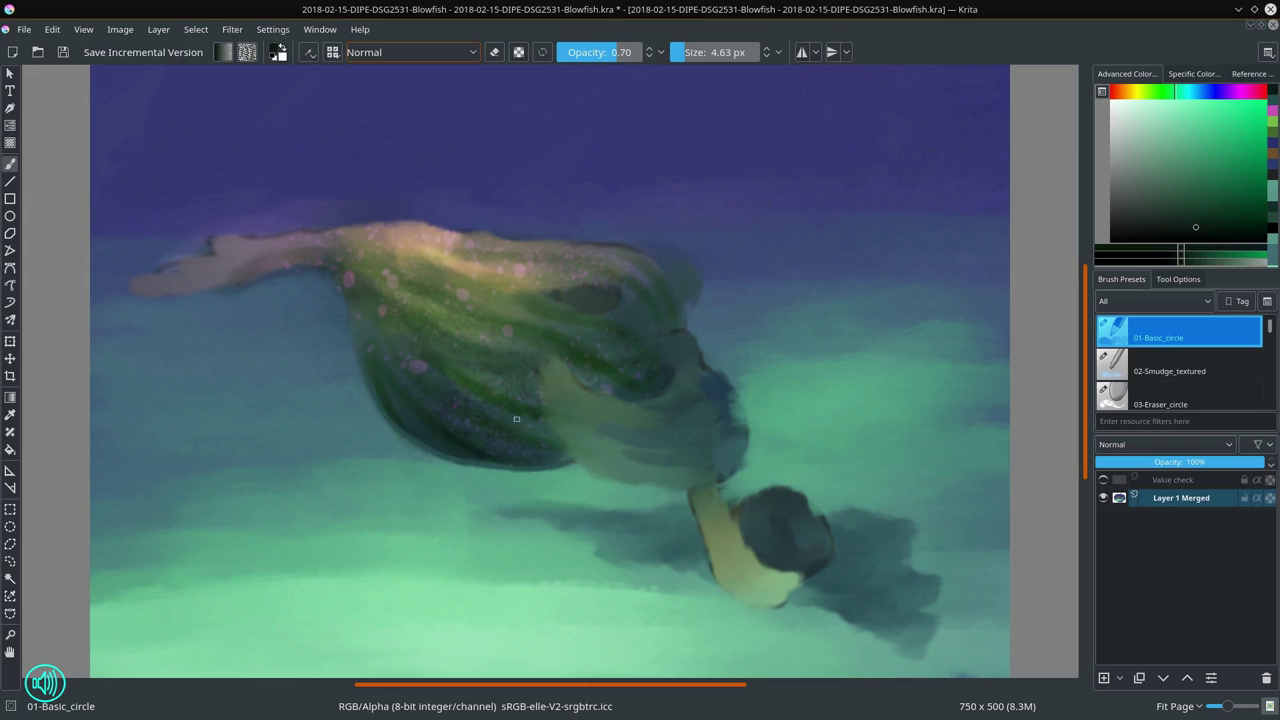
pyautogui.moveTo(517, 419); pyautogui.dragTo(558, 445)
# Step: Paint thin curved highlight streaks in mid and light green across the fish's back and flank
pyautogui.keyDown('ctrl'); pyautogui.click(508, 420); pyautogui.keyUp('ctrl')
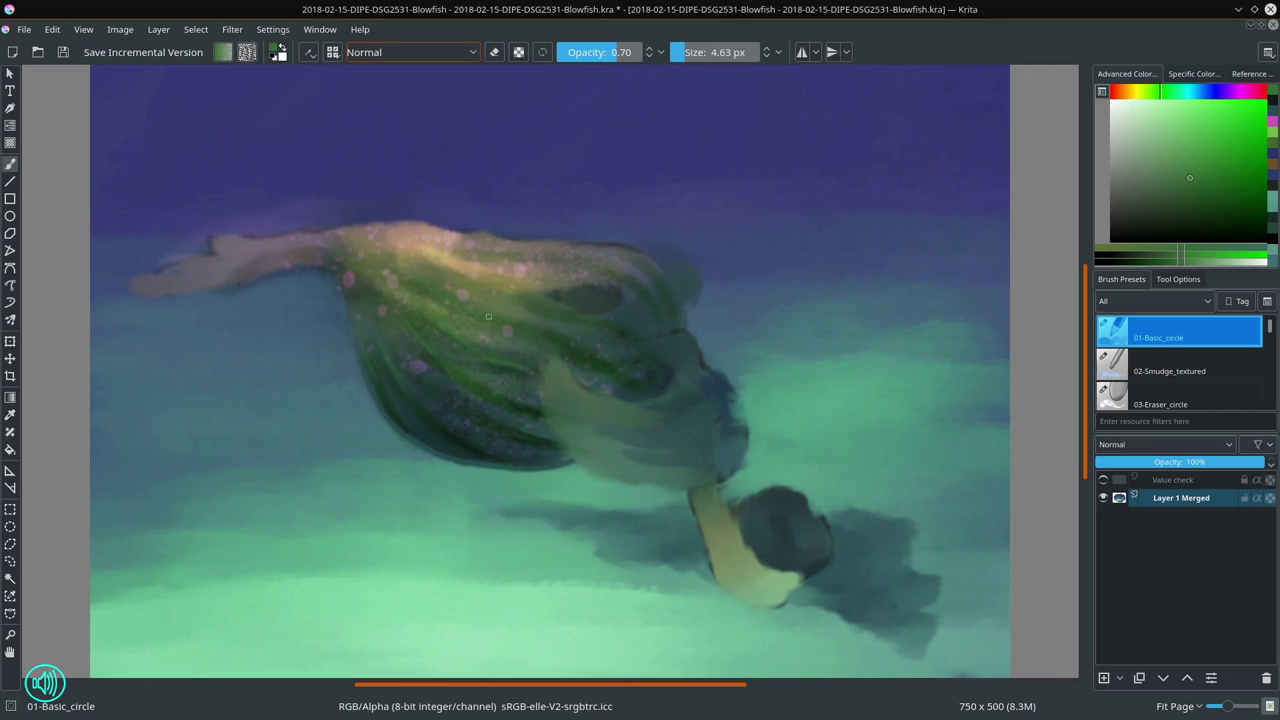
pyautogui.moveTo(452, 268); pyautogui.dragTo(477, 277)
pyautogui.keyDown('ctrl'); pyautogui.click(463, 272); pyautogui.keyUp('ctrl')
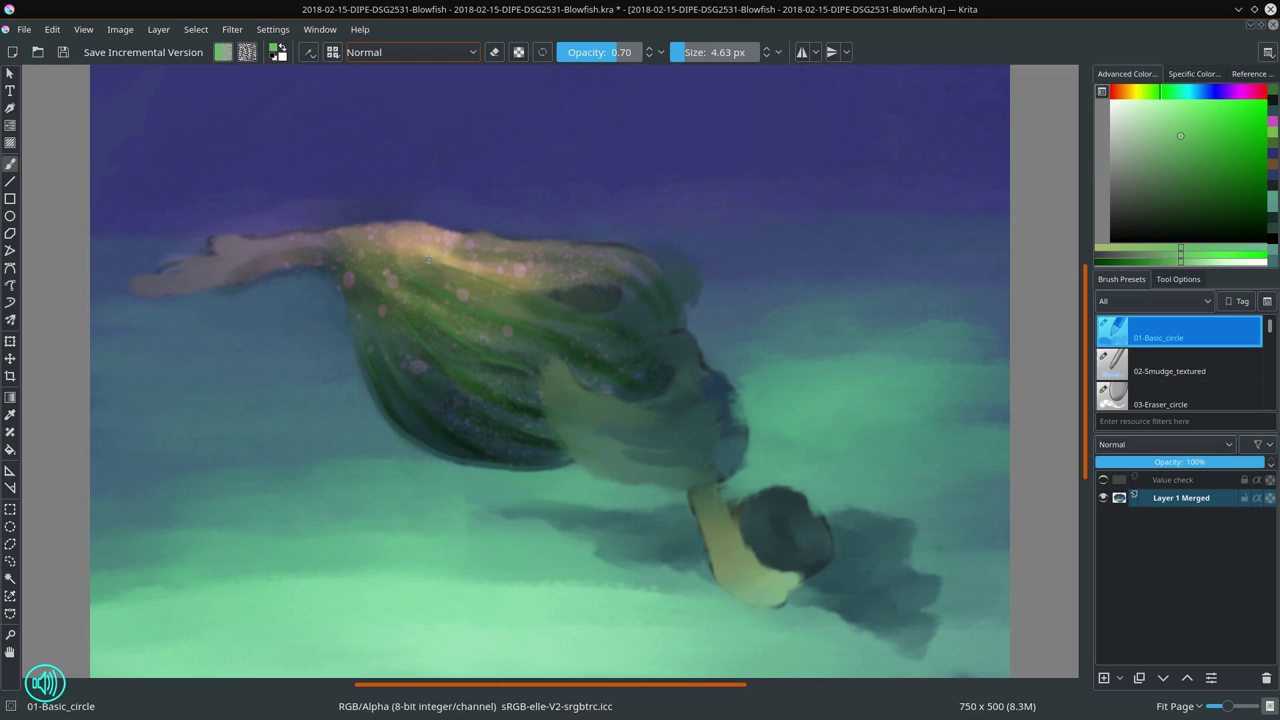
pyautogui.moveTo(505, 287); pyautogui.dragTo(522, 298)
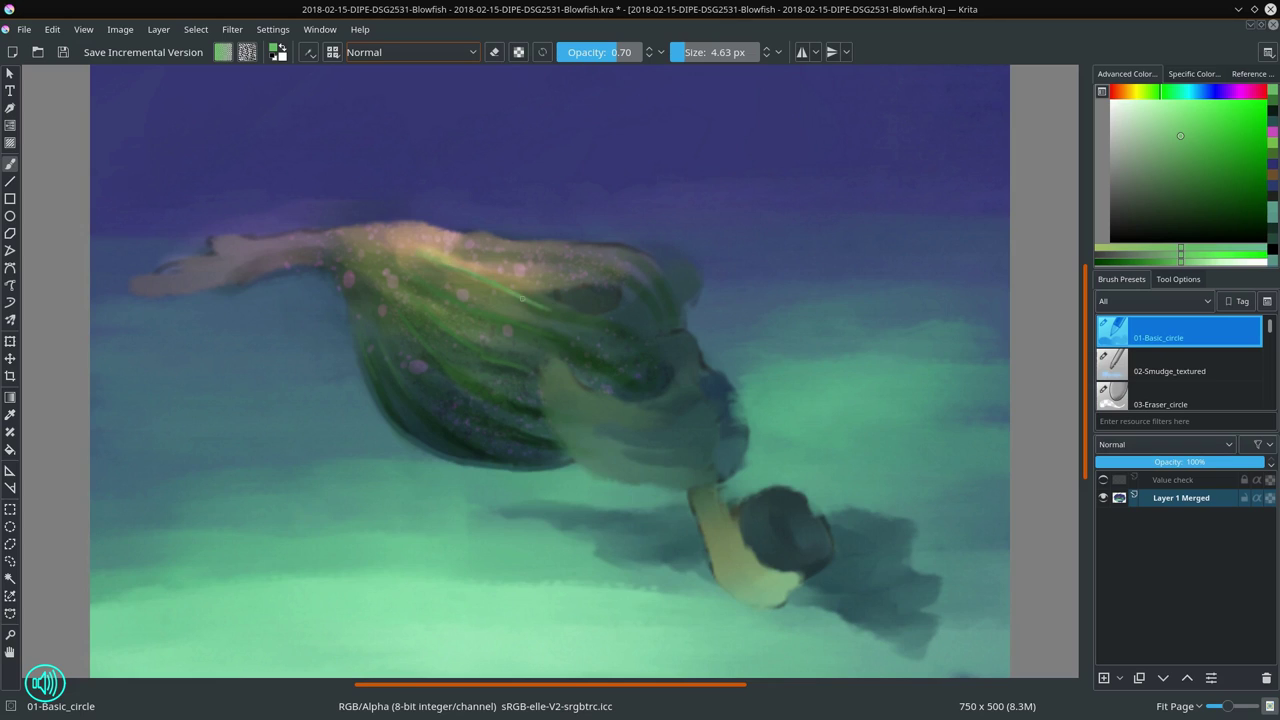
pyautogui.moveTo(469, 245)
pyautogui.mouseDown()
pyautogui.moveTo(605, 269)
pyautogui.moveTo(592, 246)
pyautogui.moveTo(577, 249)
pyautogui.moveTo(645, 266)
pyautogui.mouseUp()
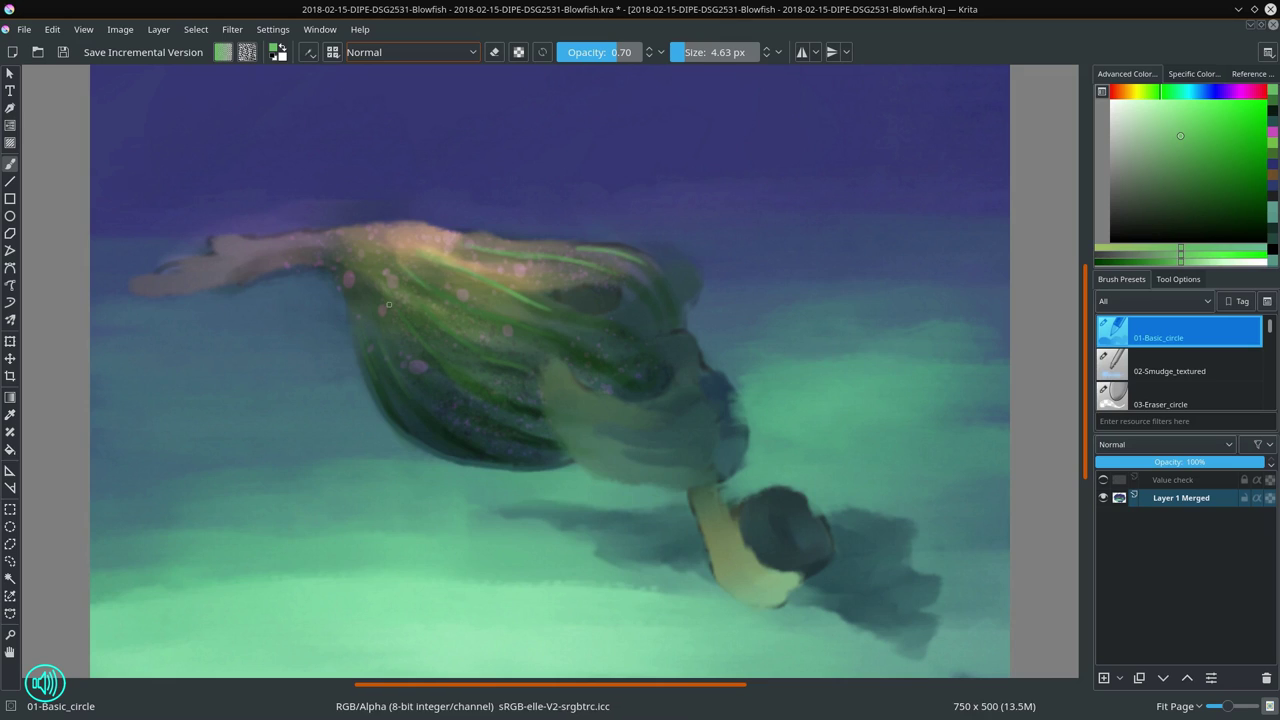
pyautogui.moveTo(371, 293); pyautogui.dragTo(362, 317)
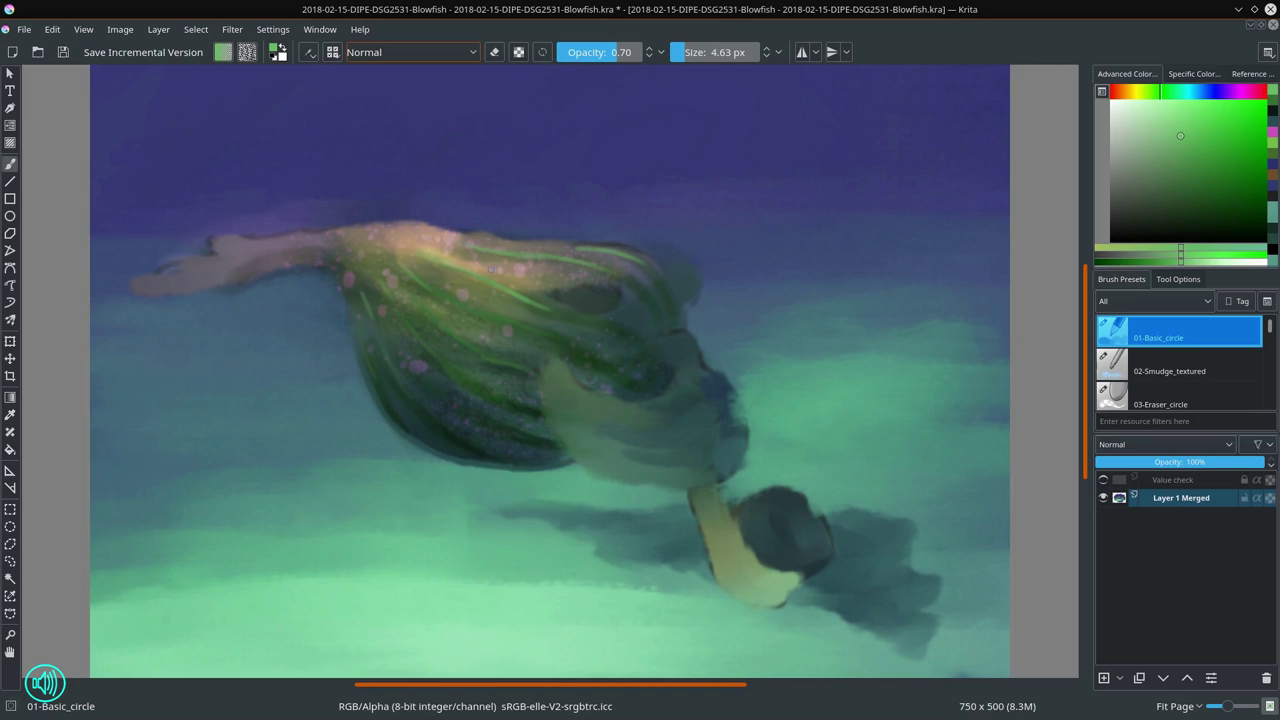
# Step: Dab pale peach highlights onto the pink speckles along the fish's upper back and flank
pyautogui.keyDown('ctrl'); pyautogui.click(484, 282); pyautogui.keyUp('ctrl')
pyautogui.keyDown('ctrl'); pyautogui.click(474, 282); pyautogui.keyUp('ctrl')
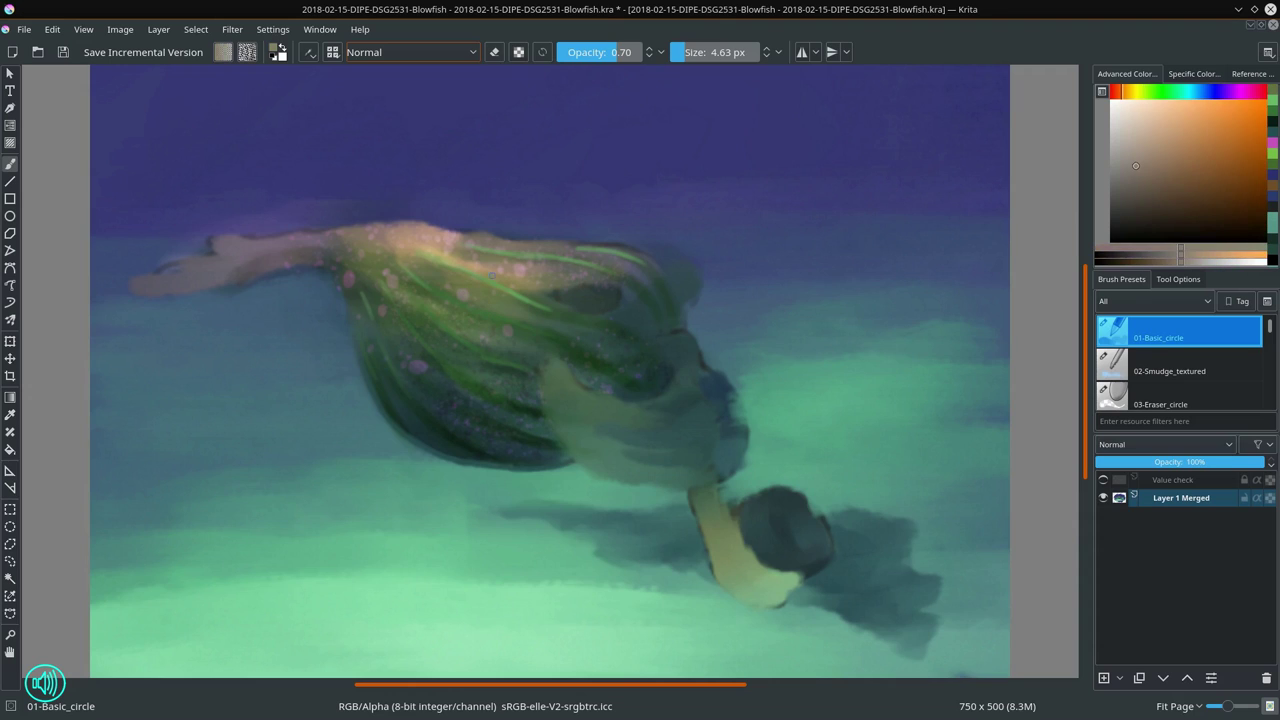
pyautogui.click(1145, 123)
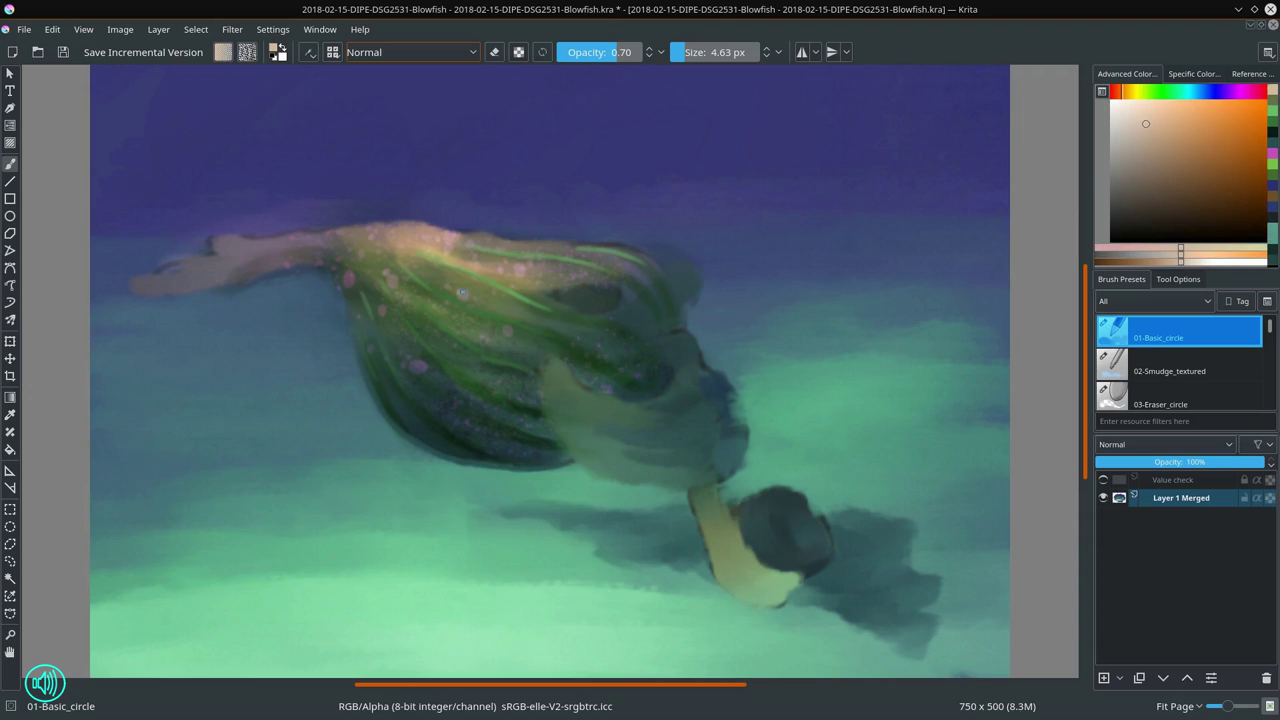
pyautogui.moveTo(462, 293); pyautogui.dragTo(466, 291)
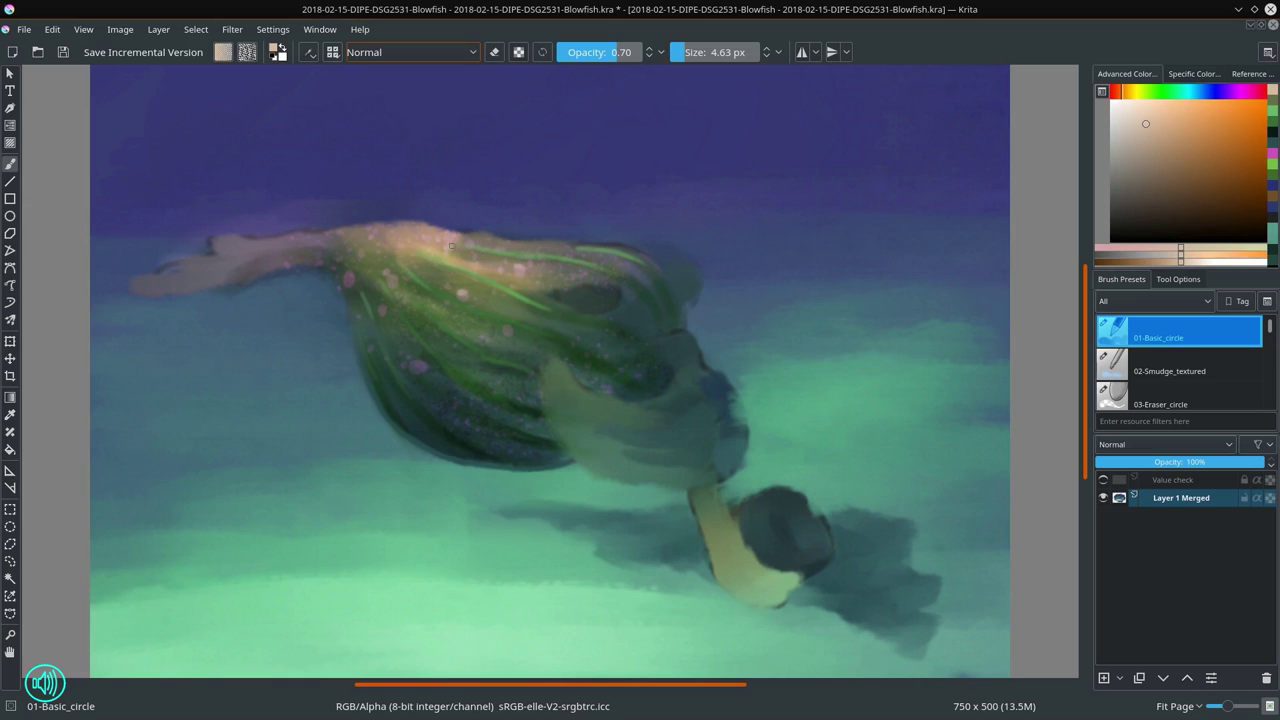
pyautogui.moveTo(1138, 147); pyautogui.dragTo(1137, 107)
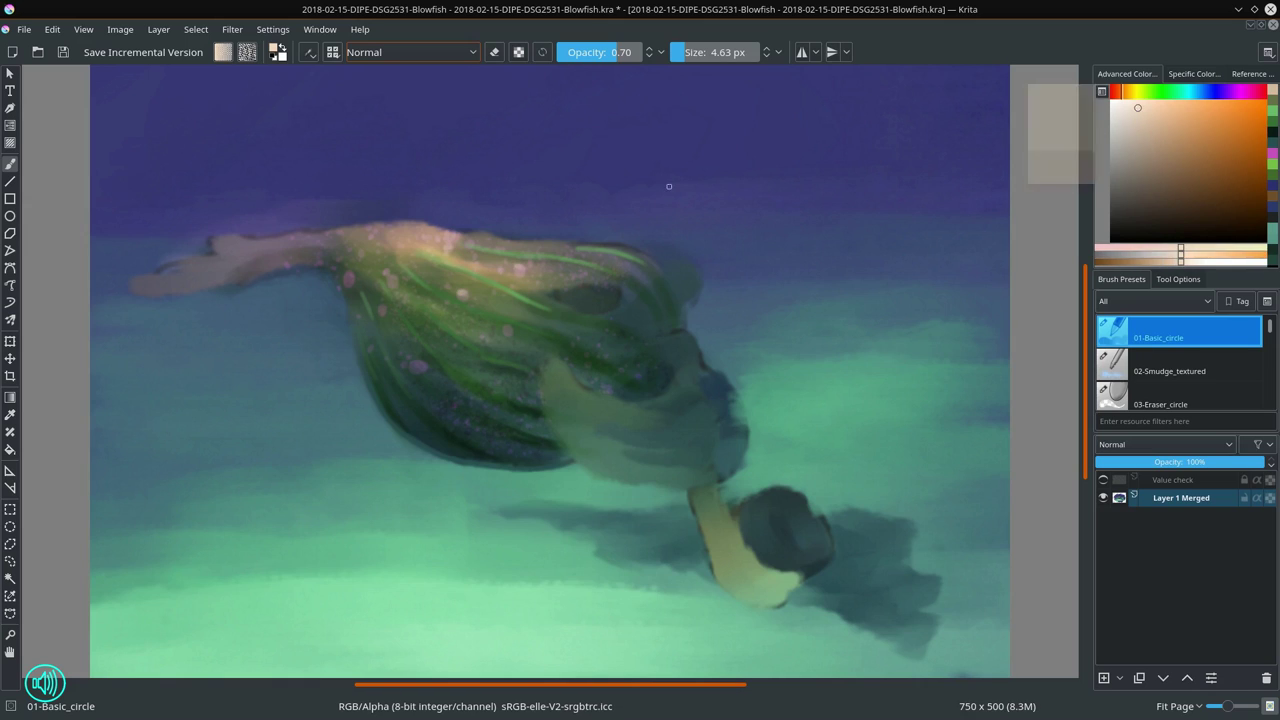
pyautogui.moveTo(388, 273); pyautogui.dragTo(348, 276)
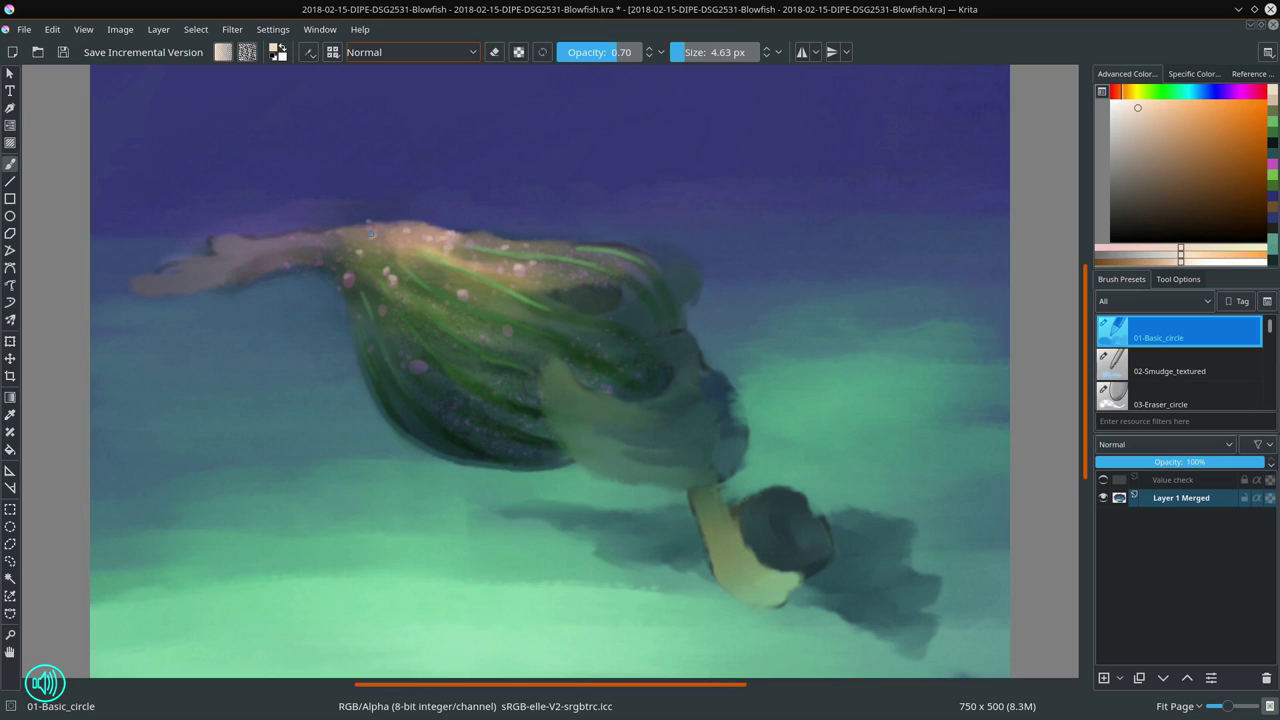
# Step: Outline the near eye in dark green and paint a tan rim along its upper edge
pyautogui.keyDown('ctrl'); pyautogui.click(562, 294); pyautogui.keyUp('ctrl')
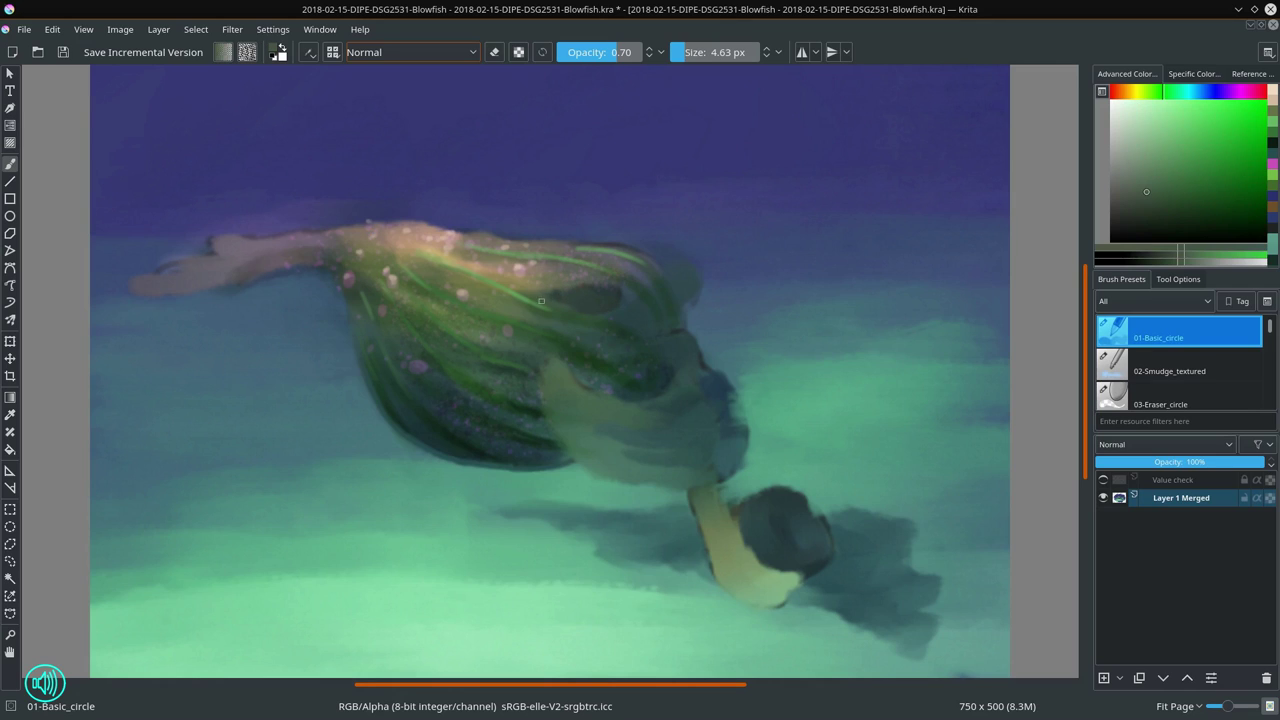
pyautogui.keyDown('ctrl'); pyautogui.click(558, 293); pyautogui.keyUp('ctrl')
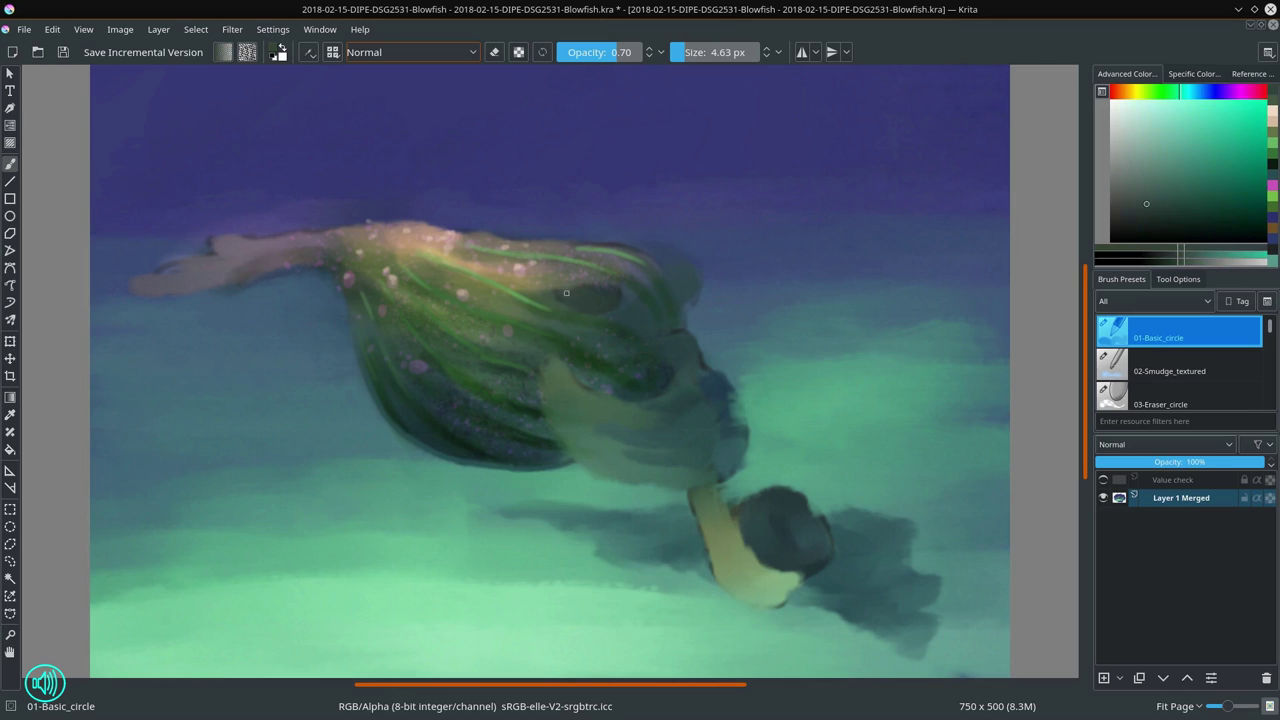
pyautogui.keyDown('ctrl'); pyautogui.click(465, 440); pyautogui.keyUp('ctrl')
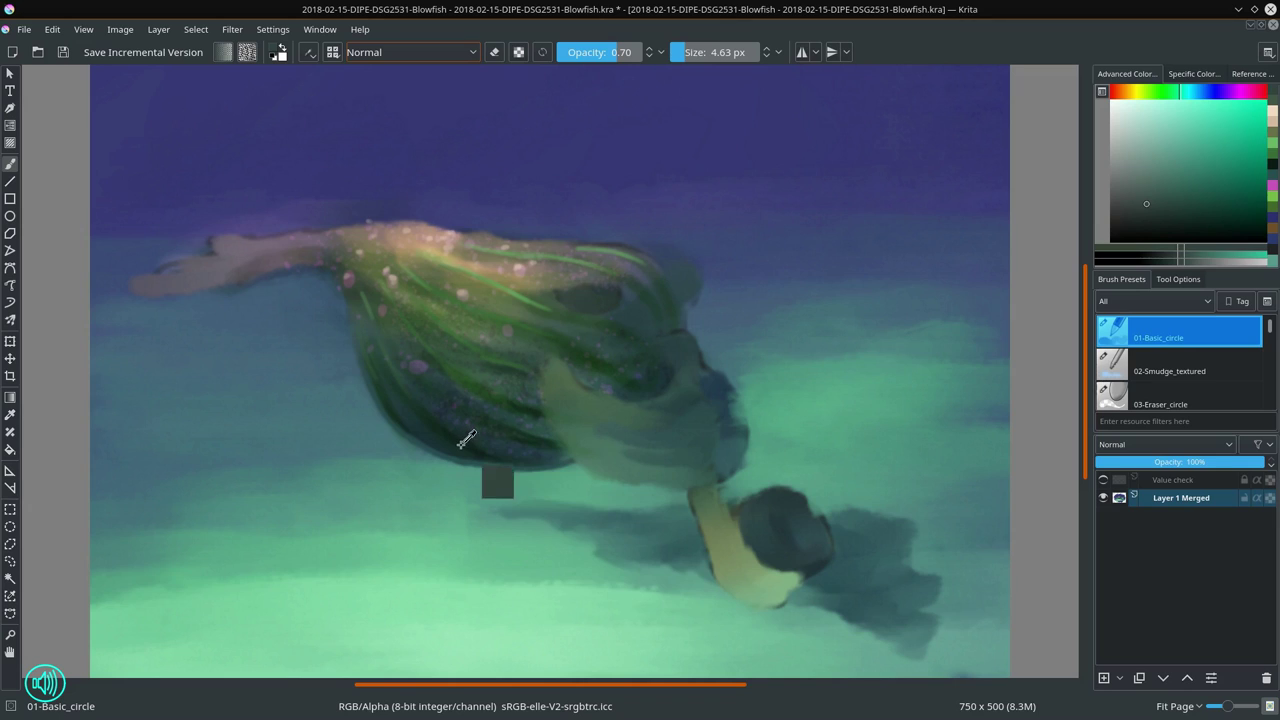
pyautogui.keyDown('ctrl'); pyautogui.click(562, 290); pyautogui.keyUp('ctrl')
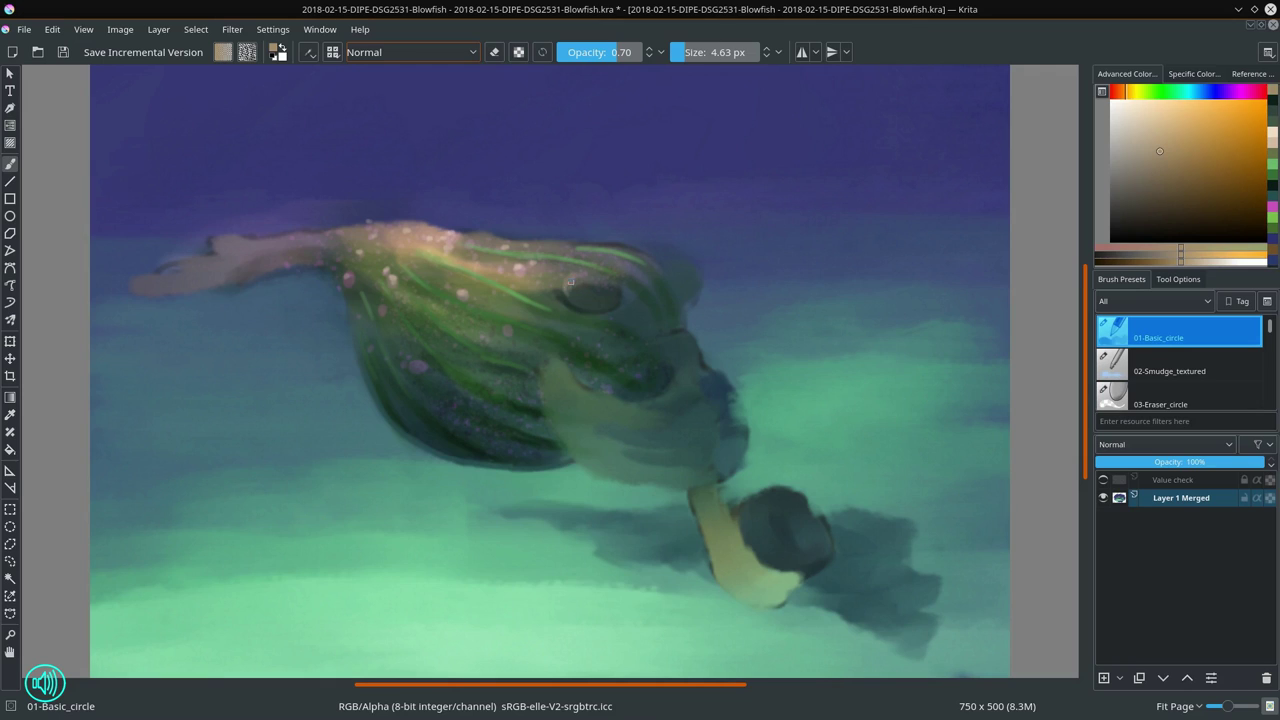
pyautogui.moveTo(574, 272); pyautogui.dragTo(592, 270)
# Step: Shape the near eye's heavy lid with sampled dark green and tan, adding a dark curved line across the eyeball
pyautogui.keyDown('ctrl'); pyautogui.click(561, 292); pyautogui.keyUp('ctrl')
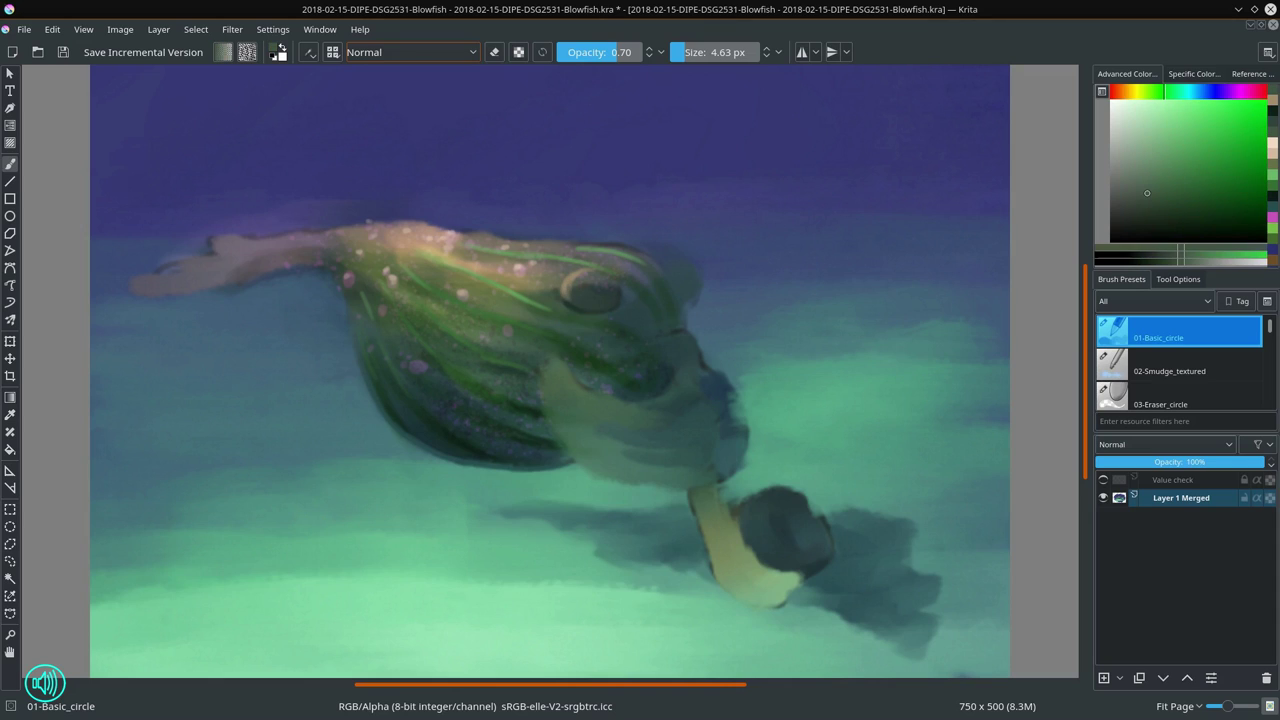
pyautogui.keyDown('ctrl'); pyautogui.click(581, 309); pyautogui.keyUp('ctrl')
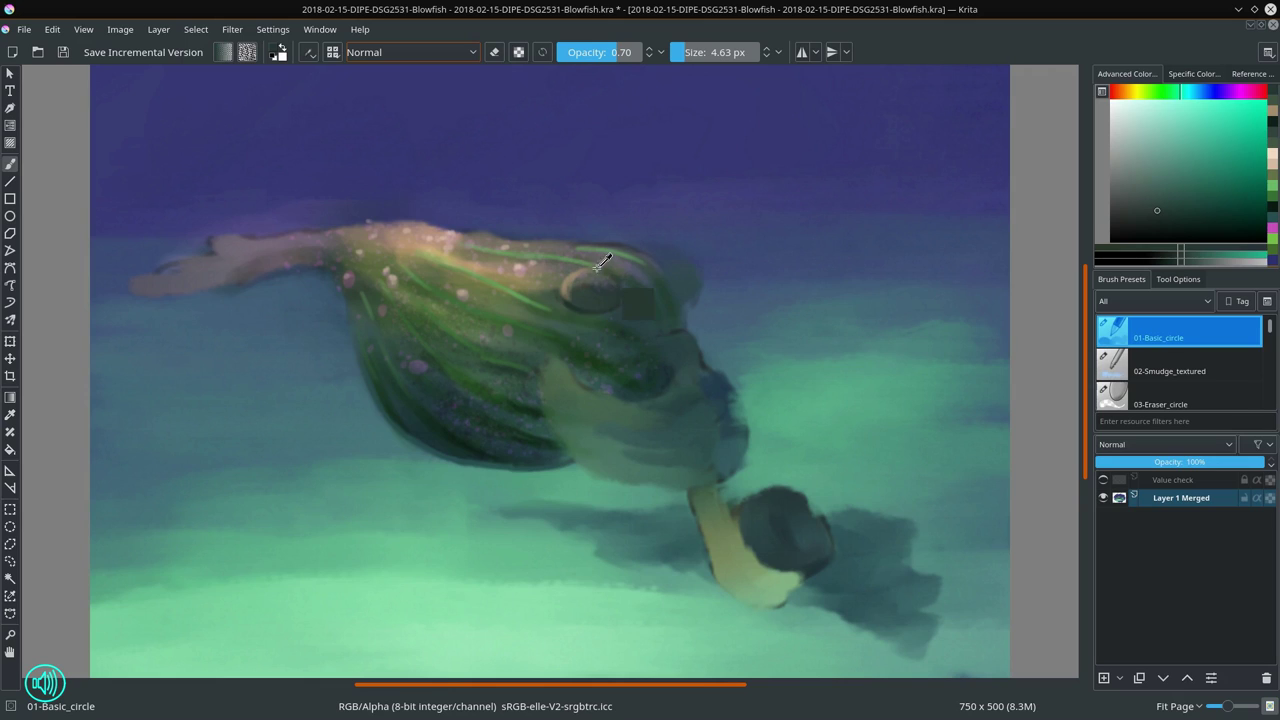
pyautogui.keyDown('ctrl'); pyautogui.click(586, 271); pyautogui.keyUp('ctrl')
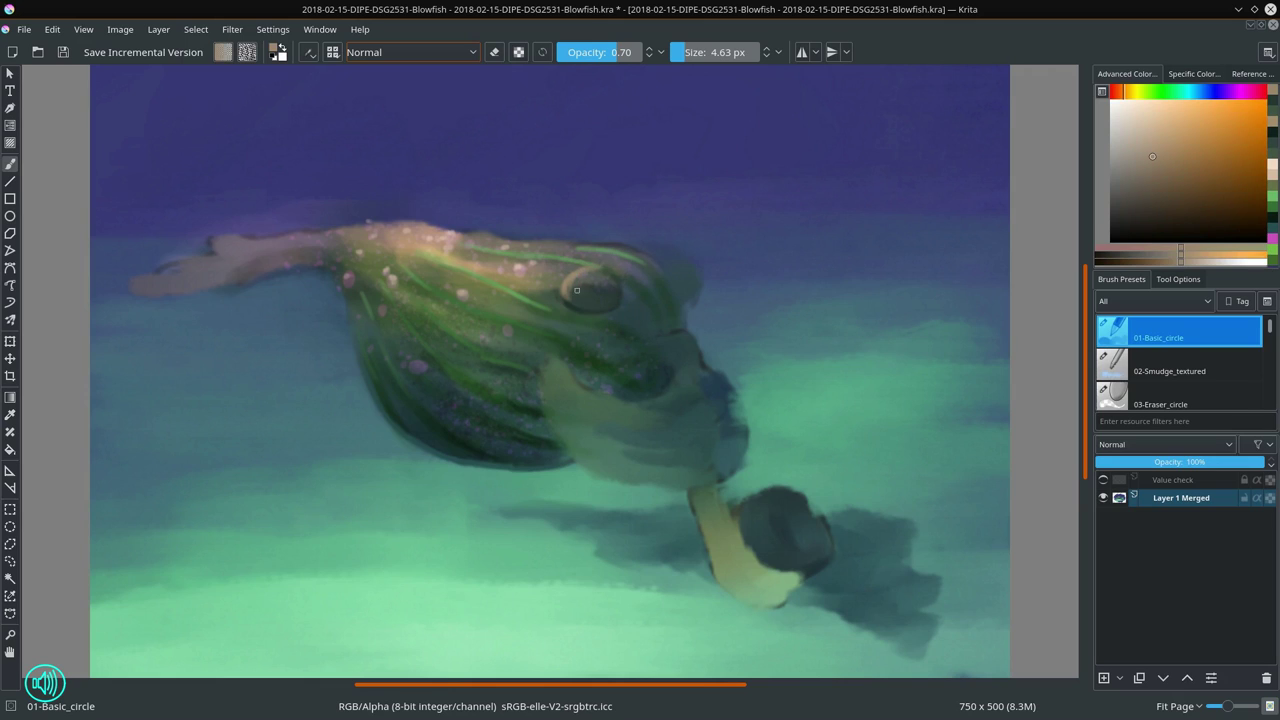
pyautogui.keyDown('ctrl'); pyautogui.click(457, 430); pyautogui.keyUp('ctrl')
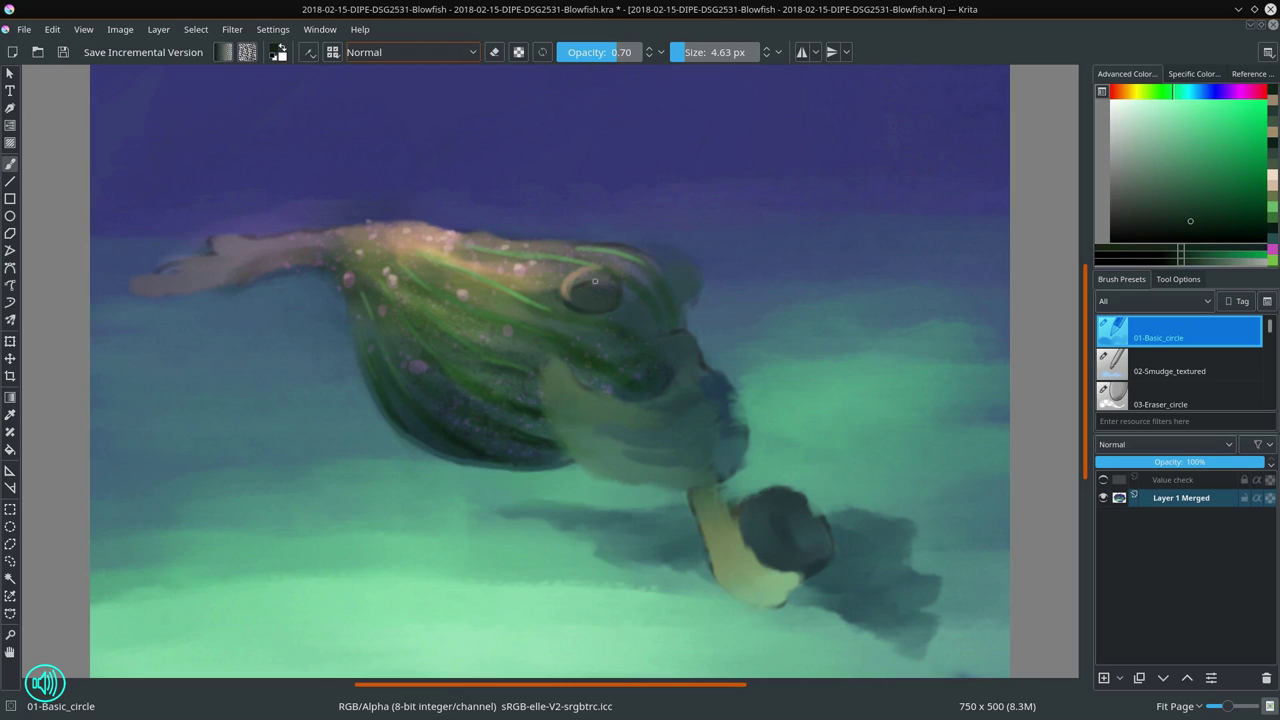
pyautogui.keyDown('ctrl'); pyautogui.click(590, 283); pyautogui.keyUp('ctrl')
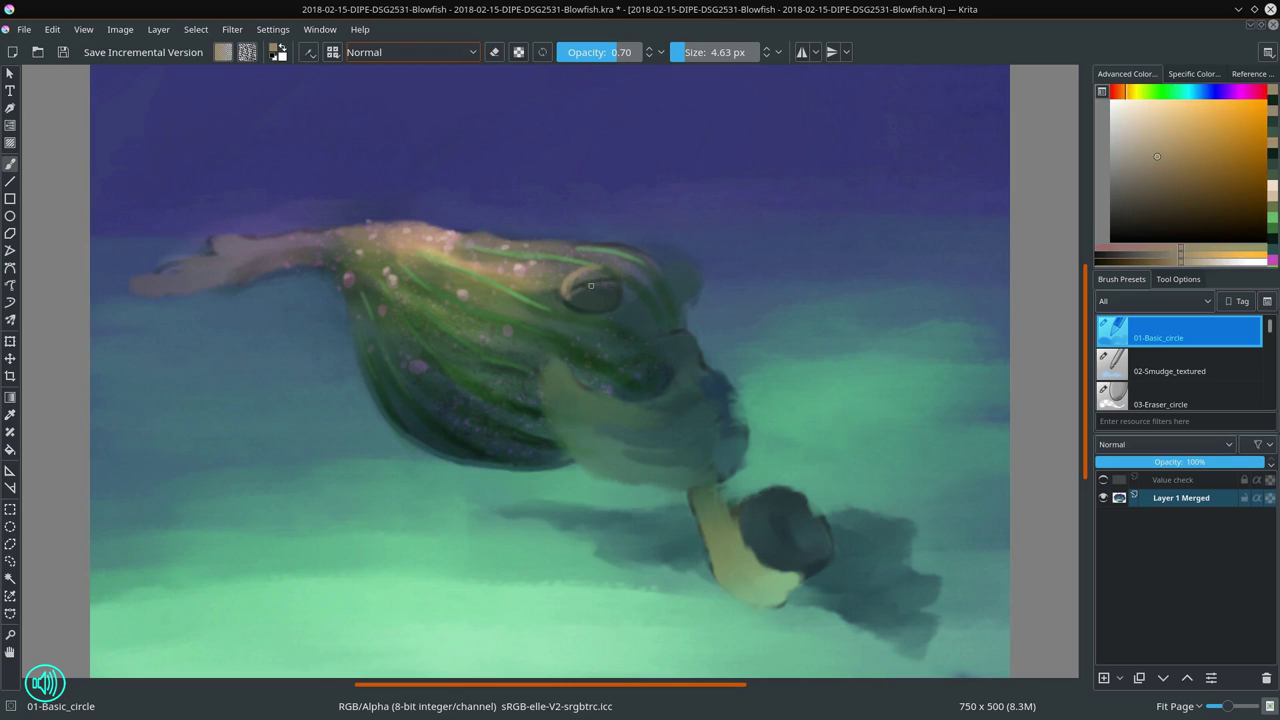
pyautogui.keyDown('ctrl'); pyautogui.click(612, 322); pyautogui.keyUp('ctrl')
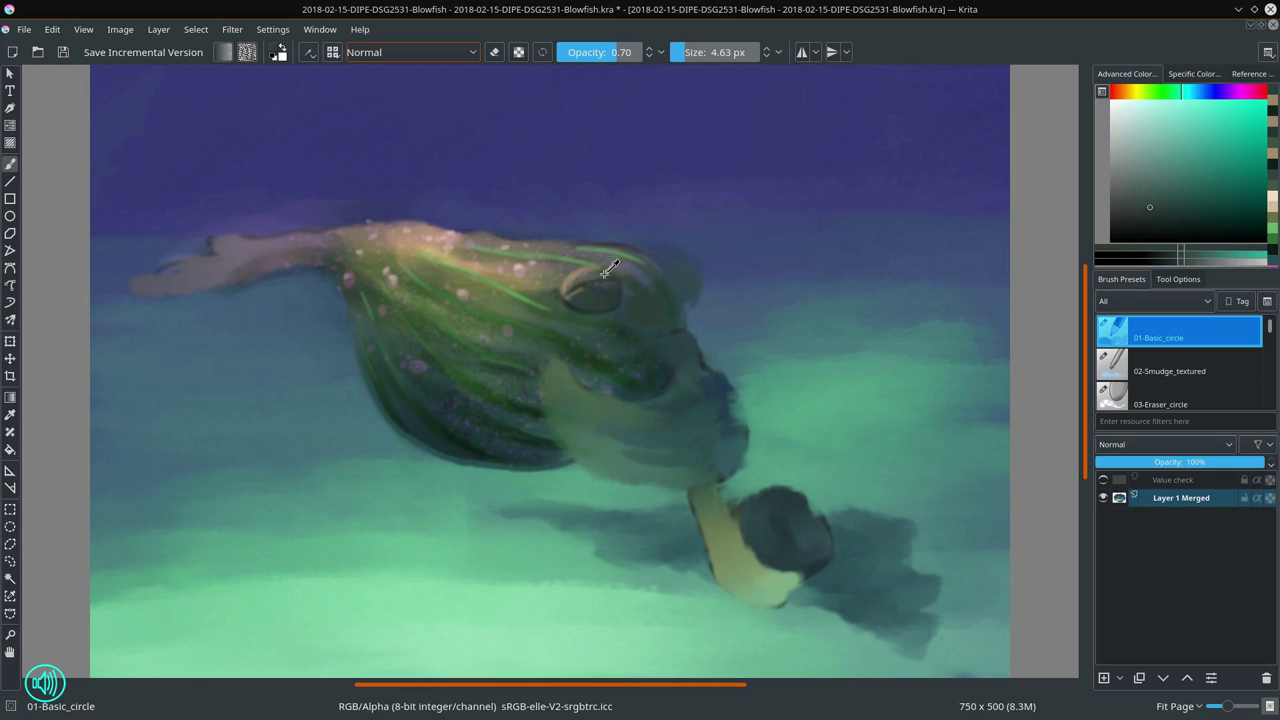
# Step: Blend the near eyelid with sampled tones and add light beige highlights along its top
pyautogui.keyDown('ctrl'); pyautogui.click(614, 266); pyautogui.keyUp('ctrl')
pyautogui.keyDown('ctrl'); pyautogui.click(592, 265); pyautogui.keyUp('ctrl')
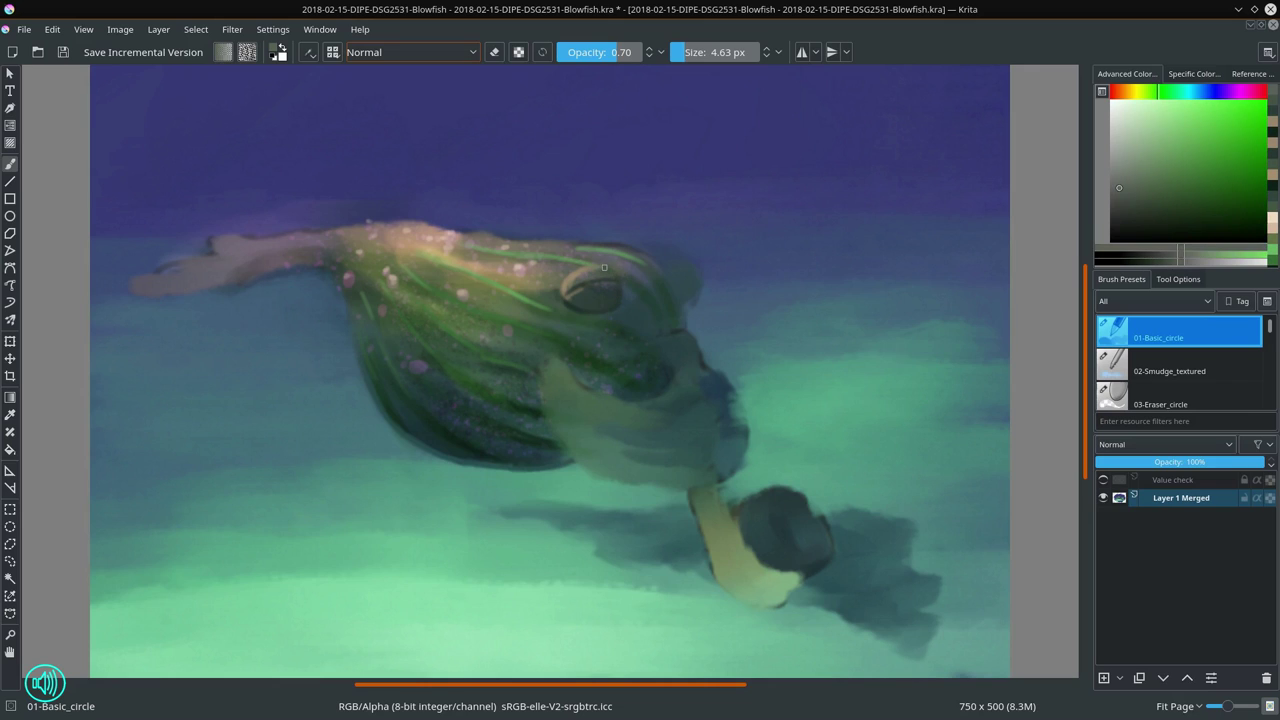
pyautogui.keyDown('ctrl'); pyautogui.click(590, 262); pyautogui.keyUp('ctrl')
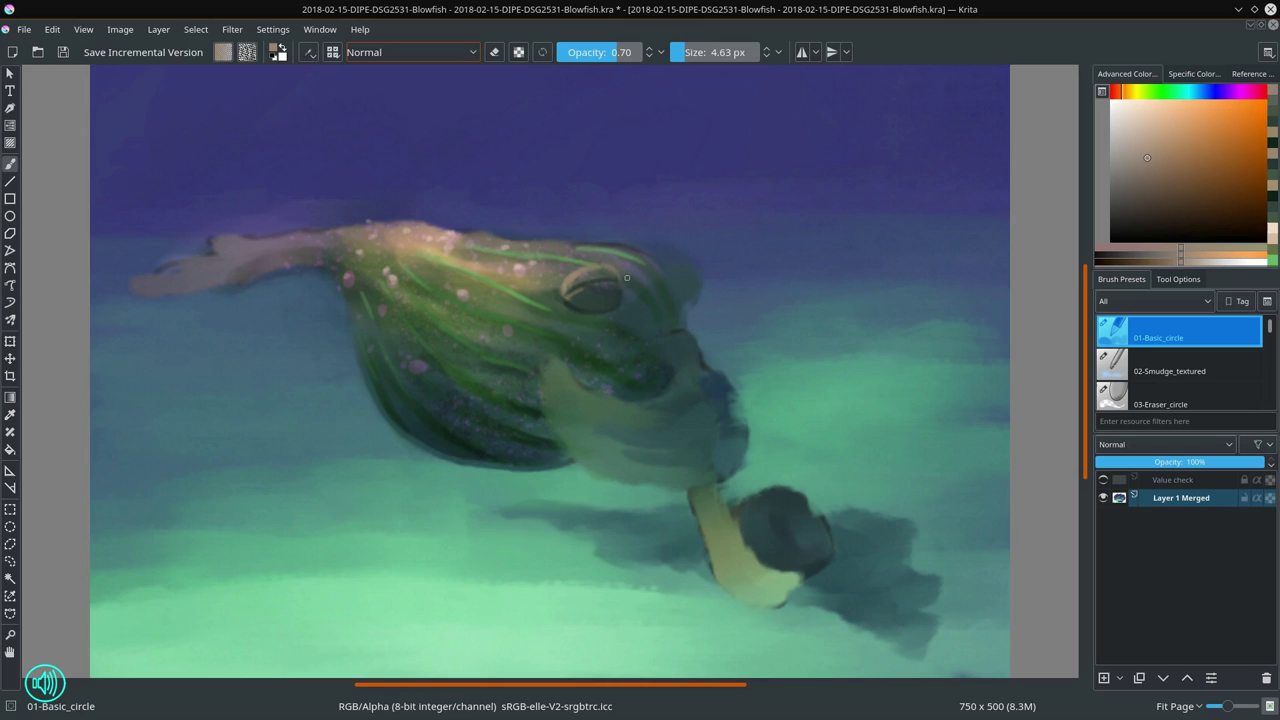
pyautogui.keyDown('ctrl'); pyautogui.click(572, 273); pyautogui.keyUp('ctrl')
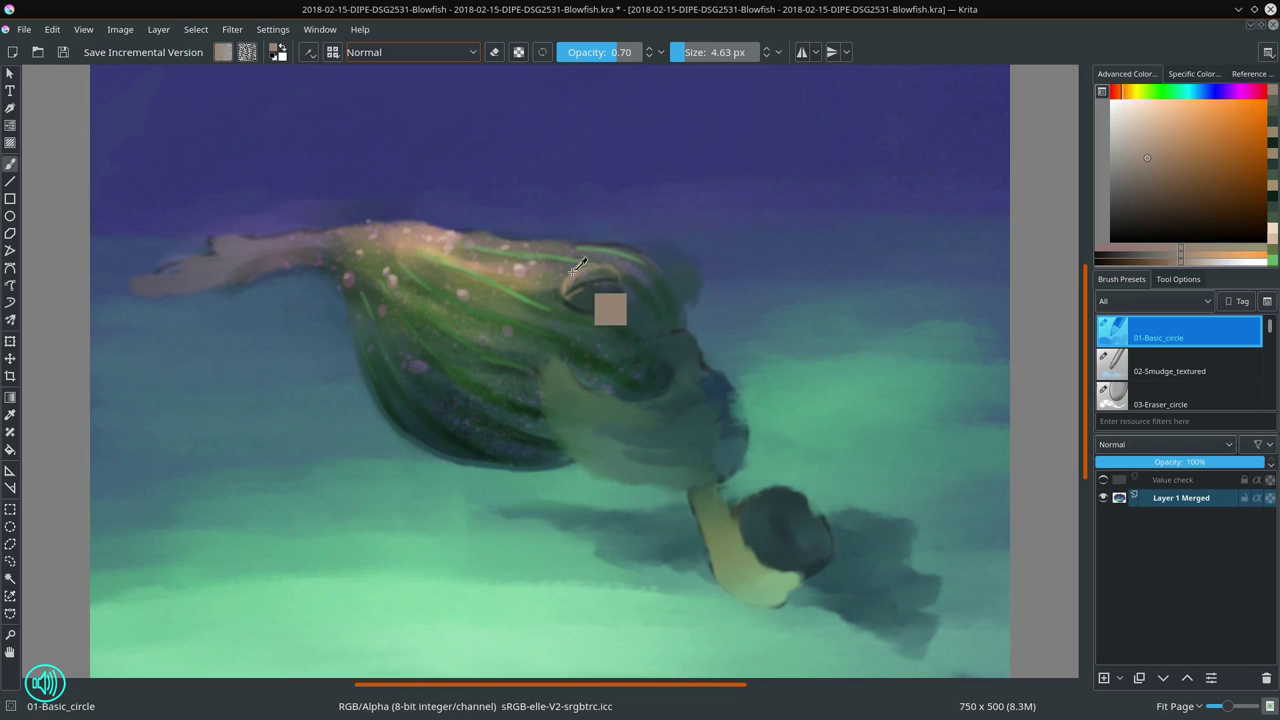
pyautogui.click(1152, 127)
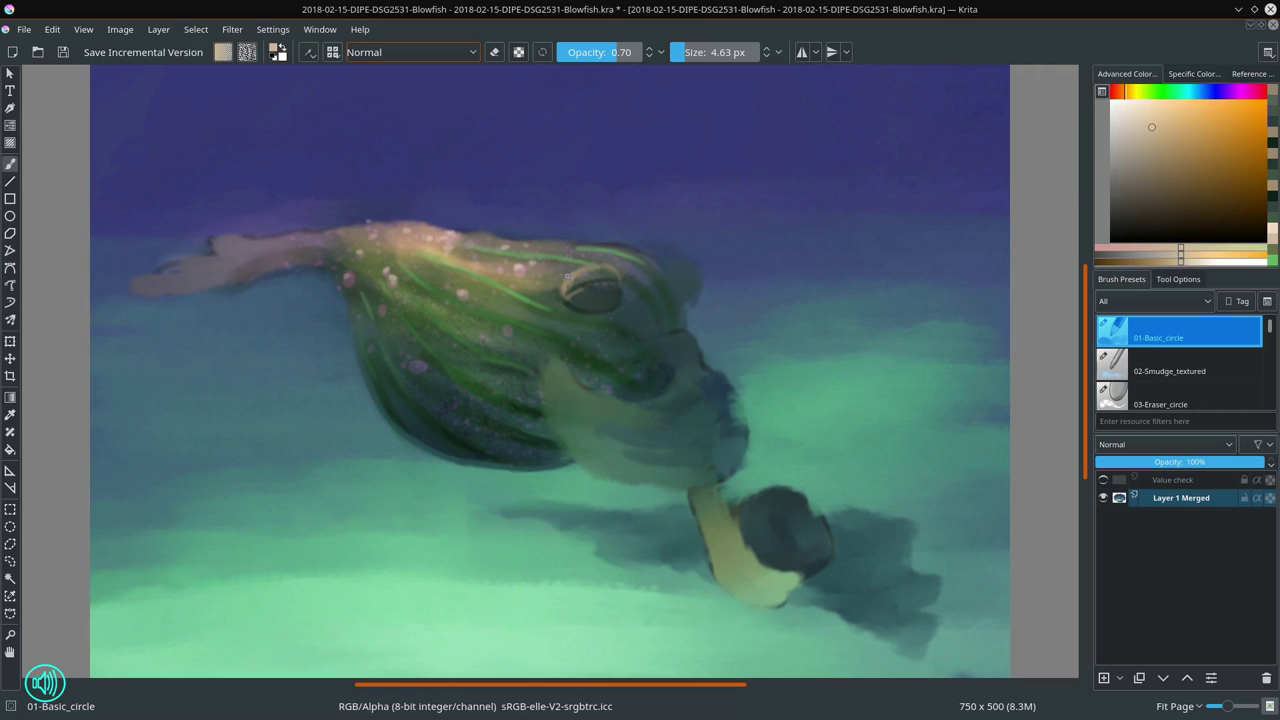
pyautogui.moveTo(582, 266); pyautogui.dragTo(605, 266)
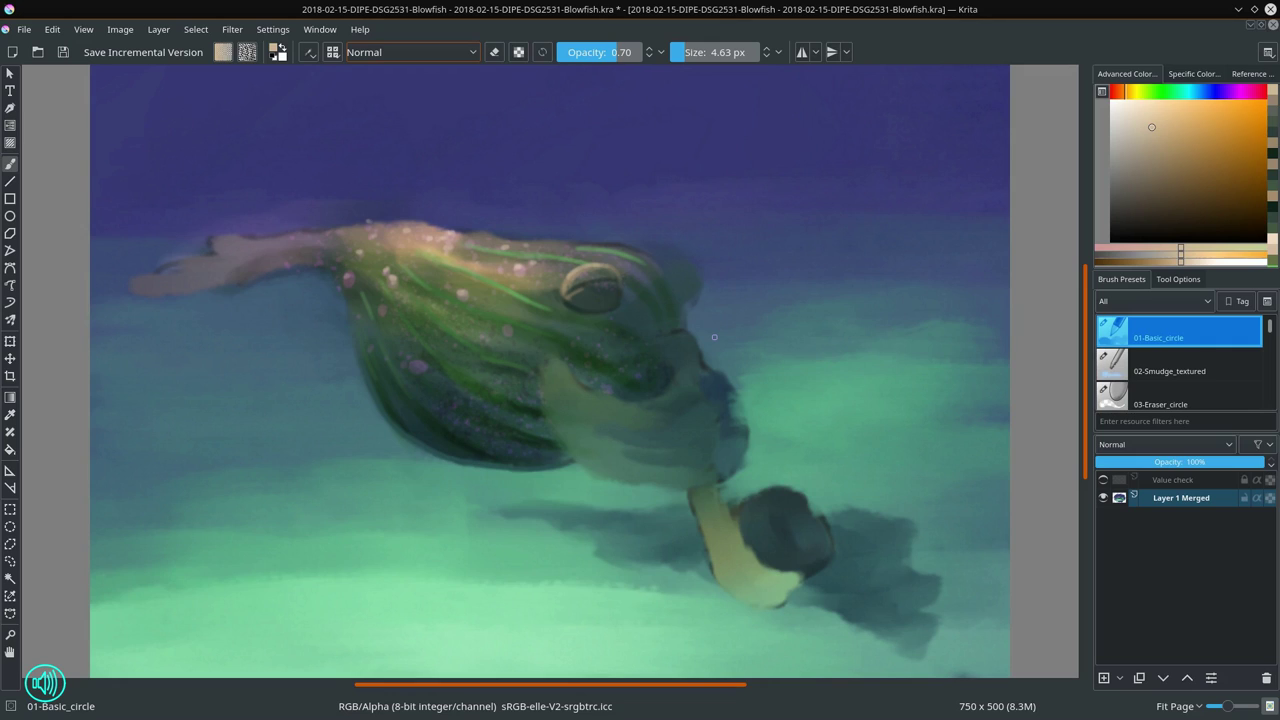
# Step: Model the far eye behind the head with sampled dark and grey-green tones, using brush sizes of 8.48 and 5.78 px
pyautogui.keyDown('ctrl'); pyautogui.click(610, 300); pyautogui.keyUp('ctrl')
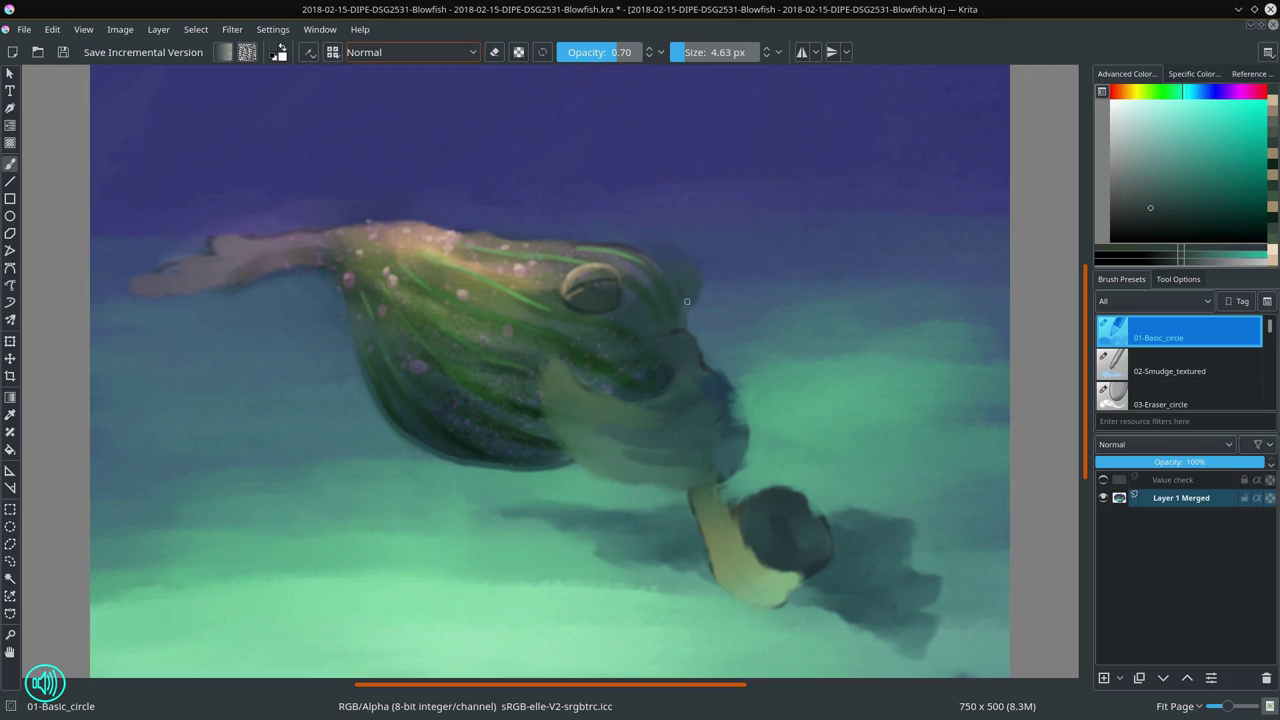
pyautogui.moveTo(688, 288)
pyautogui.keyDown('shift'); pyautogui.mouseDown()
pyautogui.moveTo(700, 288)
pyautogui.moveTo(684, 282)
pyautogui.moveTo(685, 262)
pyautogui.mouseUp(); pyautogui.keyUp('shift')
pyautogui.keyDown('ctrl'); pyautogui.click(570, 287); pyautogui.keyUp('ctrl')
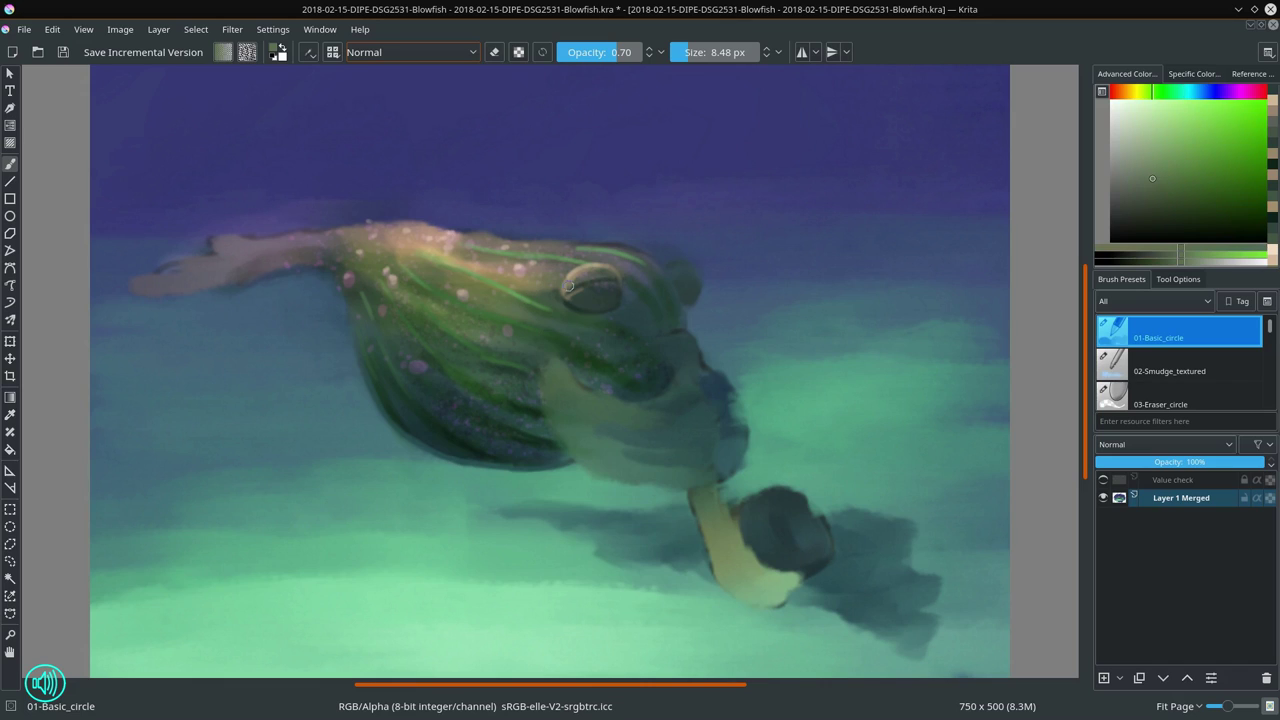
pyautogui.moveTo(674, 268)
pyautogui.mouseDown()
pyautogui.moveTo(698, 275)
pyautogui.moveTo(659, 260)
pyautogui.mouseUp()
pyautogui.keyDown('ctrl'); pyautogui.click(659, 265); pyautogui.keyUp('ctrl')
pyautogui.keyDown('ctrl'); pyautogui.click(665, 309); pyautogui.keyUp('ctrl')
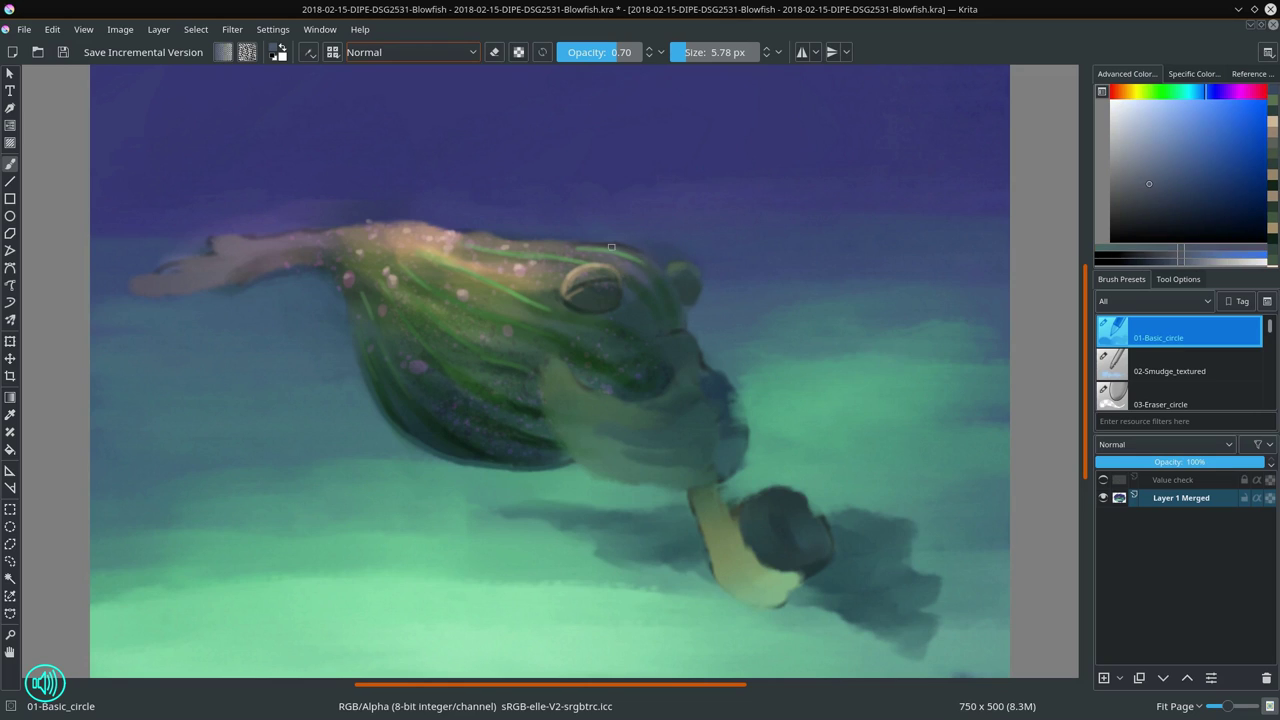
# Step: Paint a pinkish rim light along the top edge of the head, moving from sampled pale mauve to a more saturated purple
pyautogui.moveTo(572, 244); pyautogui.dragTo(582, 241)
pyautogui.keyDown('ctrl'); pyautogui.click(560, 241); pyautogui.keyUp('ctrl')
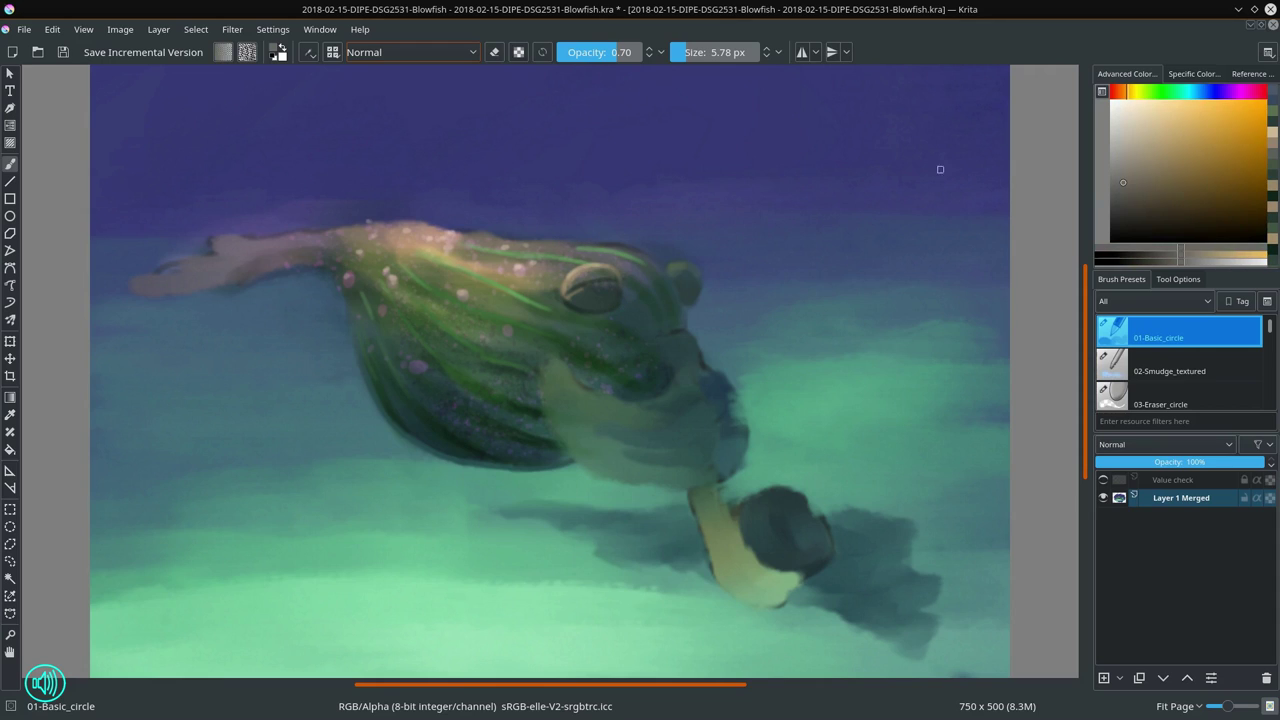
pyautogui.keyDown('ctrl'); pyautogui.click(597, 248); pyautogui.keyUp('ctrl')
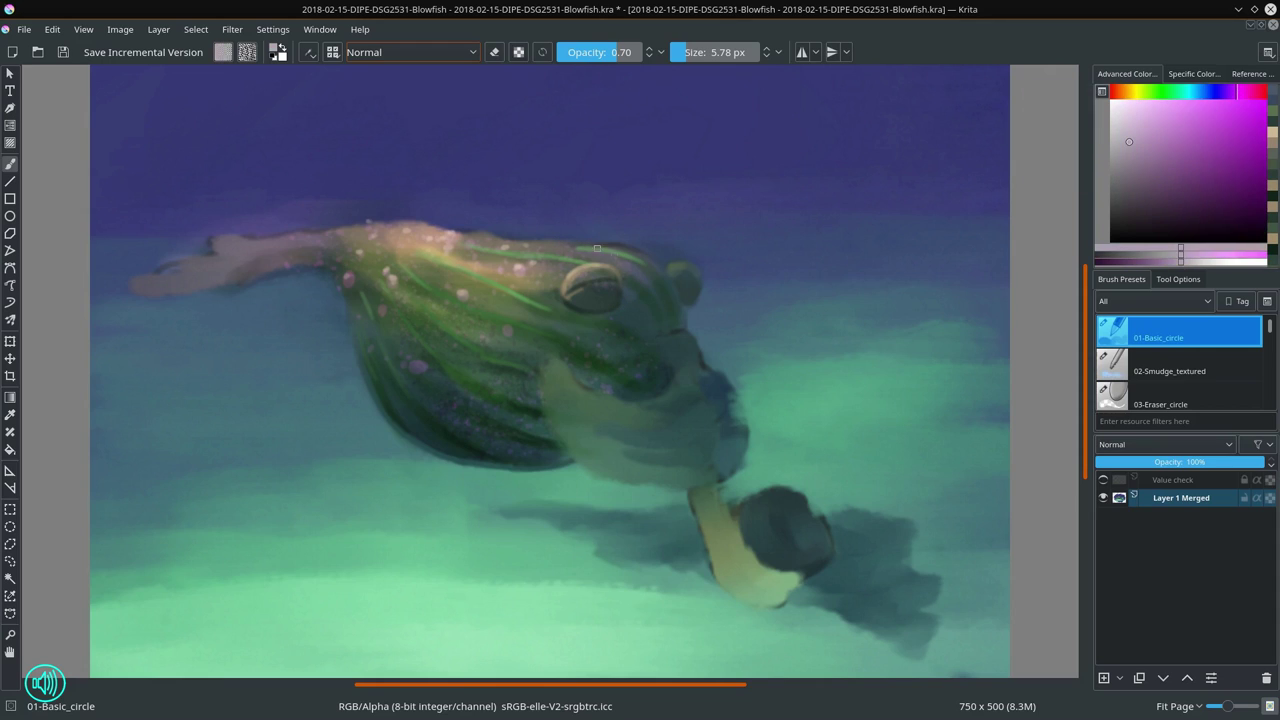
pyautogui.moveTo(566, 245); pyautogui.dragTo(644, 254)
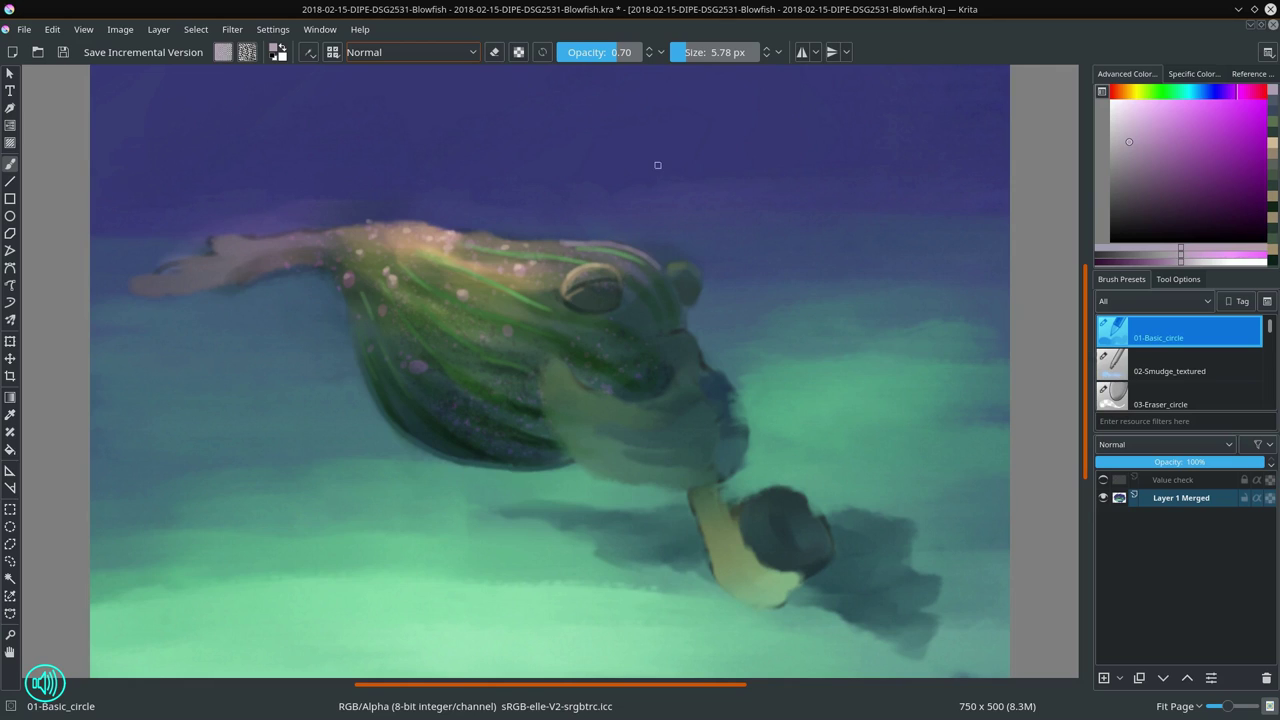
pyautogui.click(1174, 145)
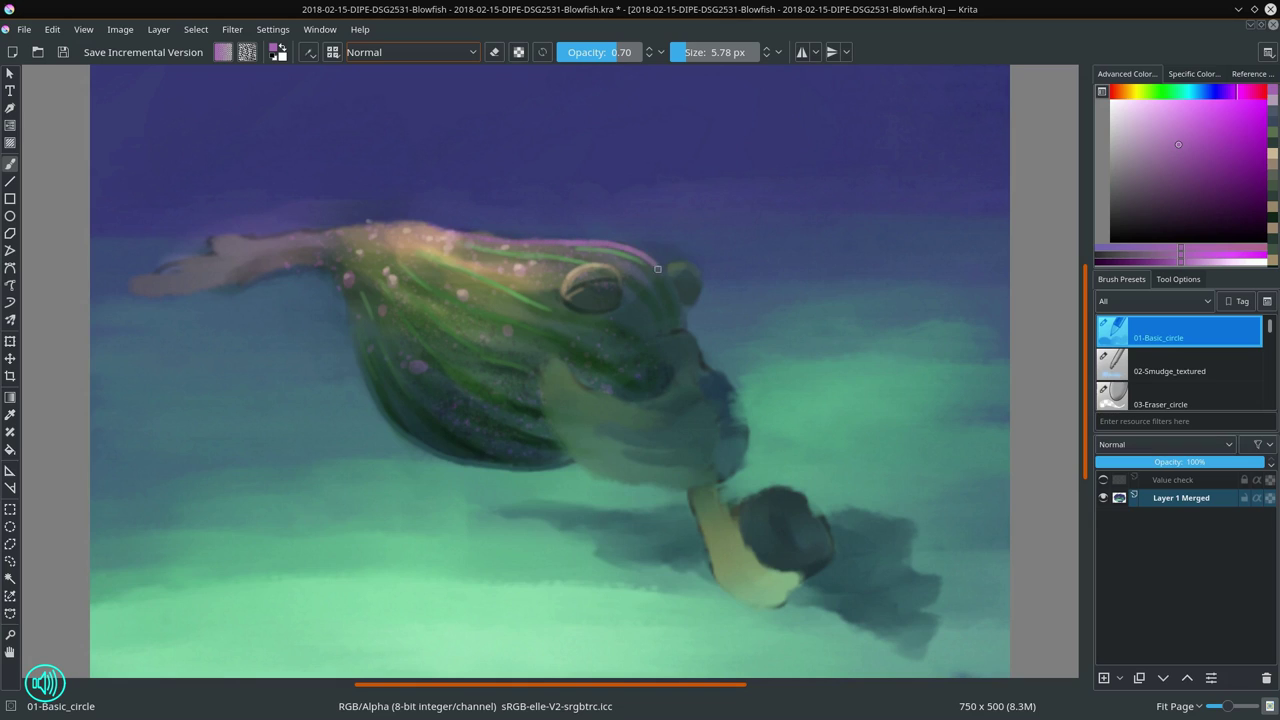
# Step: Smooth the upper contour of the back near the tail with sampled tan and the background's dark blue-purple
pyautogui.keyDown('ctrl'); pyautogui.click(483, 255); pyautogui.keyUp('ctrl')
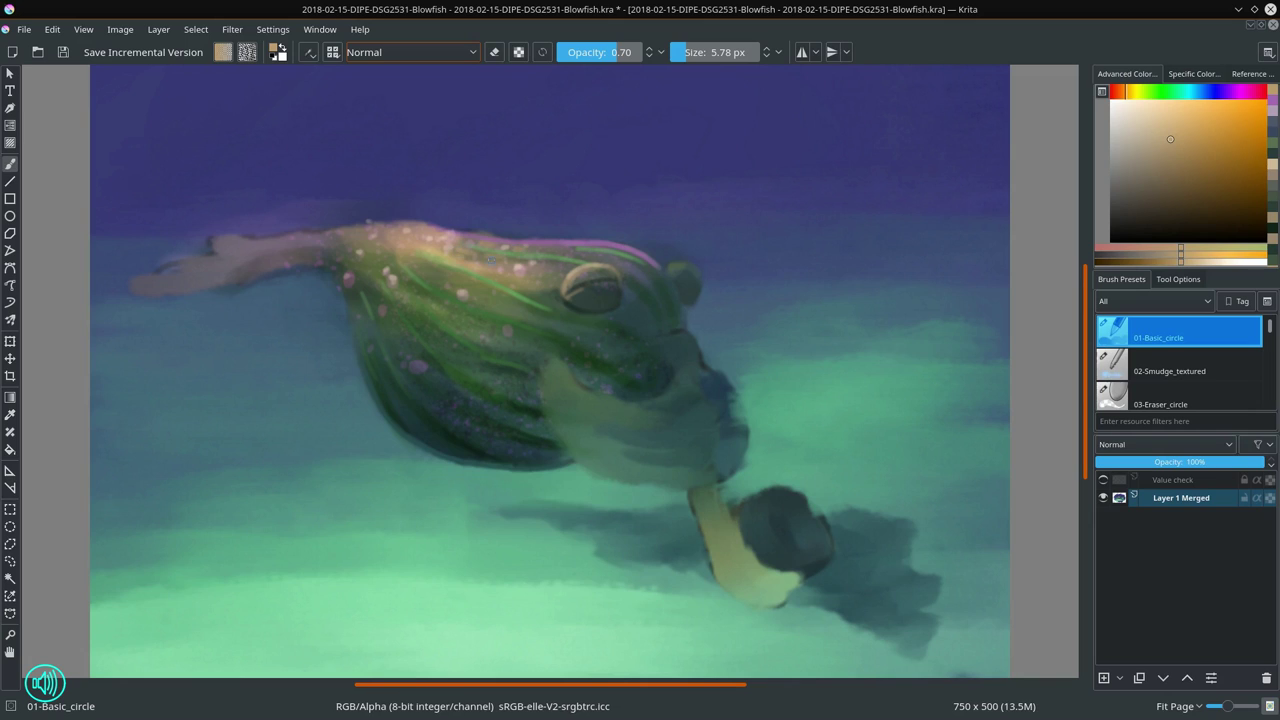
pyautogui.keyDown('ctrl'); pyautogui.click(404, 196); pyautogui.keyUp('ctrl')
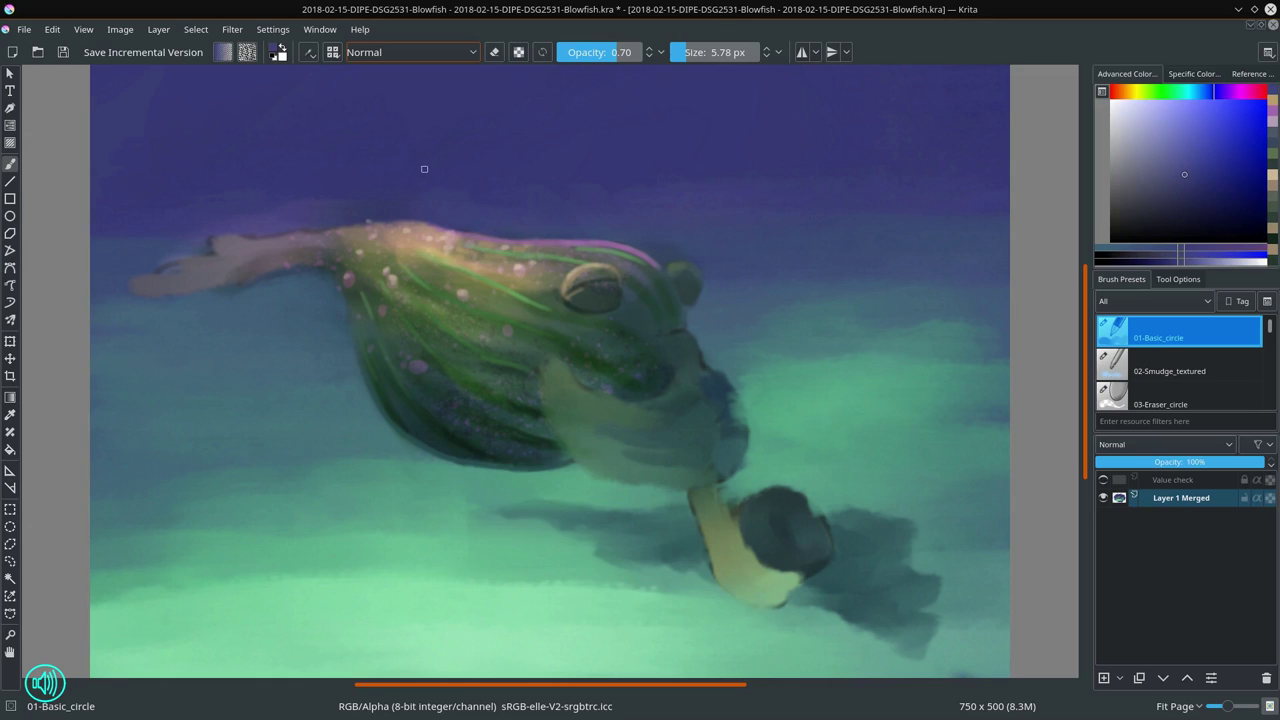
pyautogui.keyDown('ctrl'); pyautogui.click(408, 221); pyautogui.keyUp('ctrl')
pyautogui.keyDown('ctrl'); pyautogui.click(410, 220); pyautogui.keyUp('ctrl')
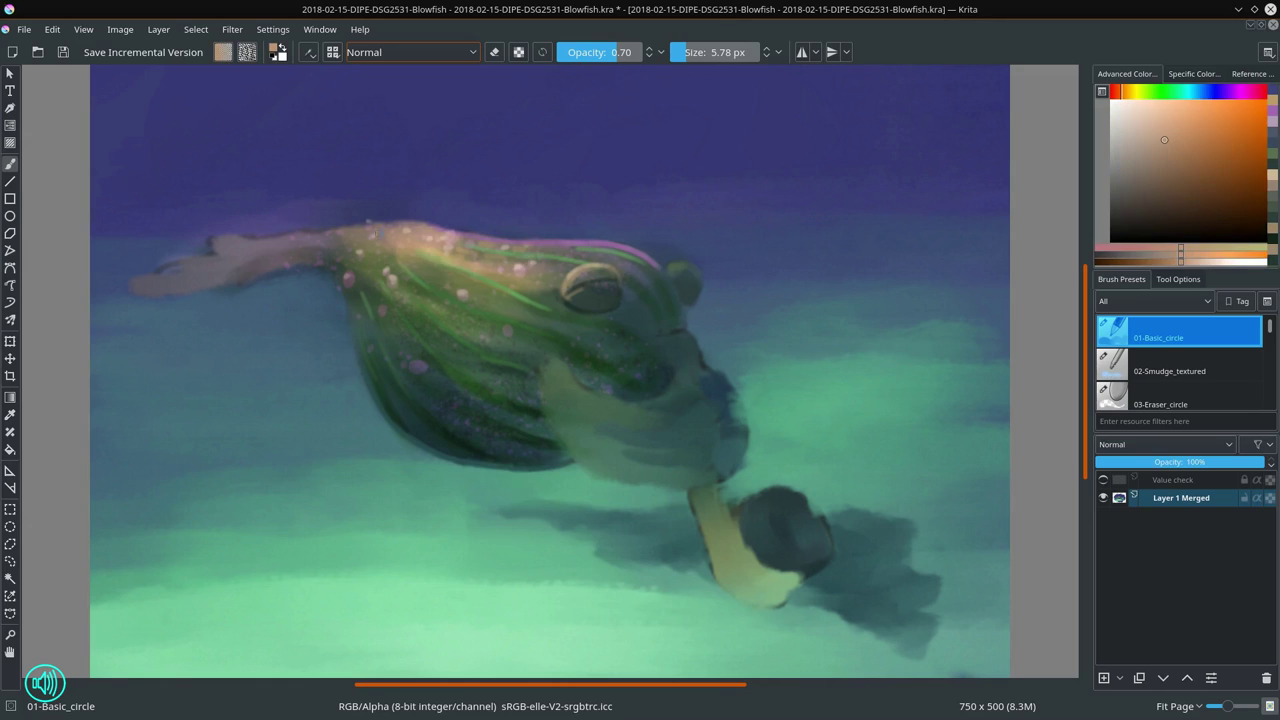
pyautogui.moveTo(349, 226); pyautogui.dragTo(418, 221)
pyautogui.keyDown('ctrl'); pyautogui.click(408, 215); pyautogui.keyUp('ctrl')
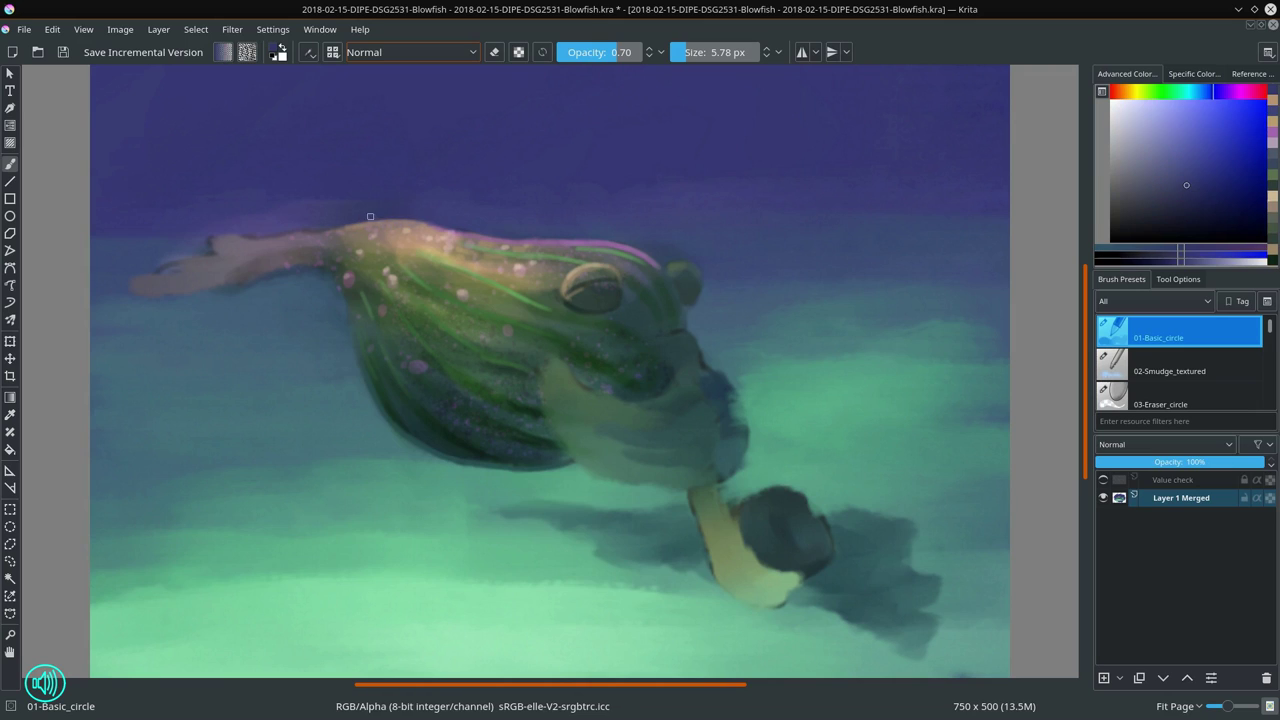
# Step: Refine the tail's lower edge with sampled background blue and grey tones, shaping a pointed lower tip
pyautogui.keyDown('ctrl'); pyautogui.click(322, 276); pyautogui.keyUp('ctrl')
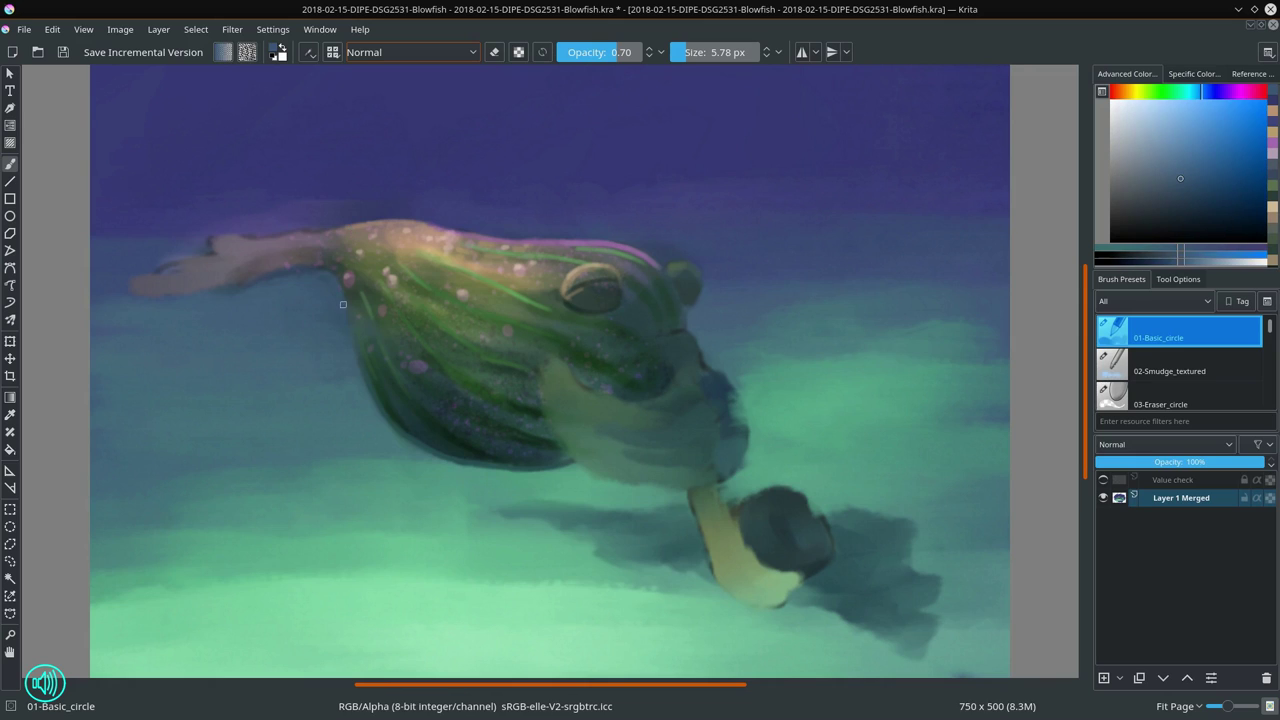
pyautogui.keyDown('ctrl'); pyautogui.click(273, 283); pyautogui.keyUp('ctrl')
pyautogui.moveTo(304, 276); pyautogui.dragTo(314, 274)
pyautogui.keyDown('ctrl'); pyautogui.click(263, 291); pyautogui.keyUp('ctrl')
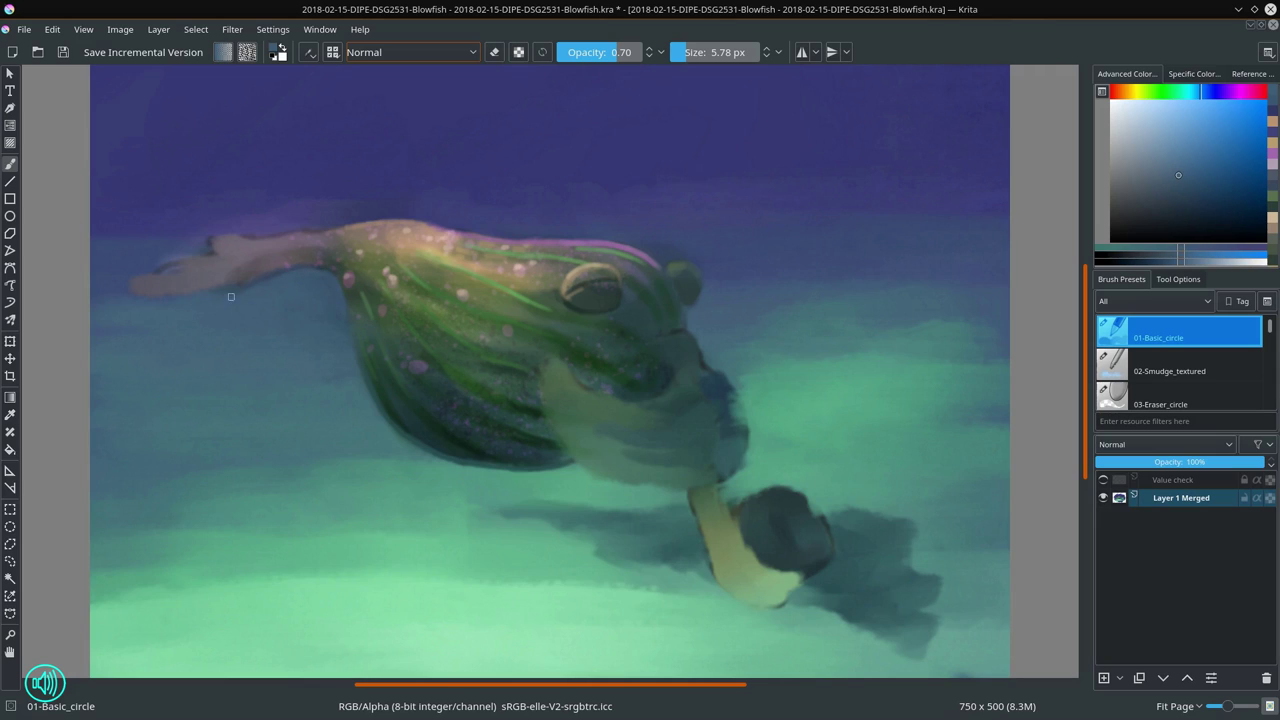
pyautogui.moveTo(232, 296)
pyautogui.mouseDown()
pyautogui.moveTo(244, 293)
pyautogui.moveTo(231, 286)
pyautogui.mouseUp()
pyautogui.keyDown('ctrl'); pyautogui.click(233, 288); pyautogui.keyUp('ctrl')
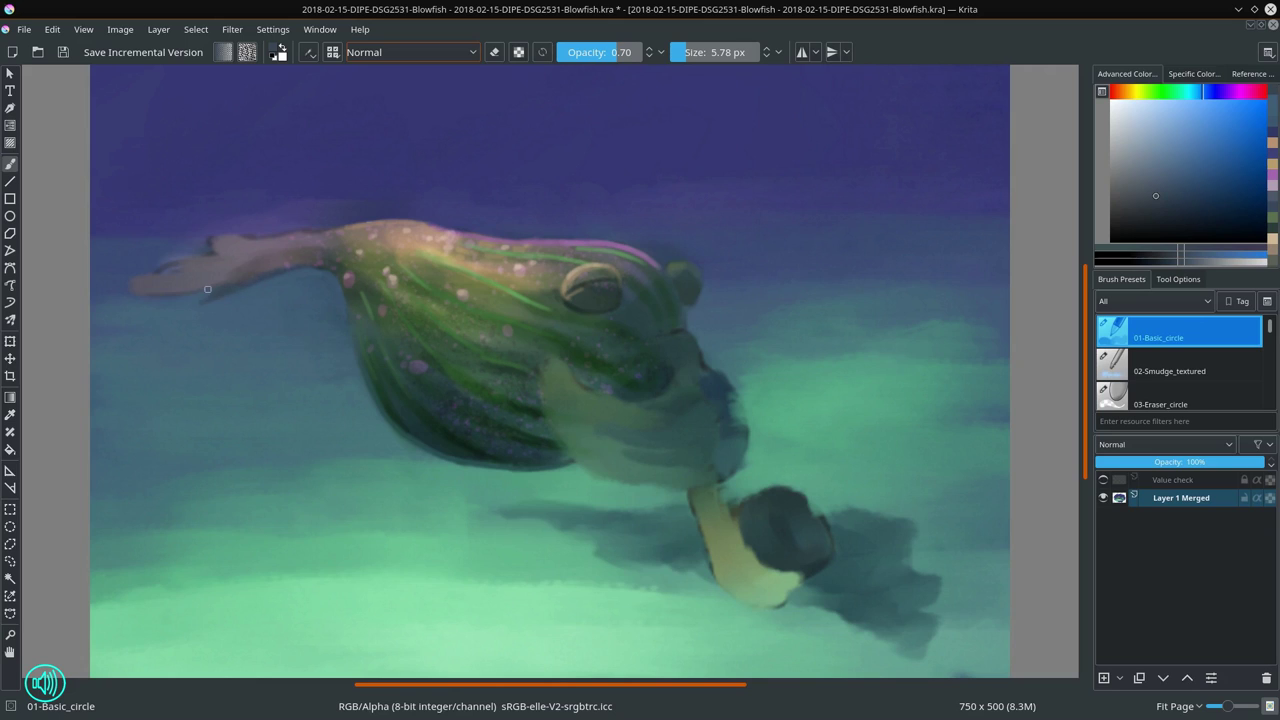
# Step: Carve the notches between the tail fin's lobes using sampled background blues and the fin's grey-mauve tones
pyautogui.keyDown('ctrl'); pyautogui.click(168, 262); pyautogui.keyUp('ctrl')
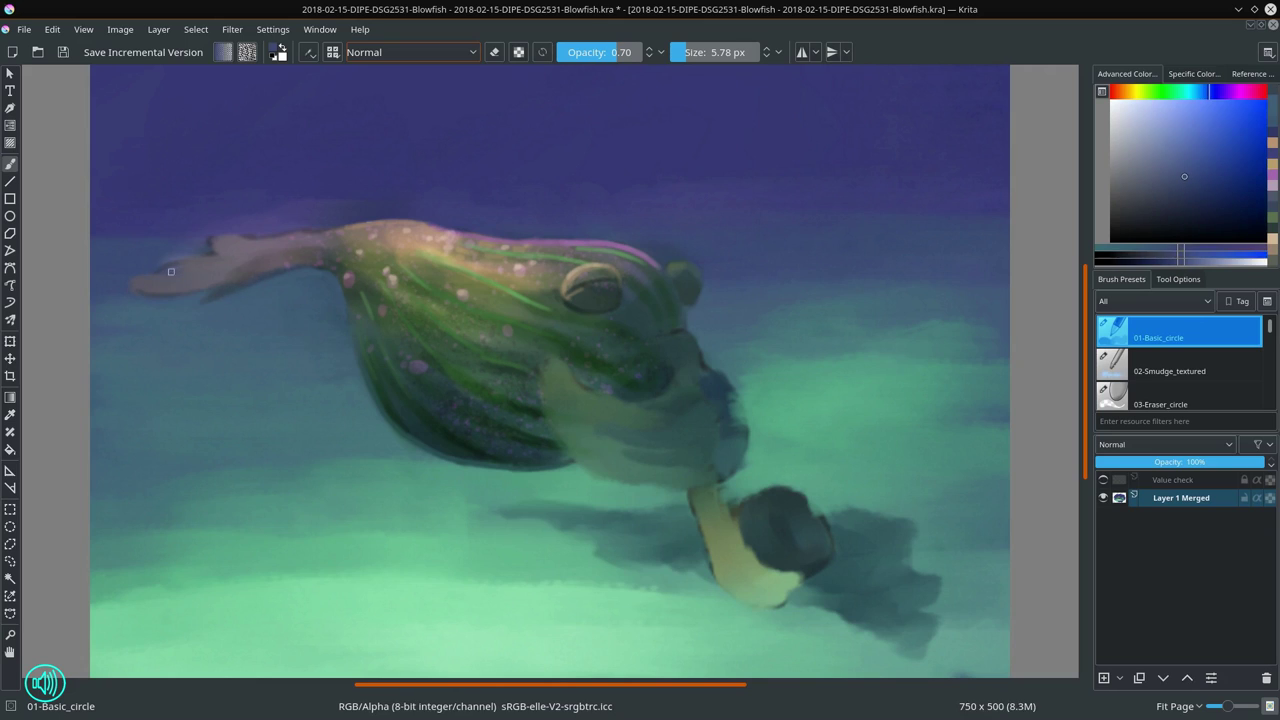
pyautogui.keyDown('ctrl'); pyautogui.click(241, 284); pyautogui.keyUp('ctrl')
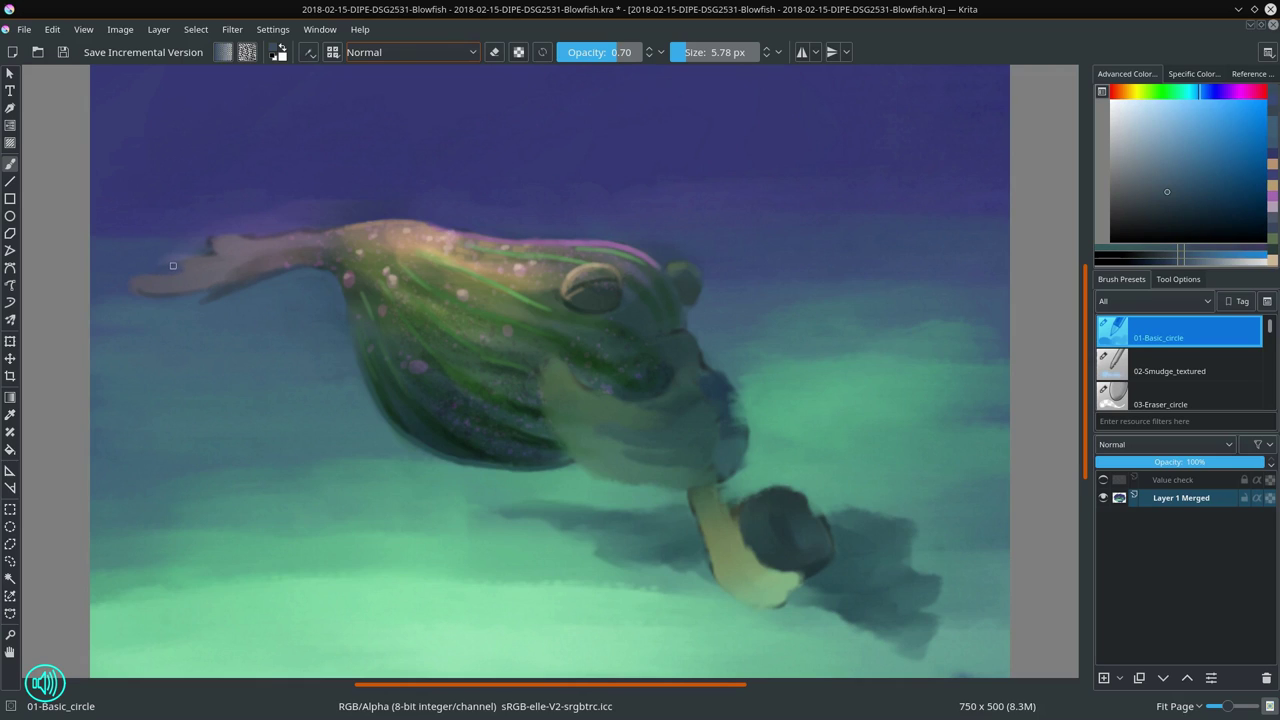
pyautogui.keyDown('ctrl'); pyautogui.click(242, 284); pyautogui.keyUp('ctrl')
pyautogui.moveTo(184, 271); pyautogui.dragTo(170, 265)
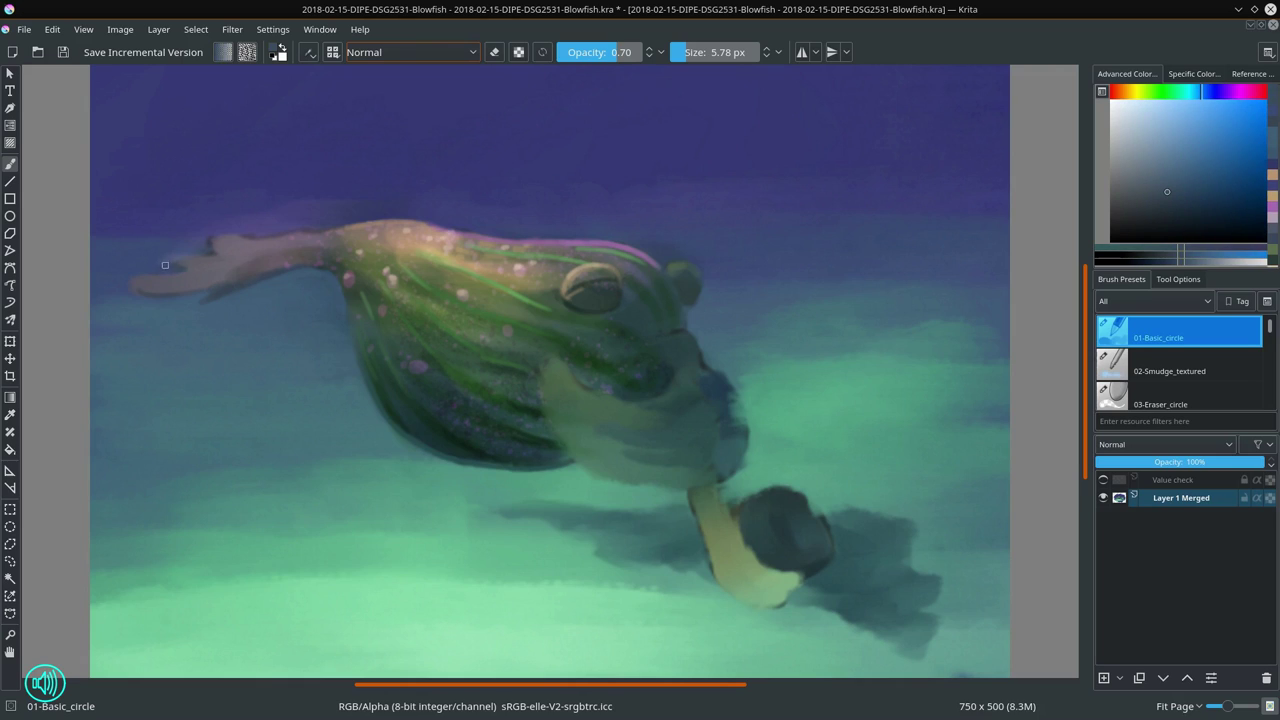
pyautogui.keyDown('ctrl'); pyautogui.click(178, 250); pyautogui.keyUp('ctrl')
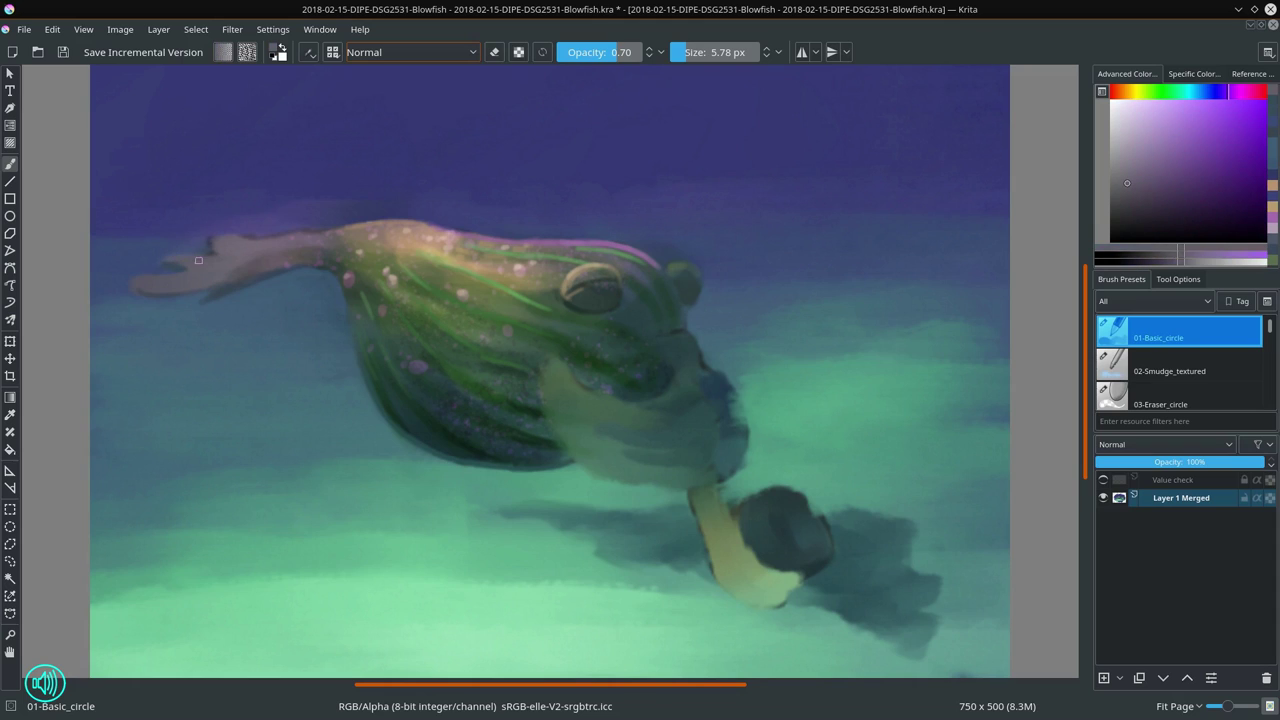
pyautogui.keyDown('ctrl'); pyautogui.click(210, 247); pyautogui.keyUp('ctrl')
pyautogui.keyDown('ctrl'); pyautogui.click(163, 248); pyautogui.keyUp('ctrl')
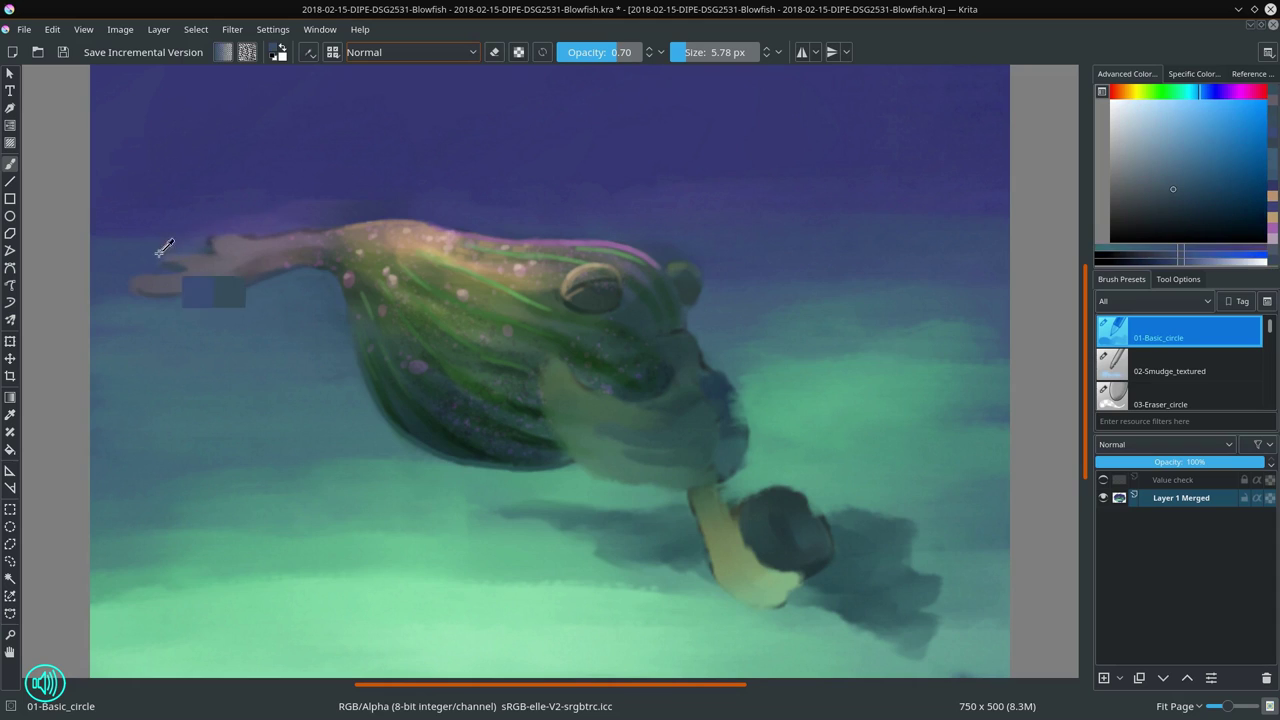
pyautogui.moveTo(168, 260); pyautogui.dragTo(158, 266)
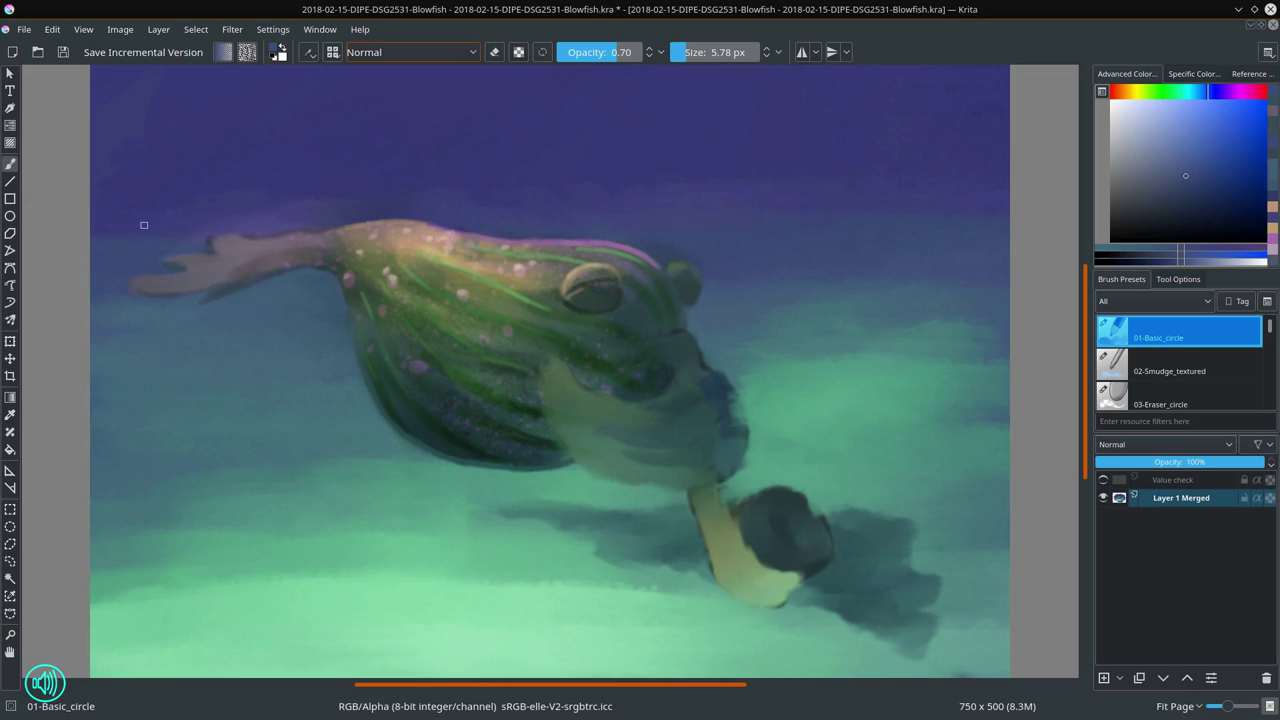
# Step: Paint a curved eyelid line across the far eye with dark green sampled from the belly and blend it with the eye's tones
pyautogui.keyDown('ctrl'); pyautogui.click(476, 420); pyautogui.keyUp('ctrl')
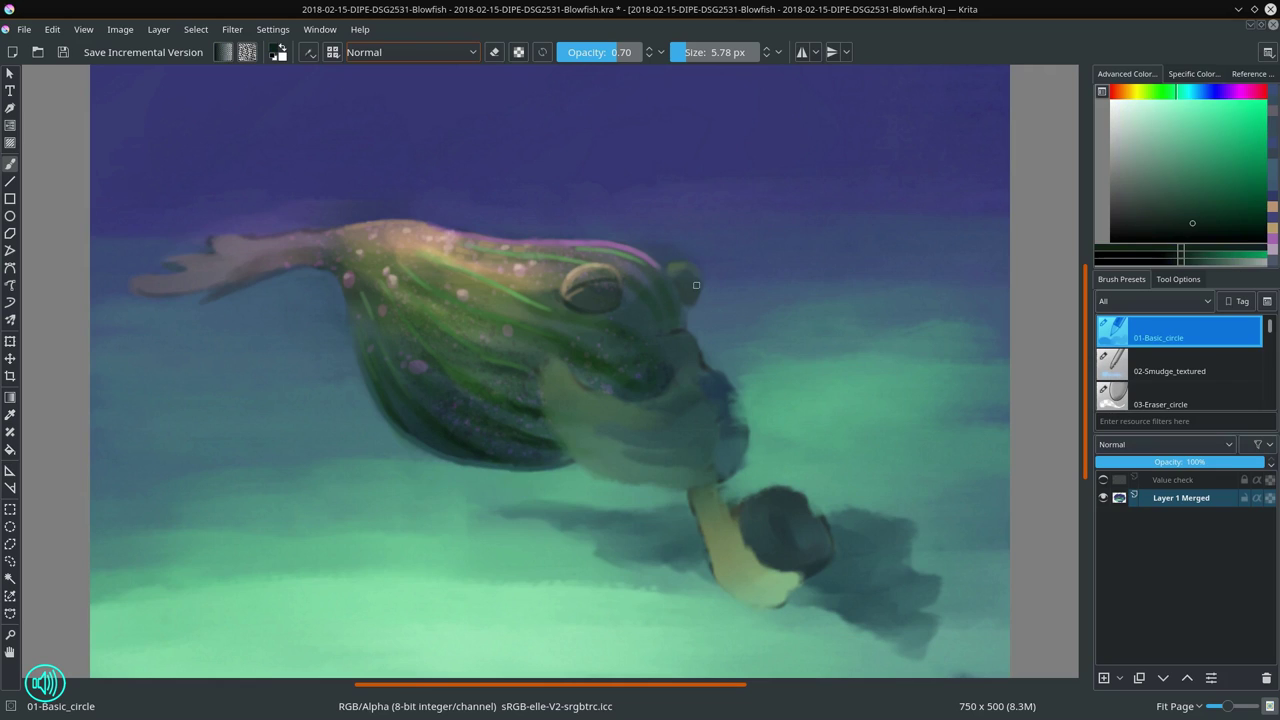
pyautogui.moveTo(696, 285)
pyautogui.mouseDown()
pyautogui.moveTo(683, 284)
pyautogui.moveTo(699, 279)
pyautogui.mouseUp()
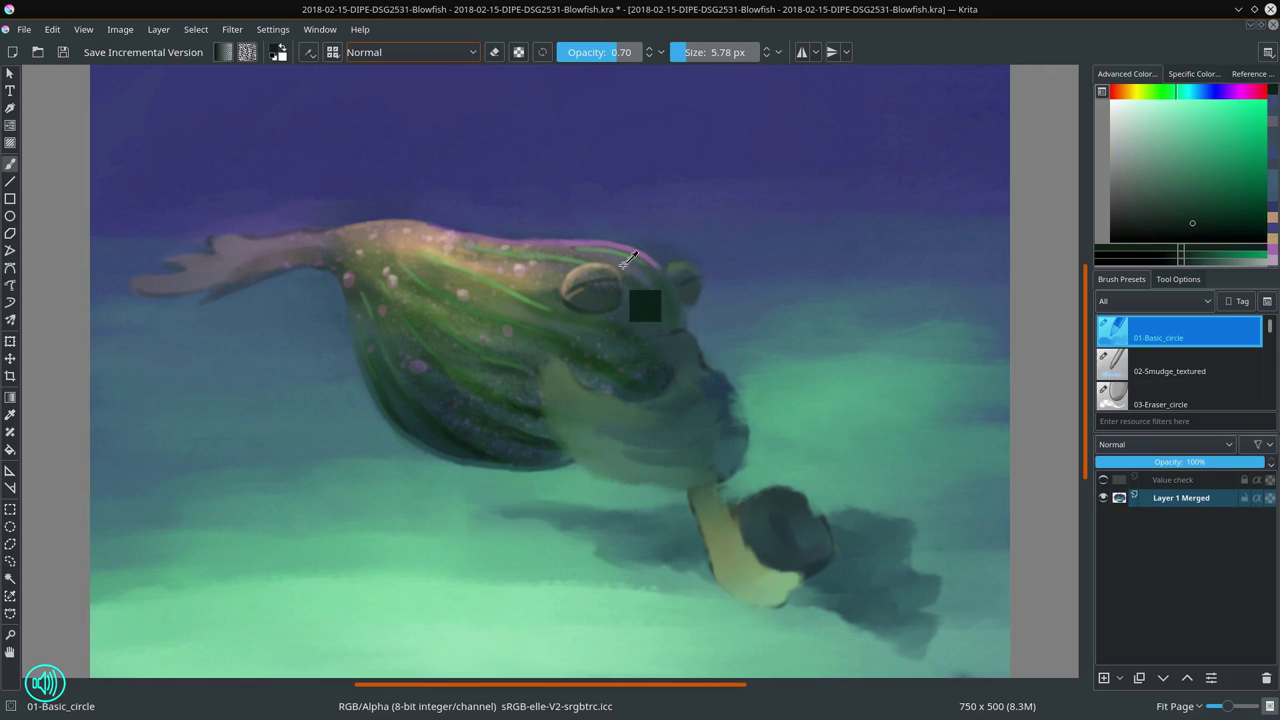
pyautogui.keyDown('ctrl'); pyautogui.click(689, 284); pyautogui.keyUp('ctrl')
pyautogui.keyDown('ctrl'); pyautogui.click(697, 283); pyautogui.keyUp('ctrl')
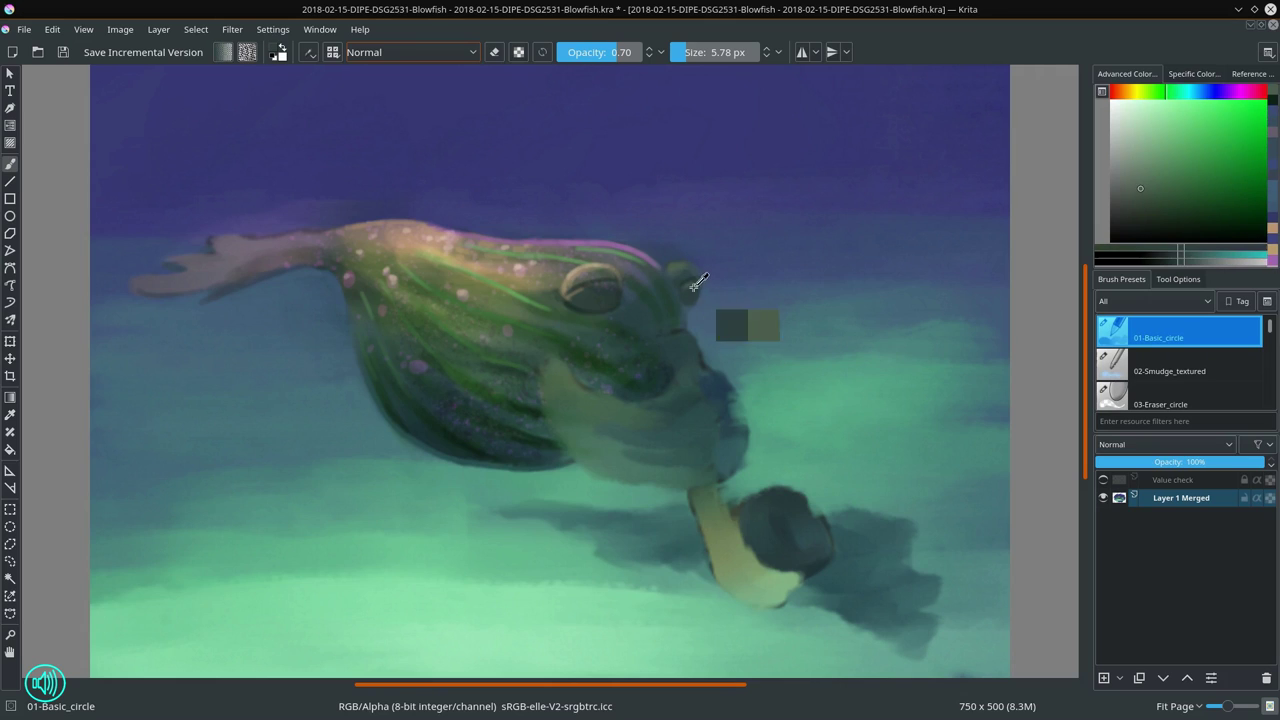
# Step: Refine the far eye's shading and outer edge with sampled dark green, a muted teal and background blue
pyautogui.keyDown('ctrl'); pyautogui.click(688, 306); pyautogui.keyUp('ctrl')
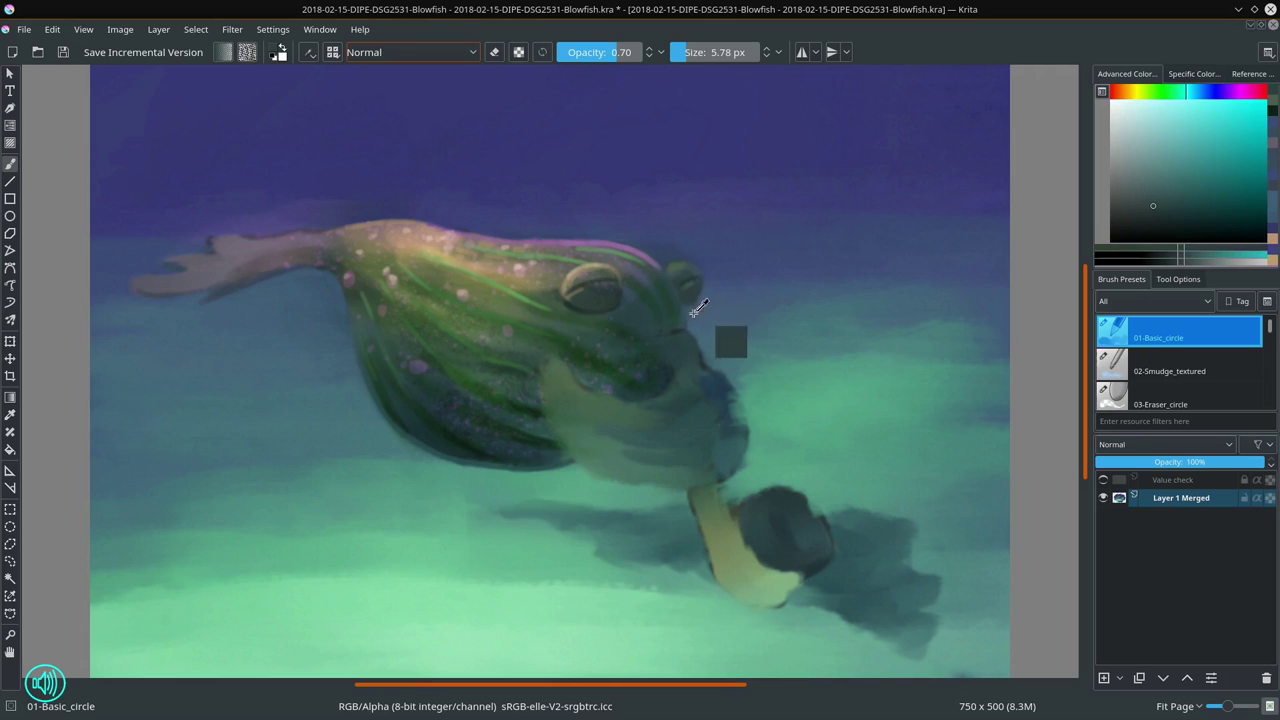
pyautogui.keyDown('ctrl'); pyautogui.click(693, 295); pyautogui.keyUp('ctrl')
pyautogui.keyDown('ctrl'); pyautogui.click(647, 316); pyautogui.keyUp('ctrl')
pyautogui.click(1170, 188)
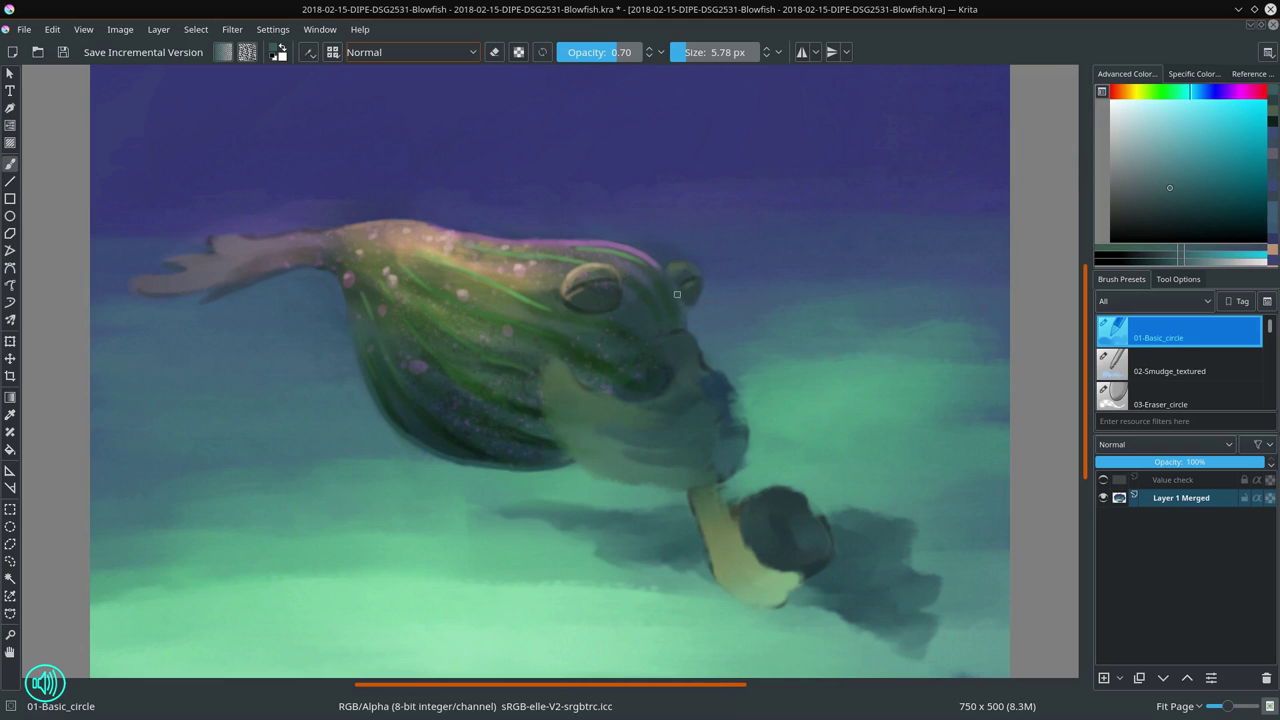
pyautogui.keyDown('ctrl'); pyautogui.click(710, 294); pyautogui.keyUp('ctrl')
pyautogui.keyDown('ctrl'); pyautogui.click(694, 298); pyautogui.keyUp('ctrl')
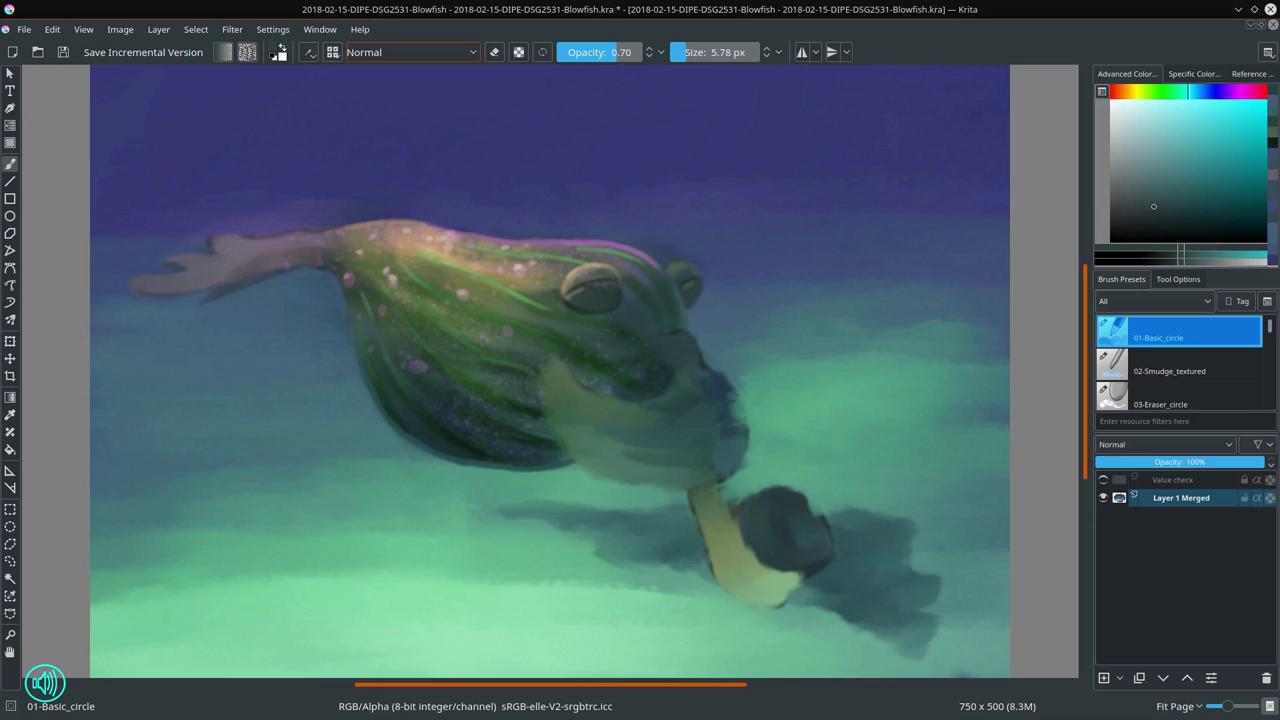
pyautogui.keyDown('ctrl'); pyautogui.click(702, 304); pyautogui.keyUp('ctrl')
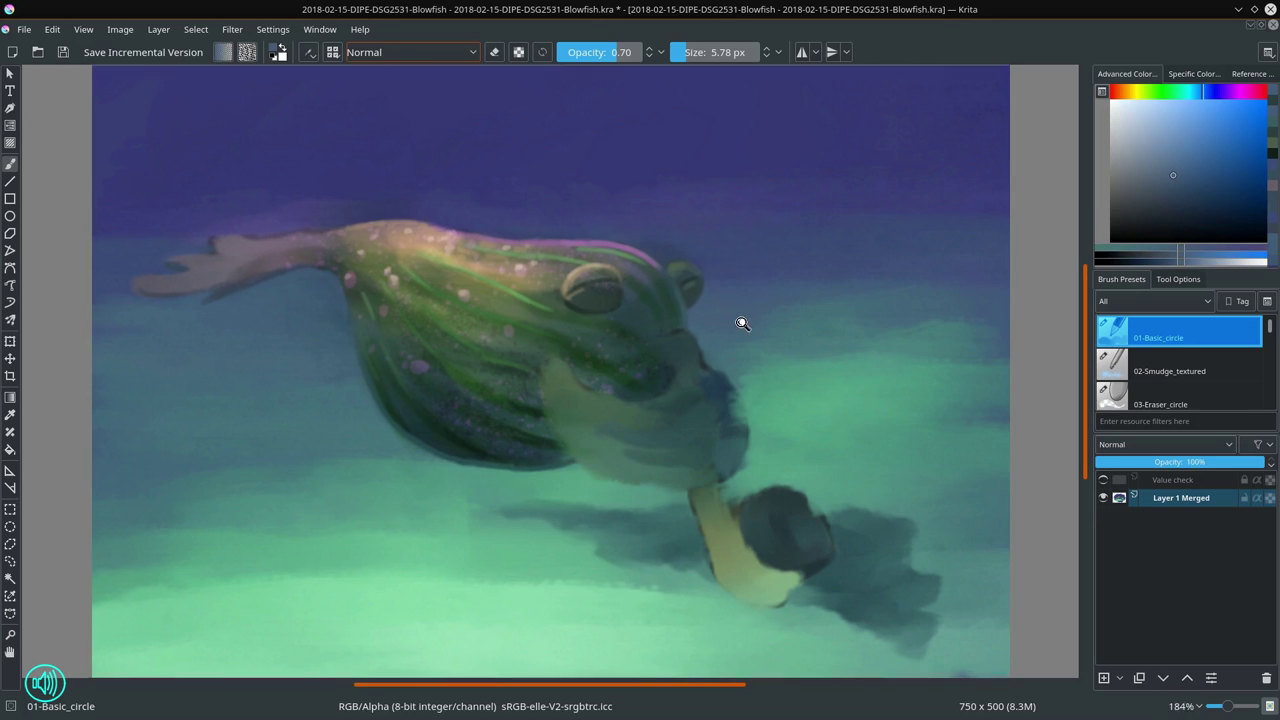
# Step: Check the whole painting in greyscale with the Value check layer, restore the colour view and save the file
pyautogui.scroll(-3, 741, 310)
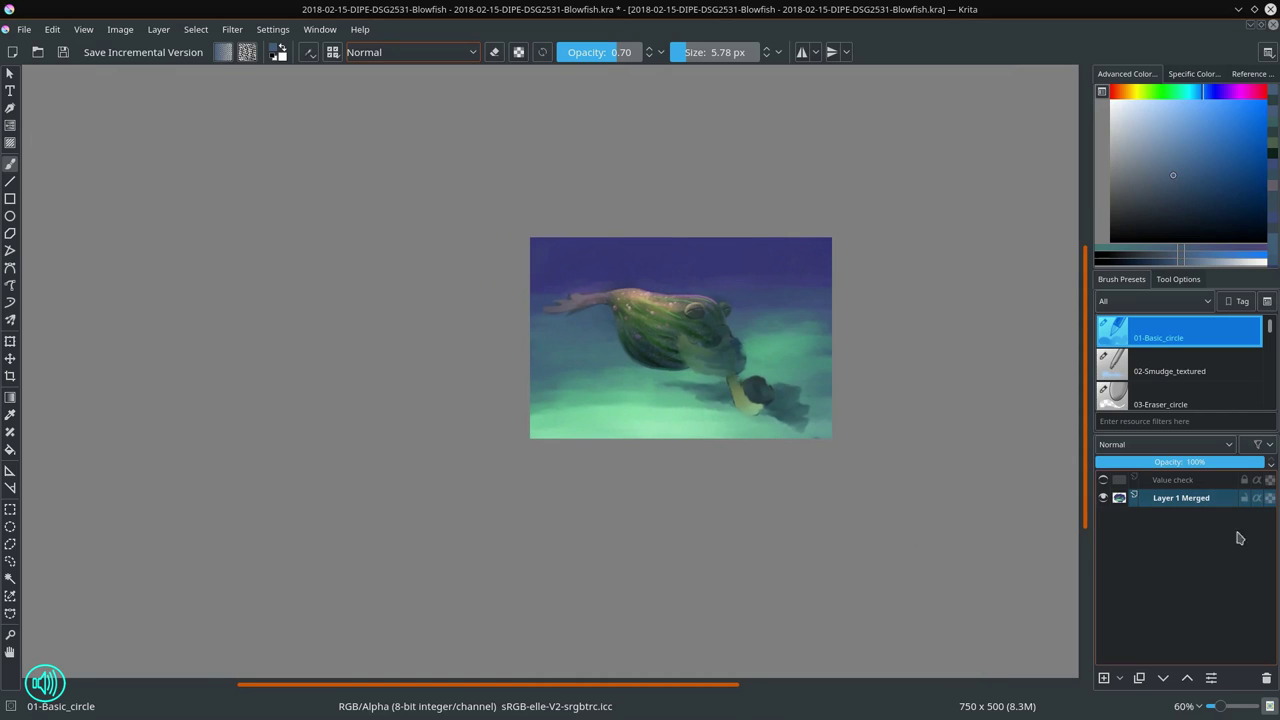
pyautogui.click(1104, 481)
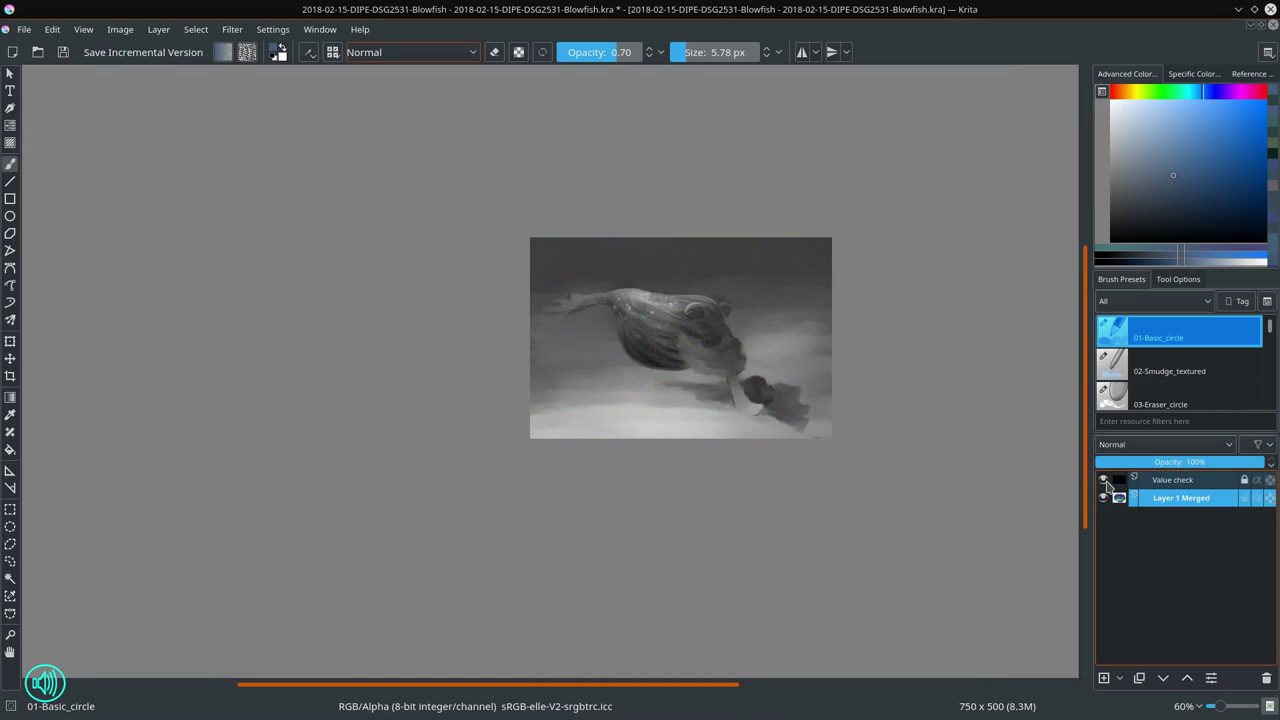
pyautogui.click(1104, 480)
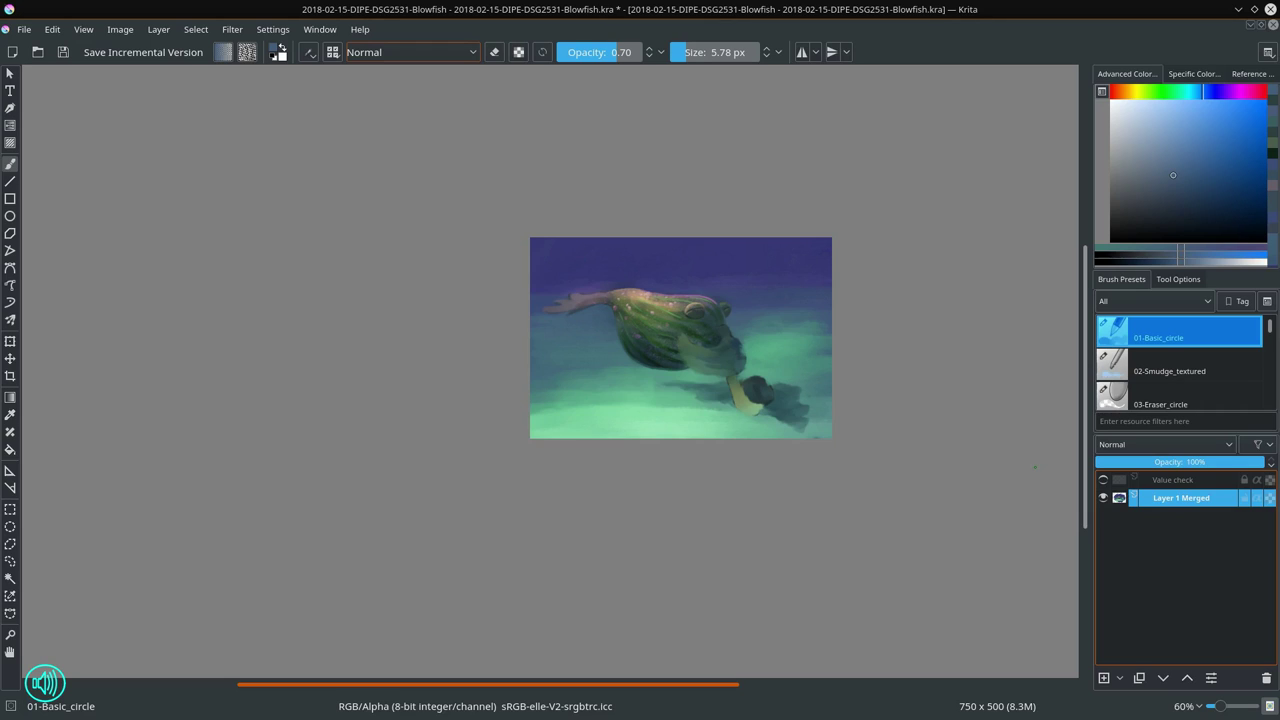
pyautogui.click(62, 53)
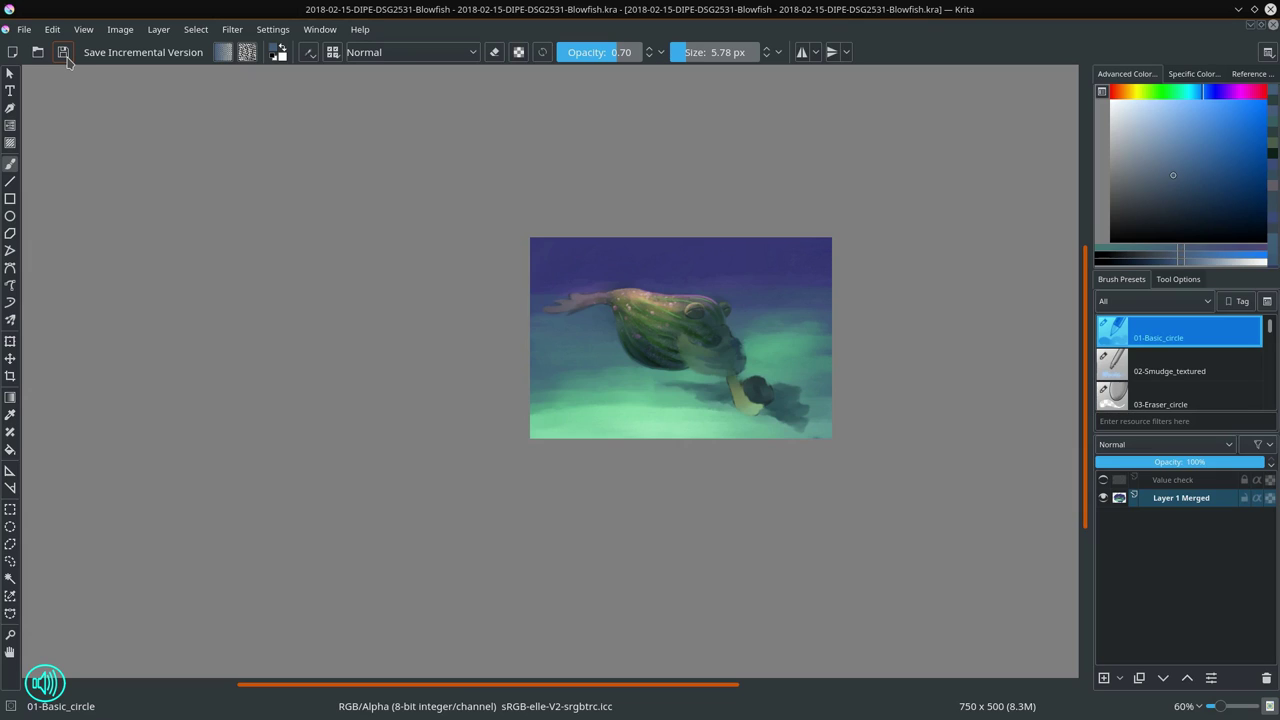
# Step: Paint light green streaks over the pale green area below the near eye, using a brush size of 7.29 px
pyautogui.scroll(5, 754, 483)
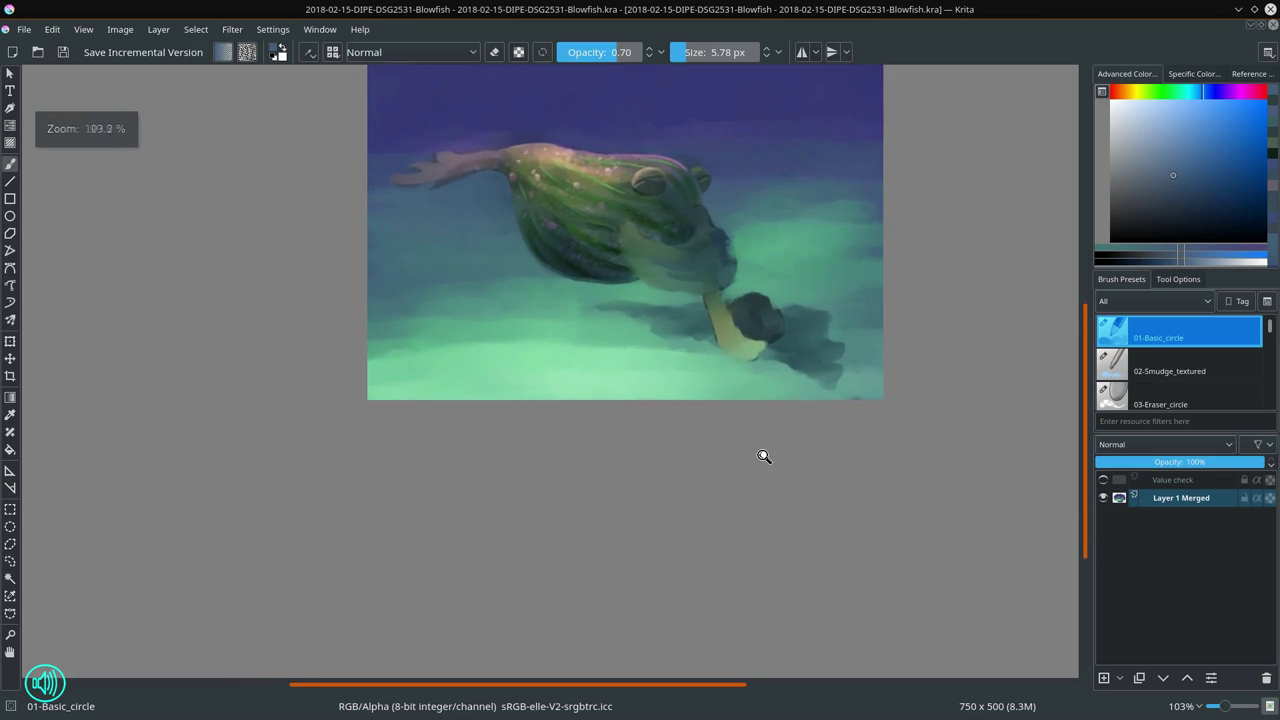
pyautogui.scroll(2, 750, 500)
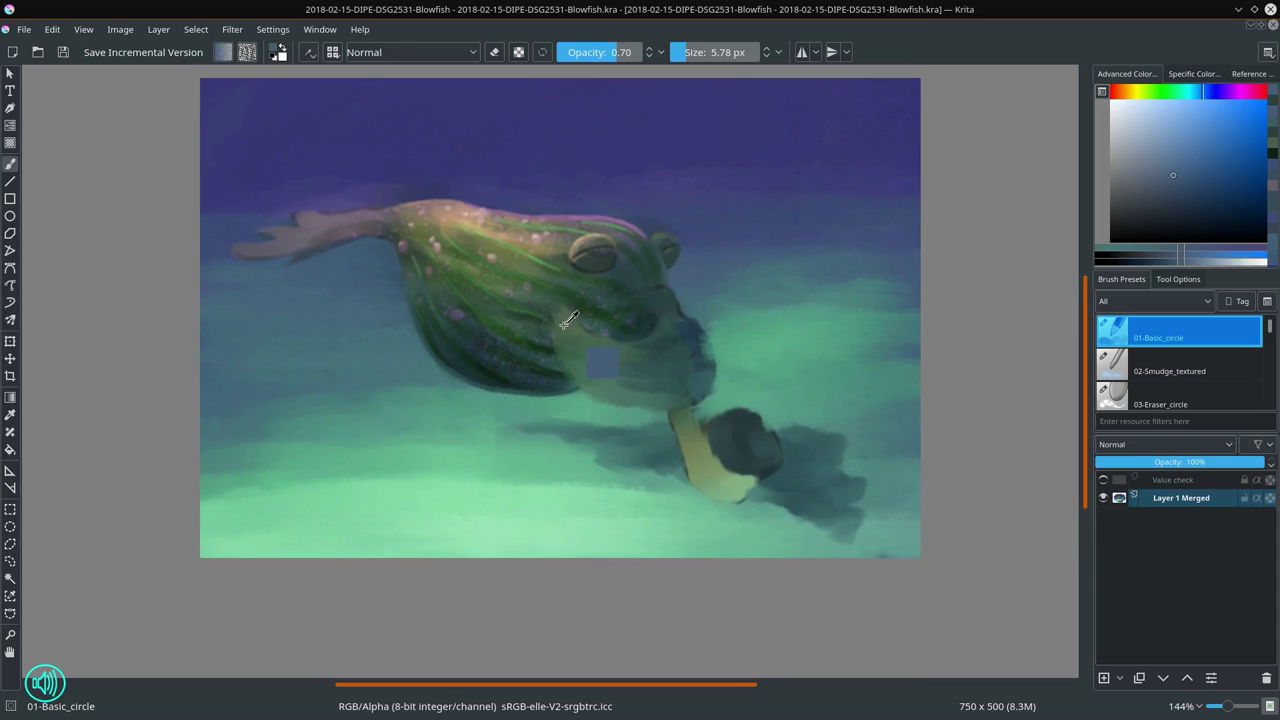
pyautogui.keyDown('ctrl'); pyautogui.click(558, 316); pyautogui.keyUp('ctrl')
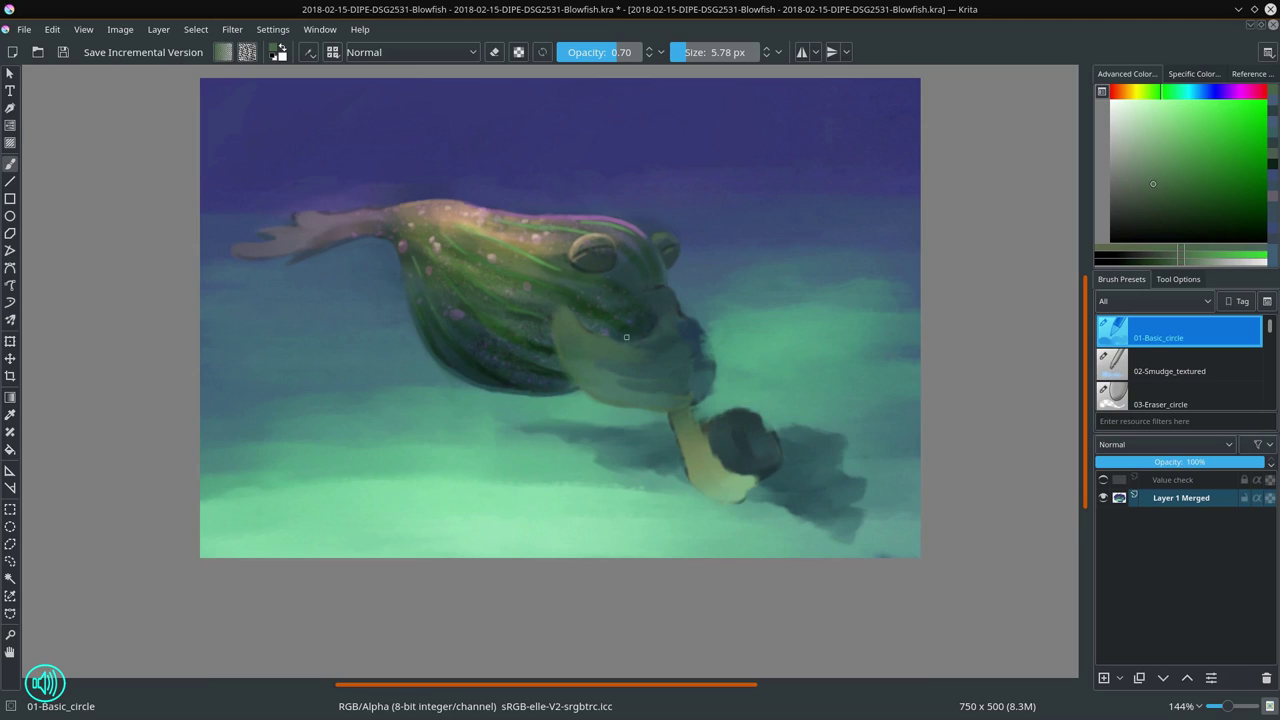
pyautogui.moveTo(627, 337); pyautogui.dragTo(632, 337)
pyautogui.click(1158, 149)
pyautogui.moveTo(606, 354)
pyautogui.mouseDown()
pyautogui.moveTo(569, 317)
pyautogui.moveTo(591, 362)
pyautogui.mouseUp()
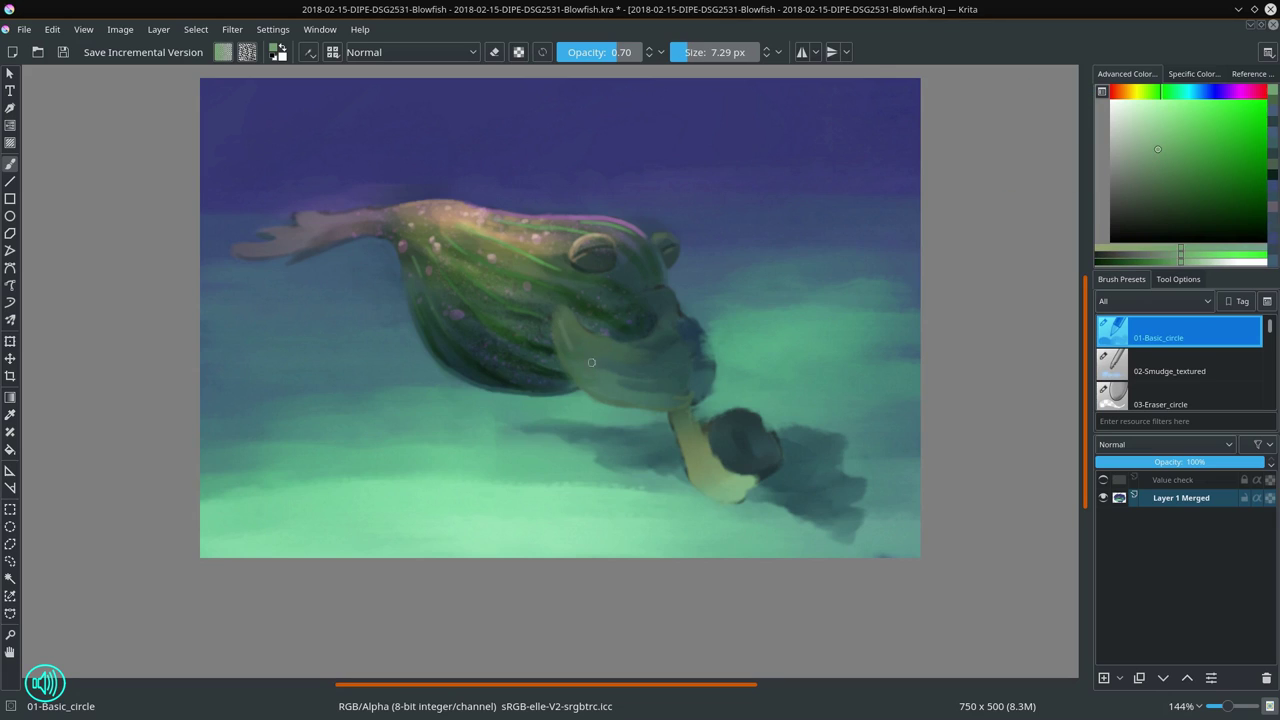
pyautogui.moveTo(561, 320)
pyautogui.mouseDown()
pyautogui.moveTo(602, 358)
pyautogui.moveTo(557, 318)
pyautogui.moveTo(565, 357)
pyautogui.moveTo(567, 313)
pyautogui.moveTo(609, 365)
pyautogui.moveTo(569, 318)
pyautogui.moveTo(678, 341)
pyautogui.moveTo(499, 379)
pyautogui.moveTo(659, 339)
pyautogui.mouseUp()
# Step: Paint dark streaks across the pale green area below the near eye using sampled belly green and face teal
pyautogui.keyDown('ctrl'); pyautogui.click(498, 380); pyautogui.keyUp('ctrl')
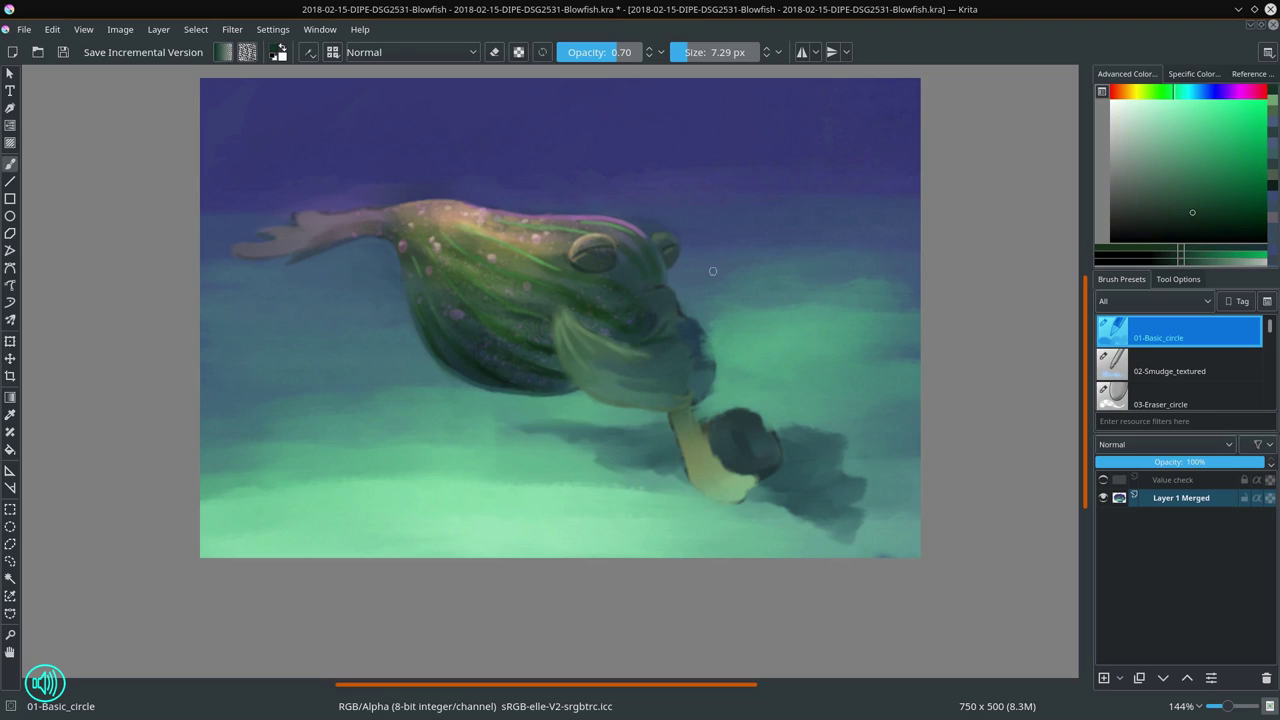
pyautogui.keyDown('ctrl'); pyautogui.click(657, 319); pyautogui.keyUp('ctrl')
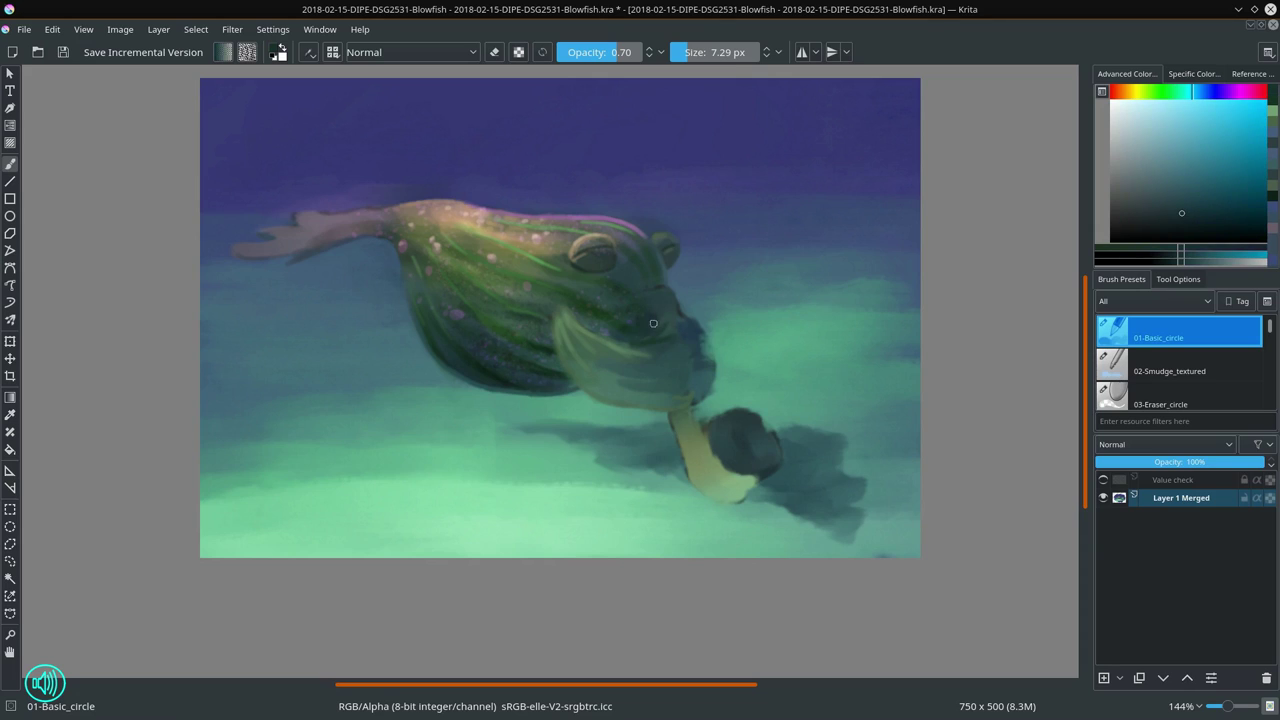
pyautogui.keyDown('ctrl'); pyautogui.click(498, 371); pyautogui.keyUp('ctrl')
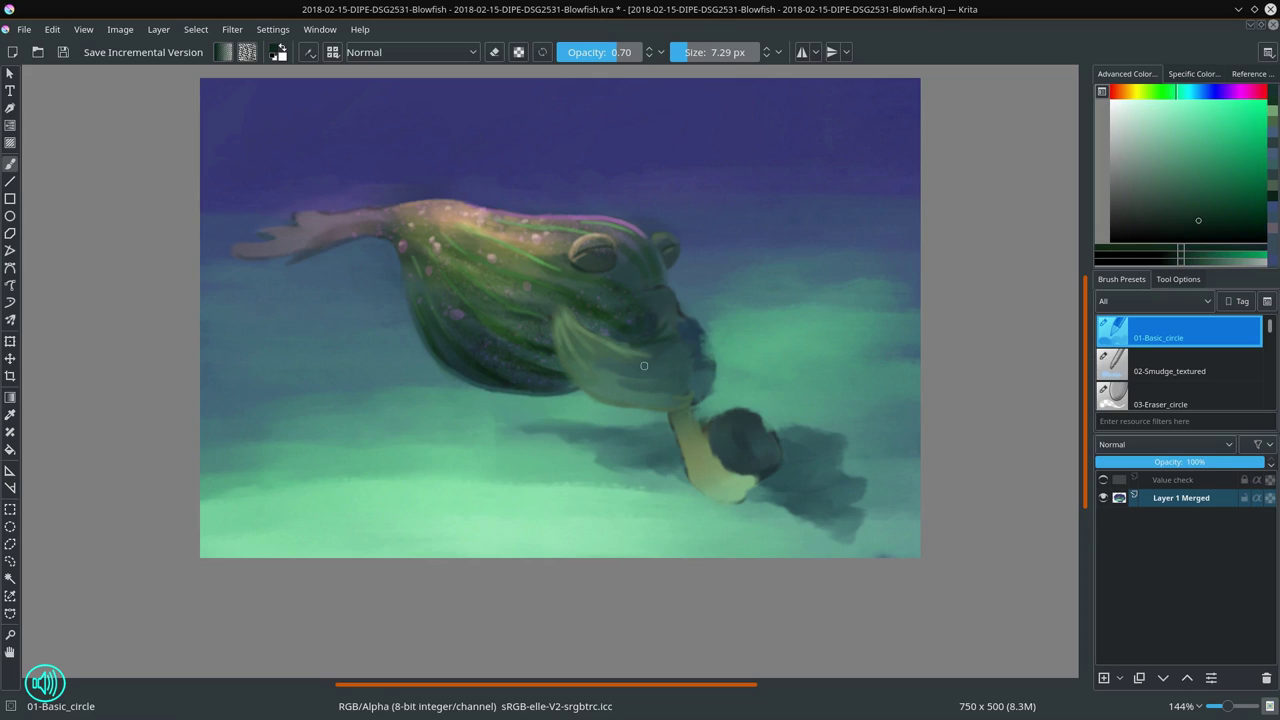
pyautogui.moveTo(671, 371)
pyautogui.mouseDown()
pyautogui.moveTo(692, 364)
pyautogui.moveTo(671, 350)
pyautogui.moveTo(703, 348)
pyautogui.mouseUp()
# Step: Rework the pale area's outer edge and underside with sampled blue and green at 16.13 px, and blend with 02-Smudge_textured
pyautogui.keyDown('ctrl'); pyautogui.click(700, 336); pyautogui.keyUp('ctrl')
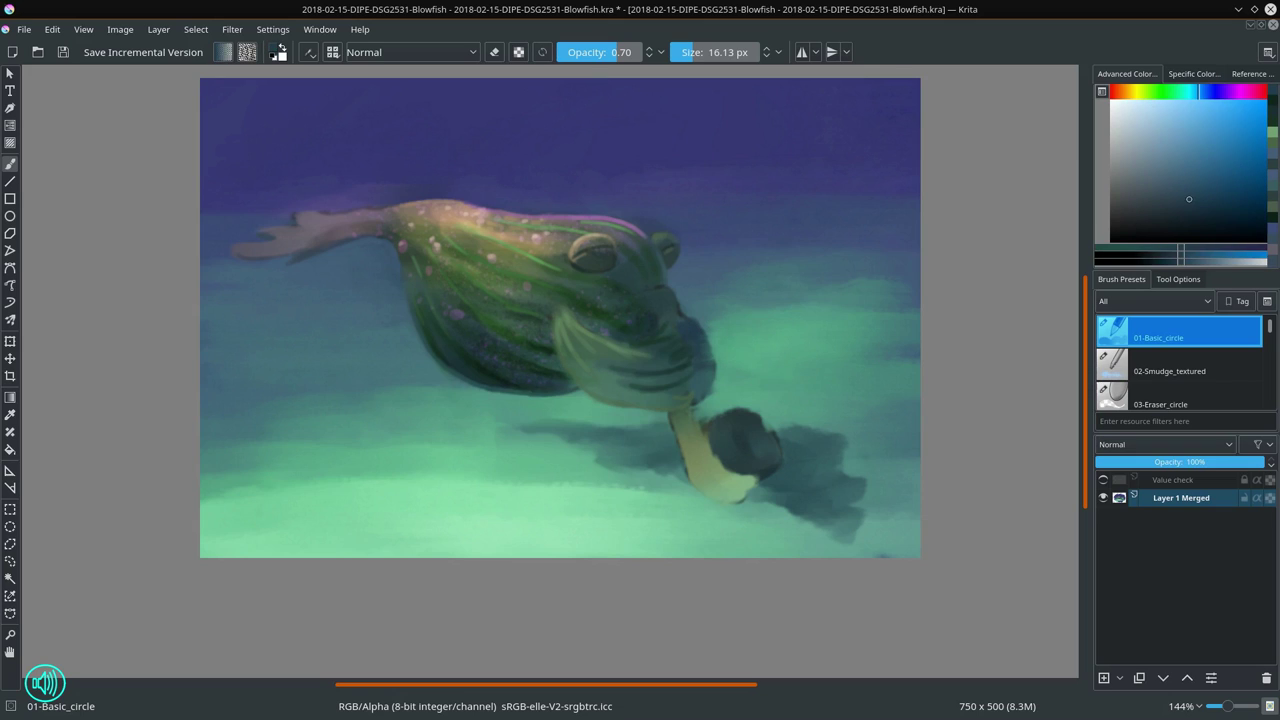
pyautogui.keyDown('ctrl'); pyautogui.click(721, 381); pyautogui.keyUp('ctrl')
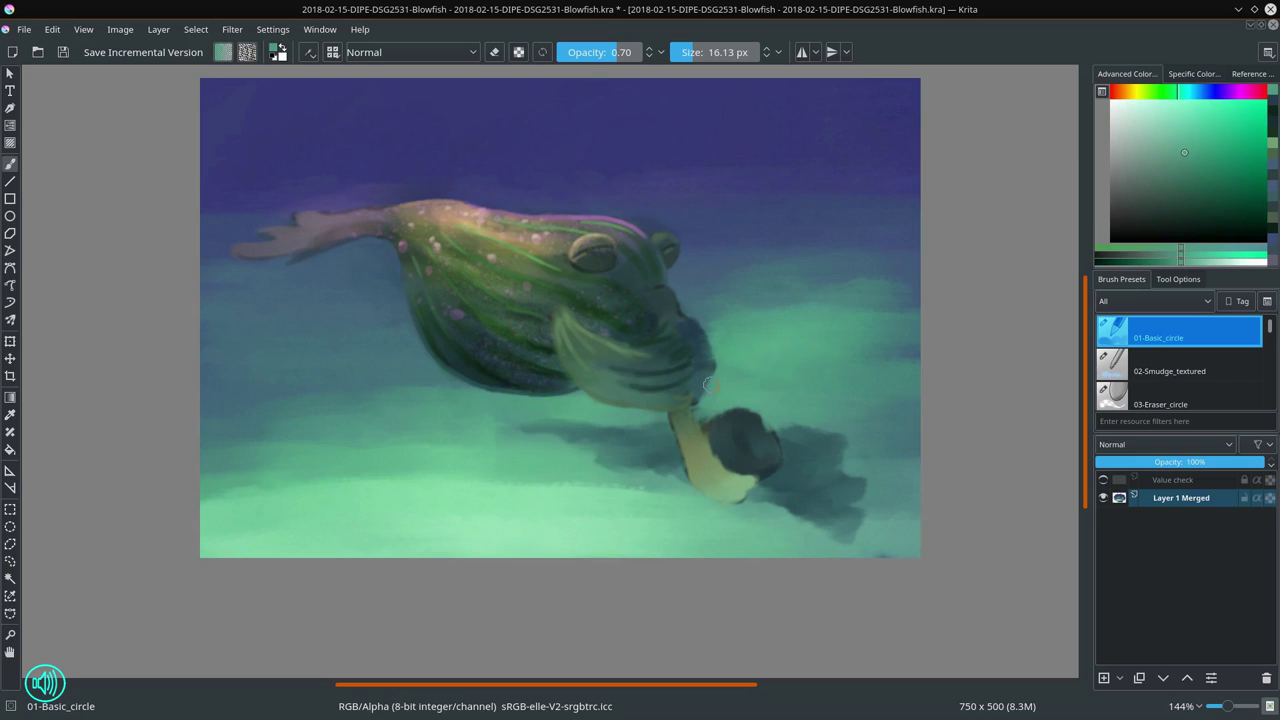
pyautogui.keyDown('ctrl'); pyautogui.click(687, 371); pyautogui.keyUp('ctrl')
pyautogui.moveTo(697, 364)
pyautogui.mouseDown()
pyautogui.moveTo(649, 371)
pyautogui.moveTo(667, 375)
pyautogui.moveTo(632, 395)
pyautogui.mouseUp()
pyautogui.keyDown('ctrl'); pyautogui.click(648, 393); pyautogui.keyUp('ctrl')
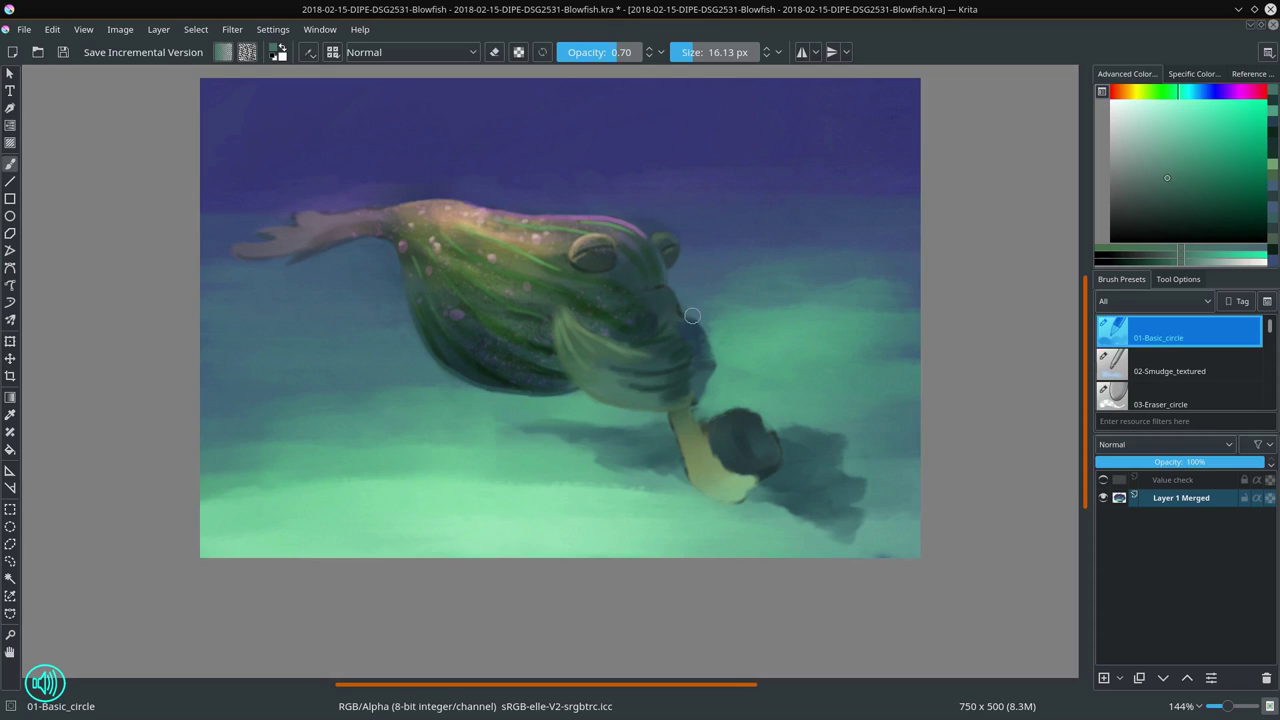
pyautogui.click(1186, 376)
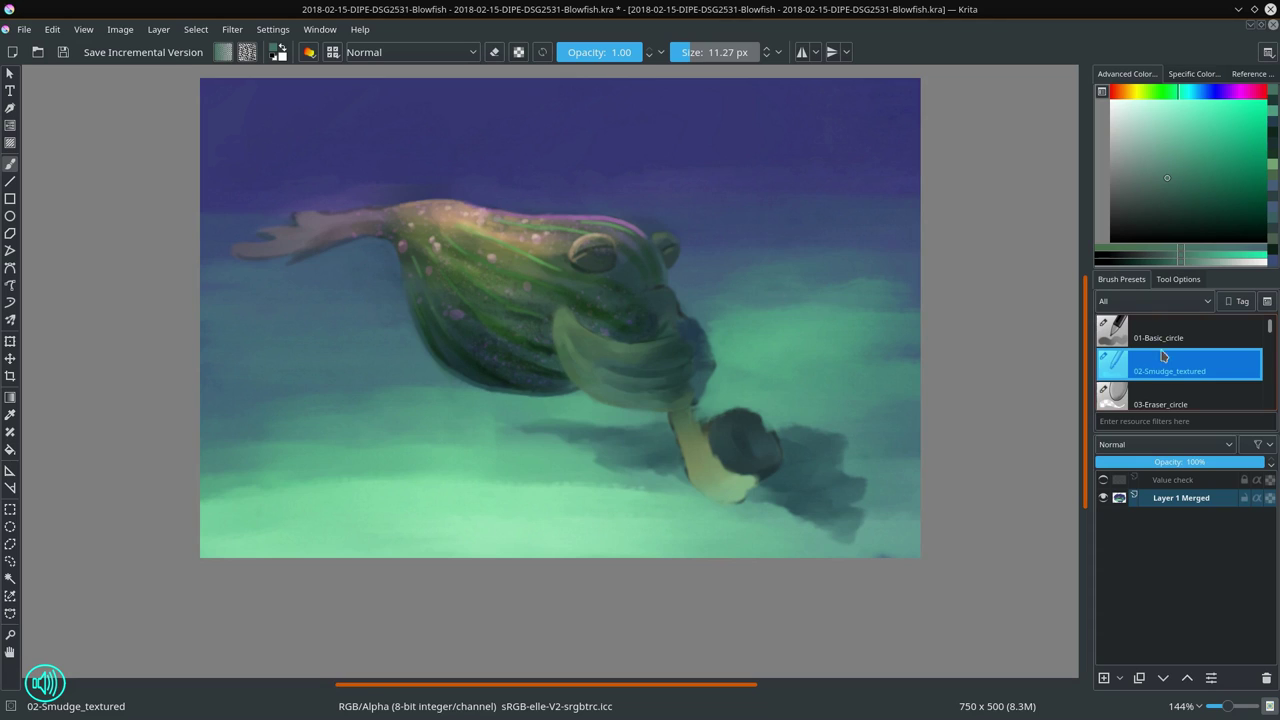
# Step: Paint a short upright pipe stem above the pale area with 01-Basic_circle at 5.79 px in olive green sampled from the pipe
pyautogui.press('/')
pyautogui.keyDown('ctrl'); pyautogui.click(703, 451); pyautogui.keyUp('ctrl')
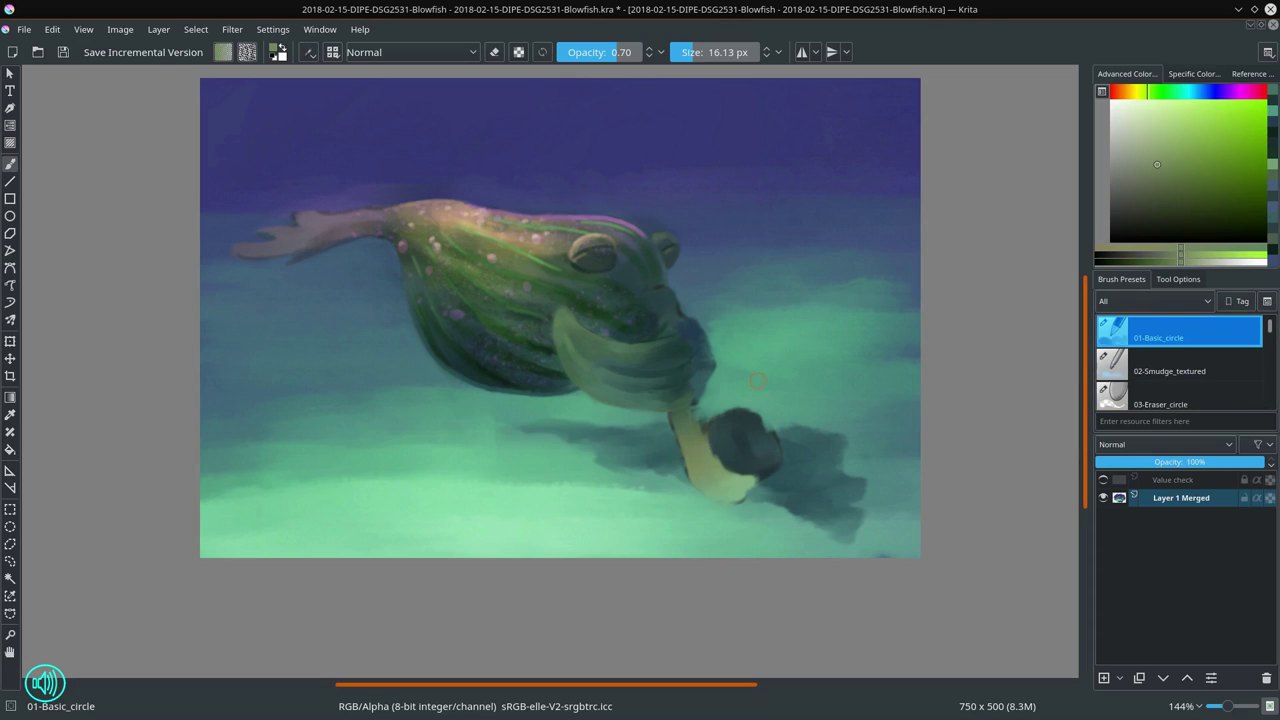
pyautogui.moveTo(758, 381); pyautogui.dragTo(734, 365)
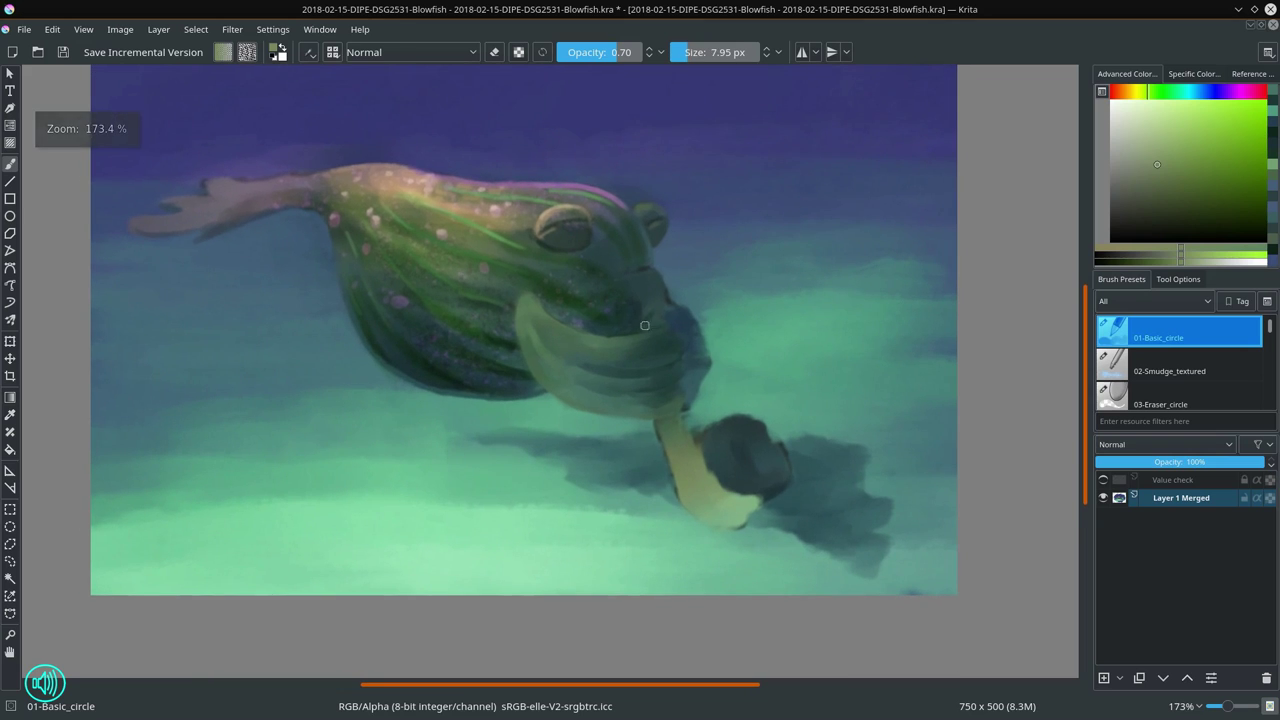
pyautogui.press('[')
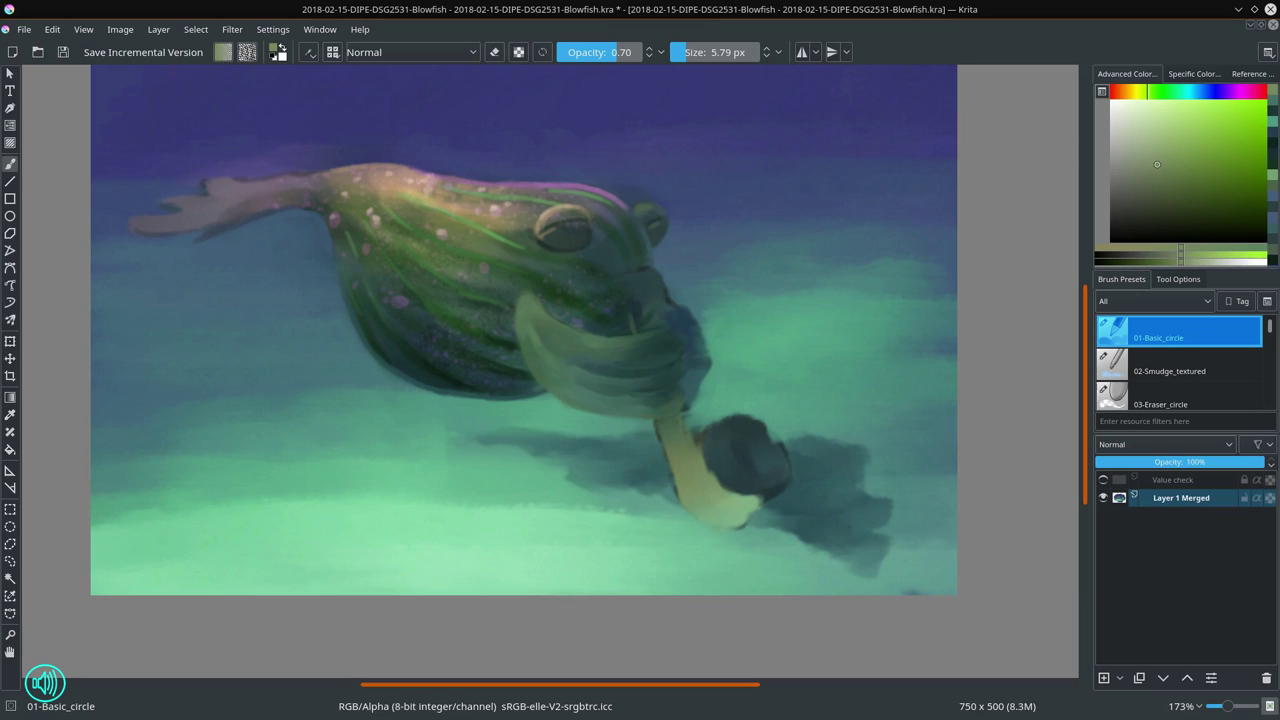
pyautogui.moveTo(635, 307); pyautogui.dragTo(639, 328)
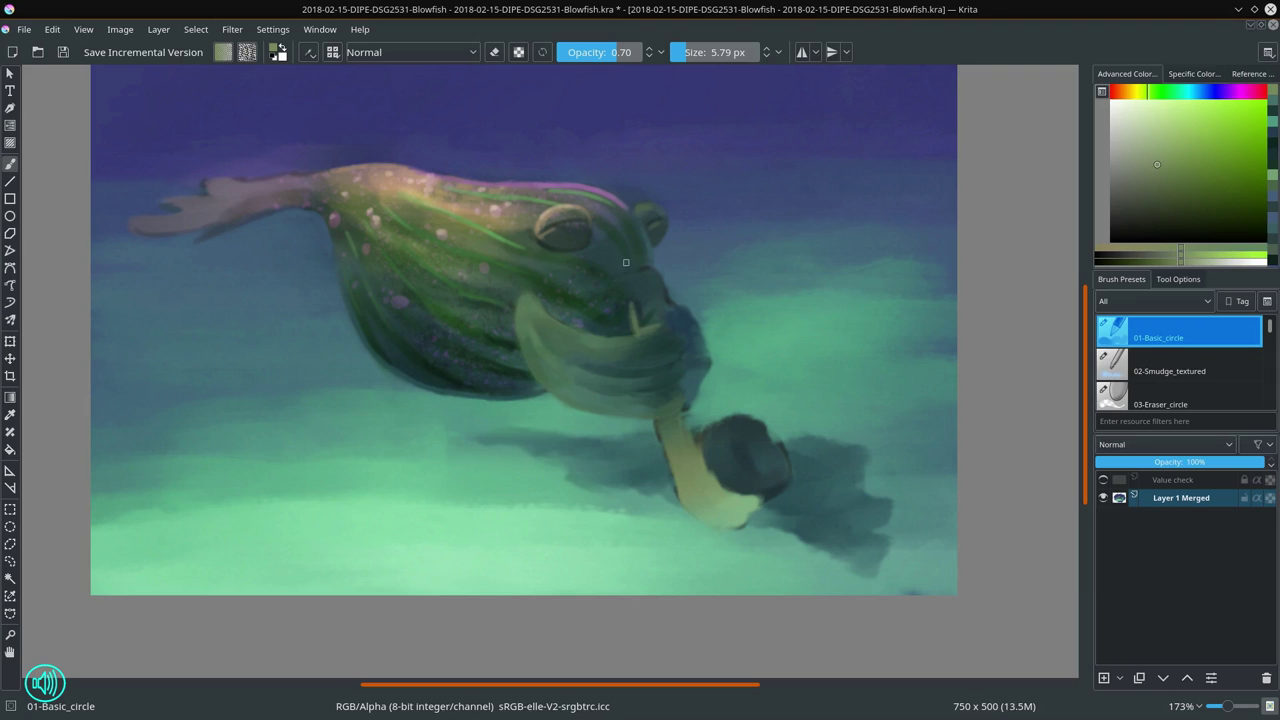
pyautogui.moveTo(632, 307)
pyautogui.mouseDown()
pyautogui.moveTo(622, 280)
pyautogui.moveTo(639, 319)
pyautogui.moveTo(640, 295)
pyautogui.mouseUp()
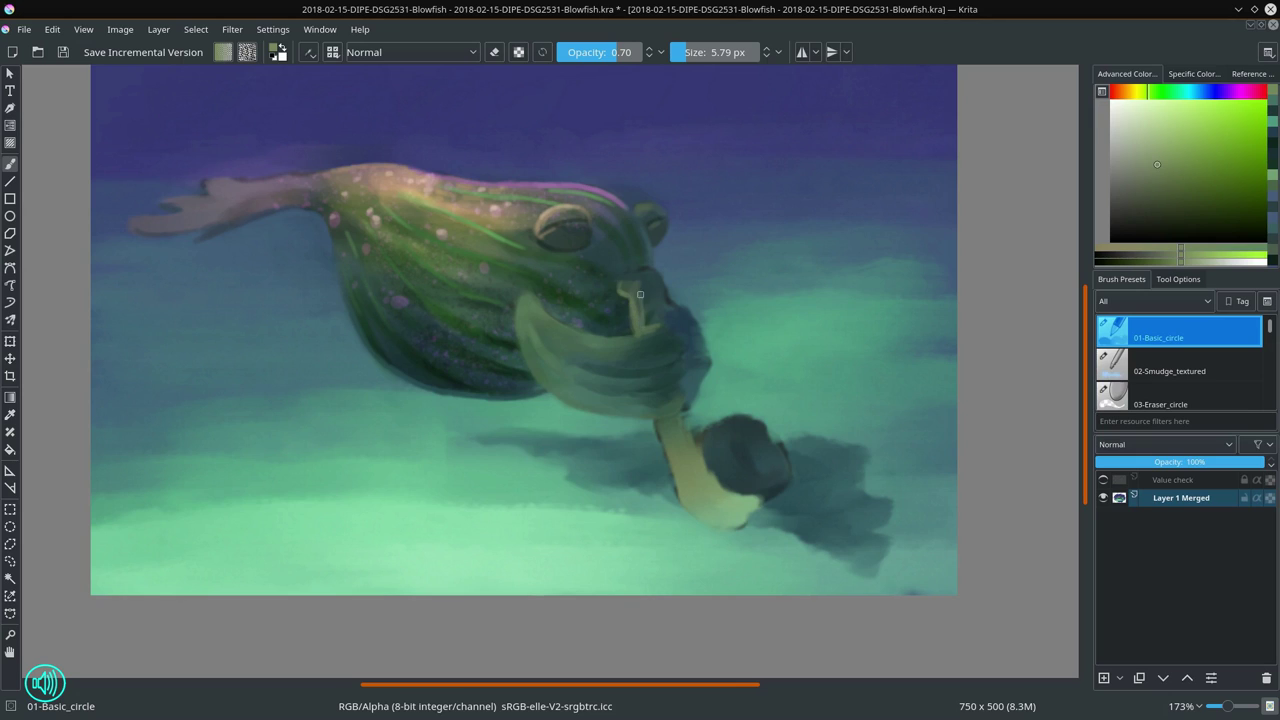
# Step: Shade the short stem with a darker olive and trim its top and outer side with sampled face and background tones
pyautogui.click(1165, 200)
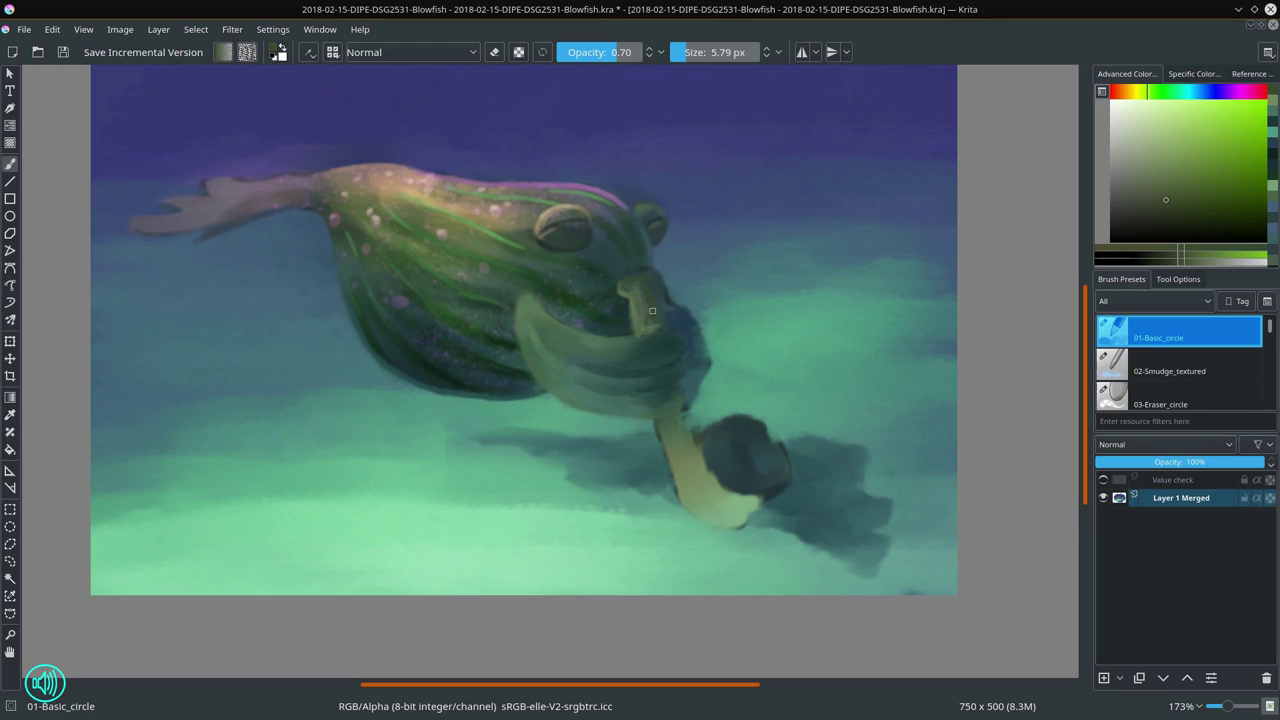
pyautogui.keyDown('ctrl'); pyautogui.click(657, 263); pyautogui.keyUp('ctrl')
pyautogui.moveTo(658, 283); pyautogui.dragTo(666, 294)
pyautogui.keyDown('ctrl'); pyautogui.click(691, 274); pyautogui.keyUp('ctrl')
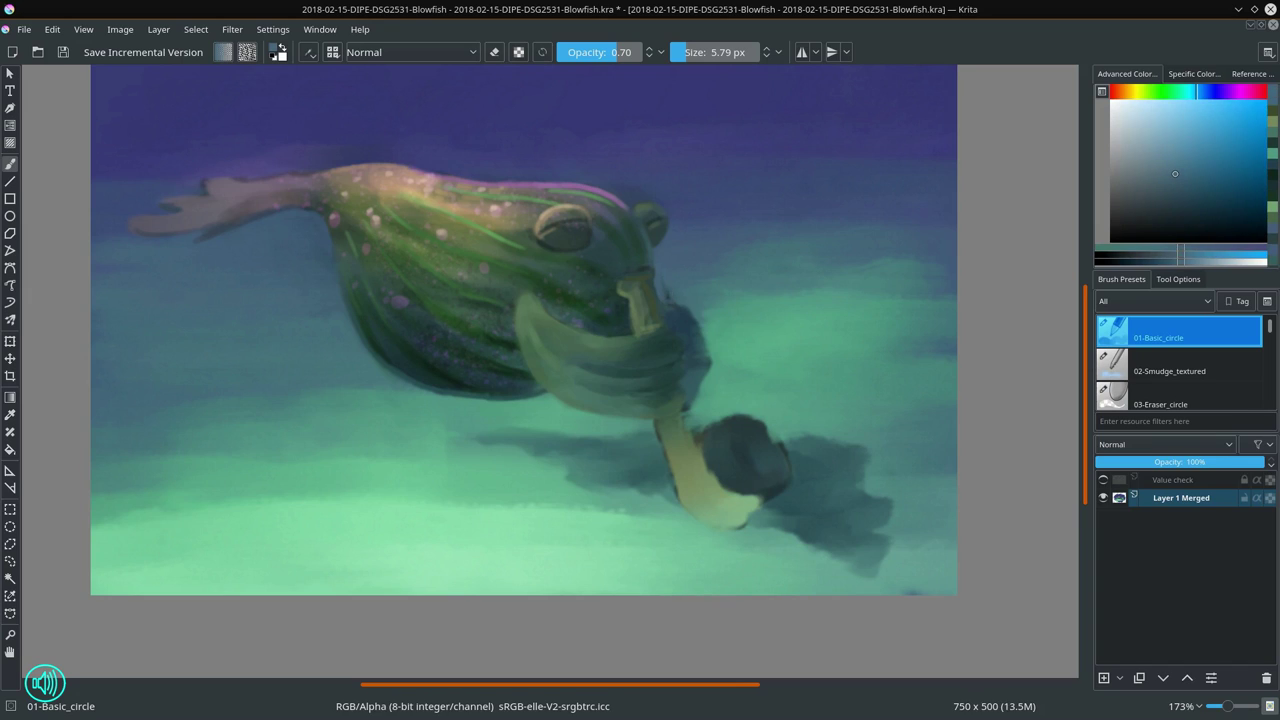
pyautogui.keyDown('ctrl'); pyautogui.click(676, 298); pyautogui.keyUp('ctrl')
pyautogui.keyDown('ctrl'); pyautogui.click(648, 259); pyautogui.keyUp('ctrl')
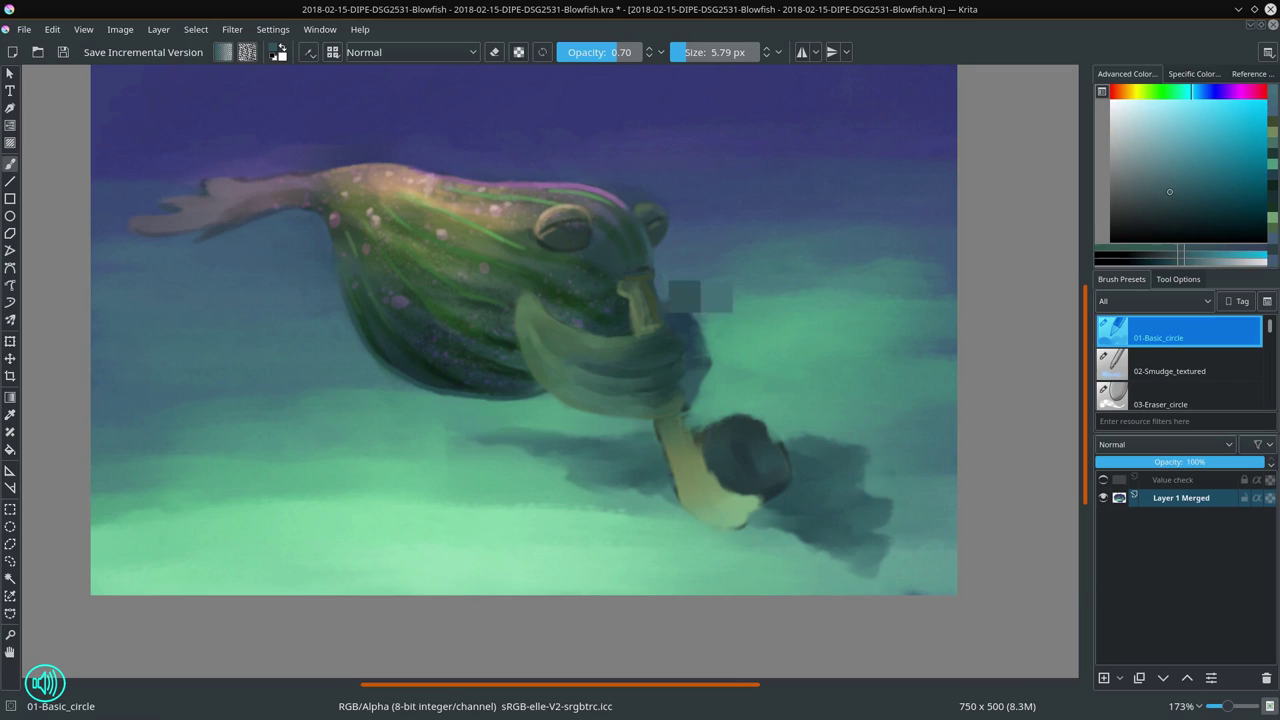
pyautogui.moveTo(645, 267); pyautogui.dragTo(639, 258)
pyautogui.keyDown('ctrl'); pyautogui.click(646, 257); pyautogui.keyUp('ctrl')
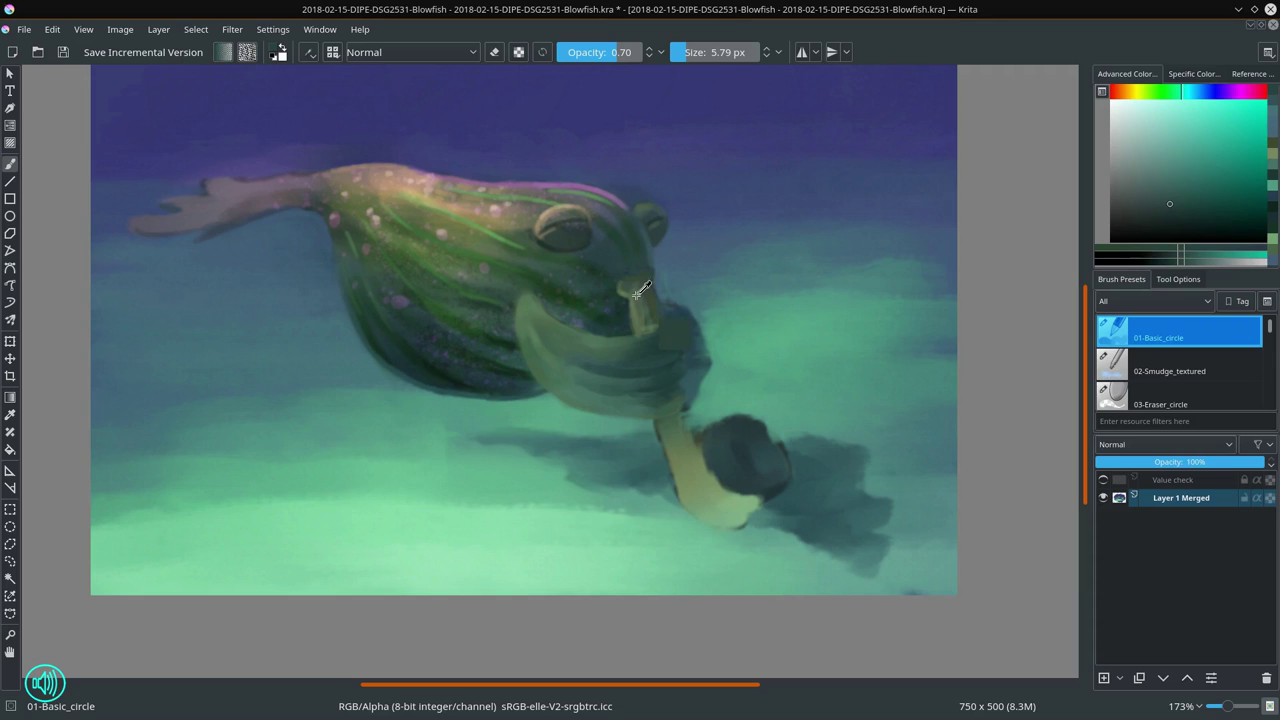
# Step: Soften the short stem's inner edge with 02-Smudge_textured, reducing the brush to 9.03 px and 6.75 px
pyautogui.keyDown('ctrl'); pyautogui.click(643, 289); pyautogui.keyUp('ctrl')
pyautogui.click(1176, 372)
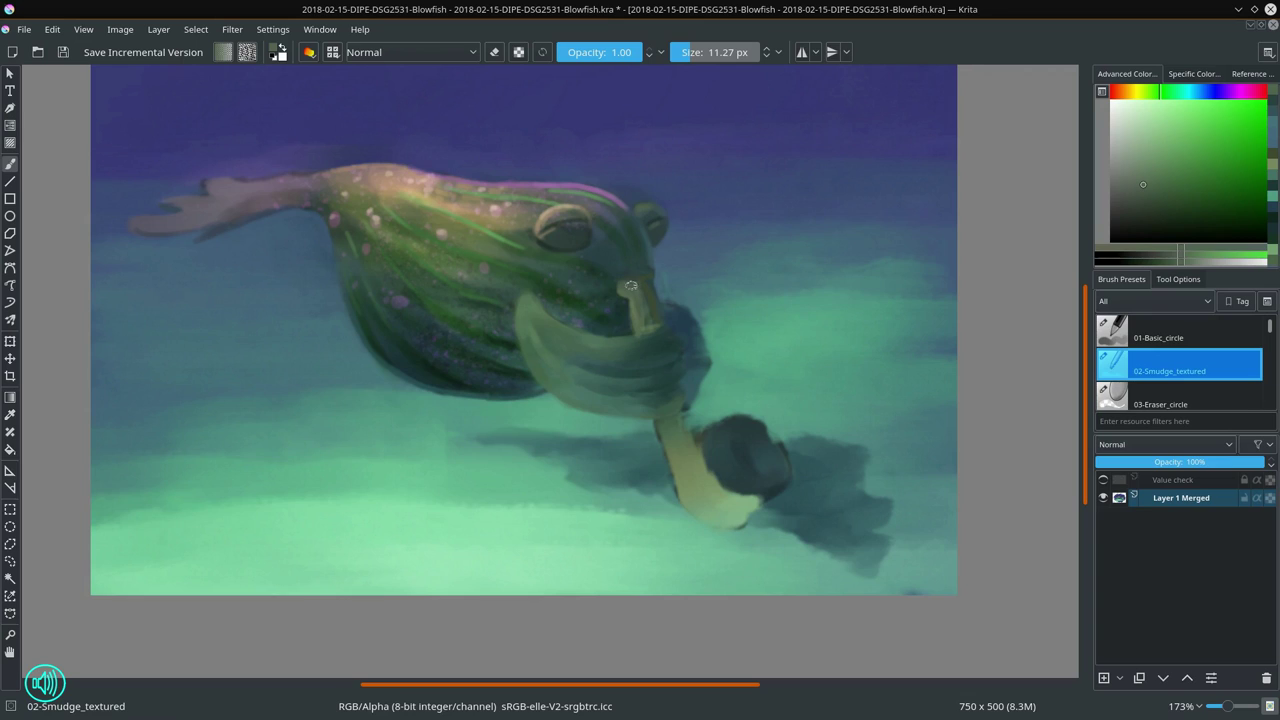
pyautogui.press('[')
pyautogui.keyDown('ctrl'); pyautogui.click(627, 308); pyautogui.keyUp('ctrl')
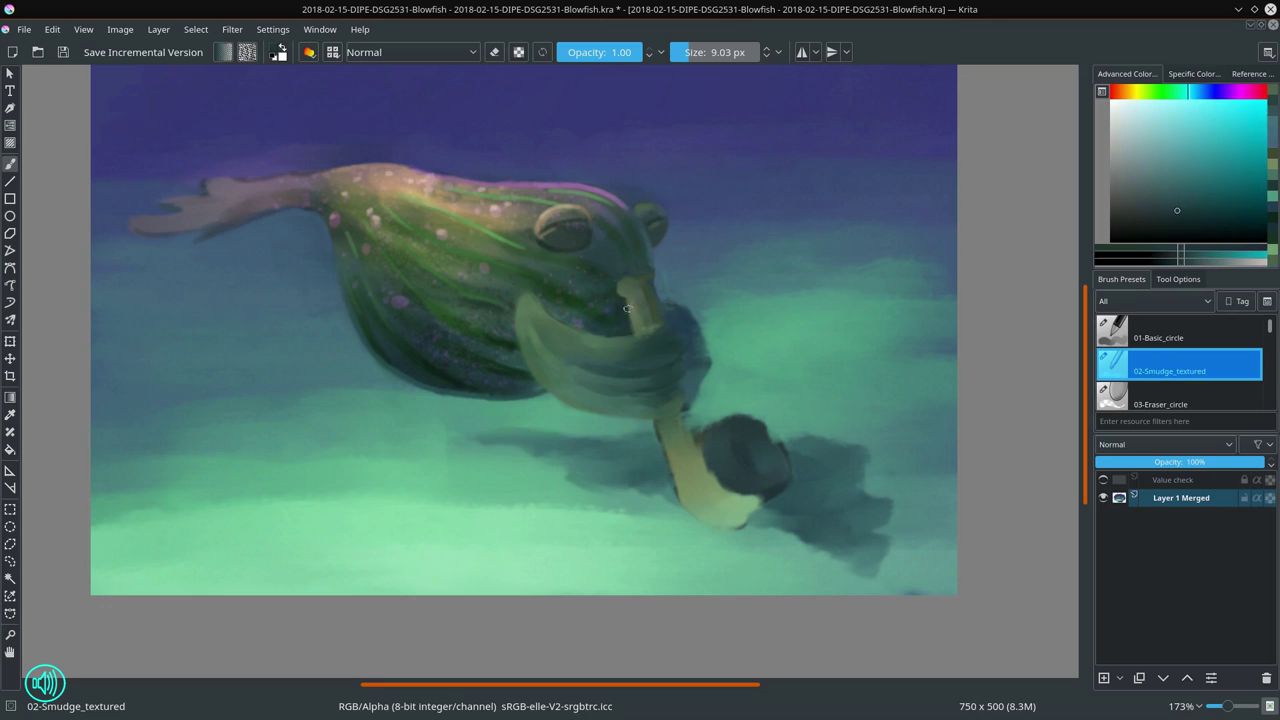
pyautogui.moveTo(626, 309); pyautogui.dragTo(628, 307)
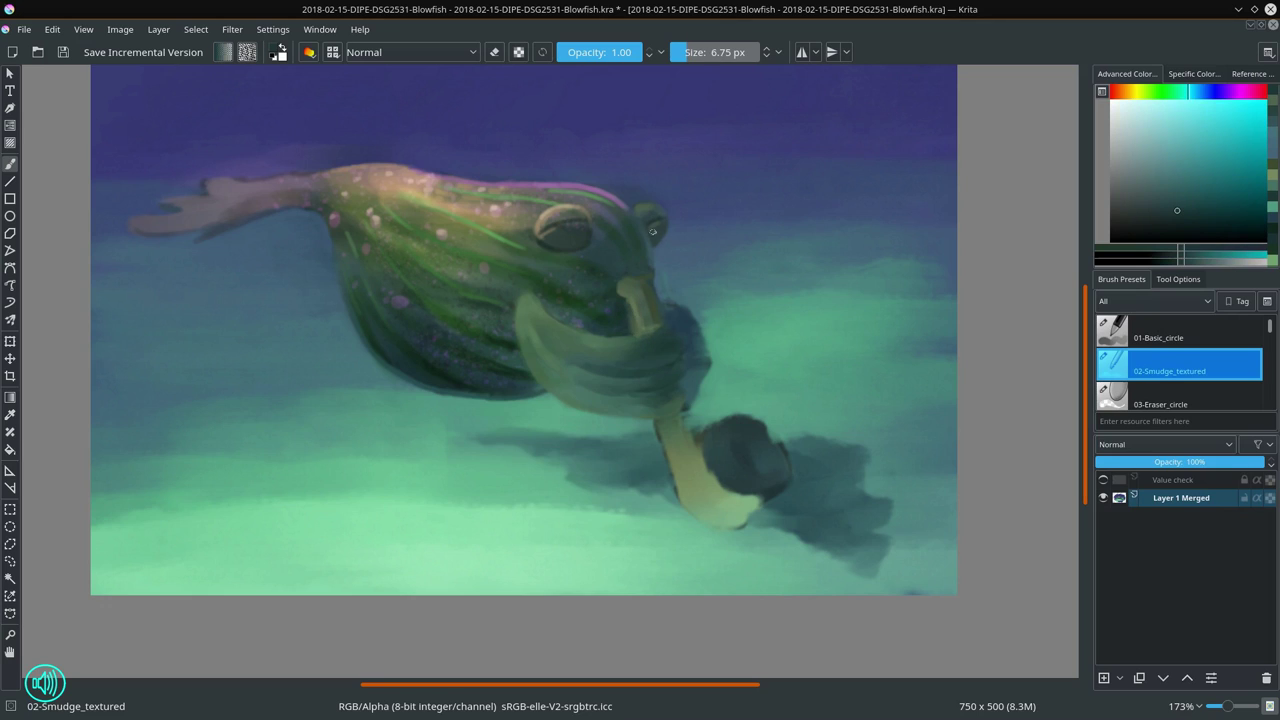
# Step: Sharpen the short stem's inner edge with dark green using 01-Basic_circle at 3.20 px
pyautogui.click(1177, 339)
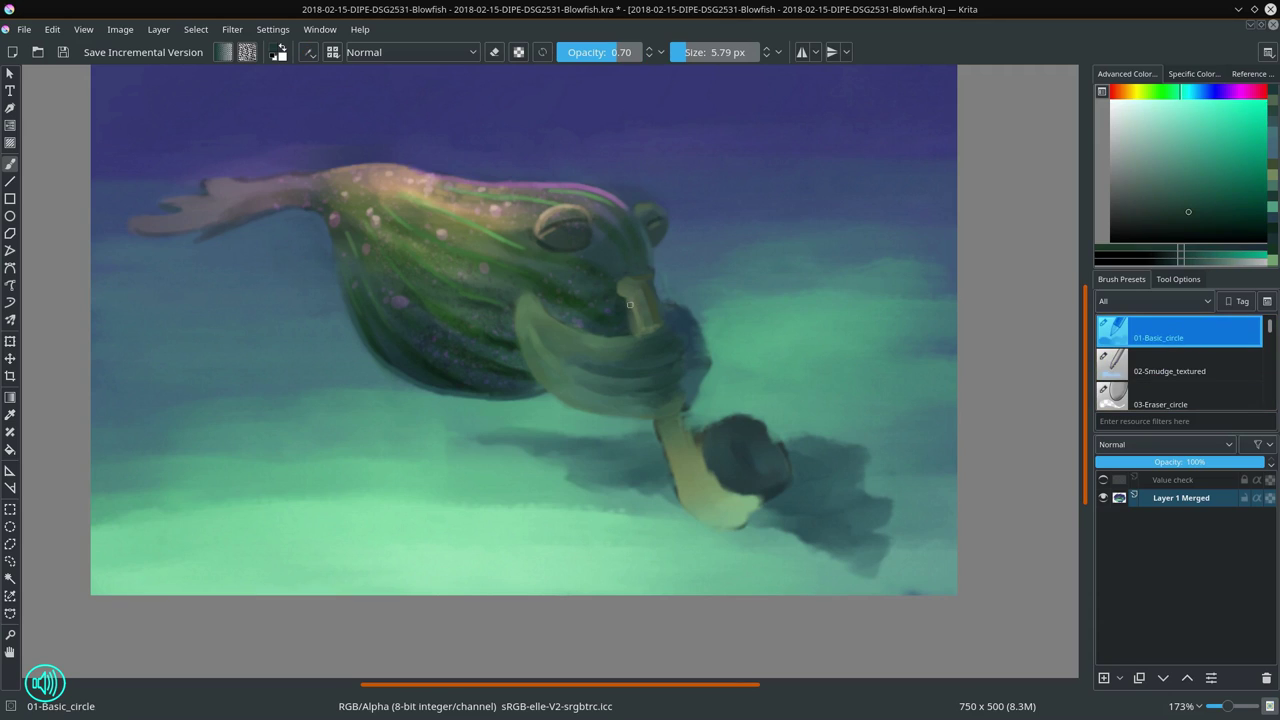
pyautogui.click(627, 309)
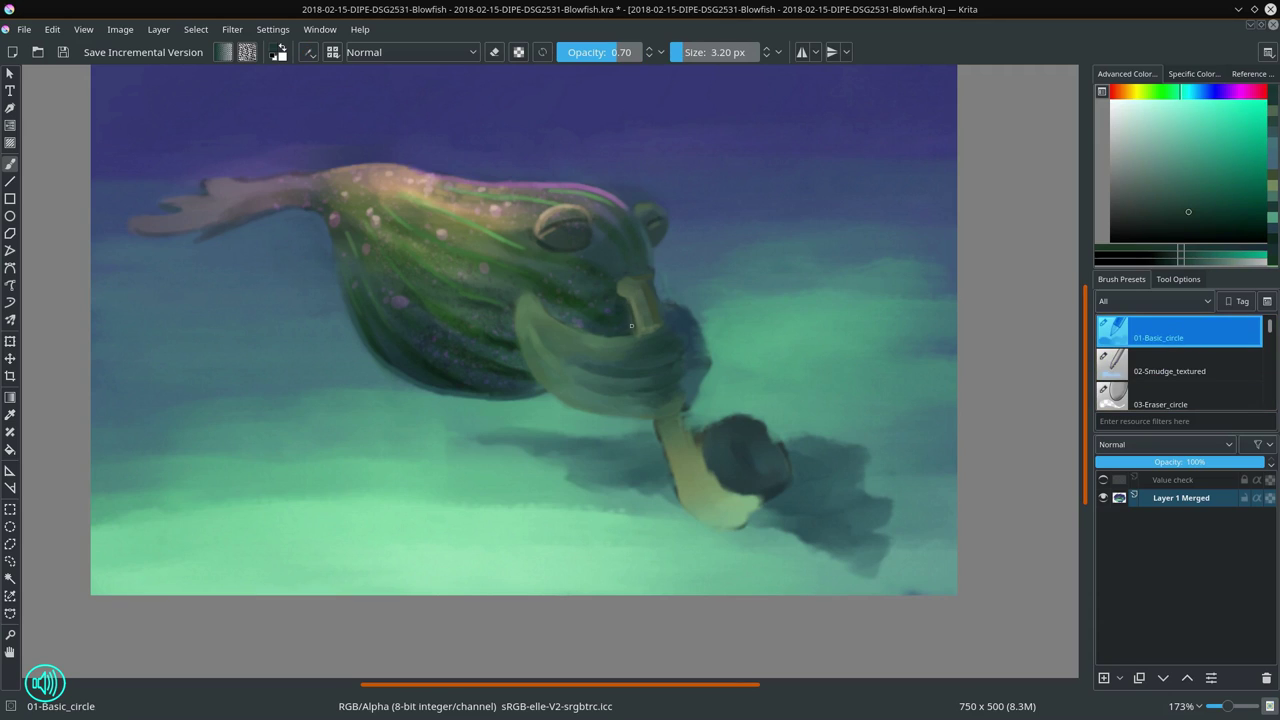
pyautogui.moveTo(631, 325); pyautogui.dragTo(633, 315)
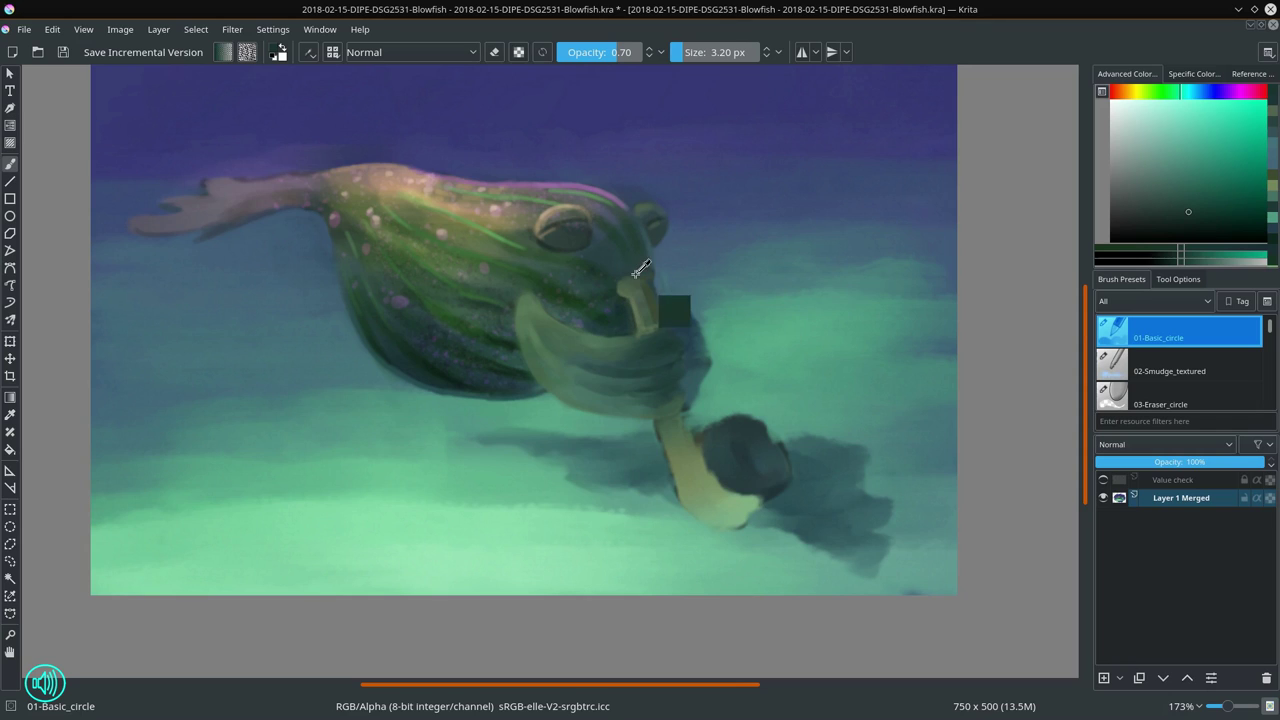
# Step: Extend the face contour below the far eye down alongside the short stem with sampled dark teal
pyautogui.keyDown('ctrl'); pyautogui.click(627, 280); pyautogui.keyUp('ctrl')
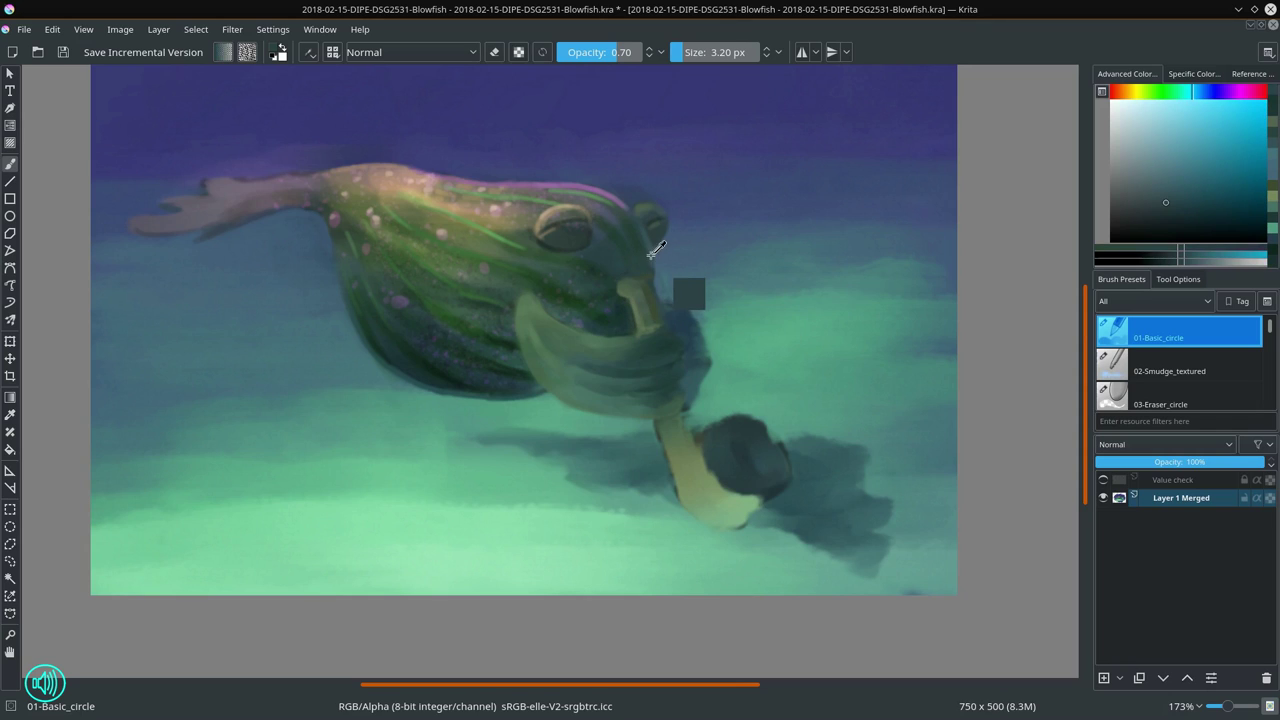
pyautogui.keyDown('ctrl'); pyautogui.click(632, 257); pyautogui.keyUp('ctrl')
pyautogui.moveTo(650, 254); pyautogui.dragTo(655, 286)
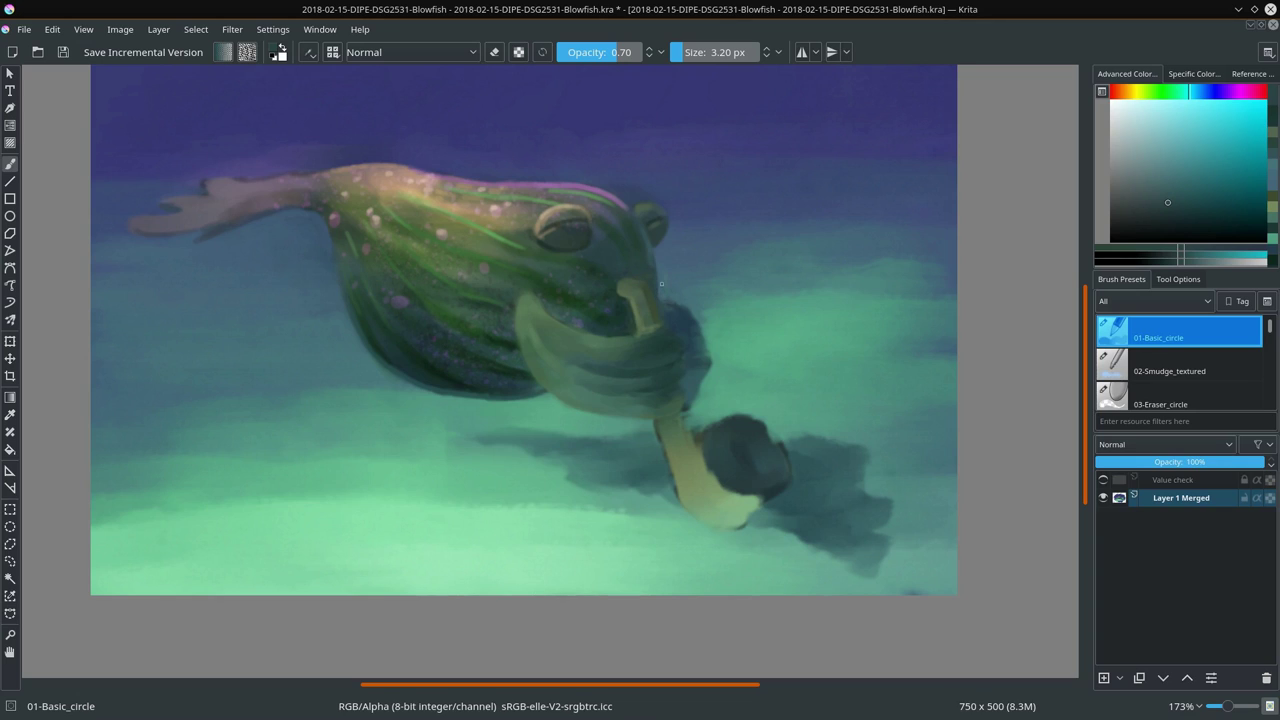
pyautogui.keyDown('ctrl'); pyautogui.click(673, 308); pyautogui.keyUp('ctrl')
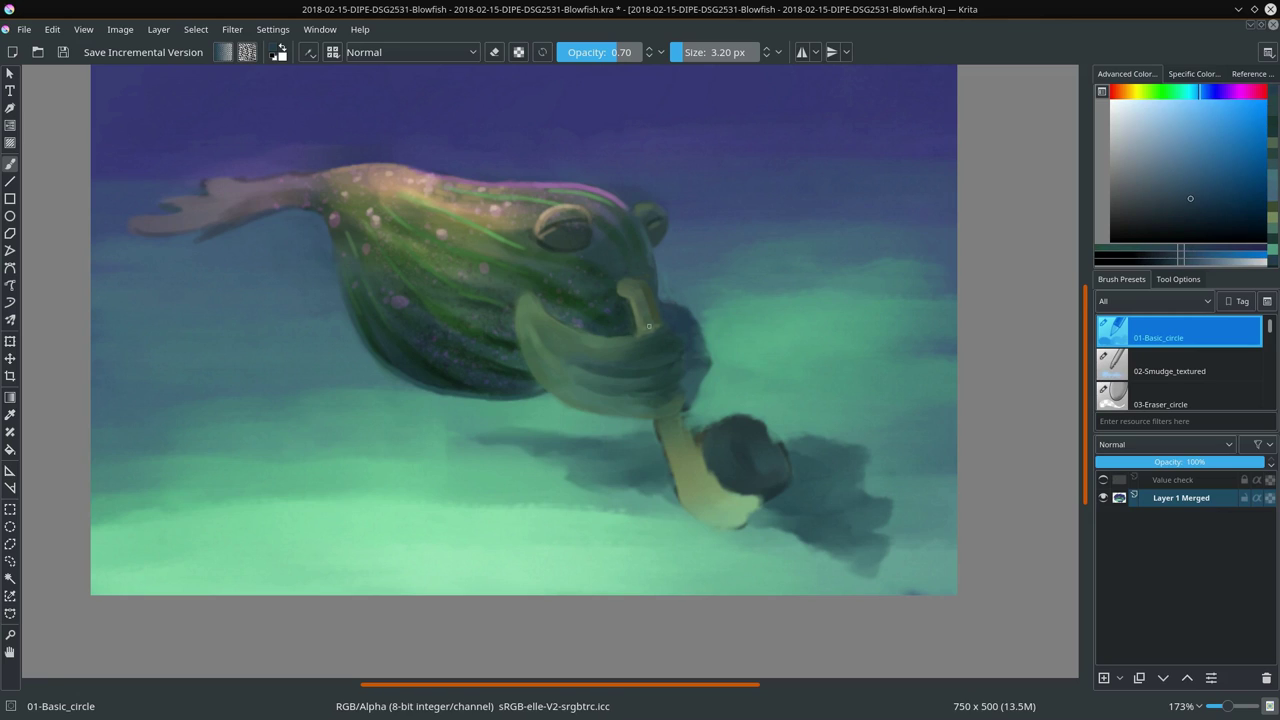
# Step: Refine the short stem's base and outer side with sampled olive, green and dark blue at 3.20 px
pyautogui.keyDown('ctrl'); pyautogui.click(646, 326); pyautogui.keyUp('ctrl')
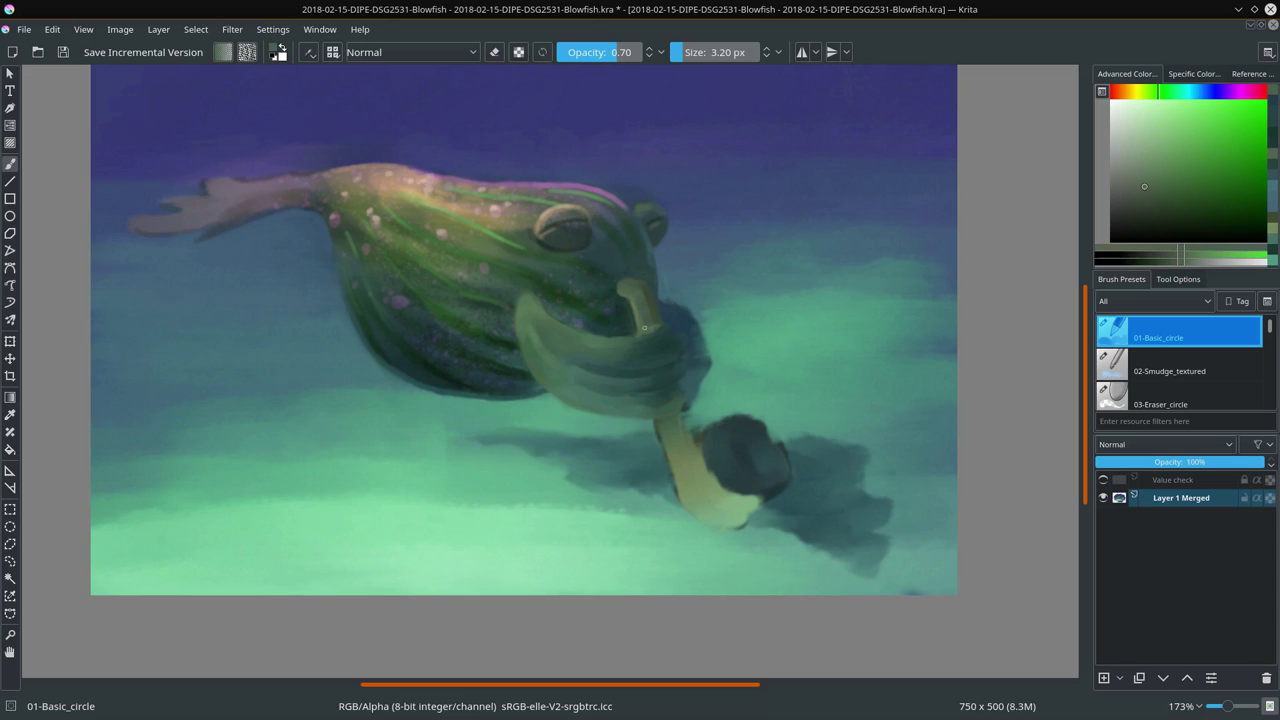
pyautogui.keyDown('ctrl'); pyautogui.click(656, 330); pyautogui.keyUp('ctrl')
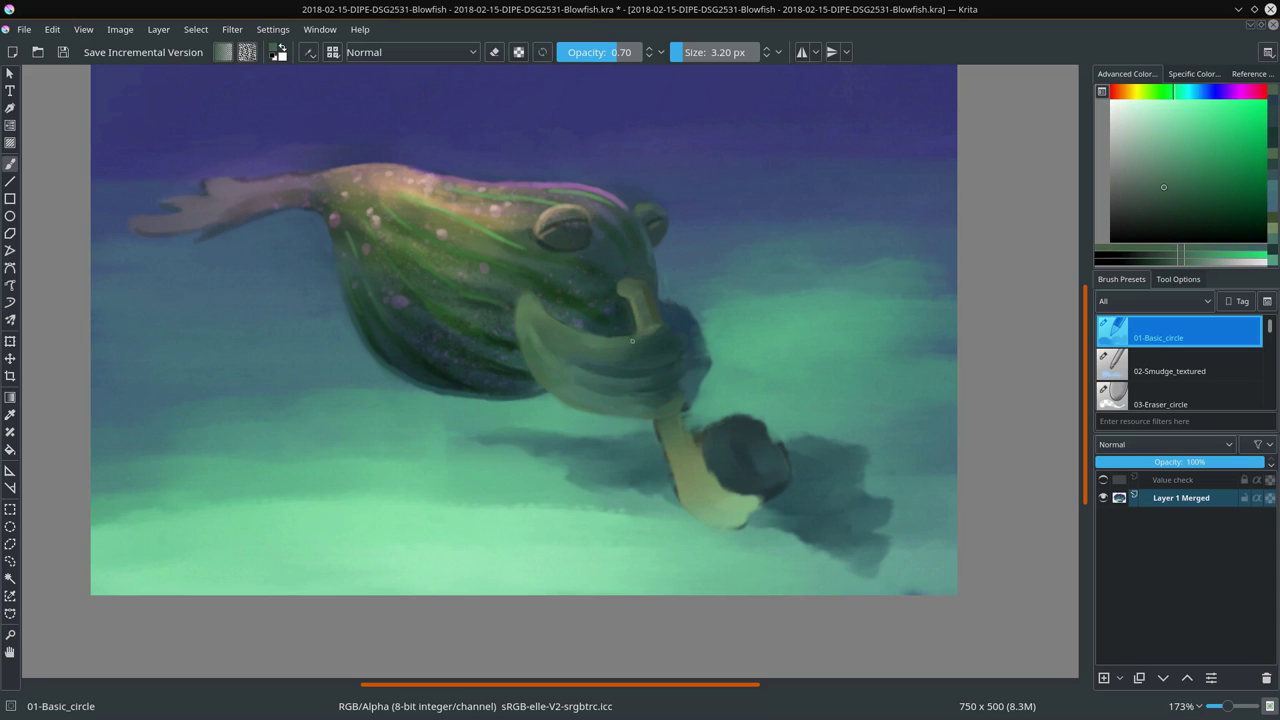
pyautogui.keyDown('ctrl'); pyautogui.click(669, 305); pyautogui.keyUp('ctrl')
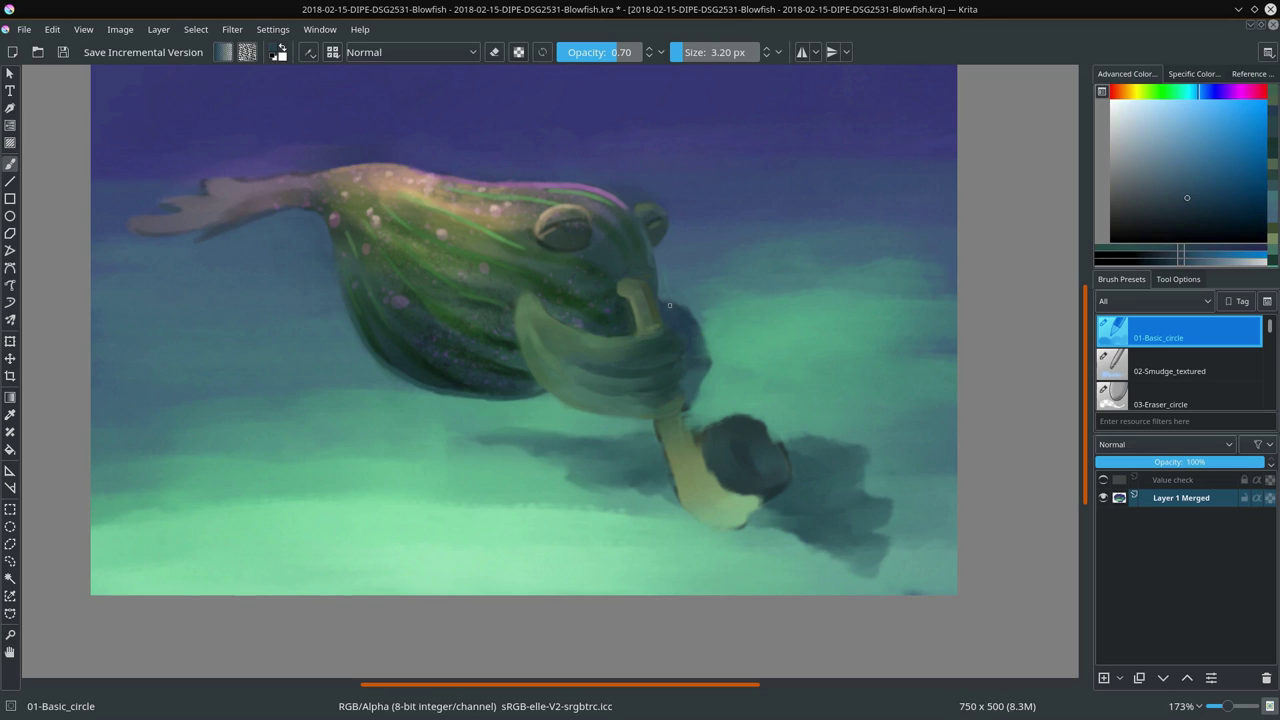
pyautogui.keyDown('ctrl'); pyautogui.click(674, 268); pyautogui.keyUp('ctrl')
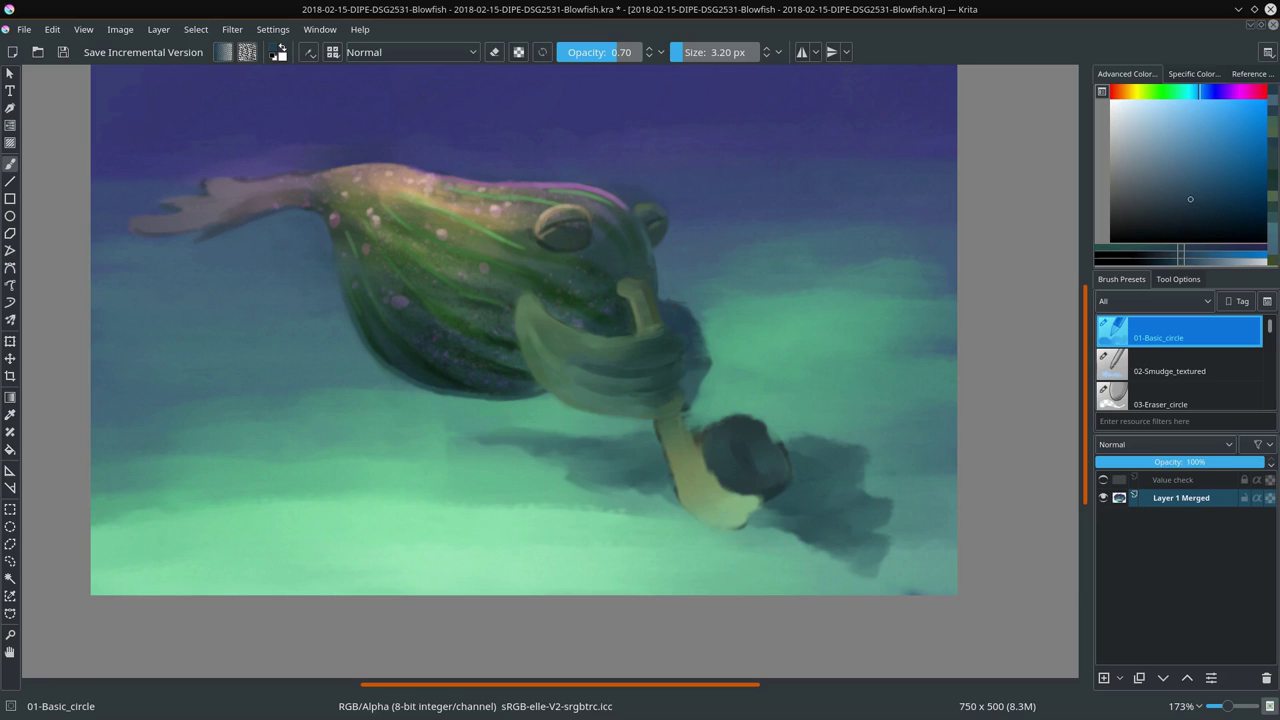
# Step: Paint a lighter teal along the lower face's outer edge at 5.76 px and blend it with 02-Smudge_textured
pyautogui.keyDown('ctrl'); pyautogui.click(700, 376); pyautogui.keyUp('ctrl')
pyautogui.click(1179, 165)
pyautogui.keyDown('shift'); pyautogui.moveTo(697, 366); pyautogui.dragTo(700, 366); pyautogui.keyUp('shift')
pyautogui.moveTo(700, 370); pyautogui.dragTo(698, 336)
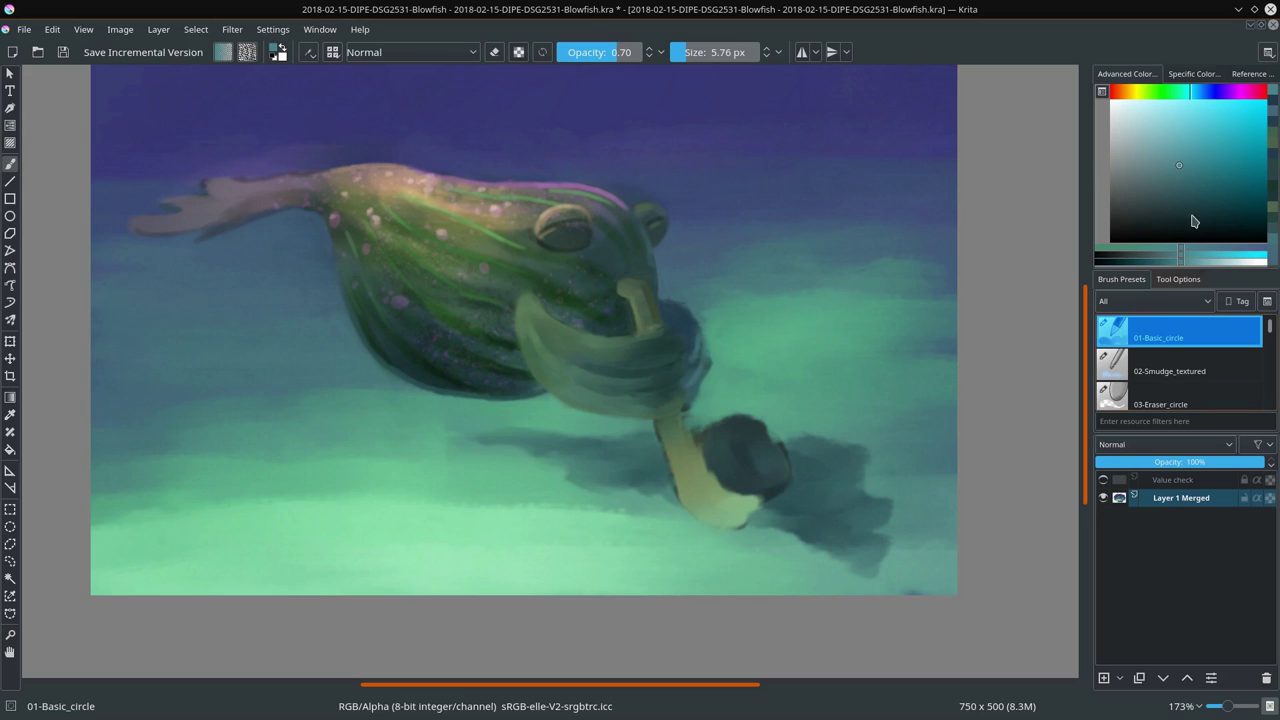
pyautogui.click(1130, 372)
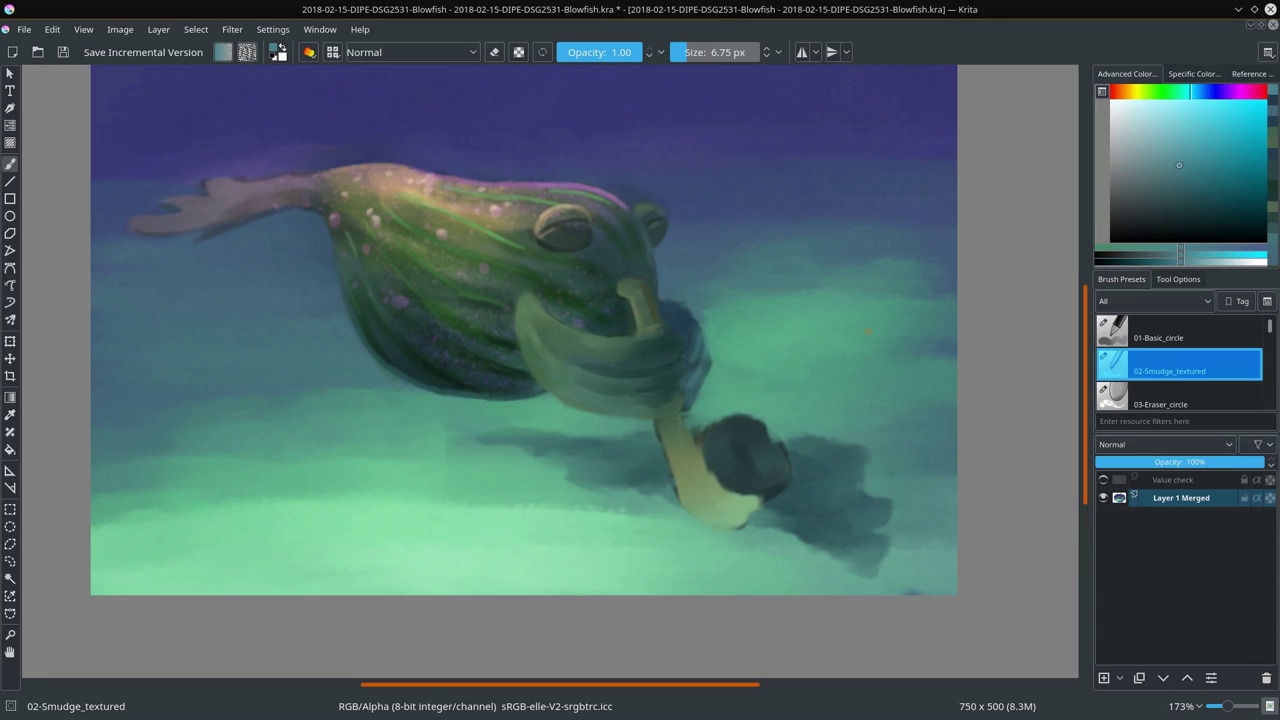
# Step: Set the 01-Basic_circle brush to the Color Dodge blending mode with 0.31 opacity
pyautogui.click(1176, 331)
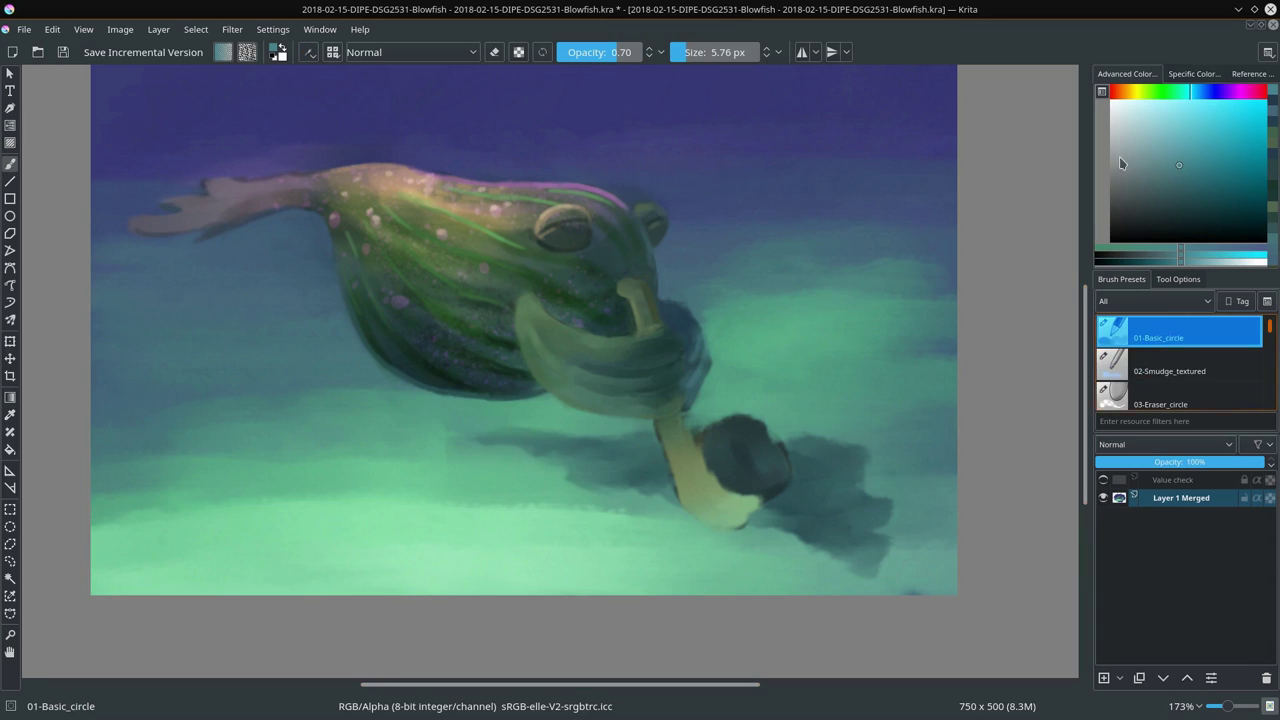
pyautogui.click(458, 52)
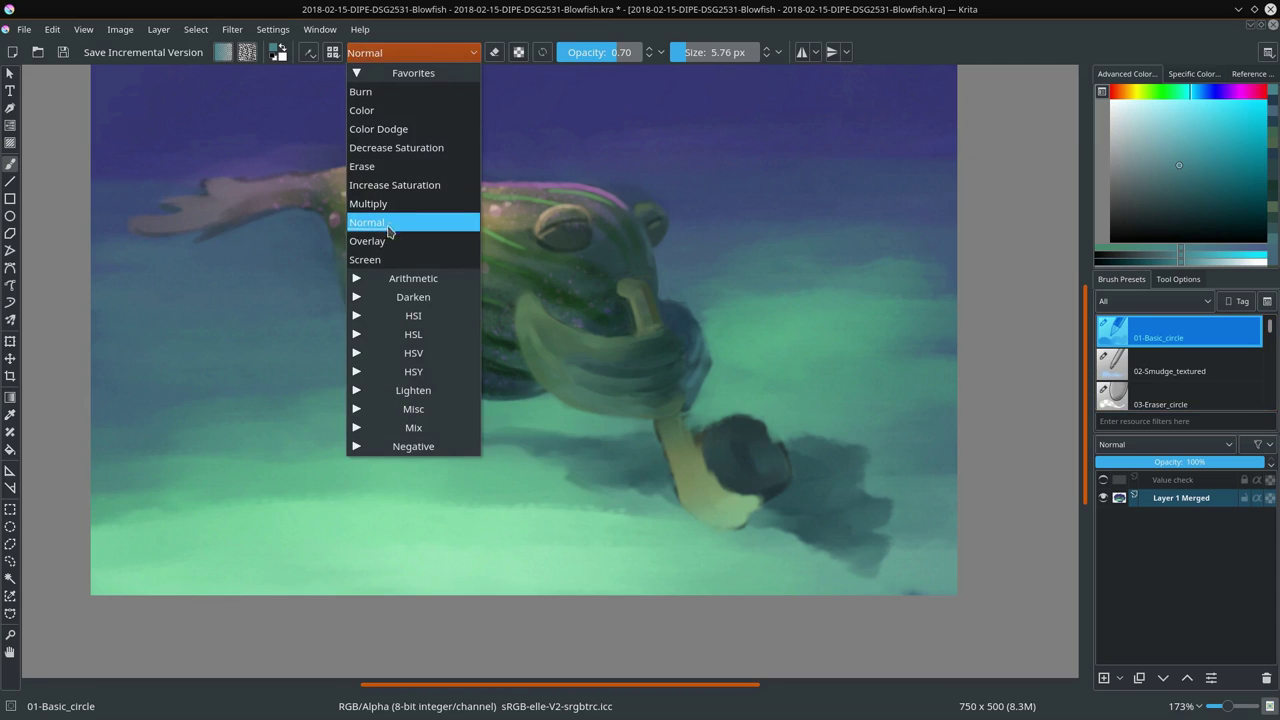
pyautogui.click(401, 129)
pyautogui.click(590, 52)
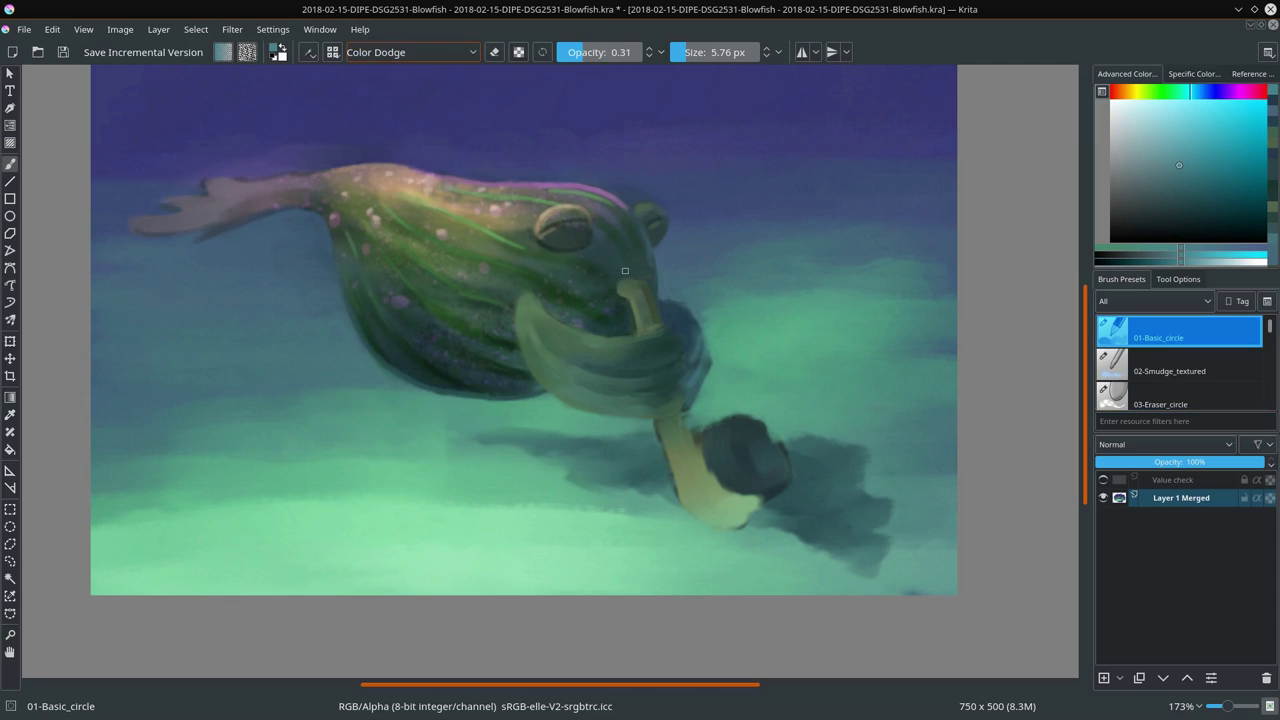
# Step: Lighten the face beside the mouthpiece's upper end with the brush in Screen mode at 12.40 px and 0.31 opacity
pyautogui.moveTo(609, 274)
pyautogui.mouseDown()
pyautogui.moveTo(626, 270)
pyautogui.moveTo(600, 280)
pyautogui.moveTo(616, 276)
pyautogui.mouseUp()
pyautogui.hotkey('ctrl', 'z')
pyautogui.click(410, 52)
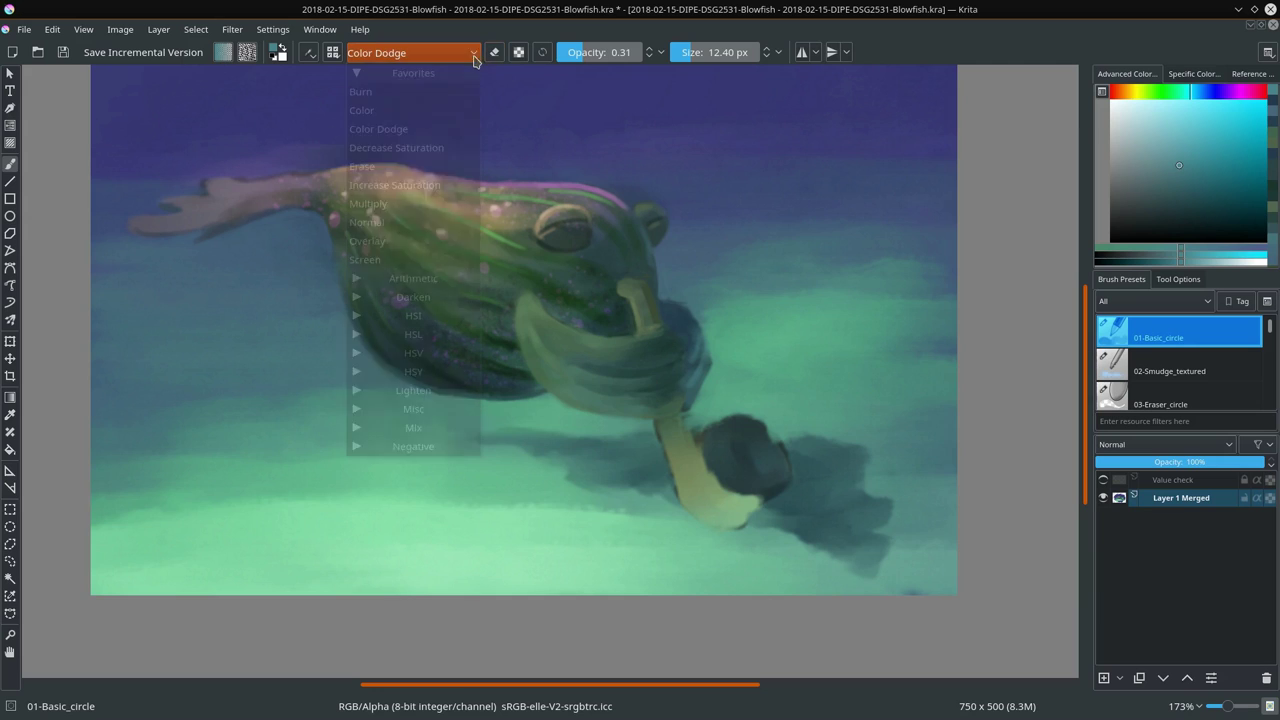
pyautogui.click(396, 258)
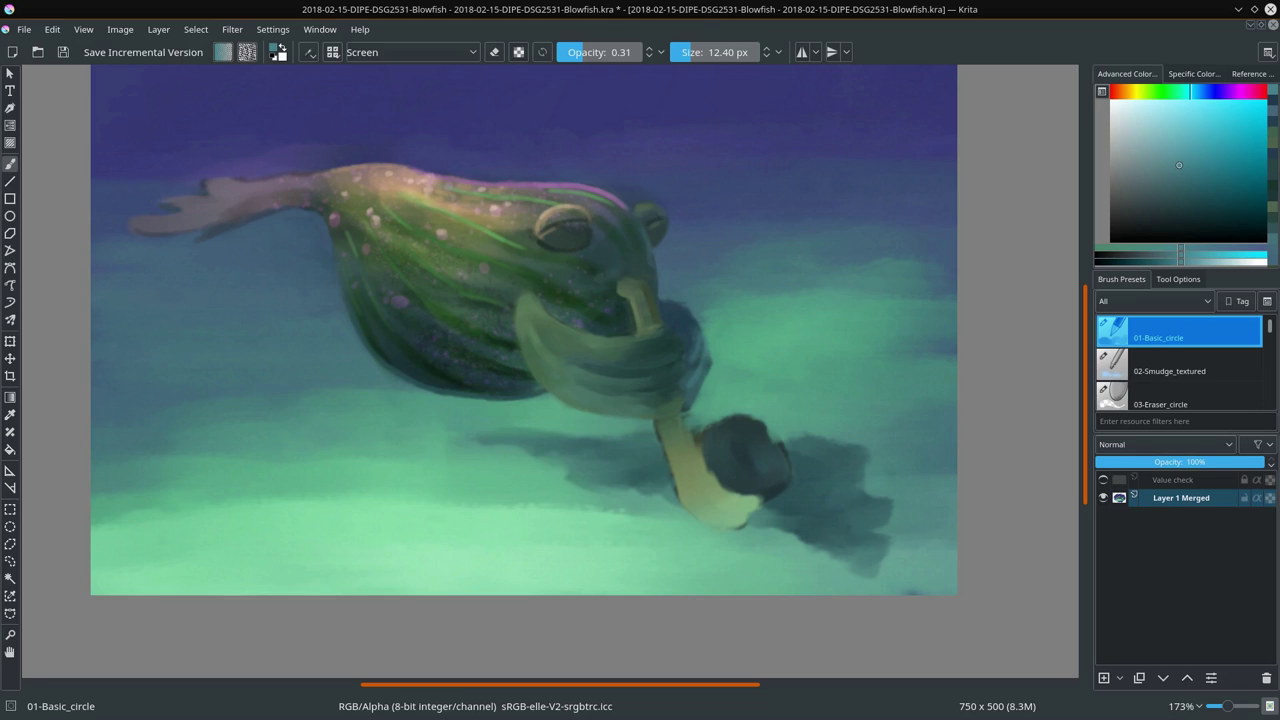
pyautogui.moveTo(619, 268)
pyautogui.mouseDown()
pyautogui.moveTo(600, 287)
pyautogui.moveTo(611, 288)
pyautogui.moveTo(600, 281)
pyautogui.mouseUp()
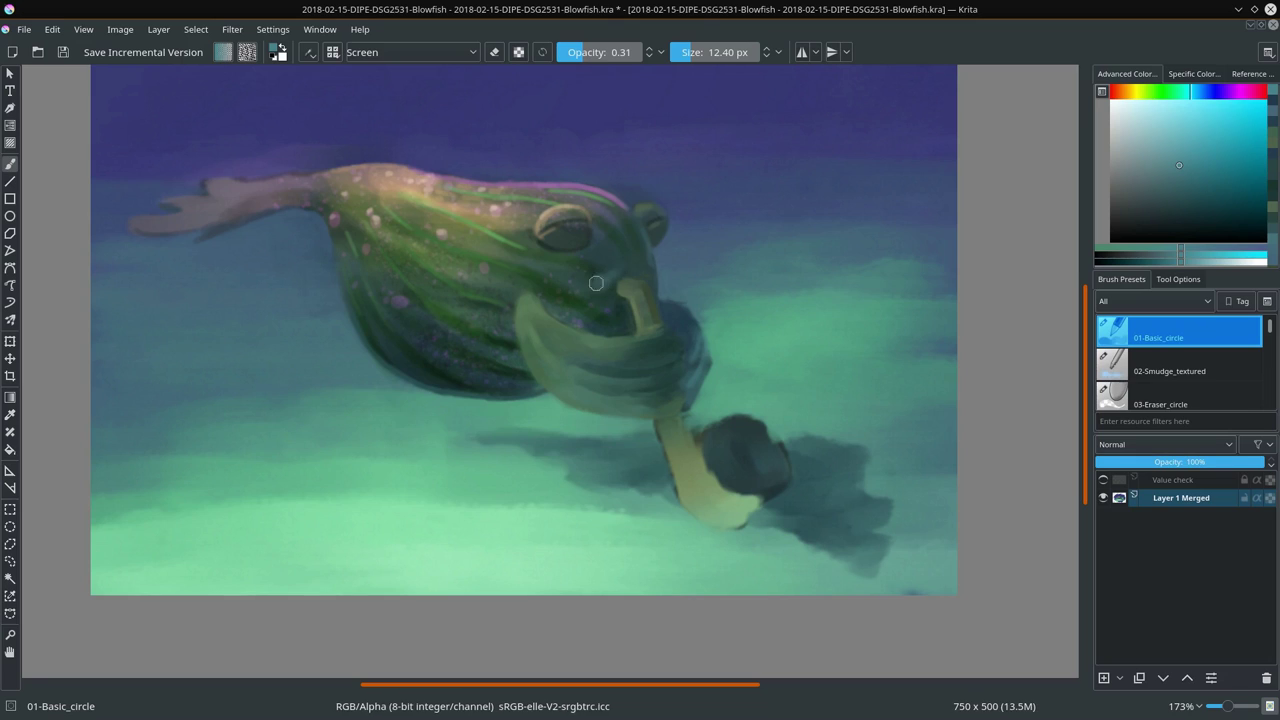
# Step: Switch the brush to Multiply and deepen the shadow around the mouth where the pipe enters
pyautogui.click(472, 52)
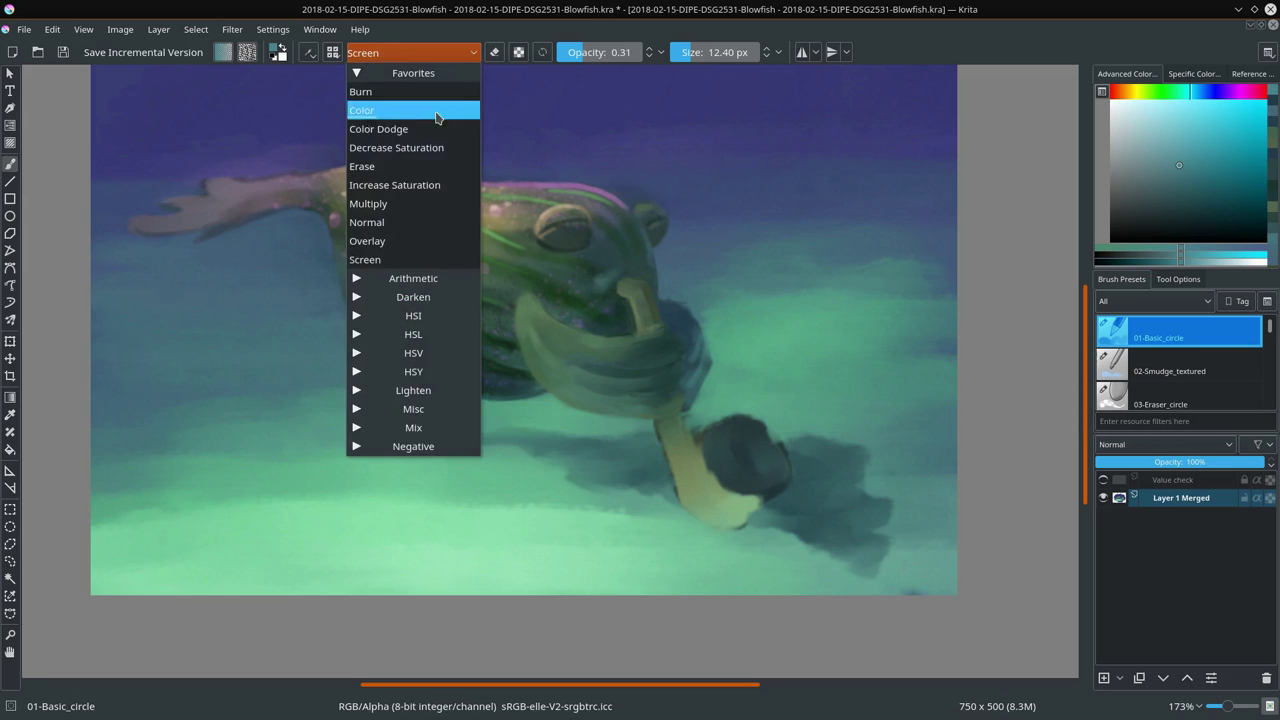
pyautogui.click(412, 200)
pyautogui.moveTo(620, 287); pyautogui.dragTo(615, 286)
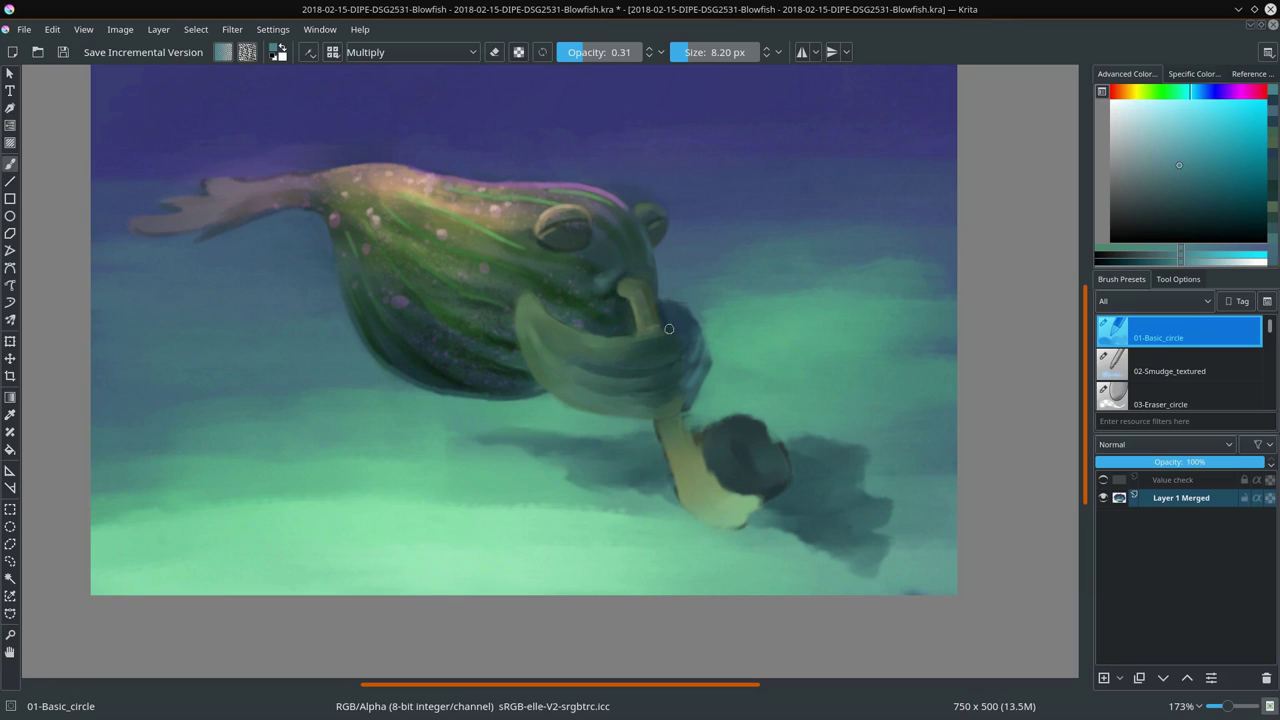
# Step: Darken the far fin behind the mouthpiece with the Multiply brush, adjusting its size to 13.00 px and 10.46 px
pyautogui.press(']')
pyautogui.press(']')
pyautogui.press(']')
pyautogui.press(']')
pyautogui.press(']')
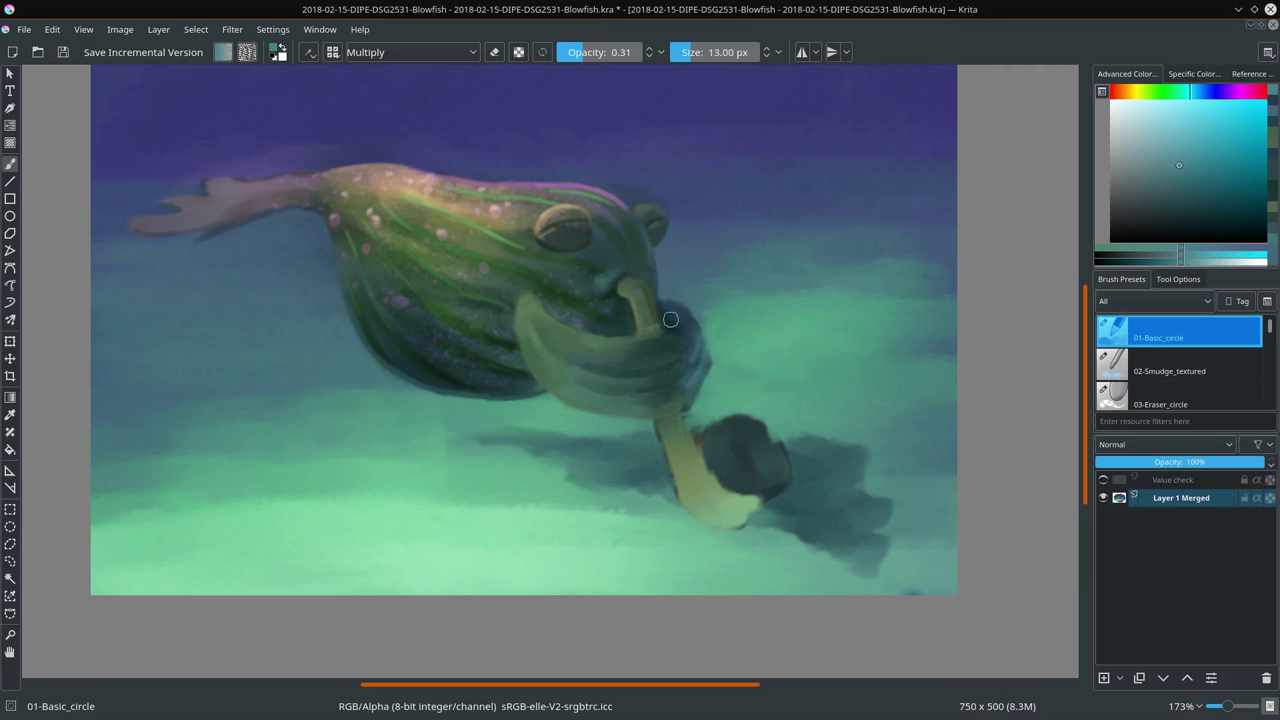
pyautogui.keyDown('shift'); pyautogui.moveTo(689, 343); pyautogui.dragTo(684, 335); pyautogui.keyUp('shift')
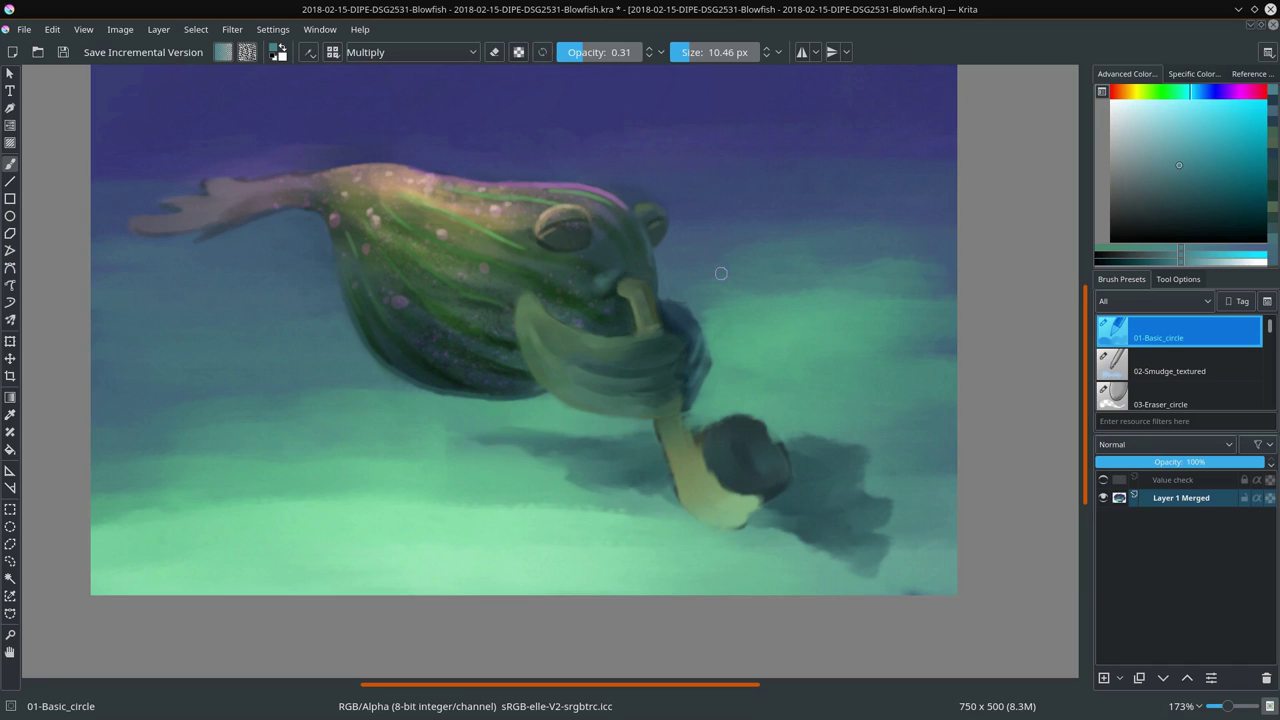
# Step: Return the brush to Normal at 0.82 opacity and refine the edge between both fins with sampled dark tones
pyautogui.click(627, 53)
pyautogui.click(475, 55)
pyautogui.click(430, 218)
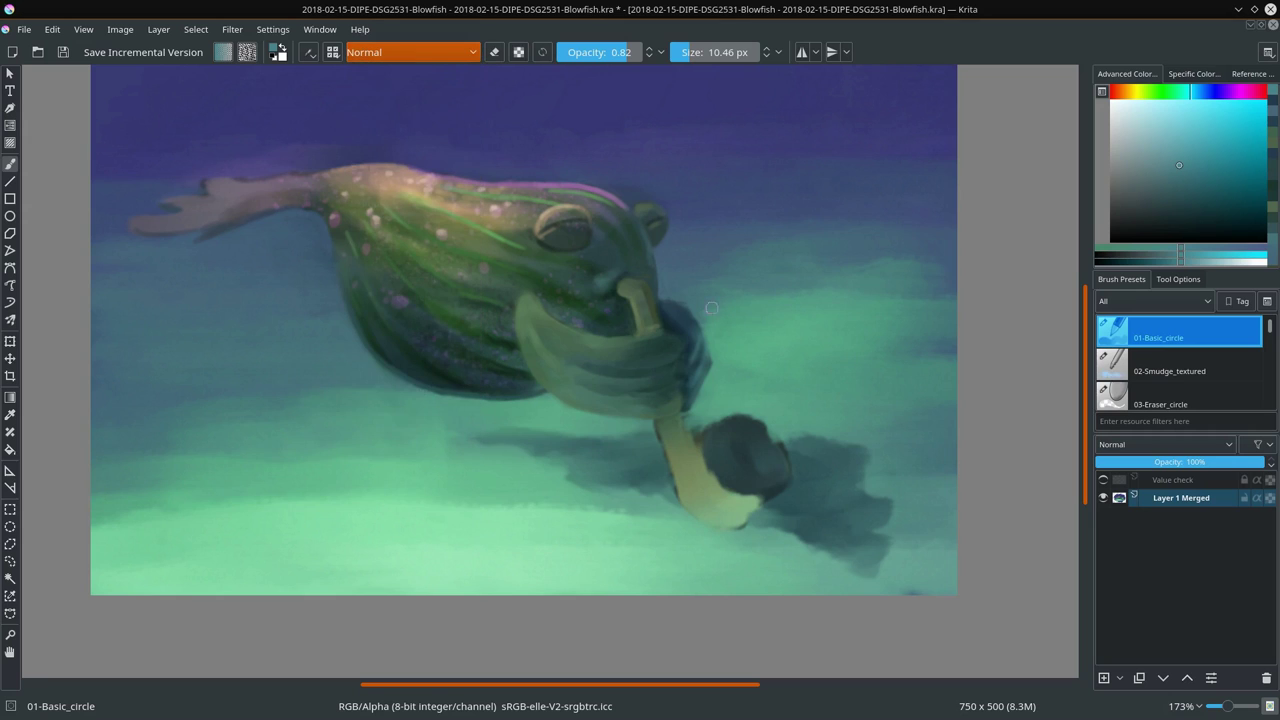
pyautogui.keyDown('ctrl'); pyautogui.click(669, 373); pyautogui.keyUp('ctrl')
pyautogui.moveTo(676, 377); pyautogui.dragTo(682, 356)
pyautogui.keyDown('ctrl'); pyautogui.click(680, 328); pyautogui.keyUp('ctrl')
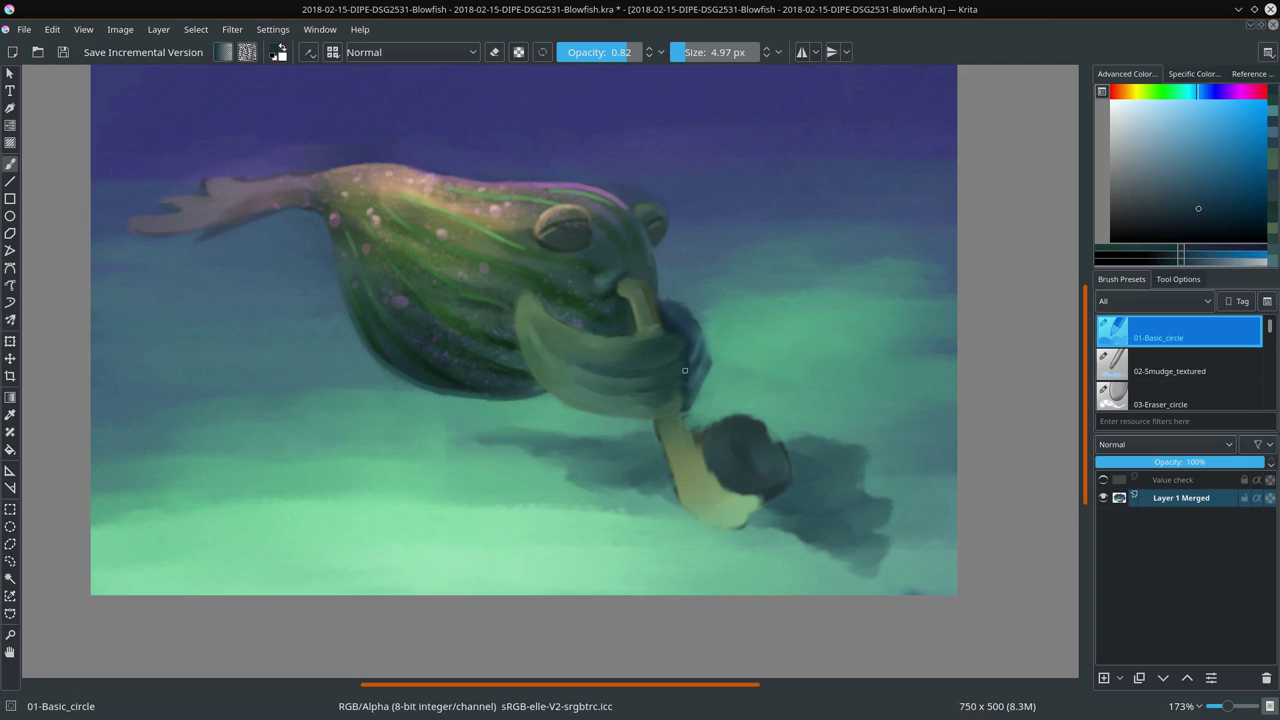
pyautogui.keyDown('ctrl'); pyautogui.click(678, 386); pyautogui.keyUp('ctrl')
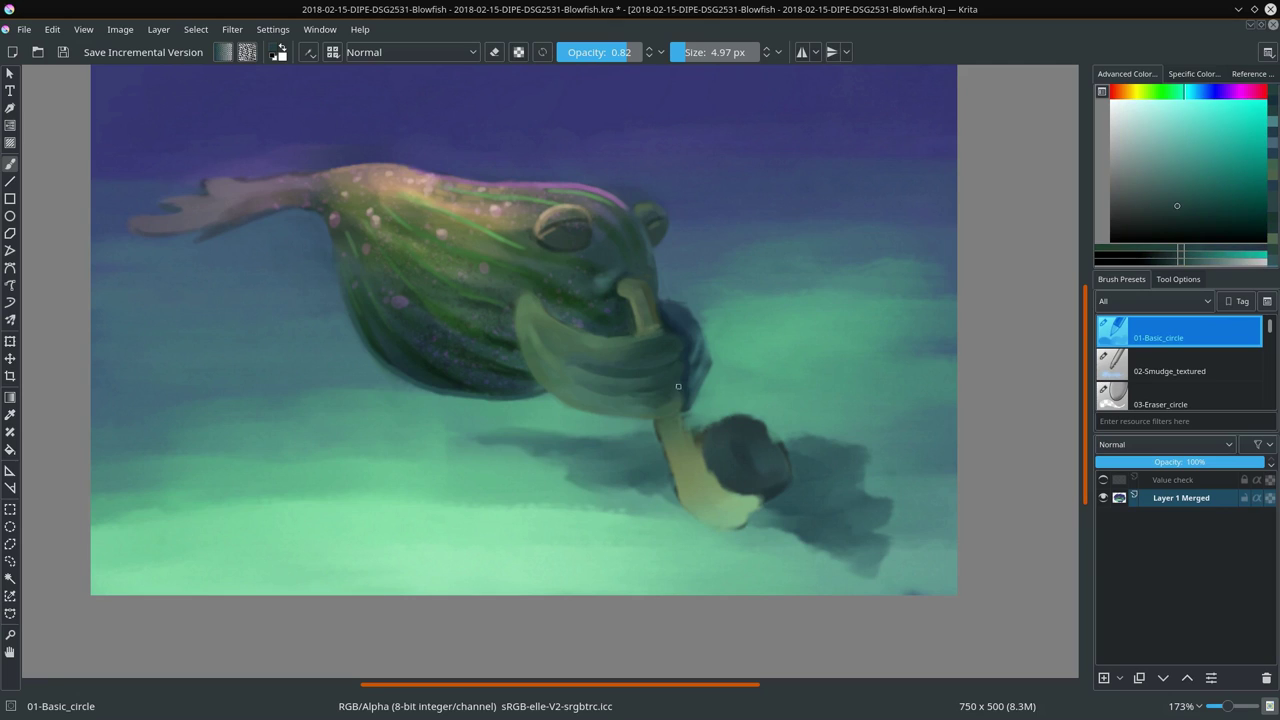
# Step: Clean up the outer edges of the lower pipe stem and curve with sampled surrounding greens and teals at 4.97 px
pyautogui.keyDown('ctrl'); pyautogui.click(711, 405); pyautogui.keyUp('ctrl')
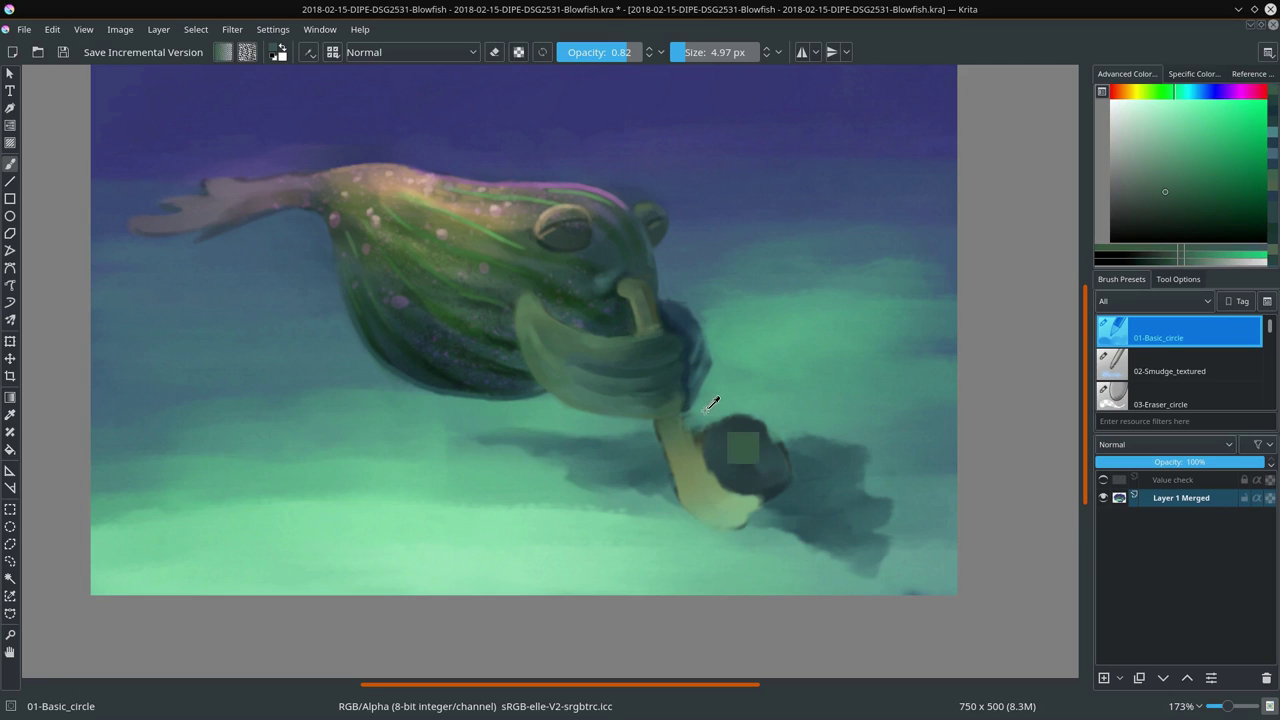
pyautogui.moveTo(692, 429); pyautogui.dragTo(698, 428)
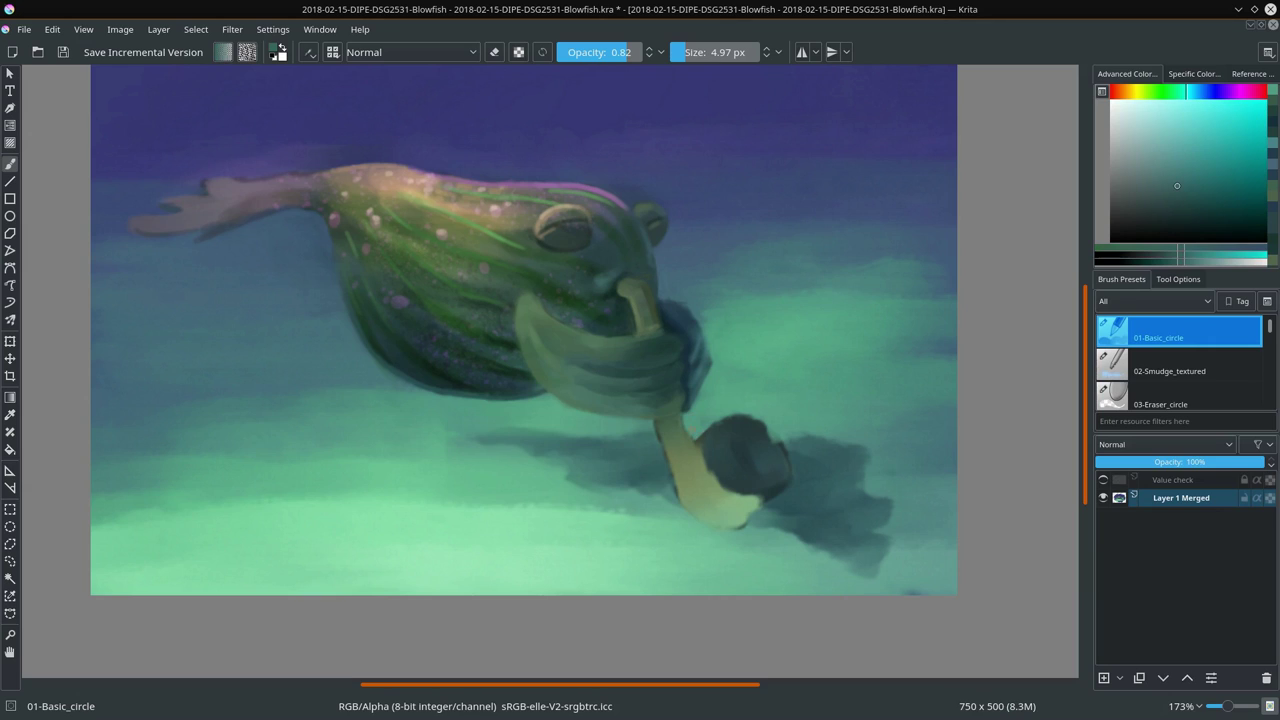
pyautogui.keyDown('ctrl'); pyautogui.click(672, 428); pyautogui.keyUp('ctrl')
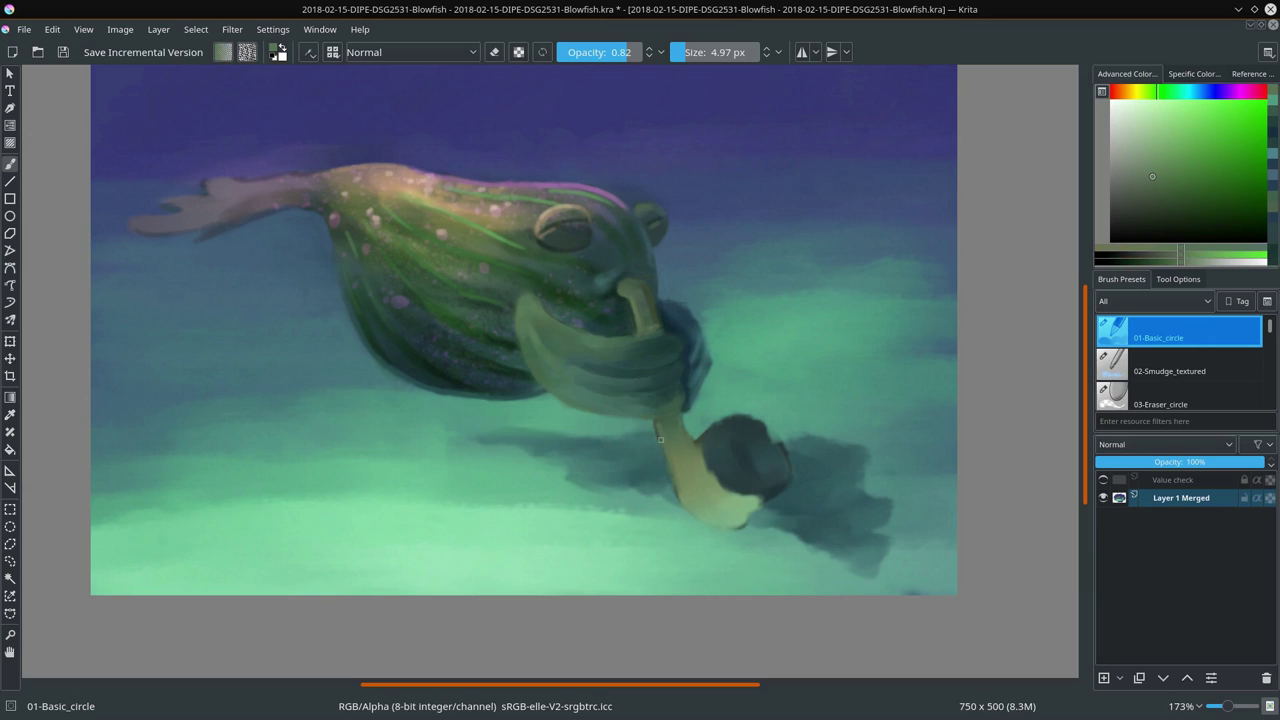
pyautogui.keyDown('ctrl'); pyautogui.click(742, 527); pyautogui.keyUp('ctrl')
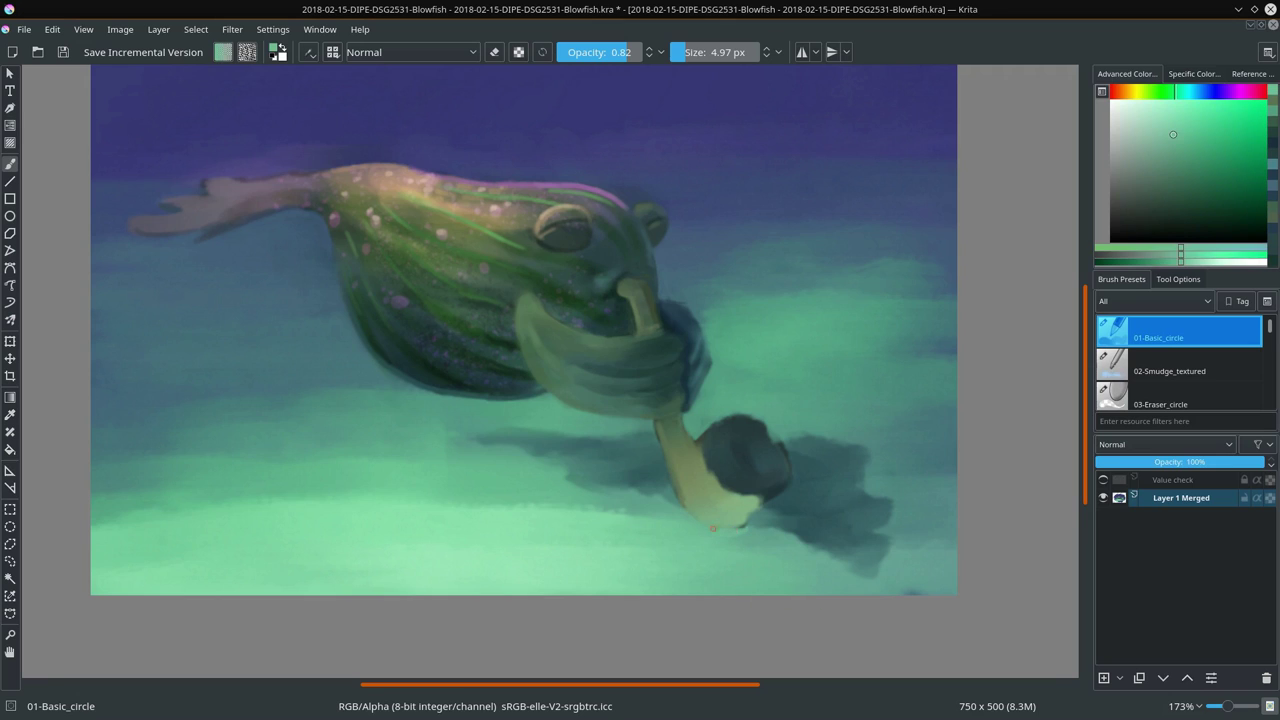
pyautogui.keyDown('ctrl'); pyautogui.click(767, 514); pyautogui.keyUp('ctrl')
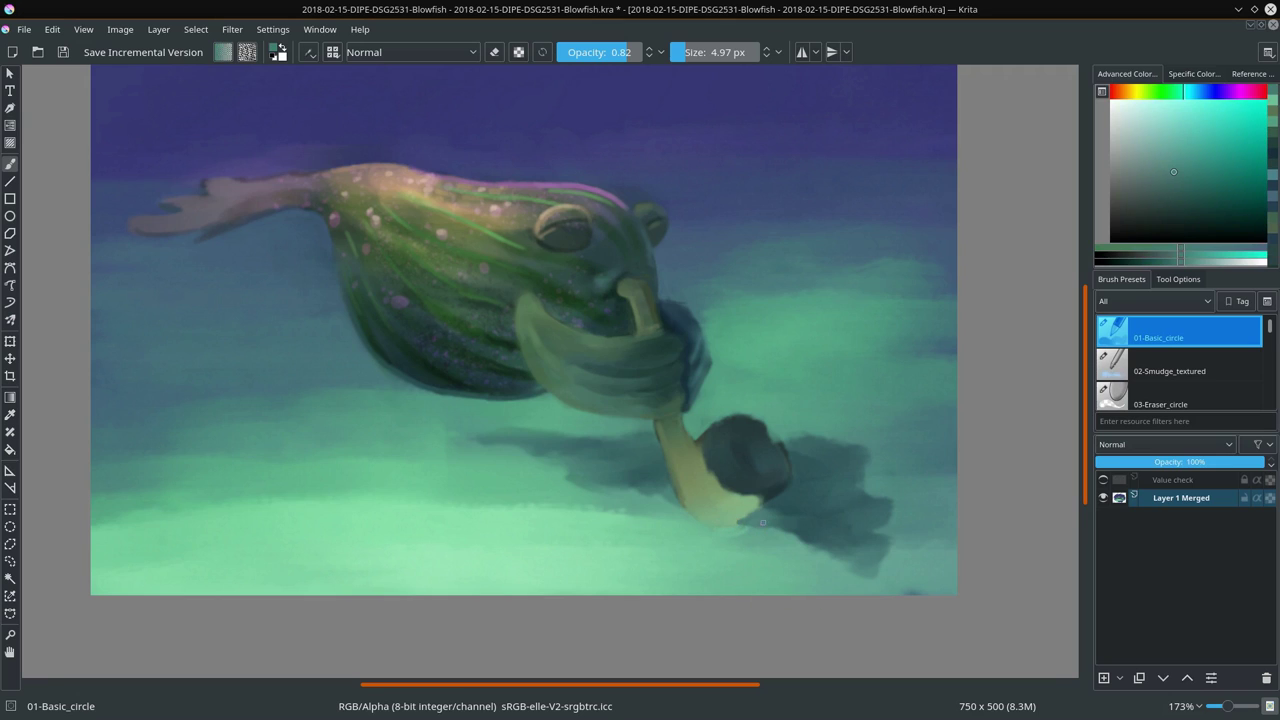
pyautogui.keyDown('ctrl'); pyautogui.click(745, 530); pyautogui.keyUp('ctrl')
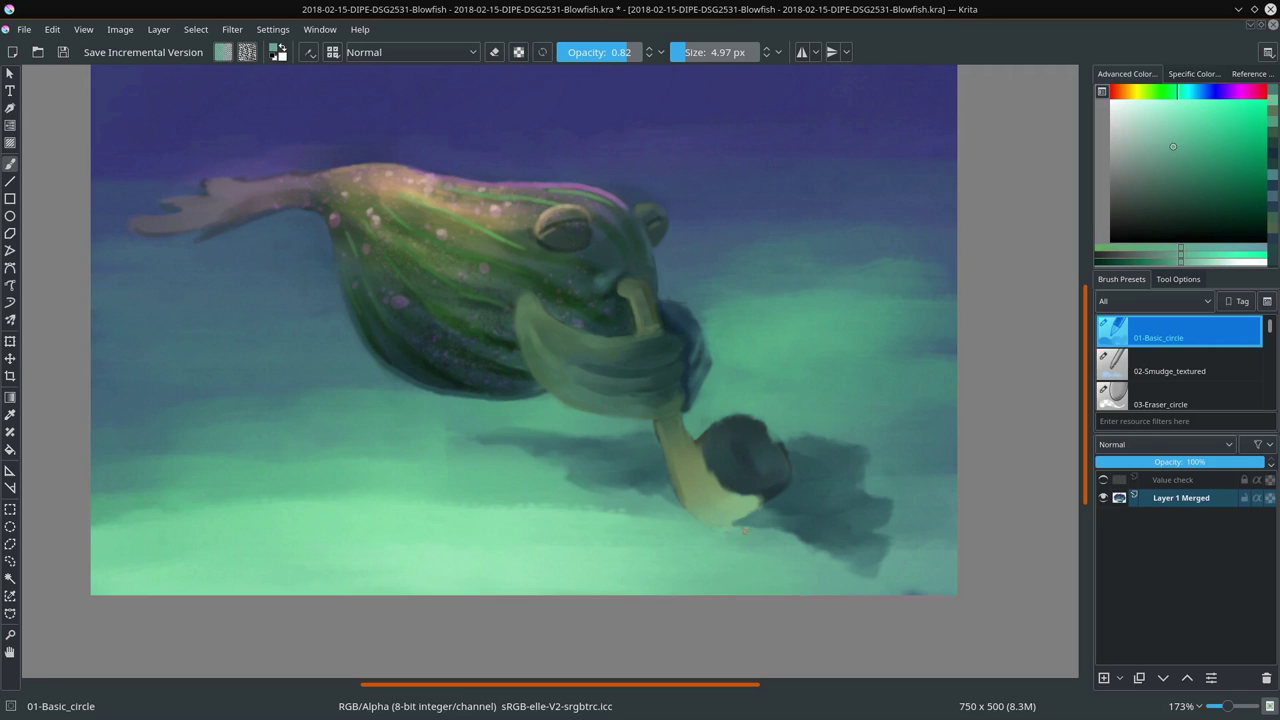
# Step: Paint a sampled dark teal shadow line along the underside of the pipe's lower curve
pyautogui.keyDown('ctrl'); pyautogui.click(657, 322); pyautogui.keyUp('ctrl')
pyautogui.press(']')
pyautogui.press(']')
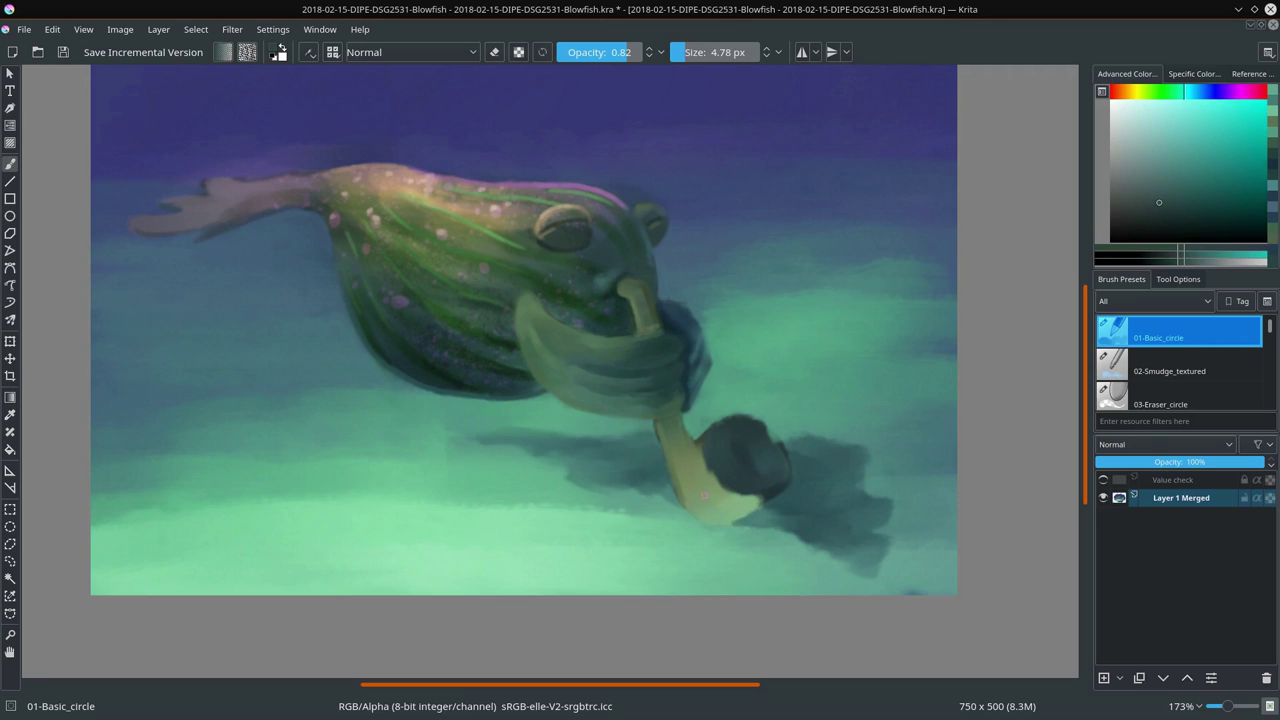
pyautogui.moveTo(714, 511)
pyautogui.mouseDown()
pyautogui.moveTo(710, 522)
pyautogui.moveTo(745, 506)
pyautogui.moveTo(730, 515)
pyautogui.mouseUp()
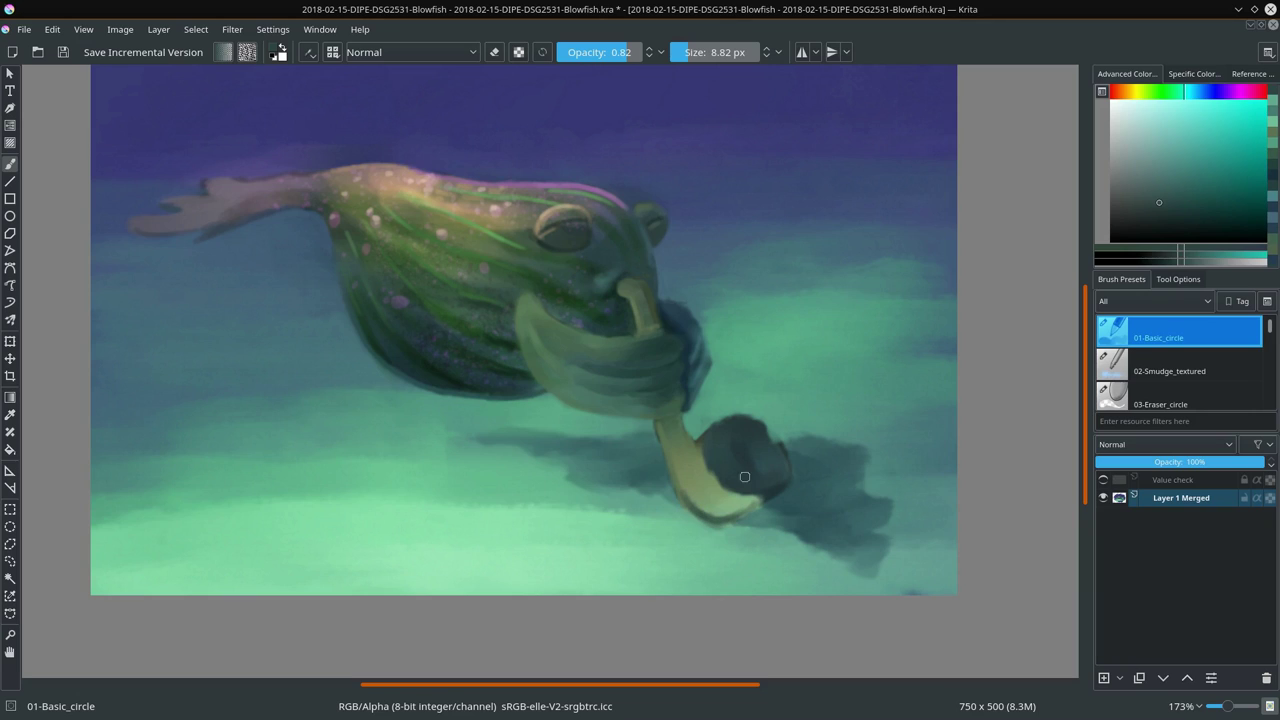
# Step: Tidy the stem-to-bowl junction and reshape the dark bowl opening into a rounder form with sampled tones, using a 14.23 px brush
pyautogui.keyDown('ctrl'); pyautogui.click(705, 418); pyautogui.keyUp('ctrl')
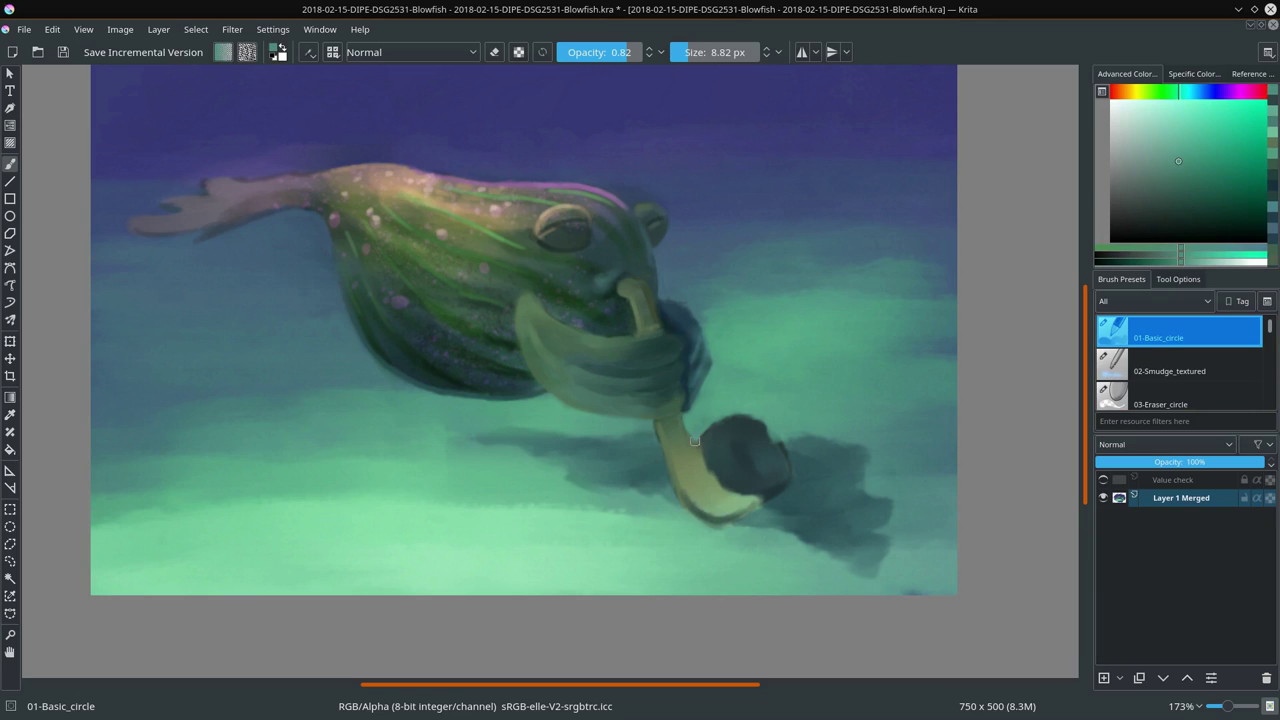
pyautogui.keyDown('ctrl'); pyautogui.click(700, 469); pyautogui.keyUp('ctrl')
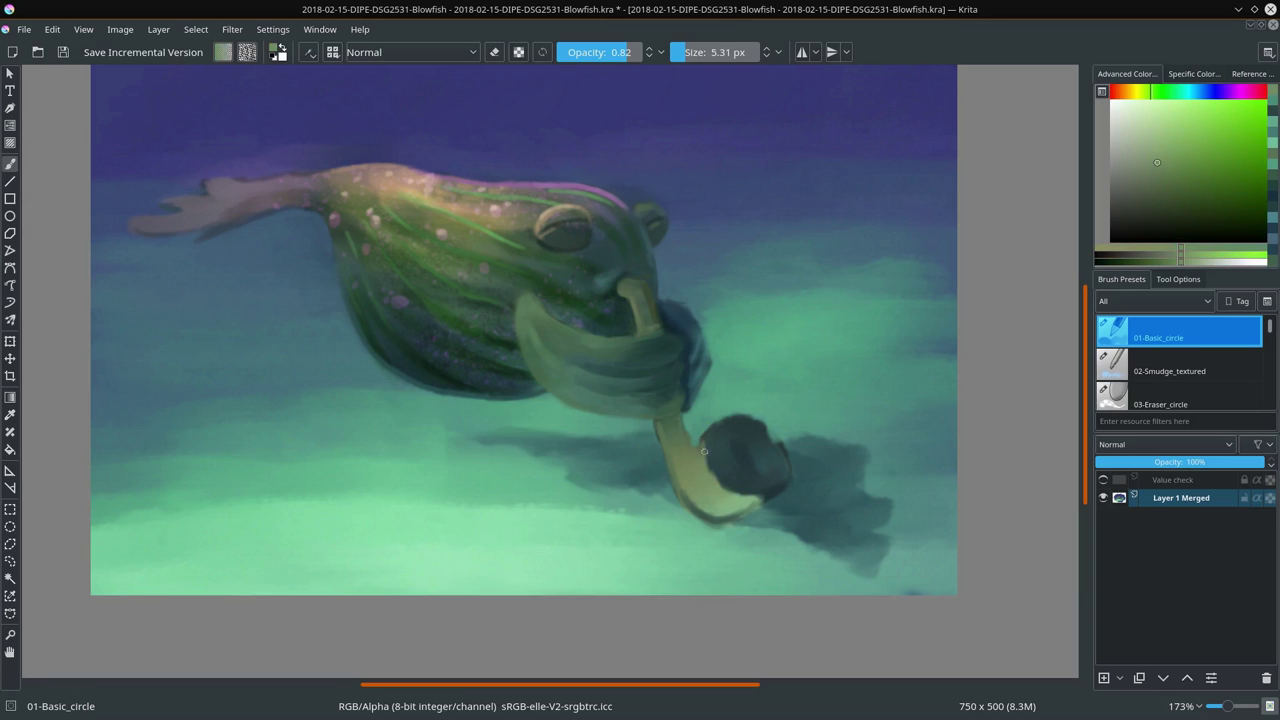
pyautogui.keyDown('ctrl'); pyautogui.click(729, 432); pyautogui.keyUp('ctrl')
pyautogui.keyDown('shift'); pyautogui.moveTo(736, 430); pyautogui.dragTo(747, 429); pyautogui.keyUp('shift')
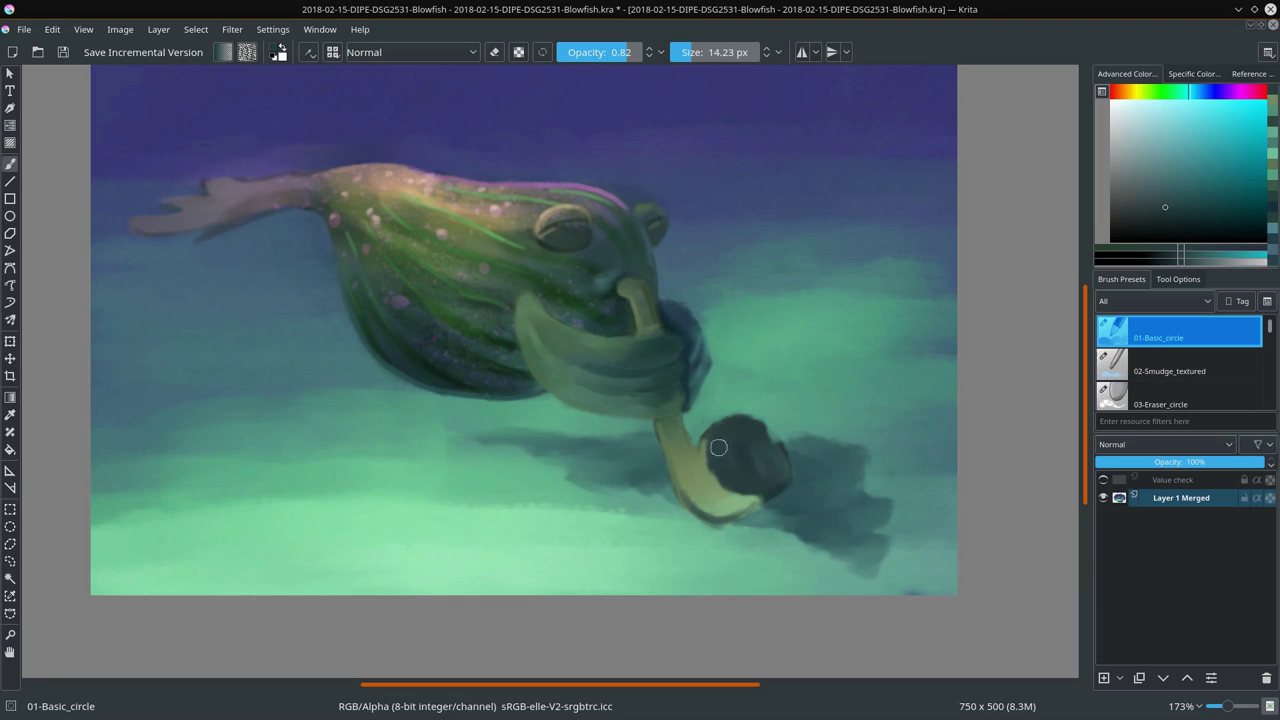
pyautogui.keyDown('ctrl'); pyautogui.click(725, 434); pyautogui.keyUp('ctrl')
pyautogui.moveTo(724, 434); pyautogui.dragTo(750, 424)
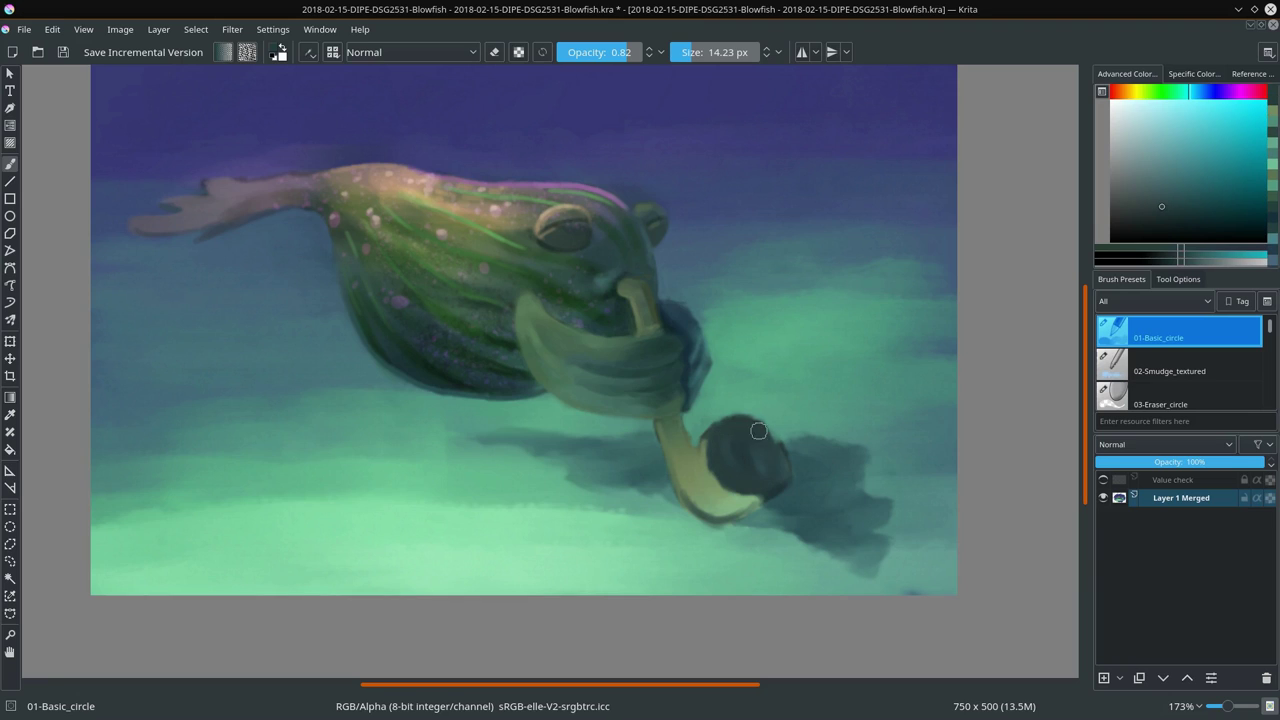
pyautogui.keyDown('ctrl'); pyautogui.click(806, 469); pyautogui.keyUp('ctrl')
pyautogui.moveTo(797, 475)
pyautogui.mouseDown()
pyautogui.moveTo(787, 449)
pyautogui.moveTo(783, 489)
pyautogui.mouseUp()
pyautogui.keyDown('ctrl'); pyautogui.click(731, 459); pyautogui.keyUp('ctrl')
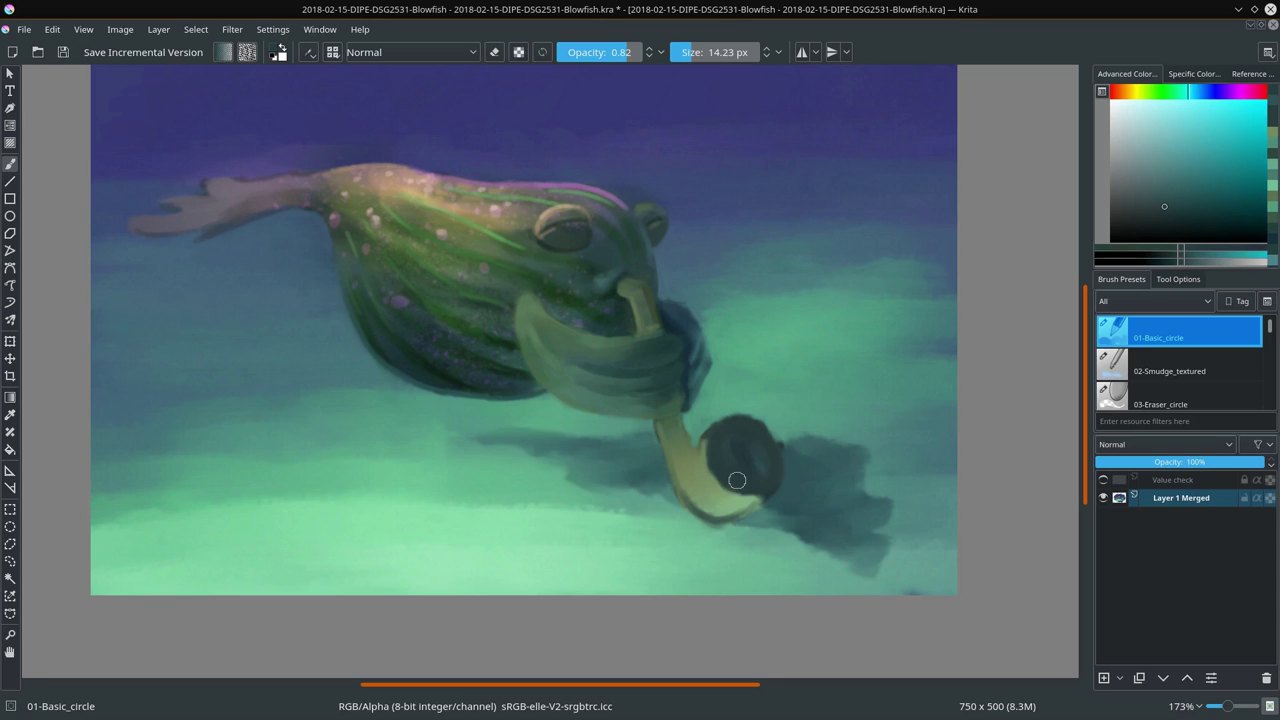
# Step: Repaint the underside and outer edge of the pipe's lower curve with sampled pale greens at 9.77 px
pyautogui.keyDown('ctrl'); pyautogui.click(739, 502); pyautogui.keyUp('ctrl')
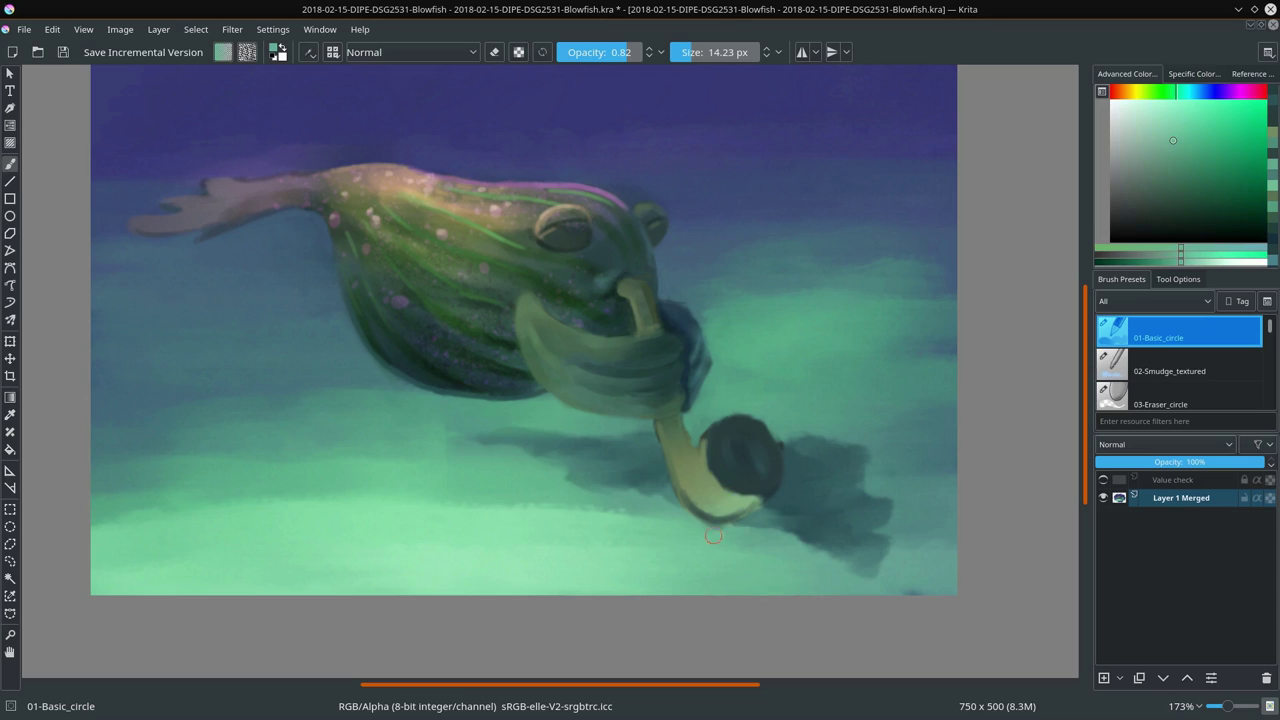
pyautogui.press('[')
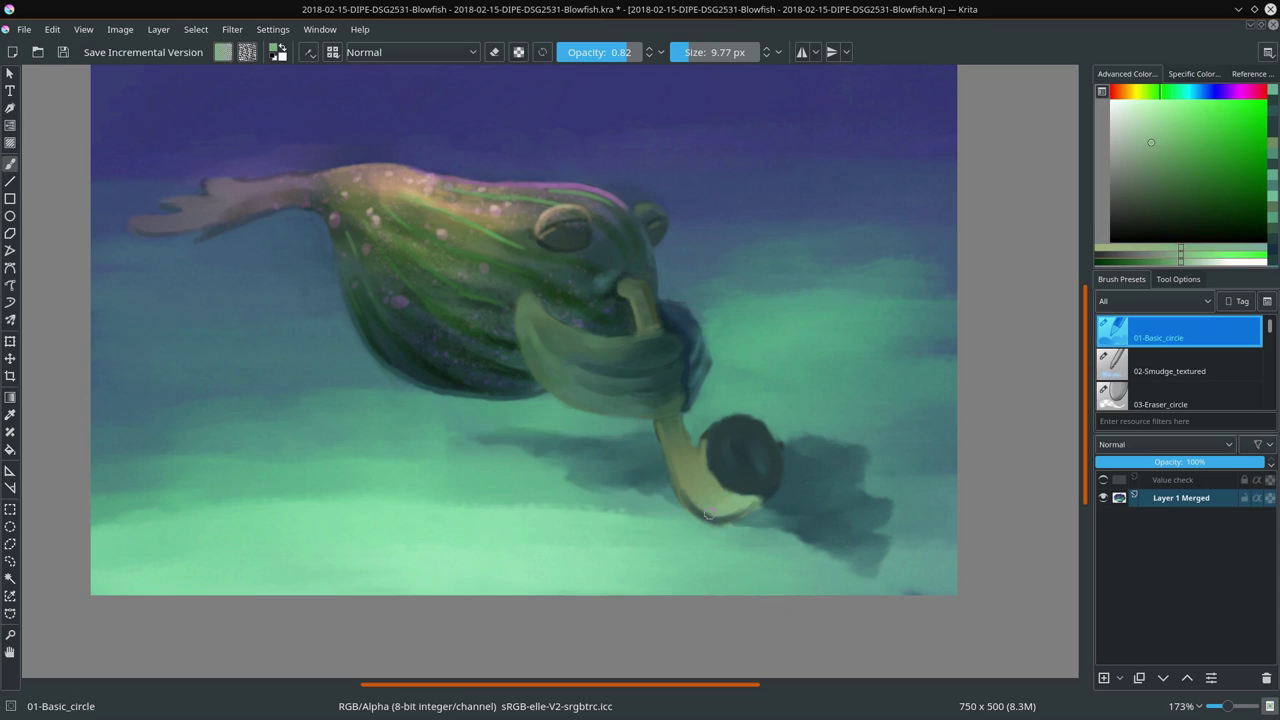
pyautogui.moveTo(719, 514)
pyautogui.mouseDown()
pyautogui.moveTo(680, 490)
pyautogui.moveTo(688, 505)
pyautogui.moveTo(668, 464)
pyautogui.mouseUp()
pyautogui.keyDown('ctrl'); pyautogui.click(684, 487); pyautogui.keyUp('ctrl')
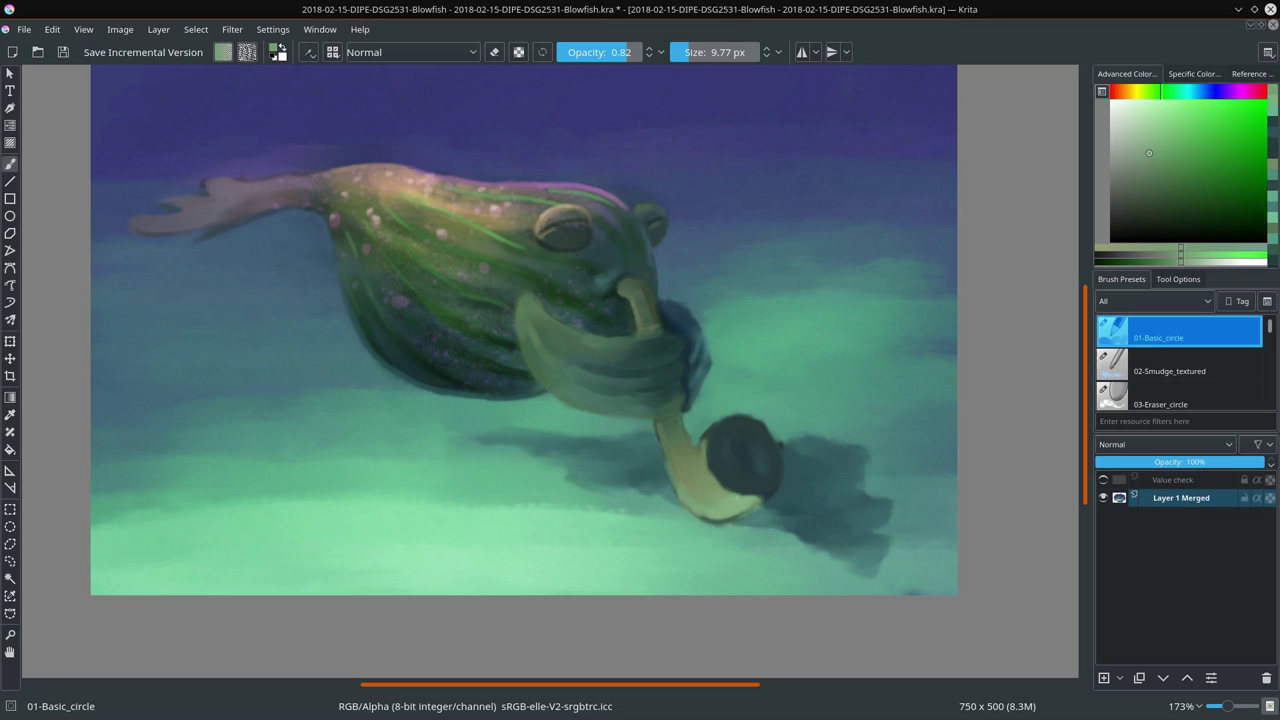
pyautogui.keyDown('ctrl'); pyautogui.click(723, 511); pyautogui.keyUp('ctrl')
pyautogui.moveTo(708, 513)
pyautogui.mouseDown()
pyautogui.moveTo(754, 504)
pyautogui.moveTo(705, 518)
pyautogui.moveTo(721, 455)
pyautogui.moveTo(709, 512)
pyautogui.moveTo(730, 520)
pyautogui.moveTo(711, 524)
pyautogui.moveTo(689, 497)
pyautogui.moveTo(707, 527)
pyautogui.moveTo(685, 498)
pyautogui.mouseUp()
# Step: Choose a lighter pale green and paint highlights along the mouthpiece and lower pipe stem
pyautogui.click(1151, 130)
pyautogui.press('[')
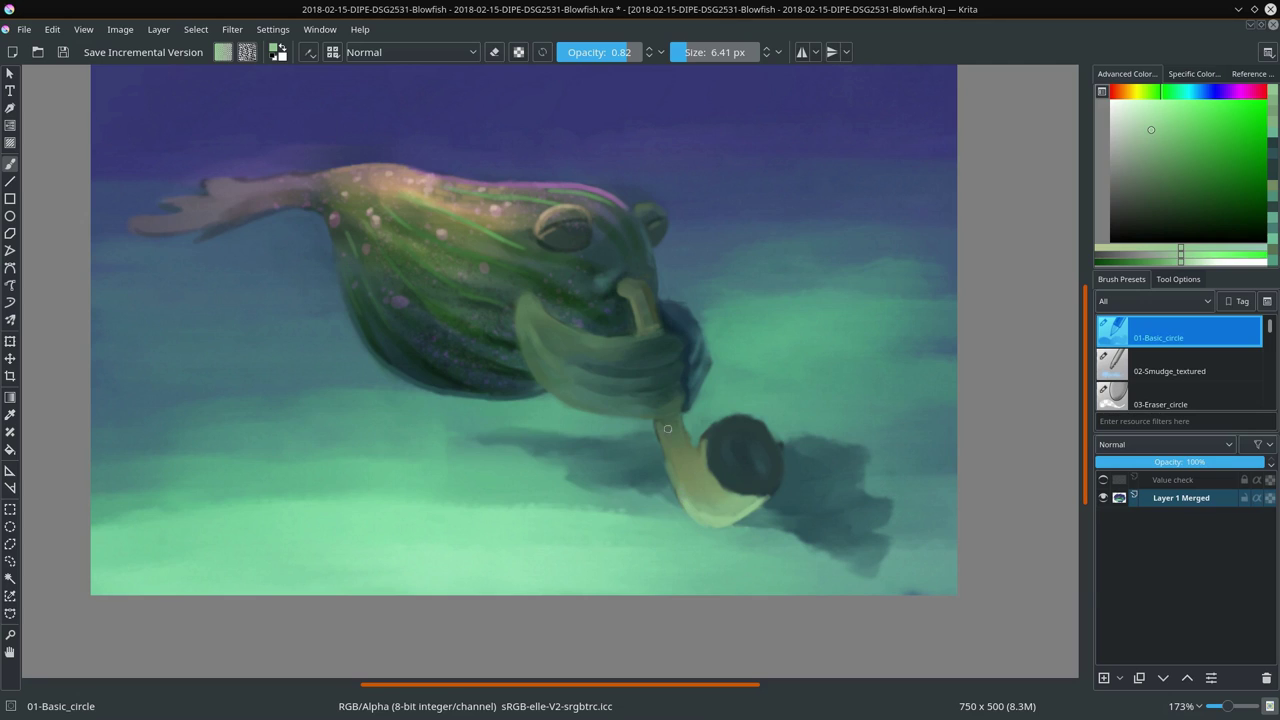
pyautogui.moveTo(625, 287)
pyautogui.mouseDown()
pyautogui.moveTo(645, 330)
pyautogui.moveTo(640, 286)
pyautogui.mouseUp()
pyautogui.moveTo(667, 429); pyautogui.dragTo(693, 503)
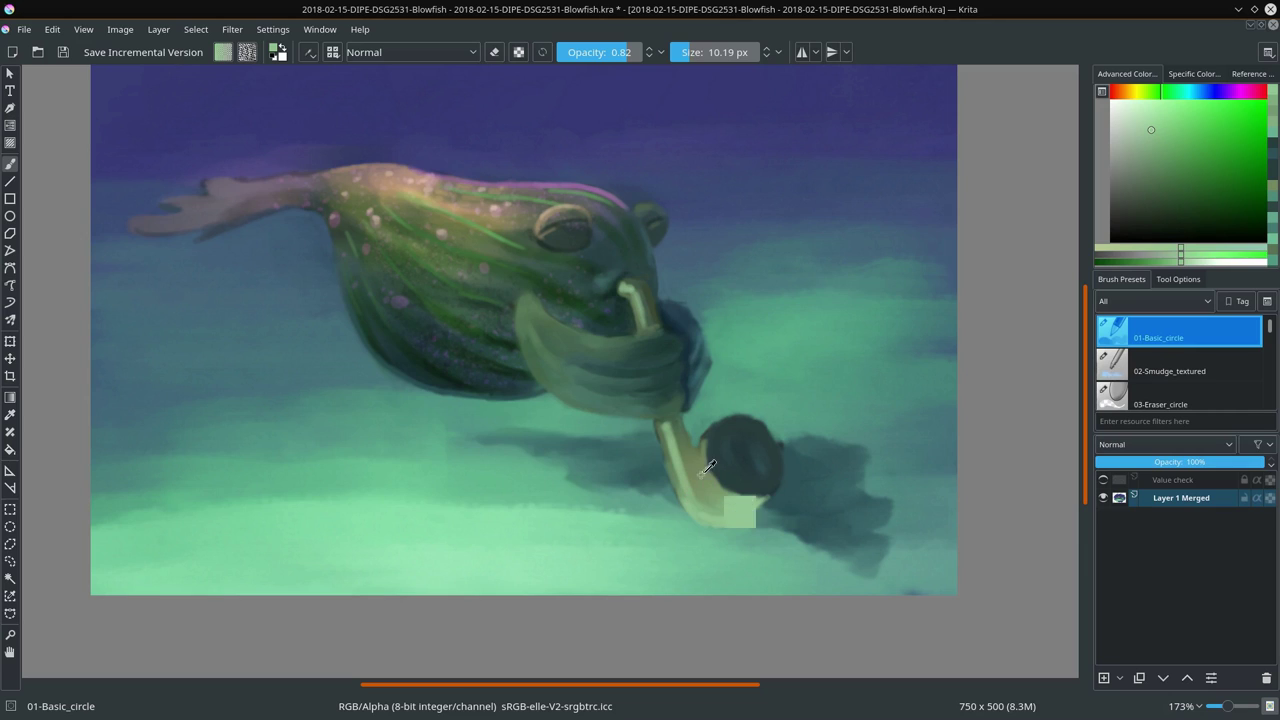
# Step: Paint a dark olive rim around the pipe bowl's opening at 6.56 px
pyautogui.click(1167, 189)
pyautogui.press('[')
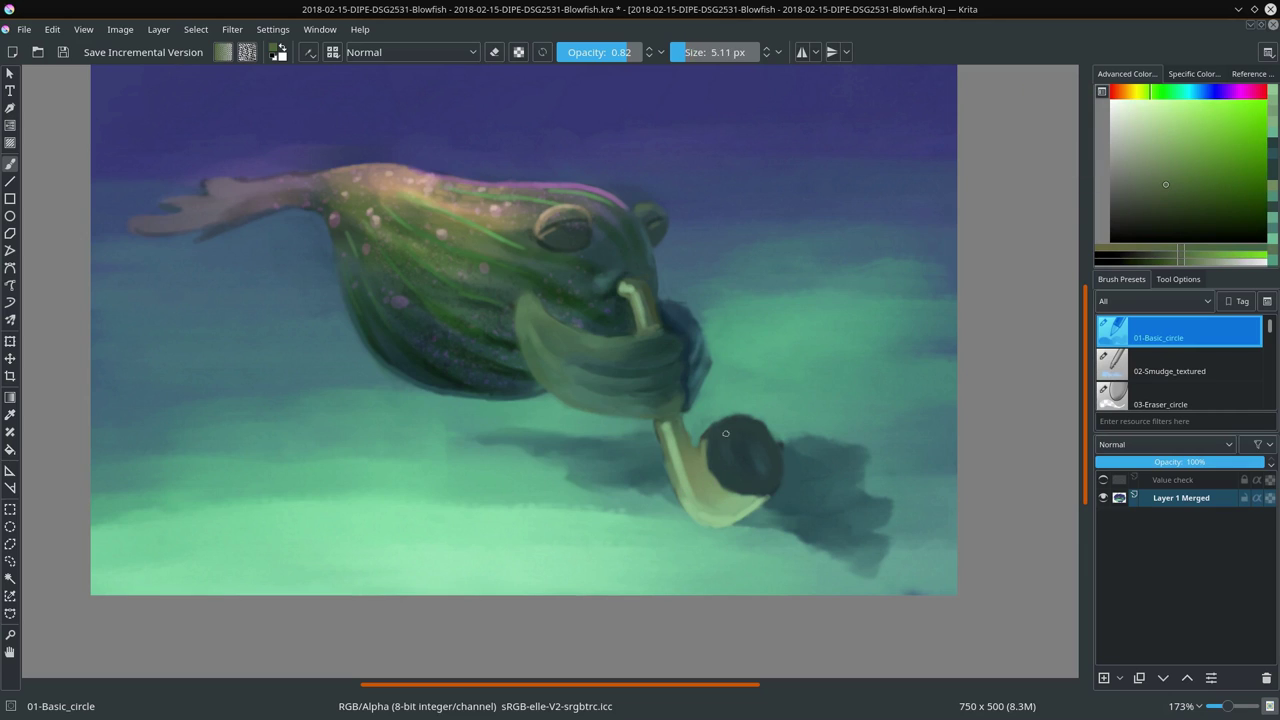
pyautogui.press(']')
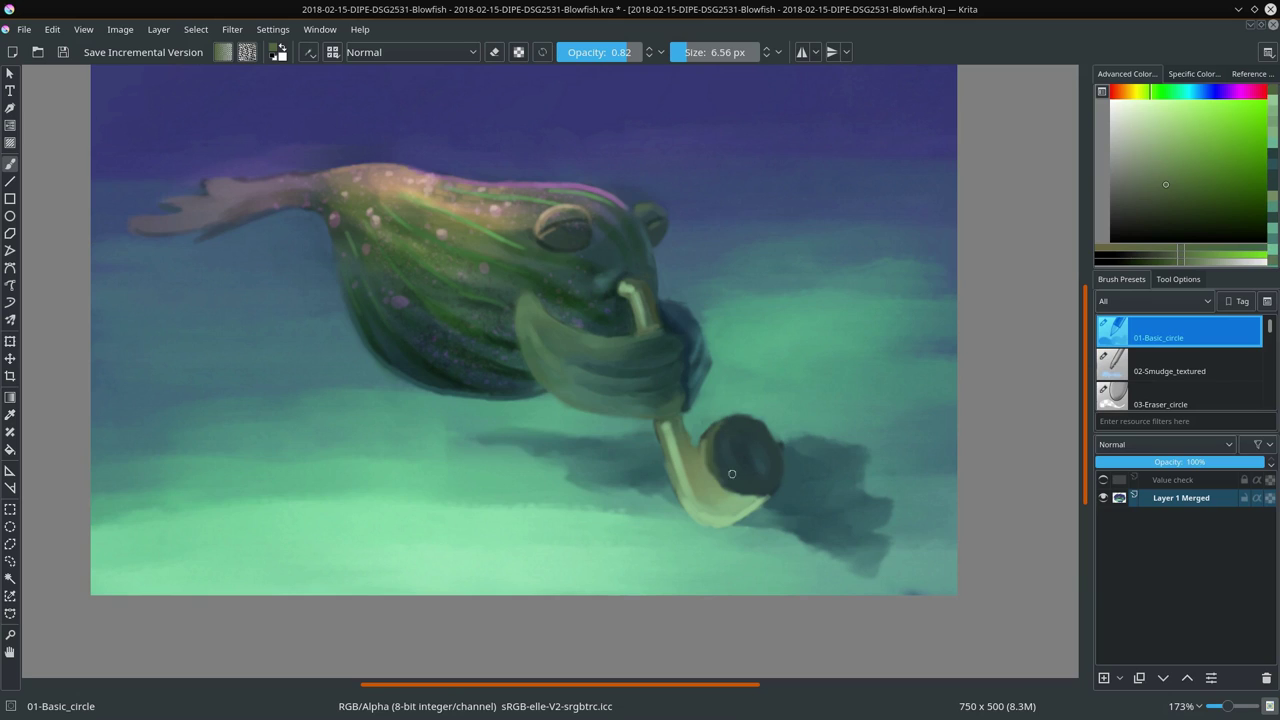
pyautogui.moveTo(716, 471)
pyautogui.mouseDown()
pyautogui.moveTo(746, 490)
pyautogui.moveTo(778, 479)
pyautogui.mouseUp()
pyautogui.moveTo(726, 427)
pyautogui.mouseDown()
pyautogui.moveTo(758, 428)
pyautogui.moveTo(775, 480)
pyautogui.mouseUp()
pyautogui.moveTo(770, 445)
pyautogui.mouseDown()
pyautogui.moveTo(719, 491)
pyautogui.moveTo(751, 439)
pyautogui.moveTo(765, 453)
pyautogui.moveTo(724, 438)
pyautogui.moveTo(770, 438)
pyautogui.moveTo(735, 434)
pyautogui.mouseUp()
# Step: Add light green marks to the pipe bowl's opening and rim with colors sampled from the lower curve
pyautogui.keyDown('ctrl'); pyautogui.click(742, 517); pyautogui.keyUp('ctrl')
pyautogui.press(']')
pyautogui.press(']')
pyautogui.keyDown('ctrl'); pyautogui.click(717, 519); pyautogui.keyUp('ctrl')
pyautogui.moveTo(747, 427); pyautogui.dragTo(769, 479)
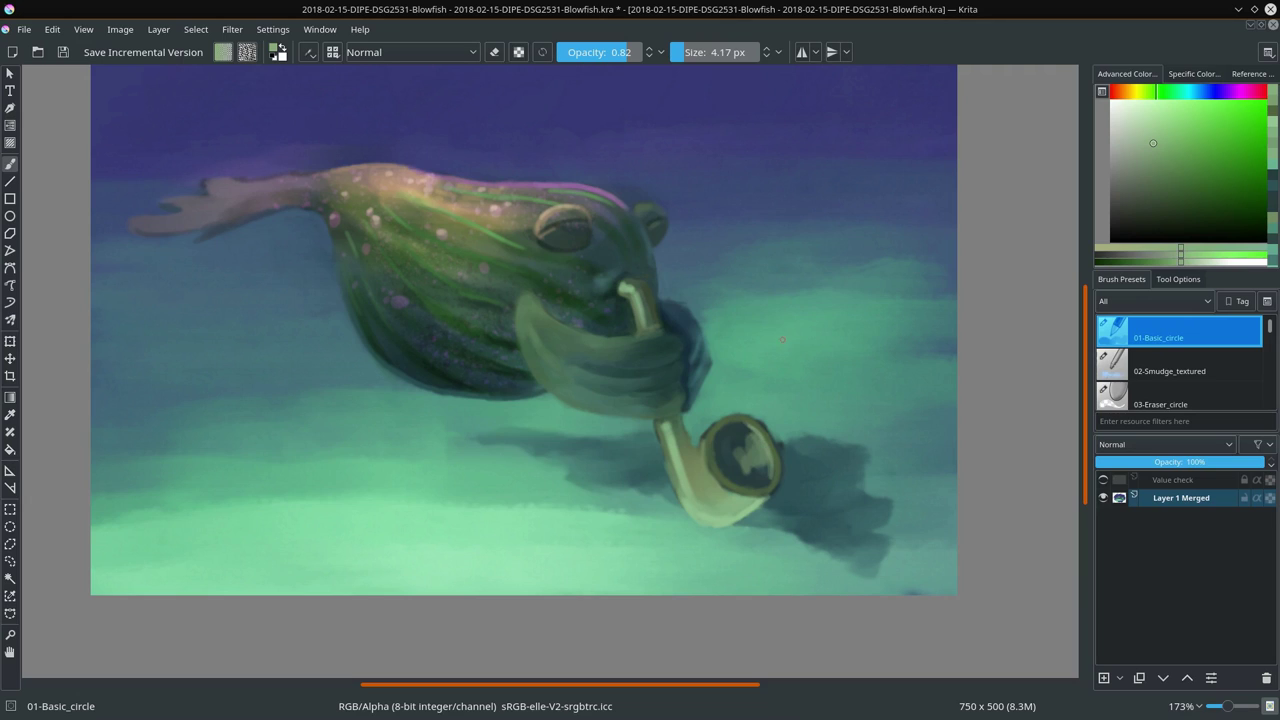
# Step: Shade the sides of the lower stem and mouthpiece with sampled olive and a darker green at 4.17 px
pyautogui.keyDown('ctrl'); pyautogui.click(748, 456); pyautogui.keyUp('ctrl')
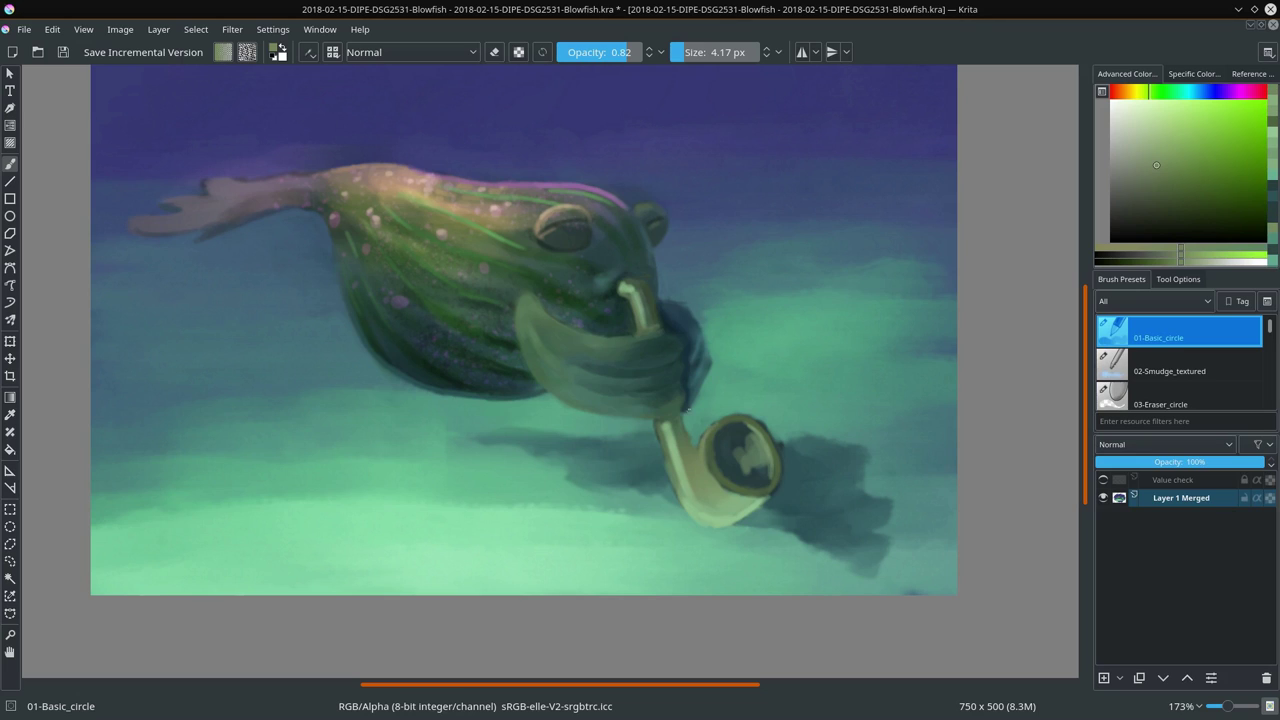
pyautogui.keyDown('ctrl'); pyautogui.click(734, 471); pyautogui.keyUp('ctrl')
pyautogui.moveTo(686, 430); pyautogui.dragTo(685, 437)
pyautogui.keyDown('ctrl'); pyautogui.click(683, 438); pyautogui.keyUp('ctrl')
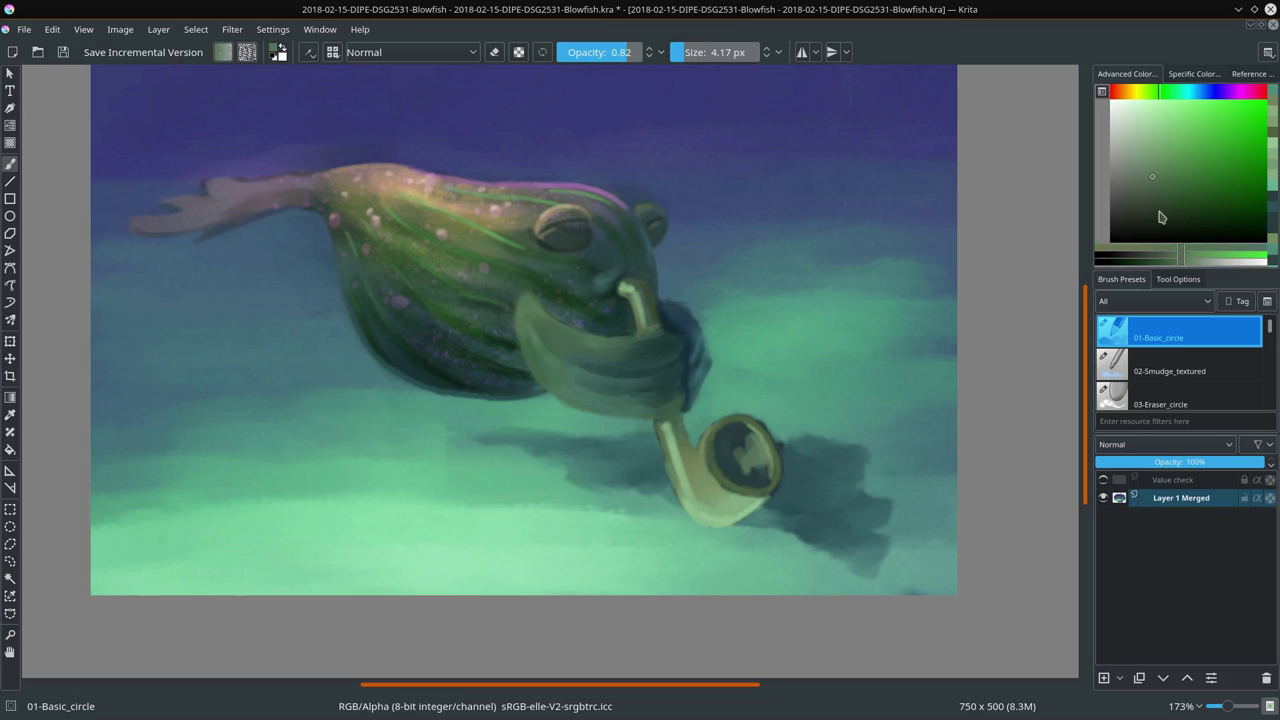
pyautogui.click(1156, 203)
pyautogui.moveTo(655, 312); pyautogui.dragTo(657, 326)
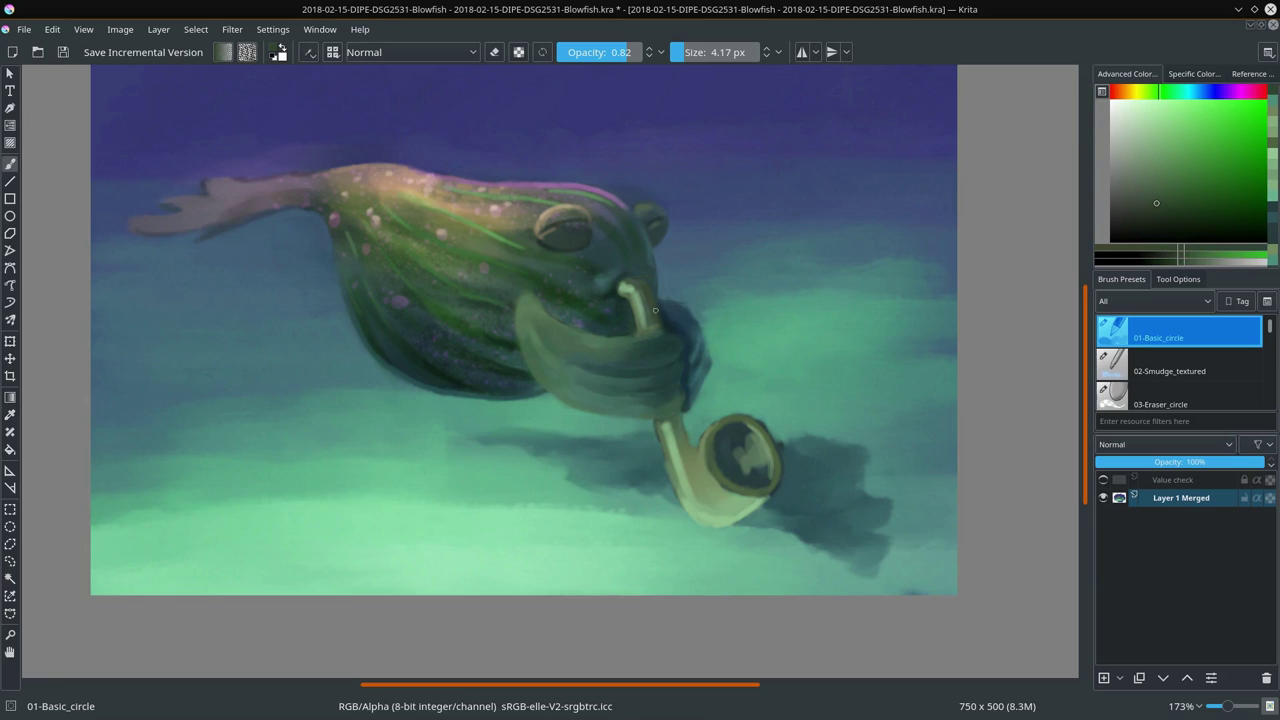
pyautogui.keyDown('ctrl'); pyautogui.click(660, 318); pyautogui.keyUp('ctrl')
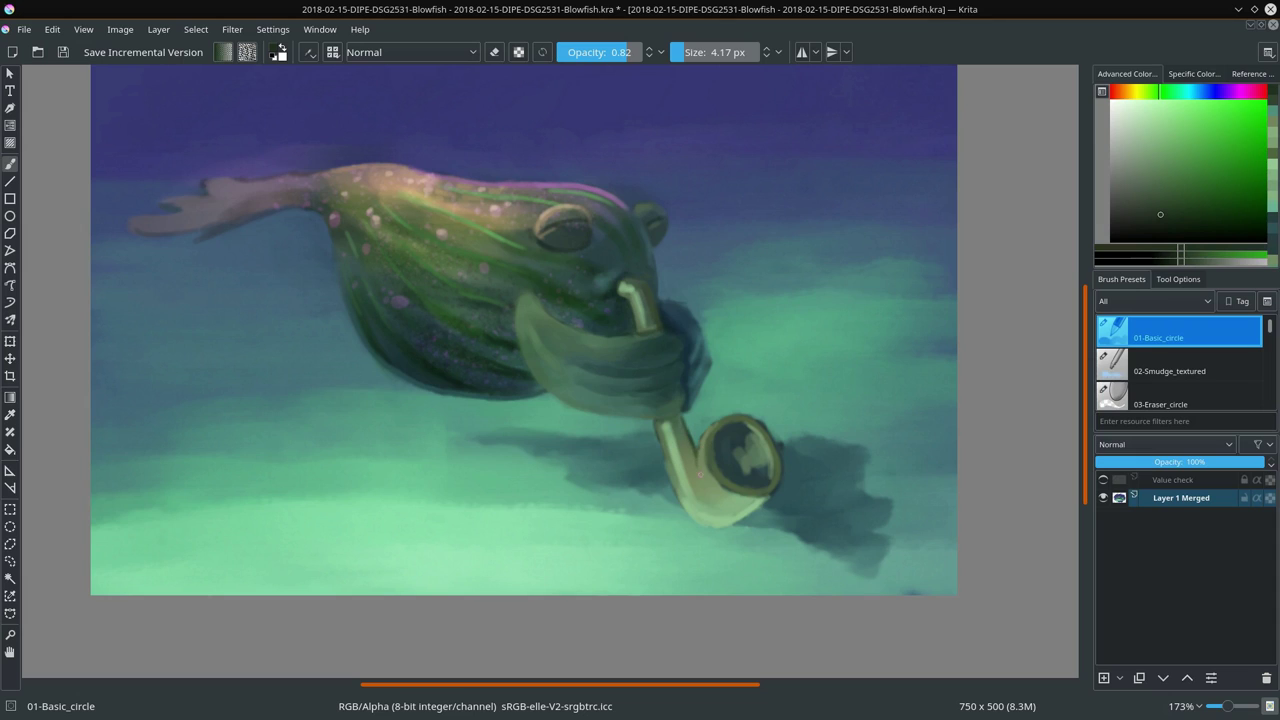
# Step: Touch up the saxophone's lower tube with pale green and olive colors sampled from it
pyautogui.keyDown('ctrl'); pyautogui.click(688, 460); pyautogui.keyUp('ctrl')
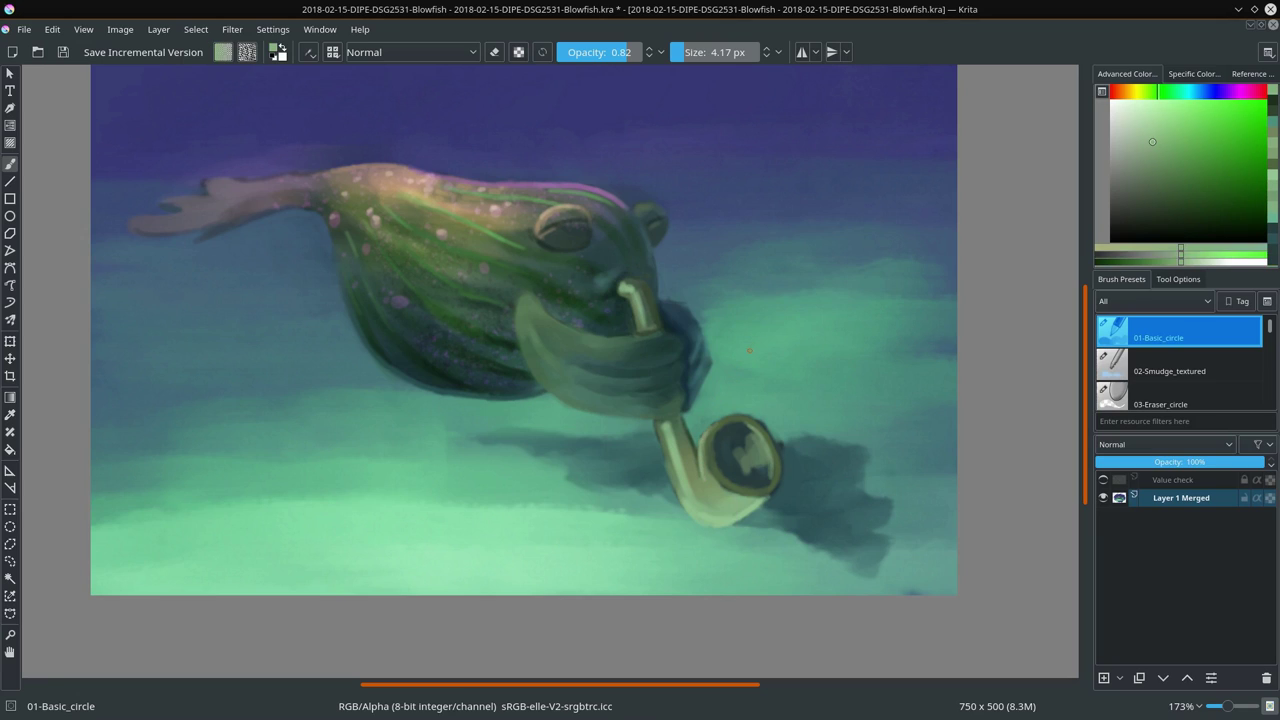
pyautogui.keyDown('ctrl'); pyautogui.click(692, 442); pyautogui.keyUp('ctrl')
pyautogui.keyDown('ctrl'); pyautogui.click(691, 446); pyautogui.keyUp('ctrl')
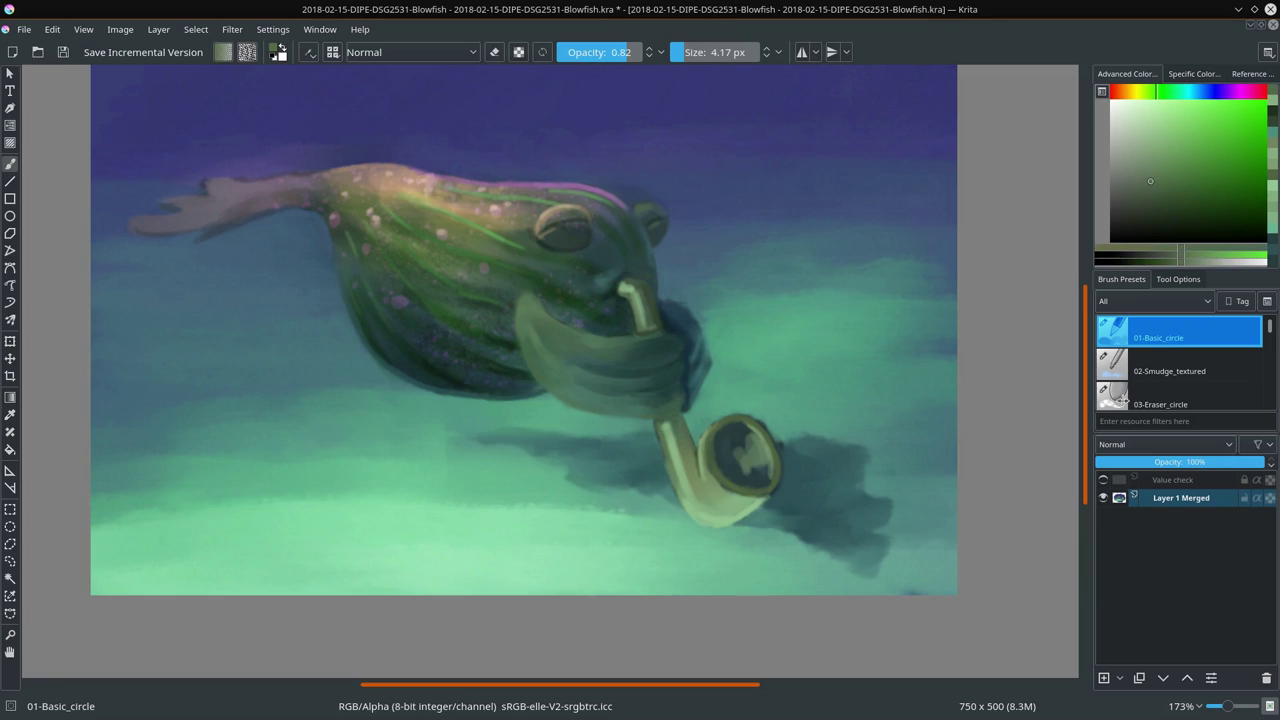
# Step: Blend the lower tube and the marks inside the bell with 02-Smudge_textured at about 7.8 px, then check the values in grayscale
pyautogui.click(1165, 375)
pyautogui.moveTo(671, 437); pyautogui.dragTo(701, 496)
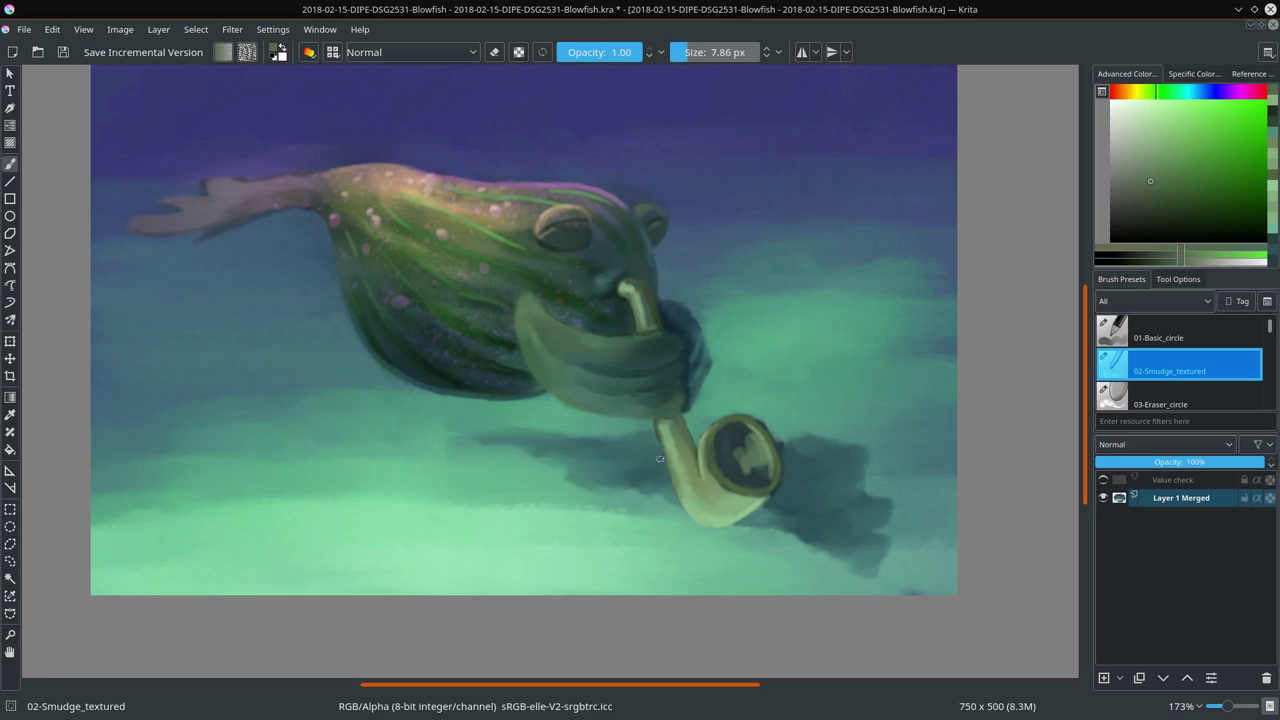
pyautogui.moveTo(709, 438); pyautogui.dragTo(711, 449)
pyautogui.moveTo(751, 457)
pyautogui.mouseDown()
pyautogui.moveTo(739, 440)
pyautogui.moveTo(755, 436)
pyautogui.mouseUp()
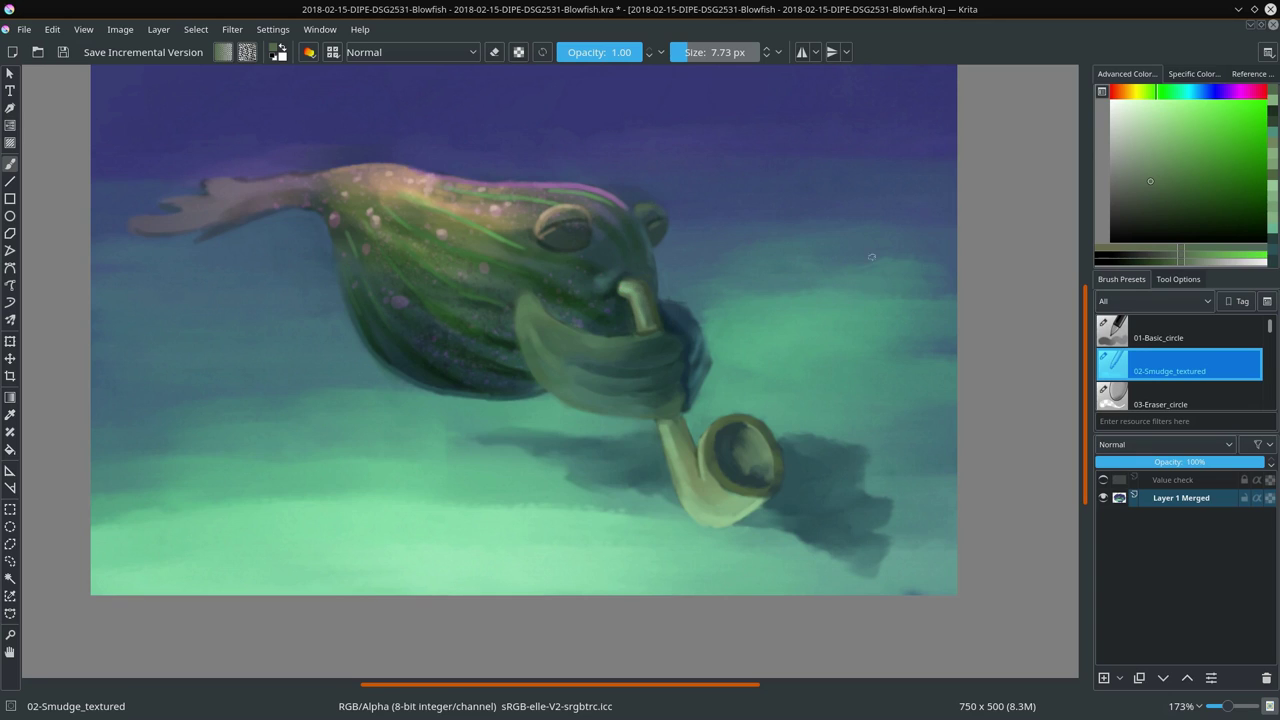
pyautogui.click(1103, 481)
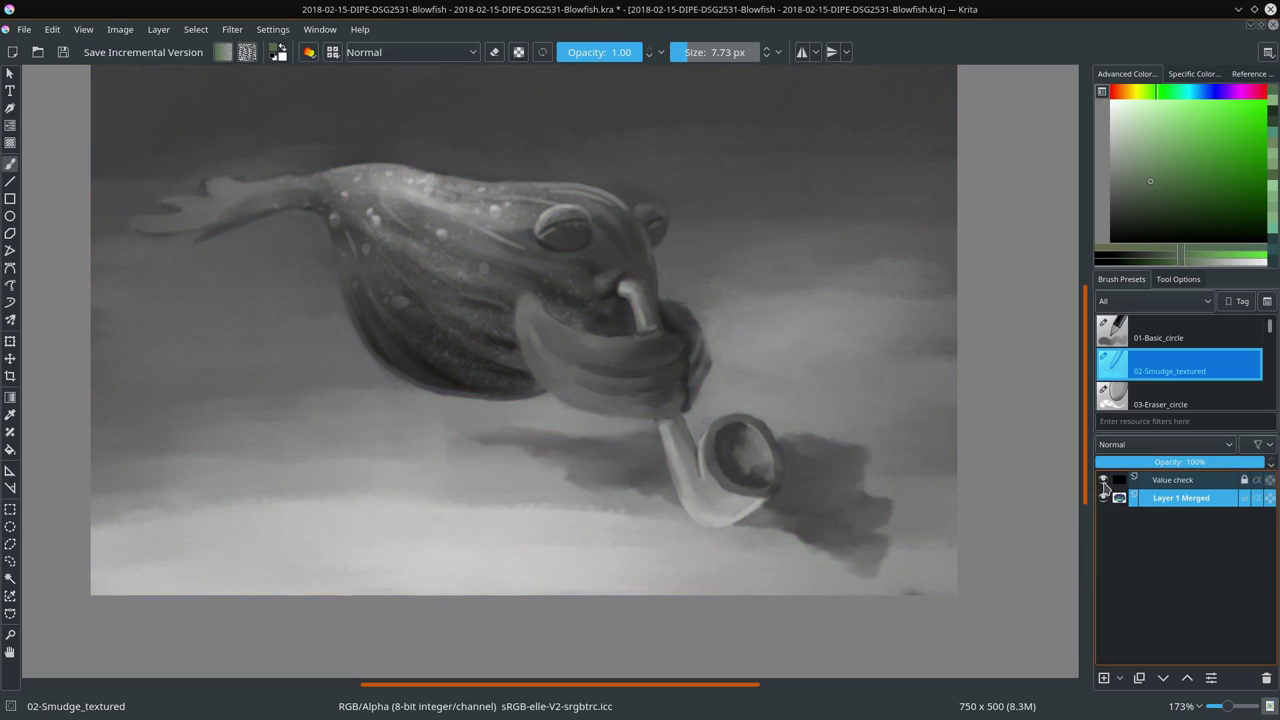
pyautogui.click(1103, 481)
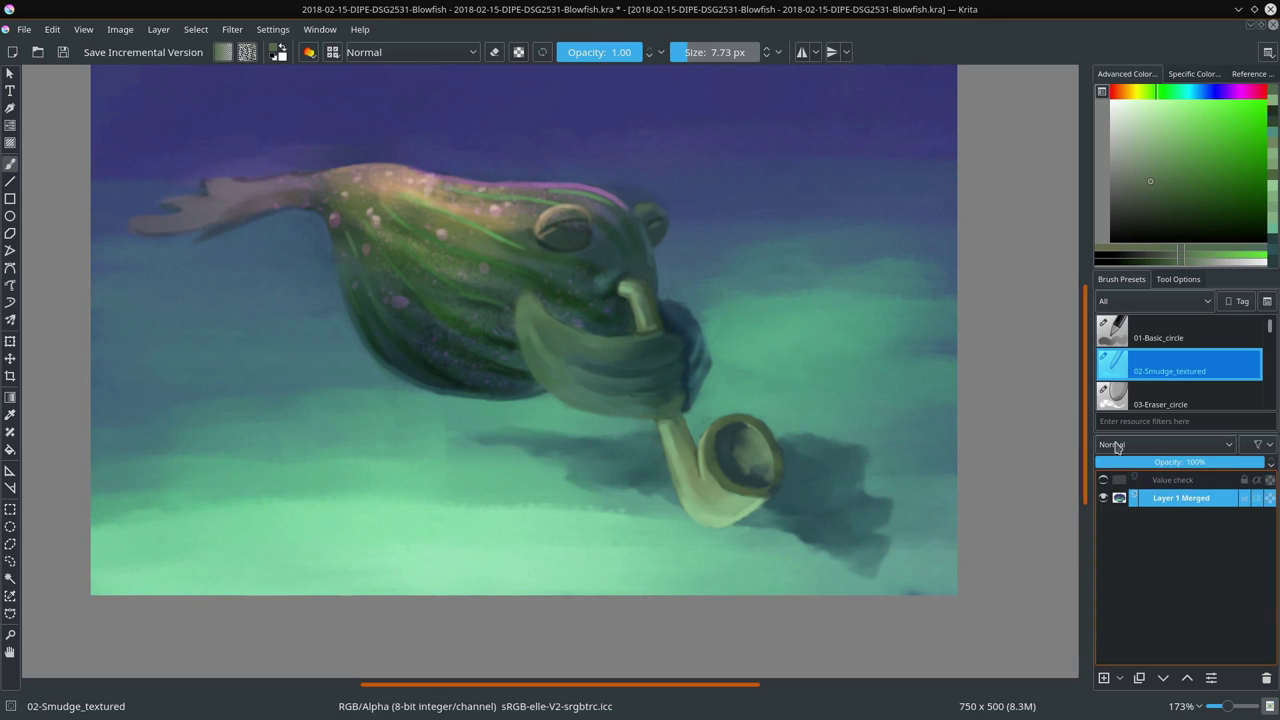
# Step: Paint very dark green key marks along the saxophone's lower tube and mouthpiece with 01-Basic_circle at 4.17 px
pyautogui.click(1160, 338)
pyautogui.click(1157, 220)
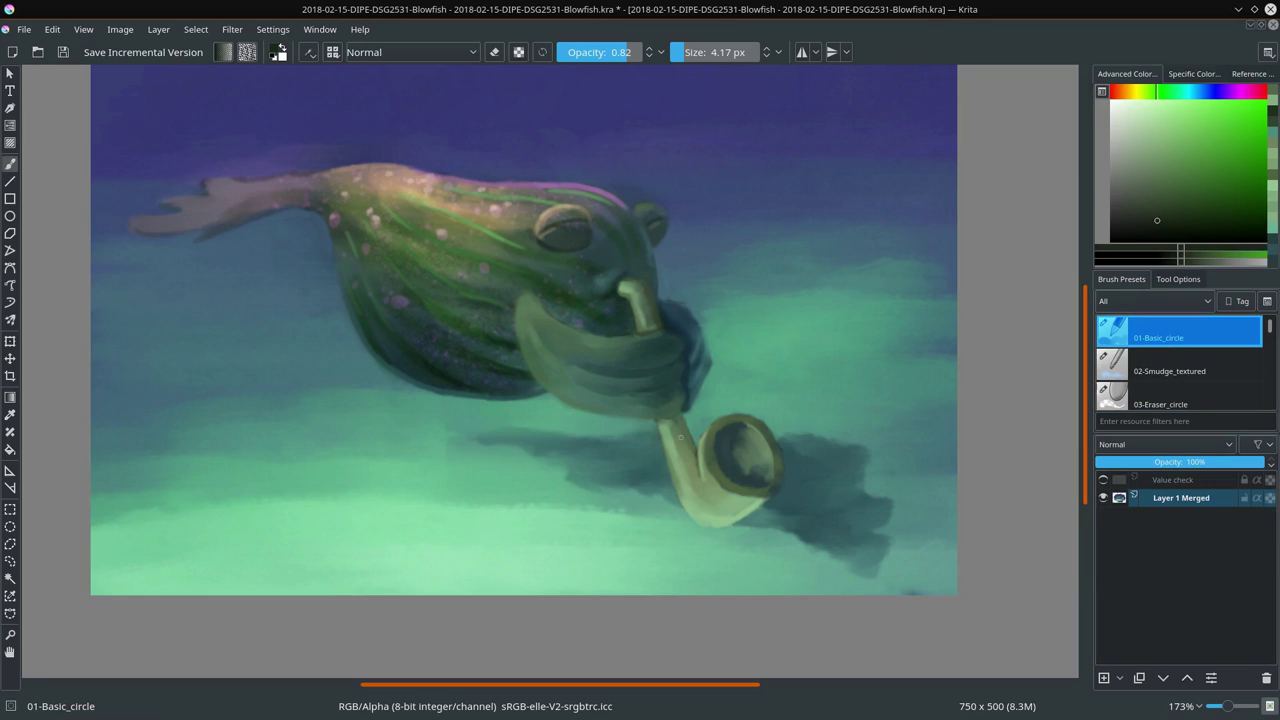
pyautogui.moveTo(677, 432); pyautogui.dragTo(676, 482)
pyautogui.moveTo(668, 432)
pyautogui.mouseDown()
pyautogui.moveTo(660, 442)
pyautogui.moveTo(681, 428)
pyautogui.moveTo(692, 449)
pyautogui.moveTo(687, 434)
pyautogui.mouseUp()
pyautogui.moveTo(641, 325); pyautogui.dragTo(645, 323)
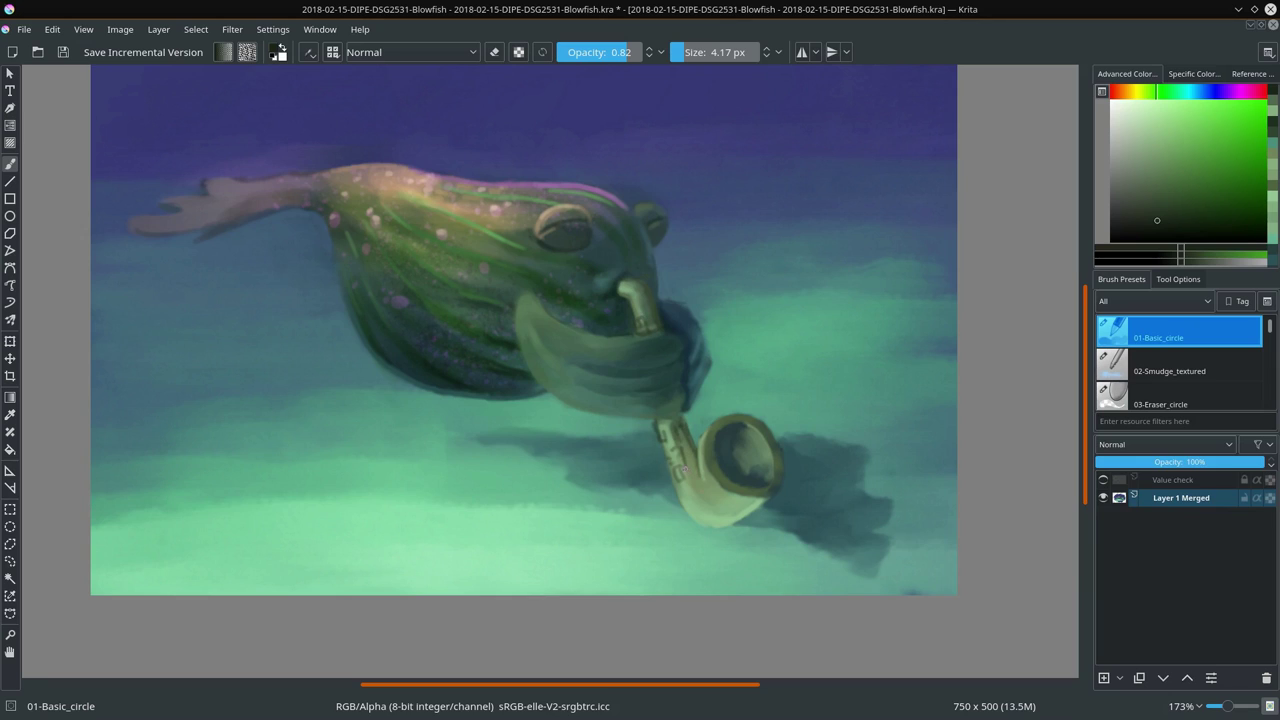
pyautogui.moveTo(690, 470); pyautogui.dragTo(692, 496)
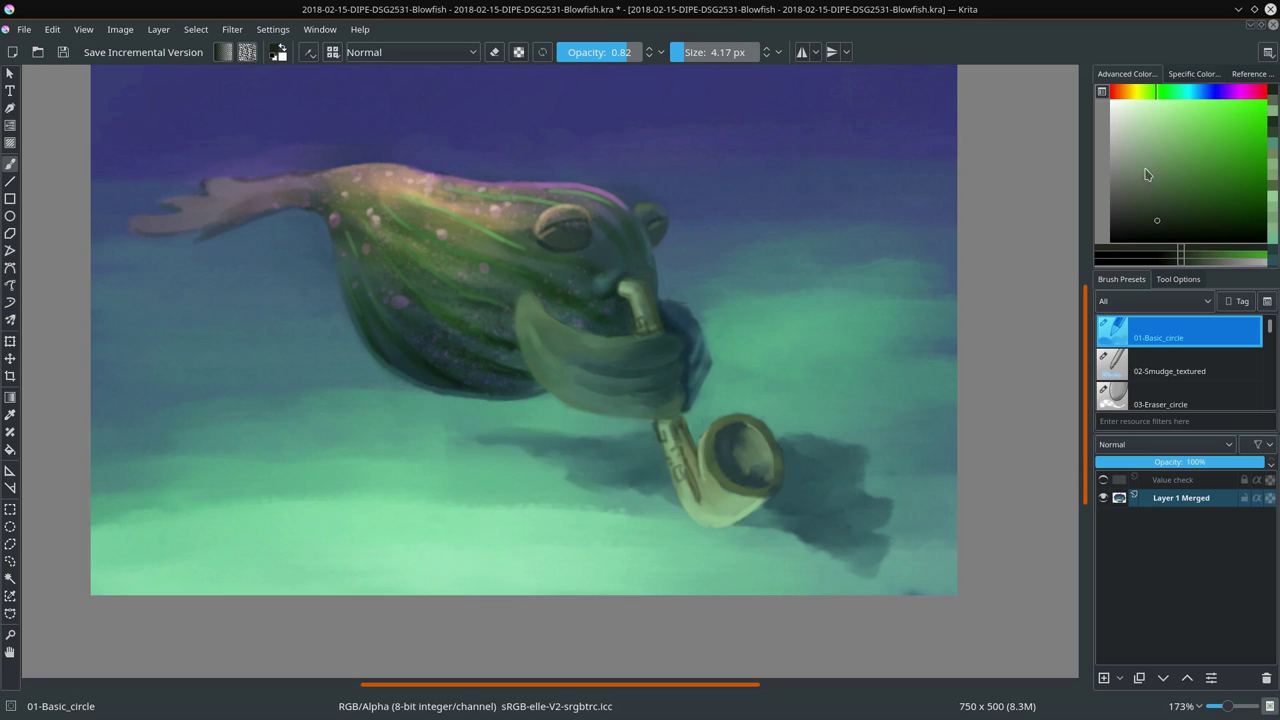
# Step: Add mid-green and olive touches to the key marks and soften them with 02-Smudge_textured at 5.76 px
pyautogui.click(1175, 177)
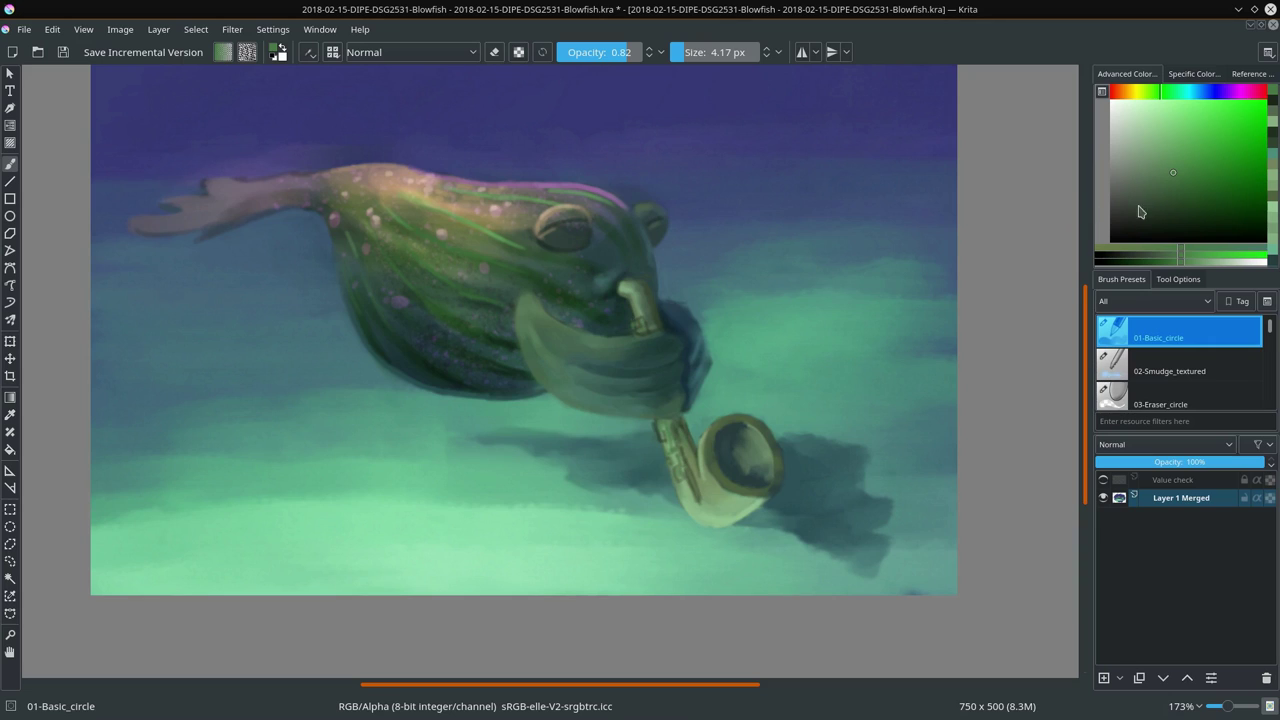
pyautogui.click(1142, 91)
pyautogui.click(1204, 184)
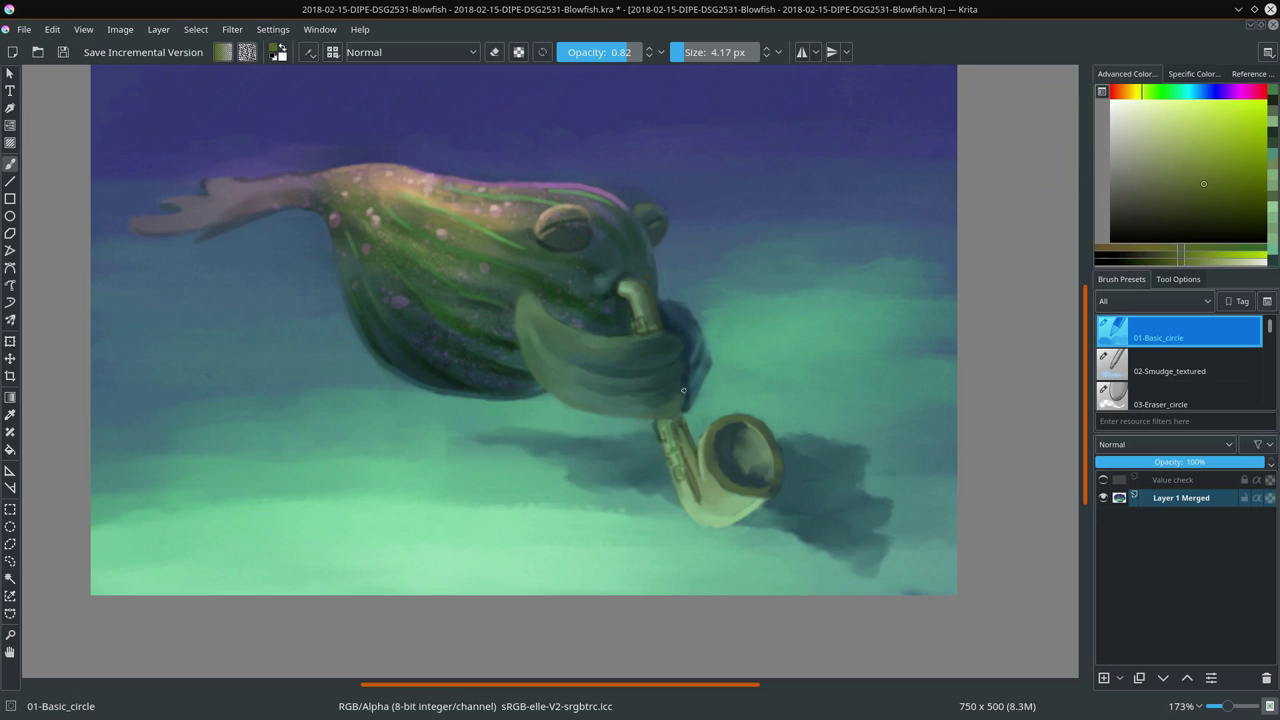
pyautogui.moveTo(667, 423); pyautogui.dragTo(669, 428)
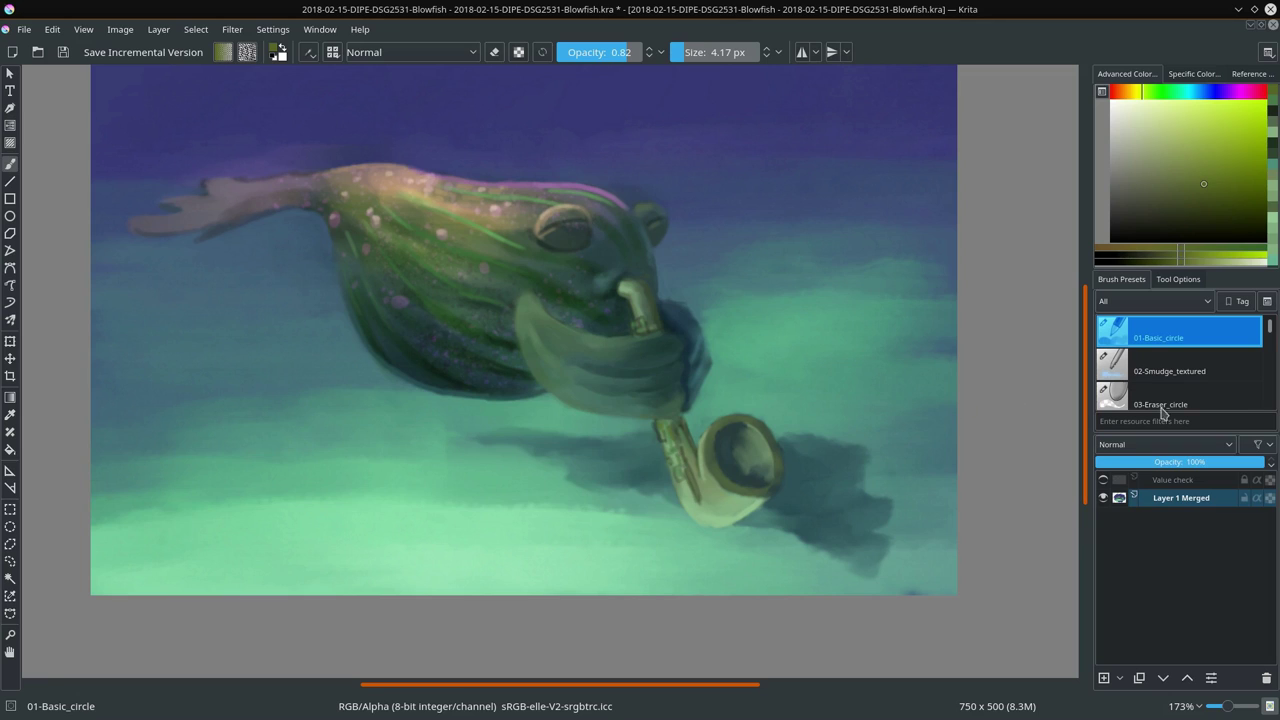
pyautogui.click(1165, 372)
pyautogui.press('[')
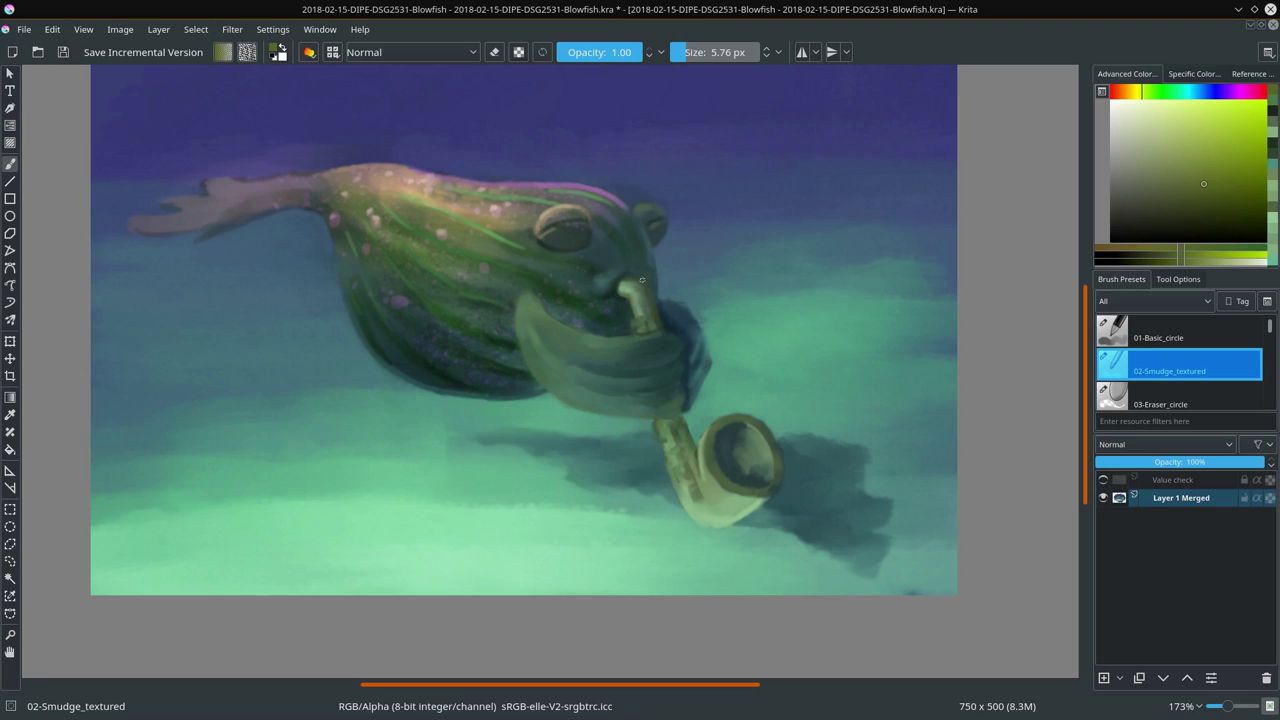
# Step: Paint bright yellow-green highlights down the lower tube's outer edge with 01-Basic_circle at 4.17 px
pyautogui.press('/')
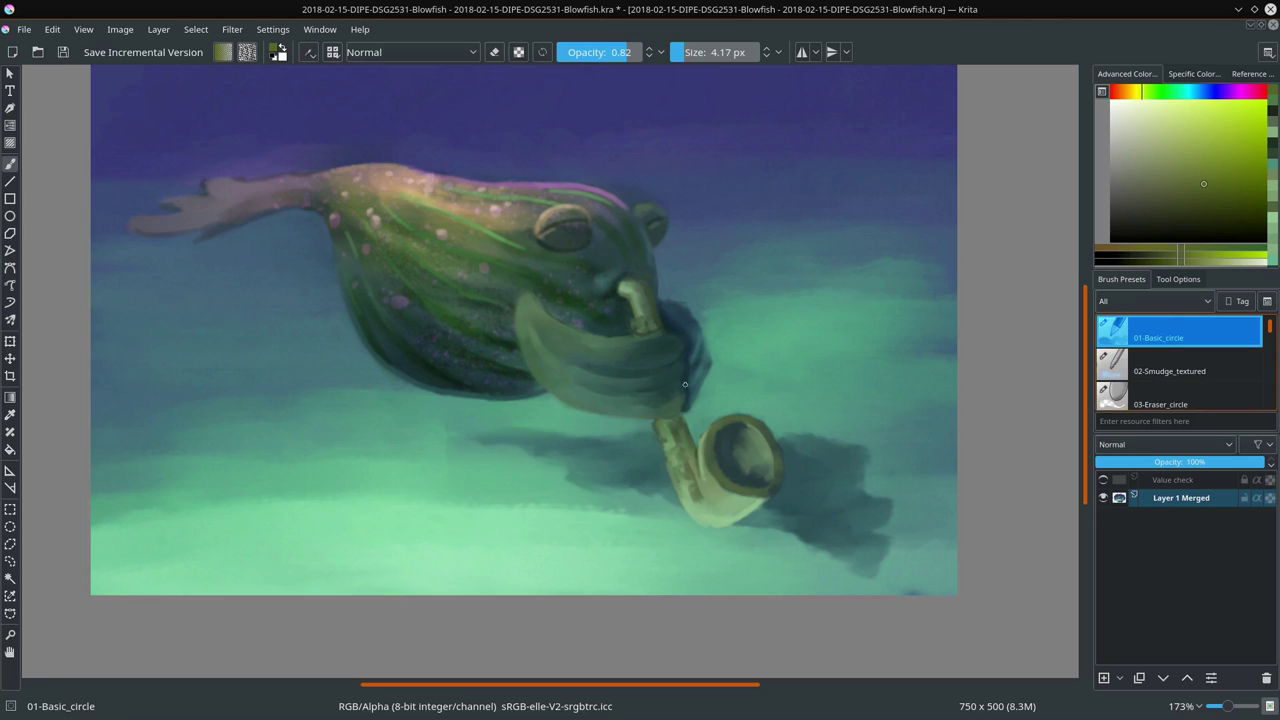
pyautogui.keyDown('ctrl'); pyautogui.click(712, 478); pyautogui.keyUp('ctrl')
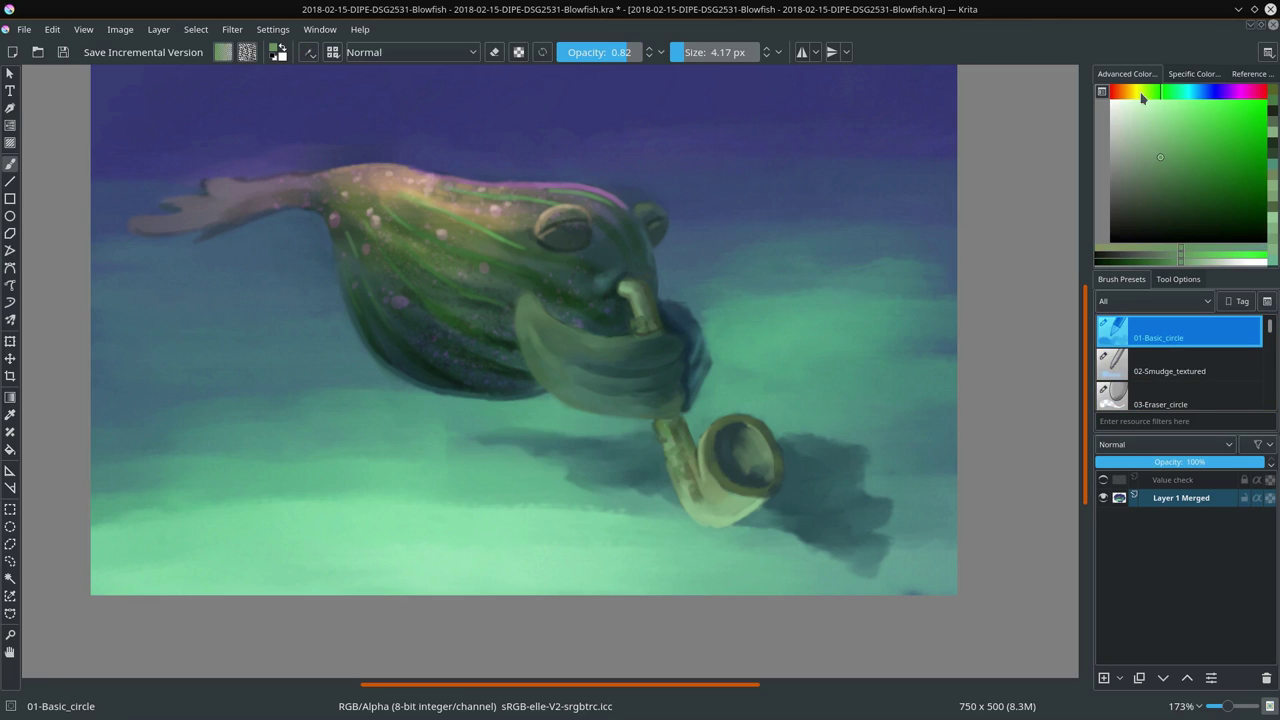
pyautogui.click(1188, 130)
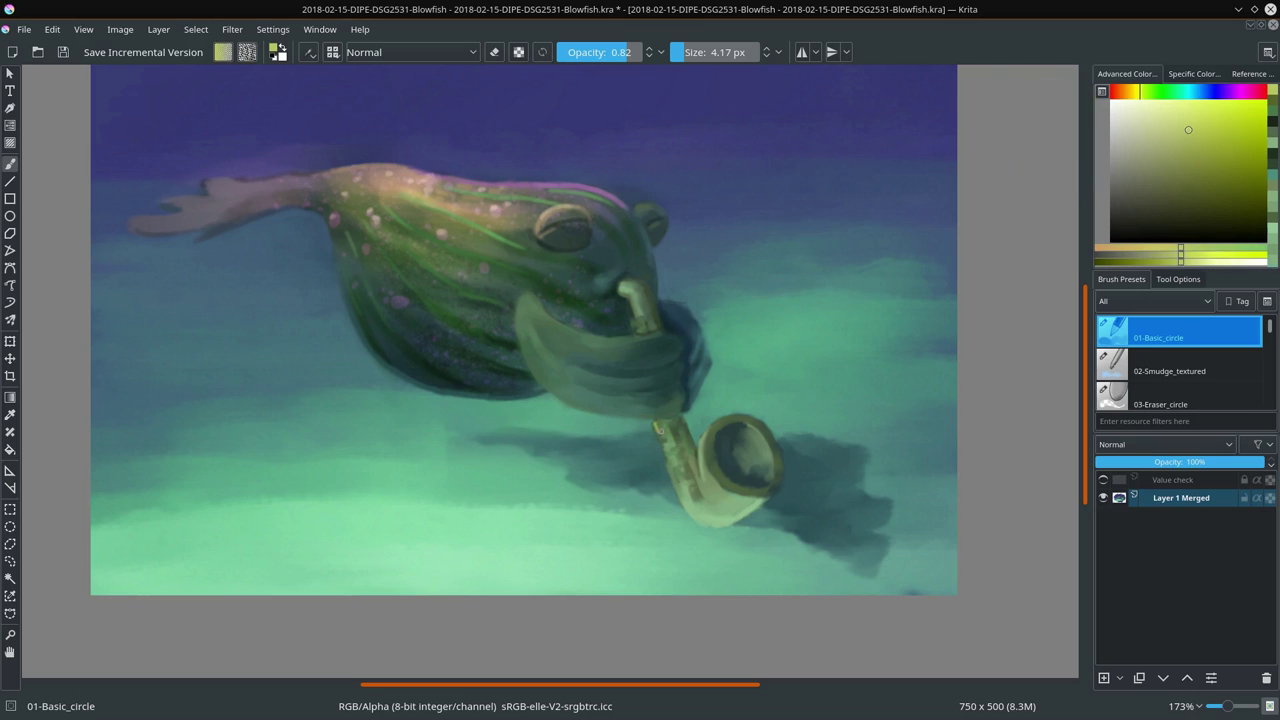
pyautogui.moveTo(656, 419); pyautogui.dragTo(680, 482)
# Step: Clean up the lower tube's outer edge with teal and green colors sampled from the background beside it
pyautogui.keyDown('ctrl'); pyautogui.click(662, 468); pyautogui.keyUp('ctrl')
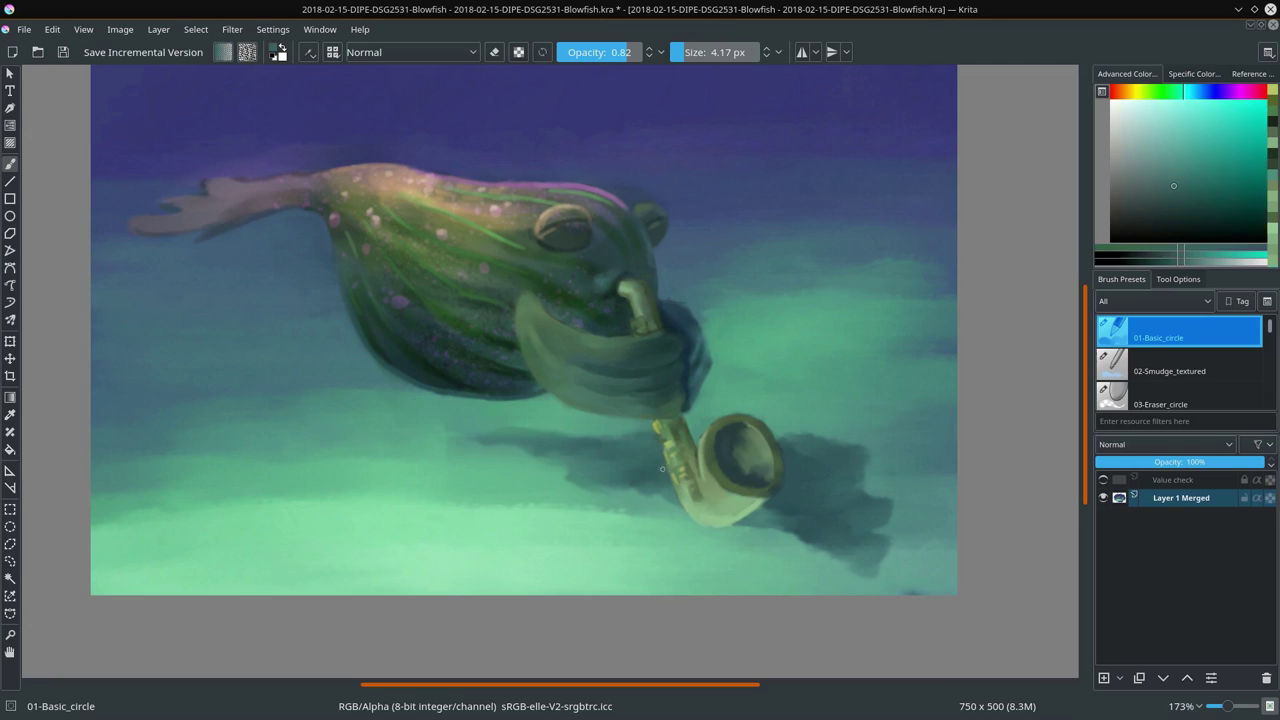
pyautogui.moveTo(665, 469); pyautogui.dragTo(677, 490)
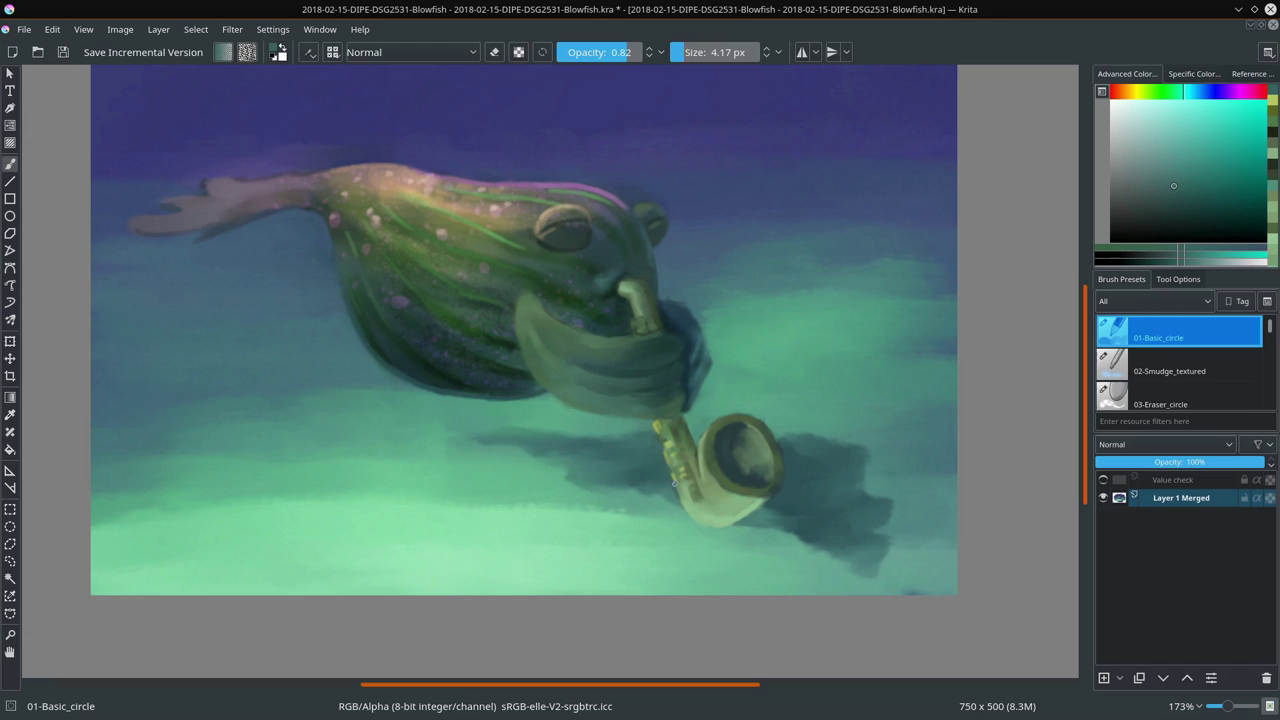
pyautogui.keyDown('ctrl'); pyautogui.click(674, 485); pyautogui.keyUp('ctrl')
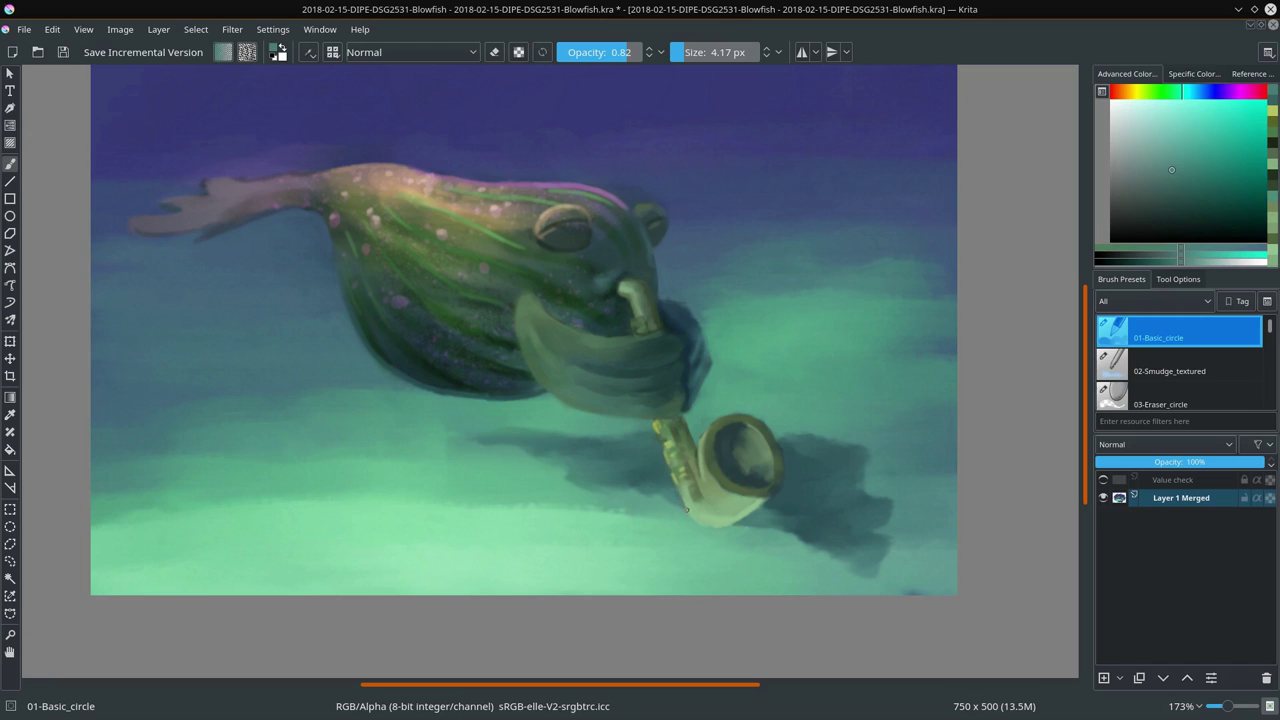
pyautogui.keyDown('ctrl'); pyautogui.click(684, 509); pyautogui.keyUp('ctrl')
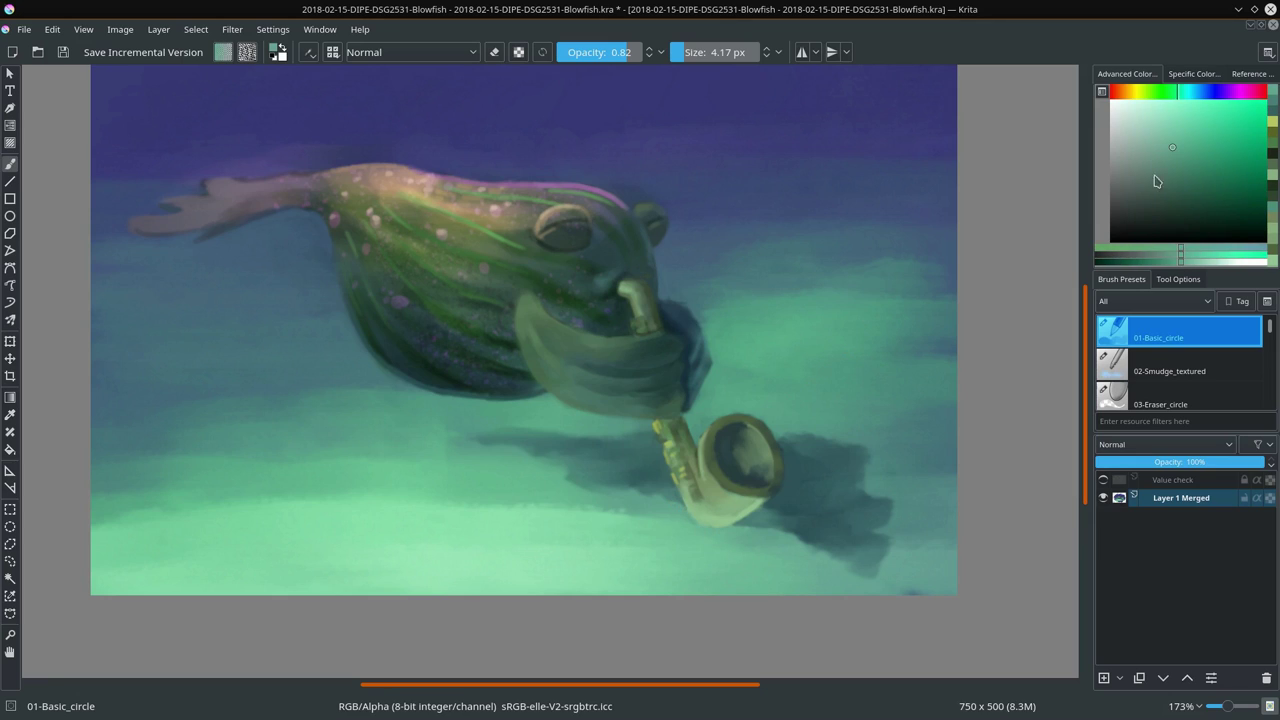
# Step: Paint yellow accents on the mouthpiece and bell rim, and add pale yellow highlights around the rim
pyautogui.click(1137, 91)
pyautogui.click(1196, 136)
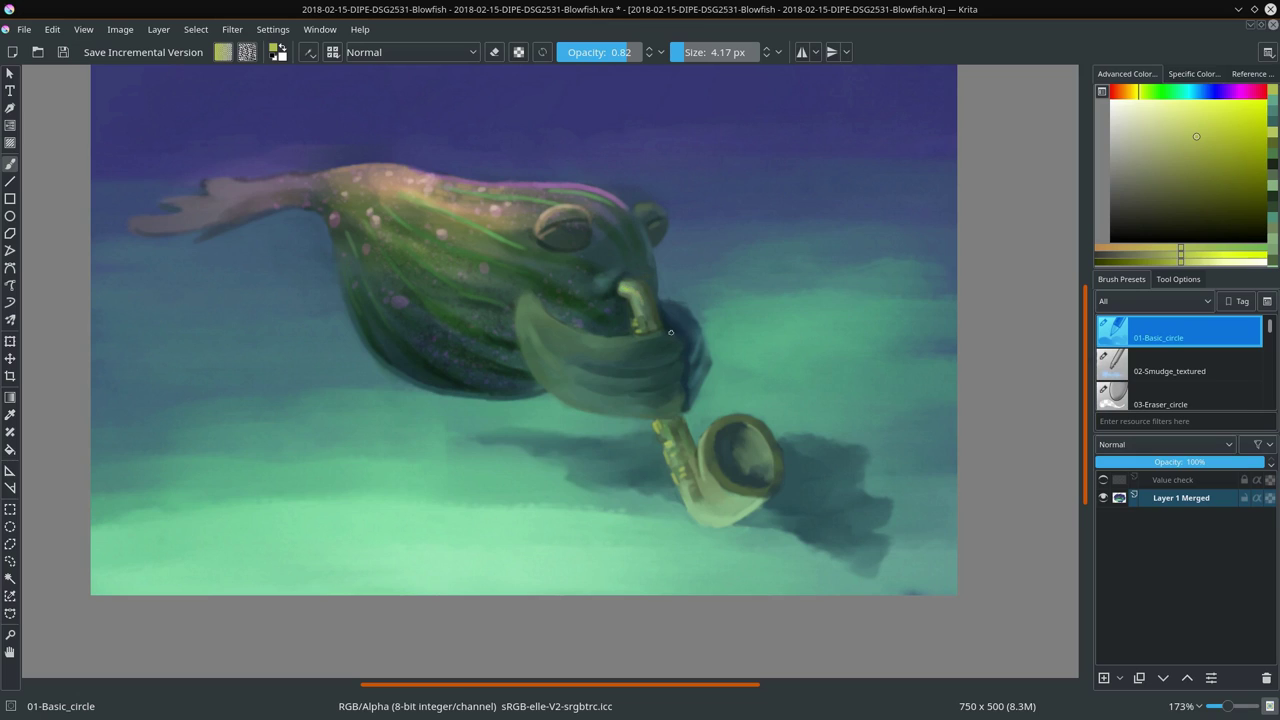
pyautogui.moveTo(750, 426)
pyautogui.mouseDown()
pyautogui.moveTo(770, 468)
pyautogui.moveTo(713, 468)
pyautogui.moveTo(705, 454)
pyautogui.moveTo(753, 489)
pyautogui.mouseUp()
pyautogui.moveTo(704, 441); pyautogui.dragTo(715, 425)
pyautogui.moveTo(710, 430); pyautogui.dragTo(730, 416)
pyautogui.click(1159, 111)
pyautogui.moveTo(712, 426)
pyautogui.mouseDown()
pyautogui.moveTo(706, 455)
pyautogui.moveTo(772, 461)
pyautogui.mouseUp()
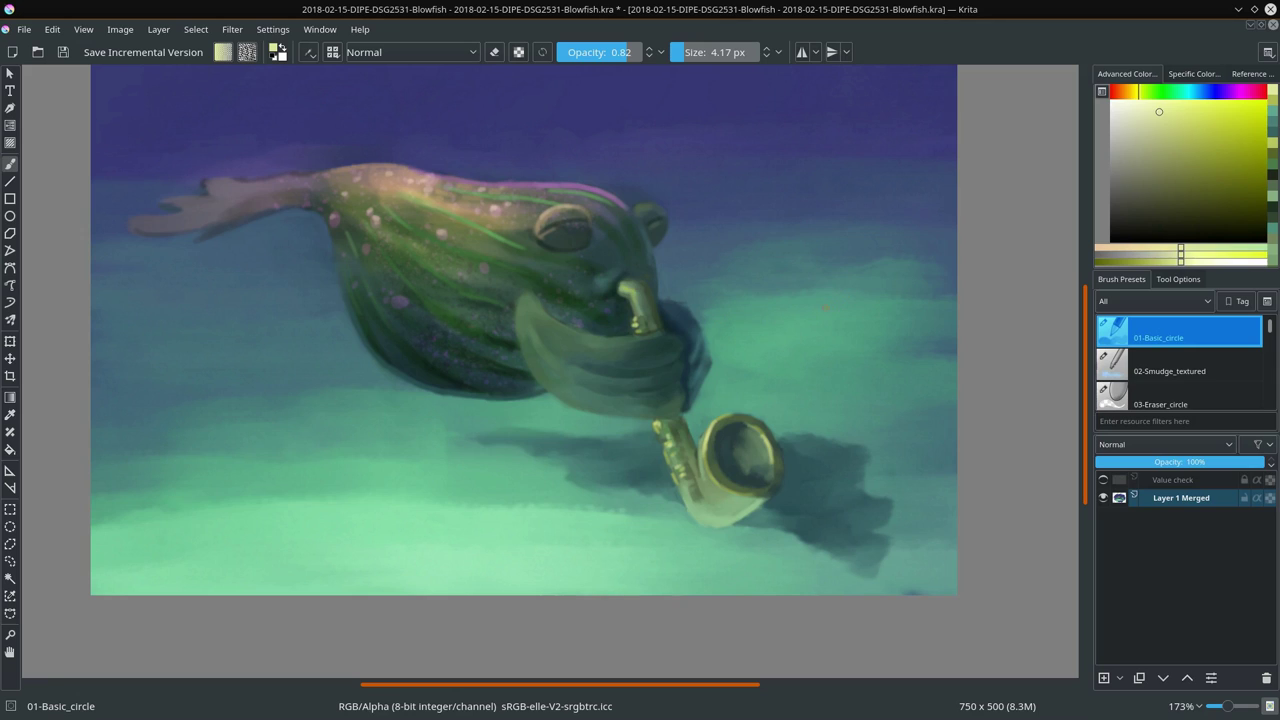
# Step: Refine the mouthpiece's tip with sampled dark teal and paint lighter teal lips around it
pyautogui.click(1127, 224)
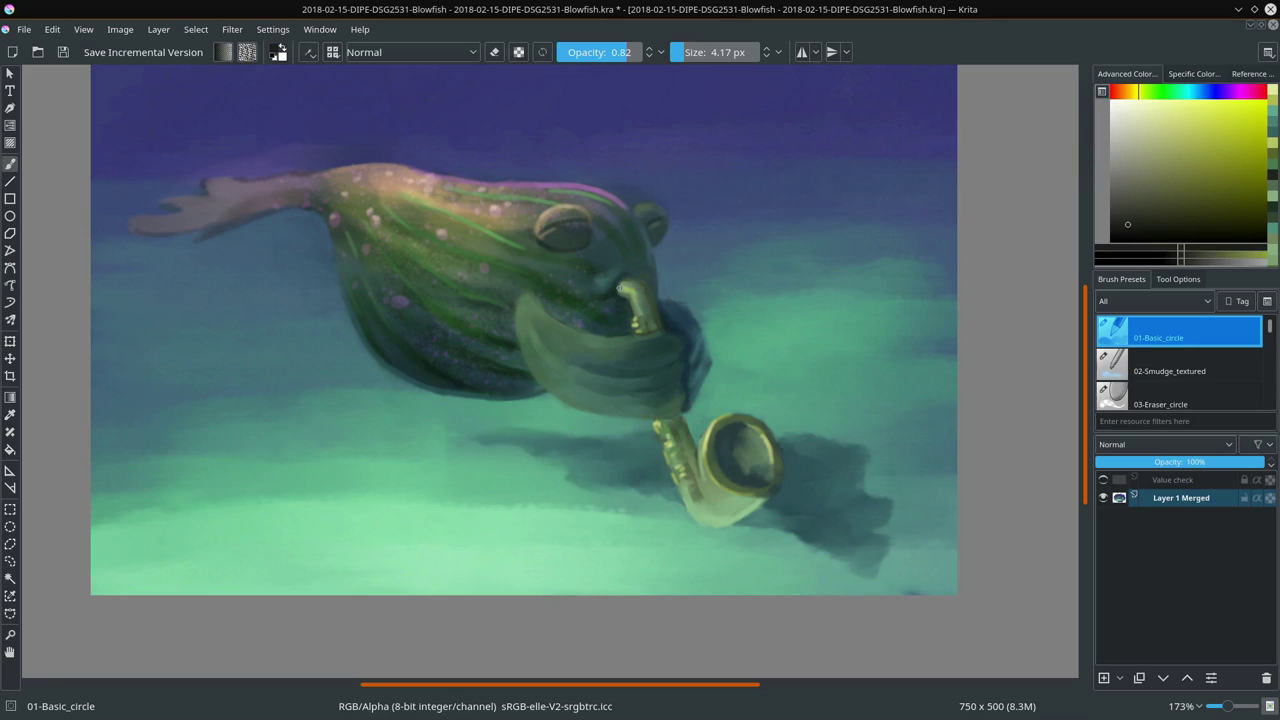
pyautogui.keyDown('ctrl'); pyautogui.click(612, 279); pyautogui.keyUp('ctrl')
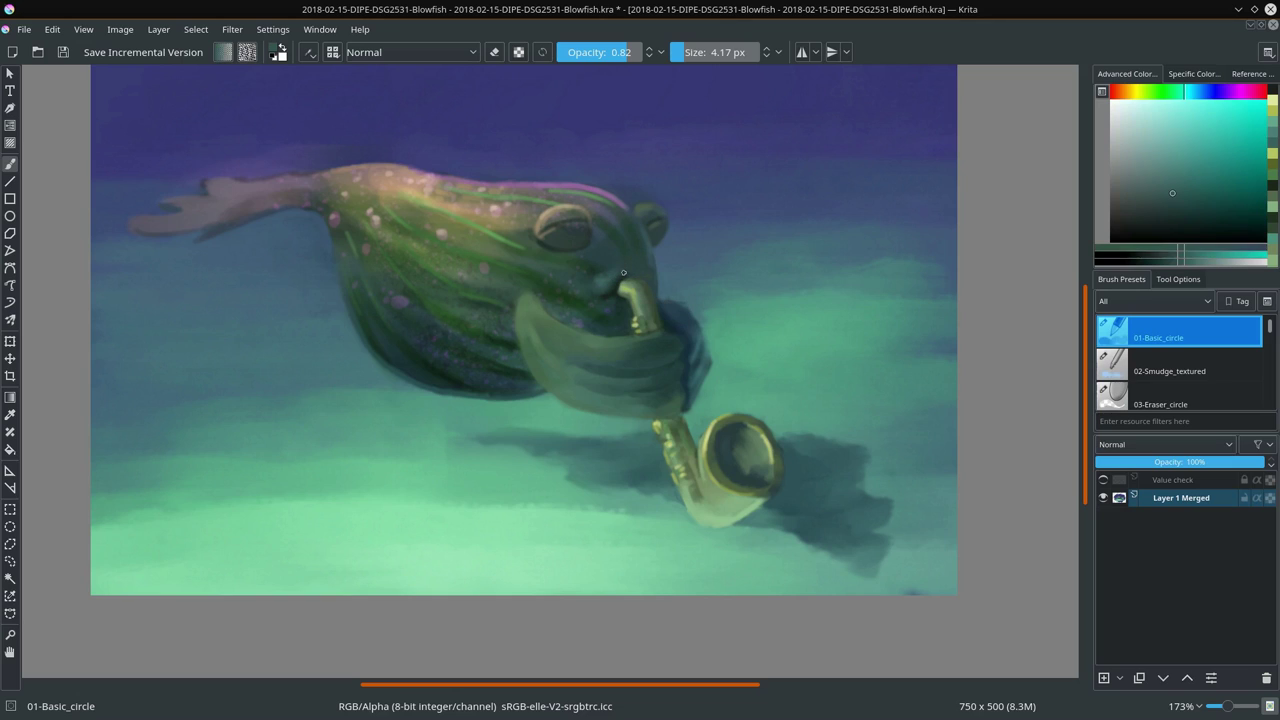
pyautogui.click(1170, 170)
pyautogui.click(1169, 168)
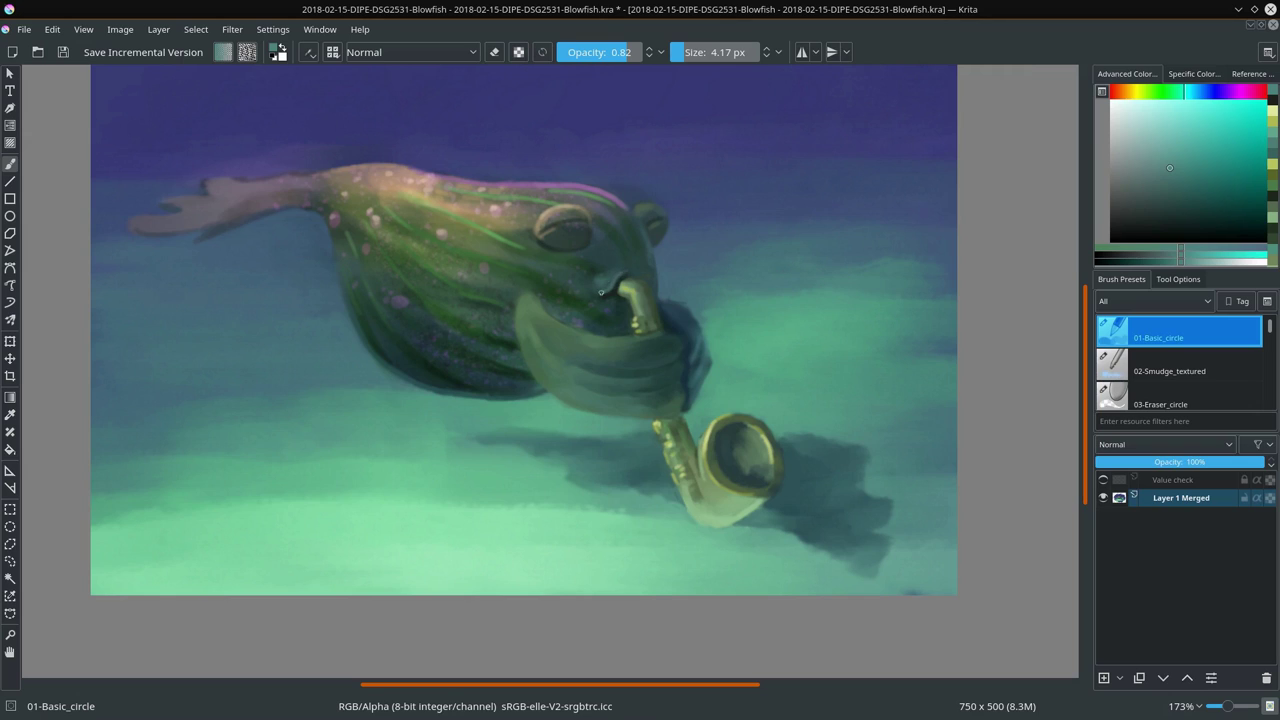
pyautogui.moveTo(633, 273); pyautogui.dragTo(630, 272)
# Step: Highlight the front fin's upper edge with a sampled light green at up to 5.09 px
pyautogui.keyDown('ctrl'); pyautogui.click(605, 335); pyautogui.keyUp('ctrl')
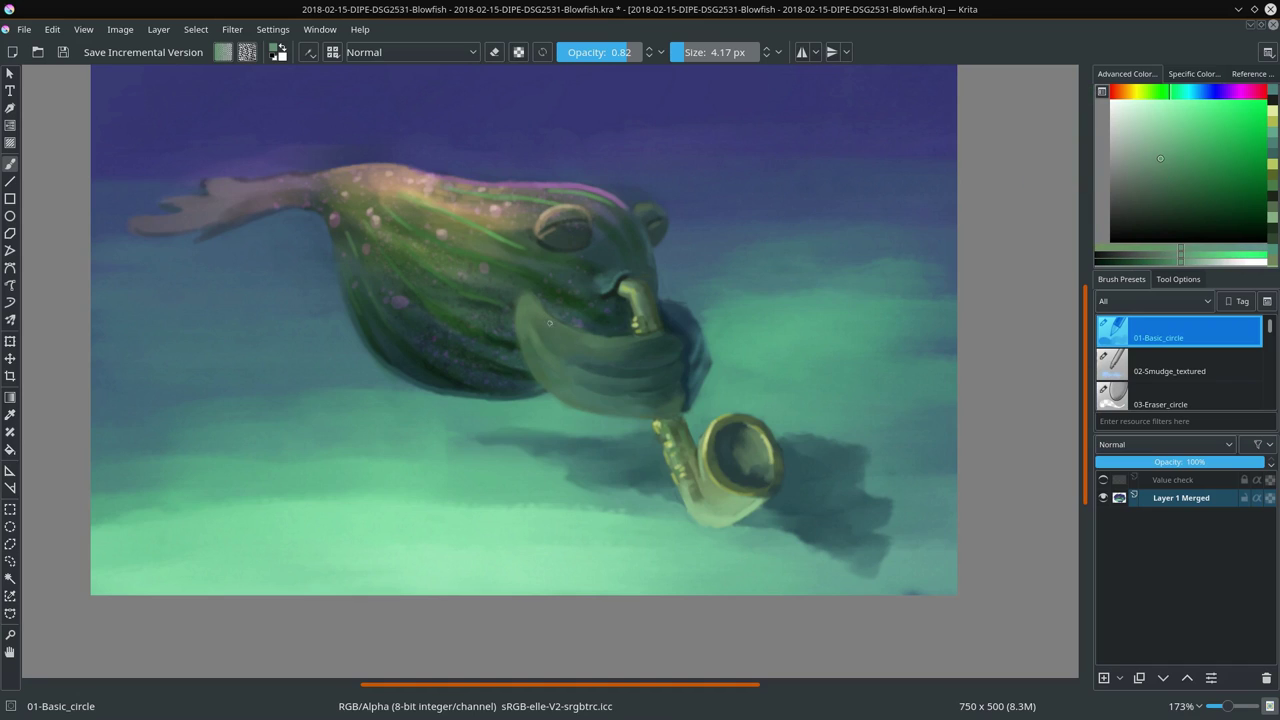
pyautogui.moveTo(549, 320); pyautogui.dragTo(578, 336)
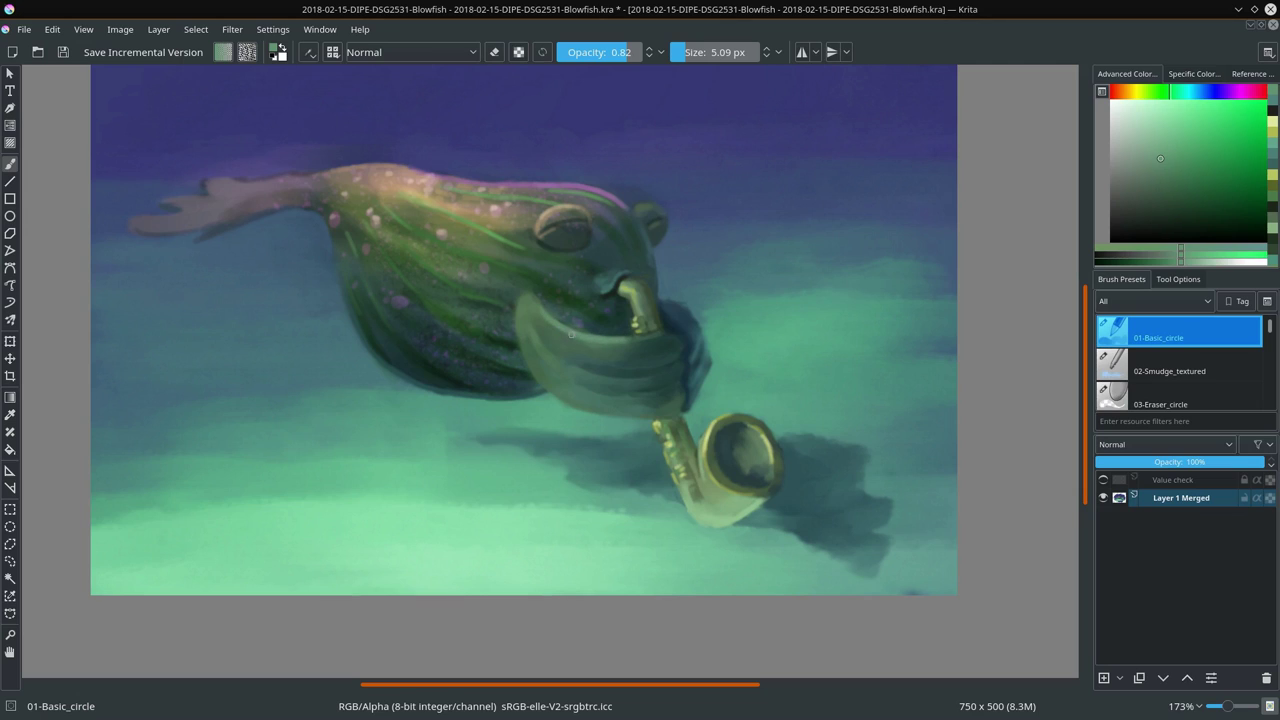
pyautogui.moveTo(538, 300); pyautogui.dragTo(575, 330)
# Step: Choose a saturated pink and paint strokes along the tail fin at up to 7.95 px, undoing the unwanted ones
pyautogui.click(1240, 95)
pyautogui.keyDown('ctrl'); pyautogui.click(320, 204); pyautogui.keyUp('ctrl')
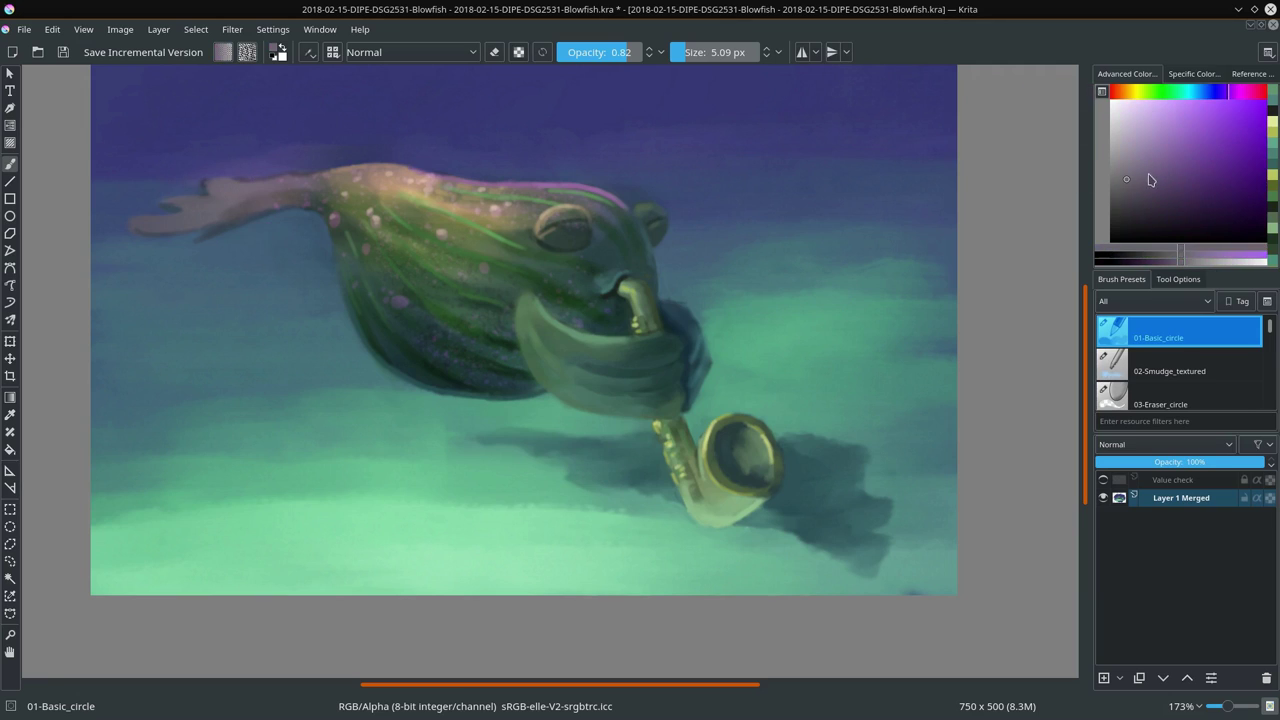
pyautogui.click(1195, 151)
pyautogui.click(1176, 137)
pyautogui.click(1246, 92)
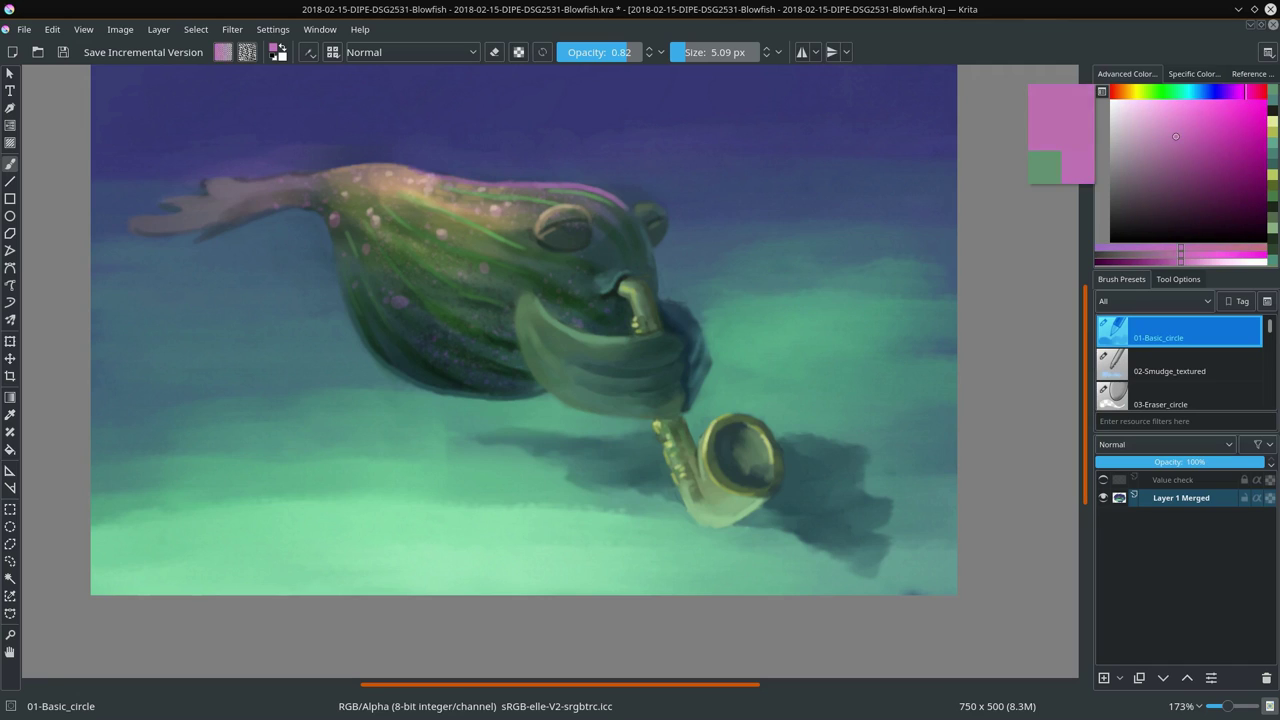
pyautogui.moveTo(215, 210); pyautogui.dragTo(220, 210)
pyautogui.moveTo(309, 187)
pyautogui.mouseDown()
pyautogui.moveTo(178, 210)
pyautogui.moveTo(285, 187)
pyautogui.moveTo(230, 211)
pyautogui.moveTo(253, 184)
pyautogui.moveTo(284, 189)
pyautogui.moveTo(286, 167)
pyautogui.moveTo(295, 189)
pyautogui.moveTo(245, 191)
pyautogui.moveTo(291, 189)
pyautogui.moveTo(240, 205)
pyautogui.mouseUp()
pyautogui.hotkey('ctrl', 'z')
pyautogui.hotkey('ctrl', 'z')
pyautogui.hotkey('ctrl', 'z')
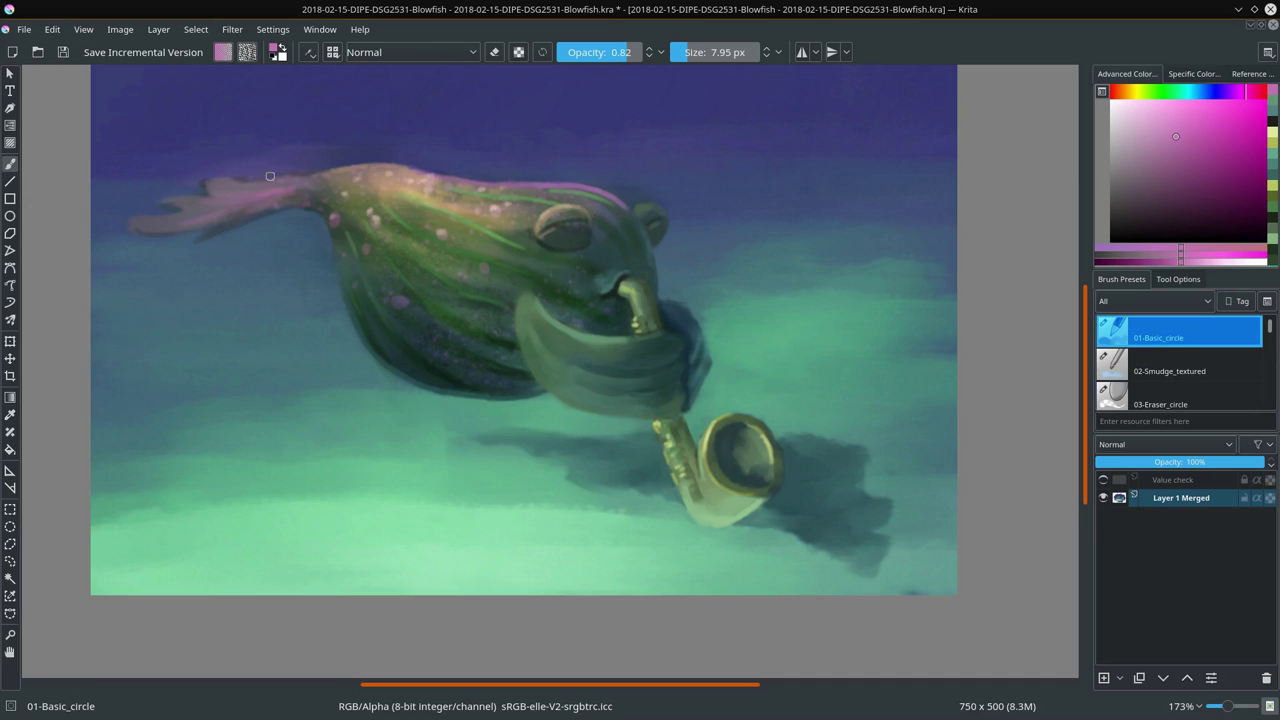
# Step: Paint lighter pink highlights where the tail meets the body, reducing the brush to 4.94 px for the finer strokes
pyautogui.click(1157, 113)
pyautogui.moveTo(305, 179)
pyautogui.mouseDown()
pyautogui.moveTo(257, 191)
pyautogui.moveTo(318, 177)
pyautogui.moveTo(258, 196)
pyautogui.moveTo(349, 191)
pyautogui.mouseUp()
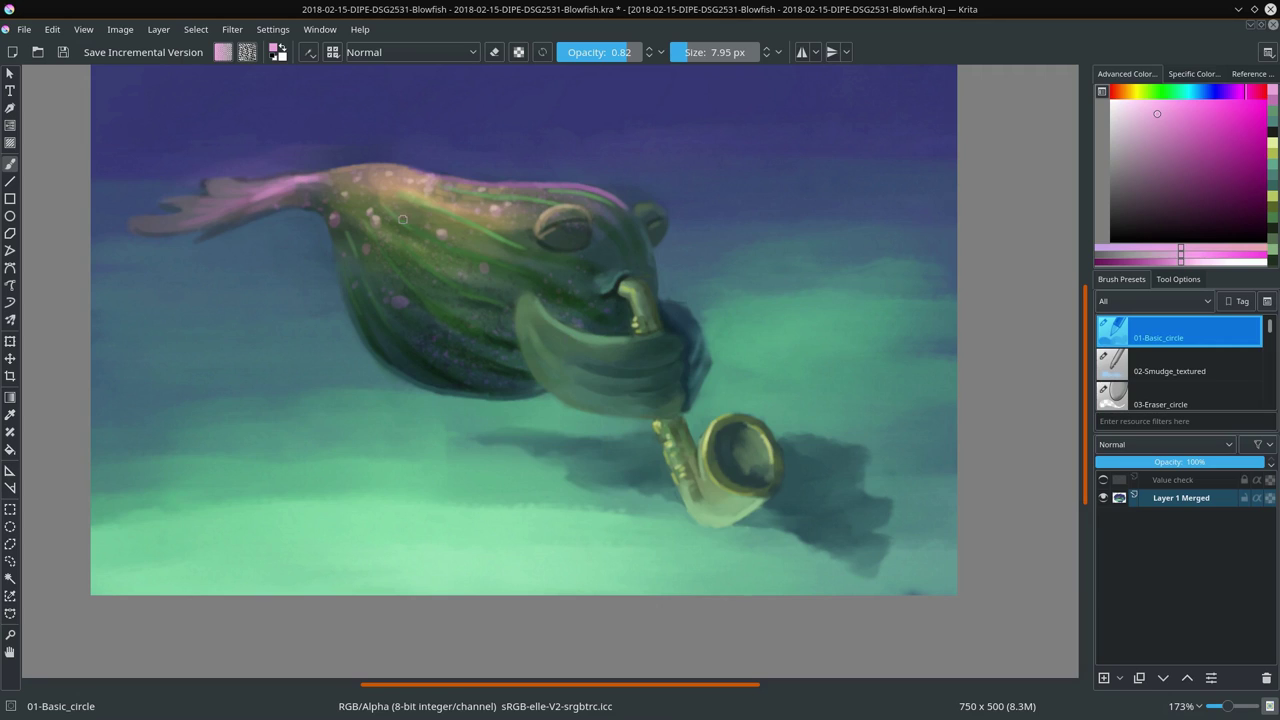
pyautogui.press('[')
pyautogui.press('[')
pyautogui.press('[')
pyautogui.moveTo(320, 175); pyautogui.dragTo(333, 171)
# Step: Paint sampled dark green creases between the tail fin's rays at 4.94 px and soften them with 02-Smudge_textured at 7.43 px
pyautogui.keyDown('ctrl'); pyautogui.click(481, 408); pyautogui.keyUp('ctrl')
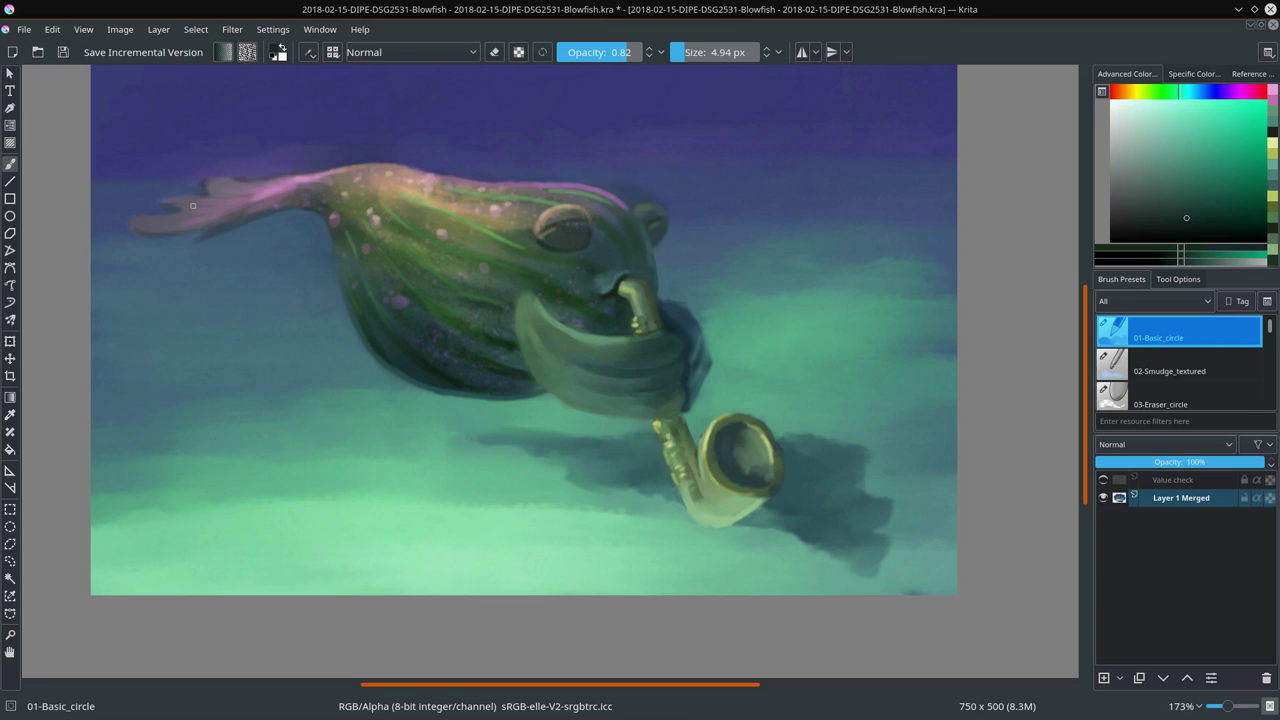
pyautogui.moveTo(227, 196)
pyautogui.mouseDown()
pyautogui.moveTo(286, 180)
pyautogui.moveTo(176, 218)
pyautogui.mouseUp()
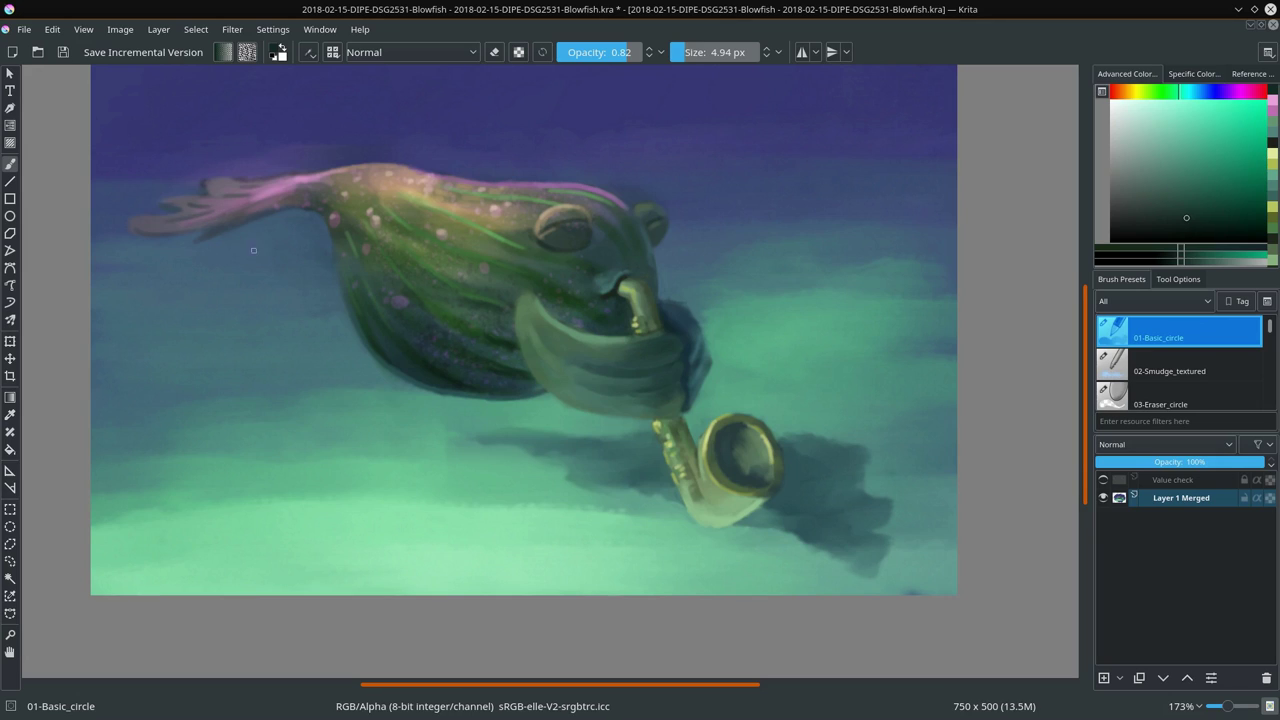
pyautogui.click(1180, 372)
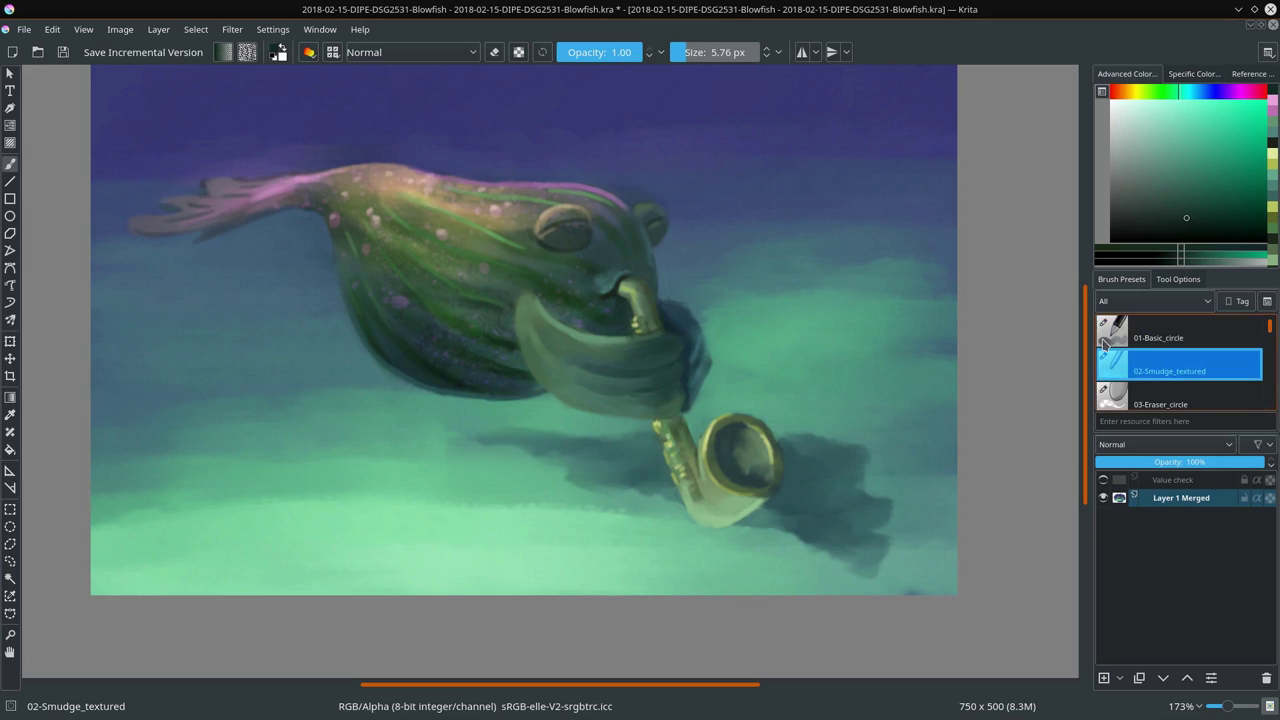
pyautogui.press('[')
pyautogui.press(']')
pyautogui.press(']')
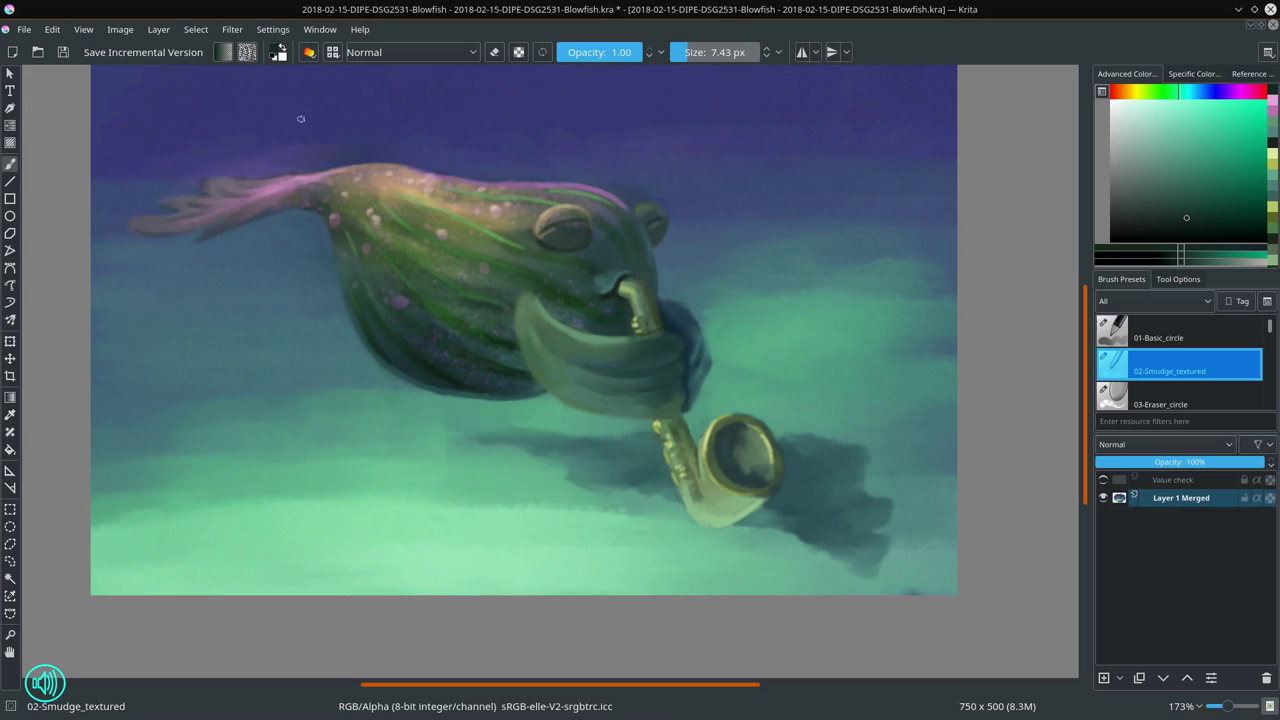
# Step: Retouch the water around the tail with 01-Basic_circle at 14.73 px, using a blue-purple sampled from the background
pyautogui.click(1178, 334)
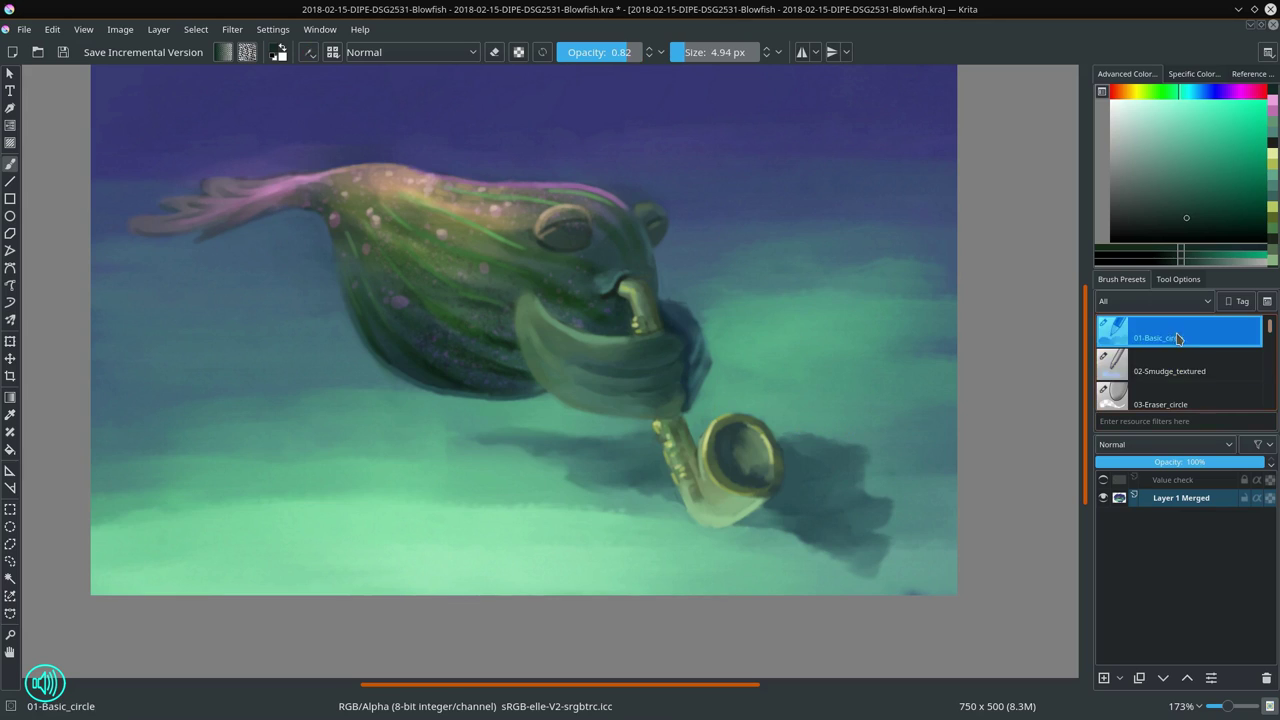
pyautogui.keyDown('ctrl'); pyautogui.click(230, 160); pyautogui.keyUp('ctrl')
pyautogui.keyDown('shift'); pyautogui.moveTo(231, 160); pyautogui.dragTo(287, 163); pyautogui.keyUp('shift')
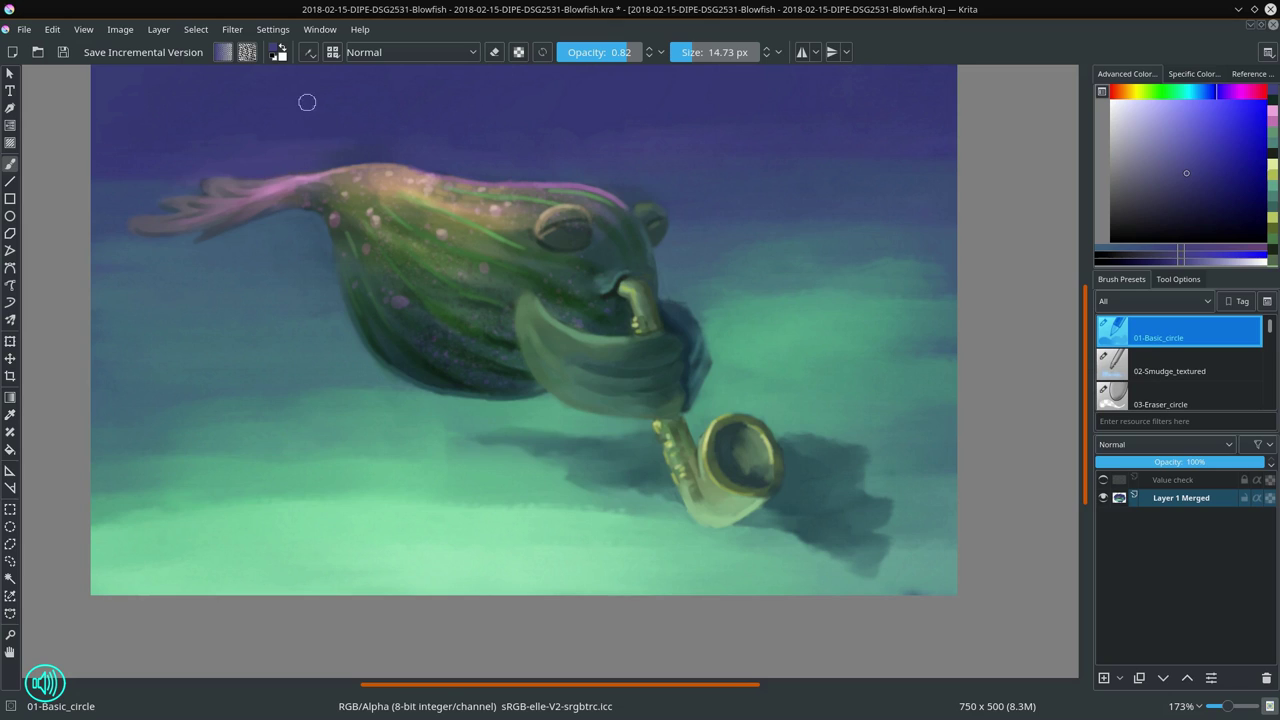
# Step: Rework the far fin's upper edge with sampled background and fin blues, reducing the brush from 10.18 to 7.15 px
pyautogui.keyDown('ctrl'); pyautogui.click(592, 270); pyautogui.keyUp('ctrl')
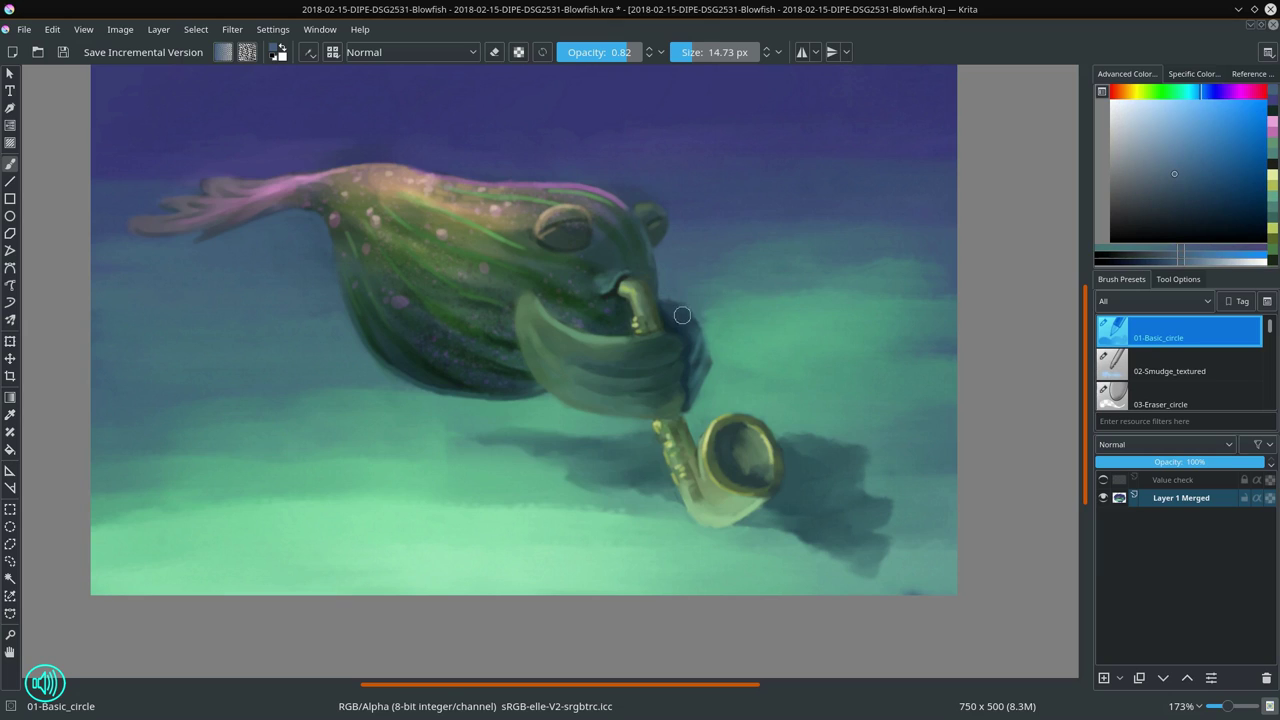
pyautogui.moveTo(683, 315); pyautogui.dragTo(685, 300)
pyautogui.keyDown('ctrl'); pyautogui.click(675, 311); pyautogui.keyUp('ctrl')
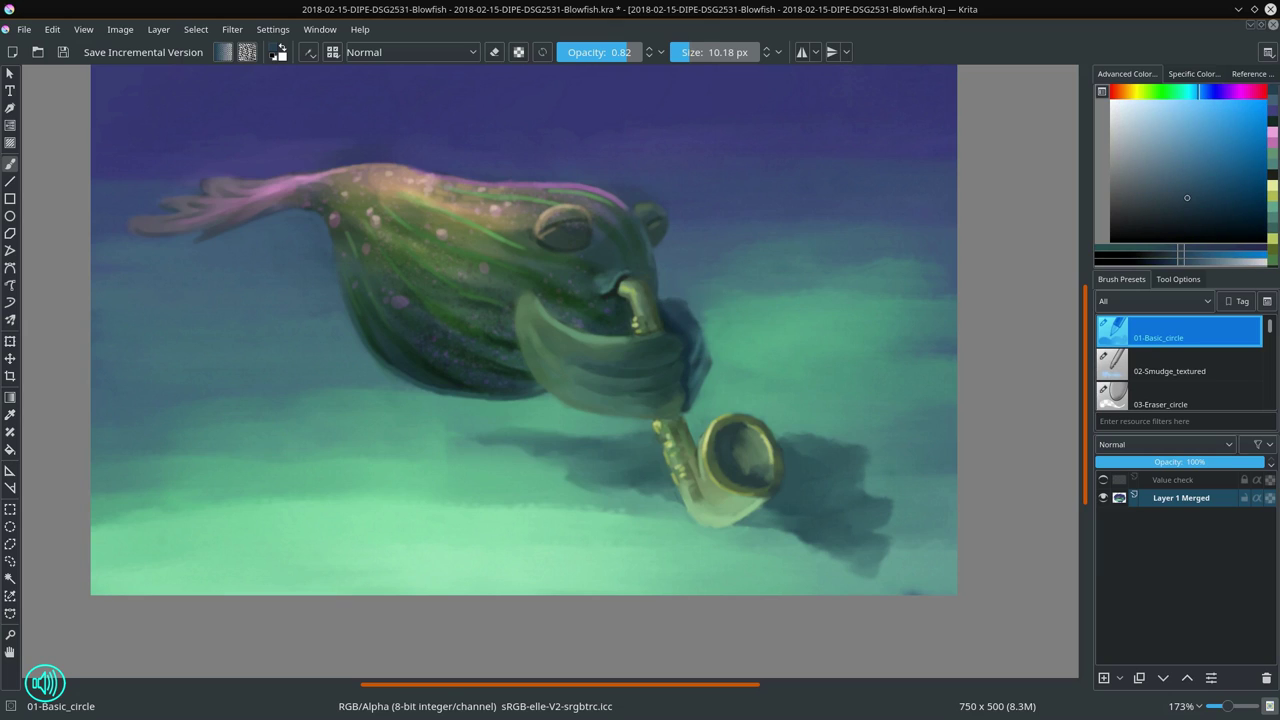
pyautogui.press('[')
pyautogui.press('[')
pyautogui.keyDown('ctrl'); pyautogui.click(680, 296); pyautogui.keyUp('ctrl')
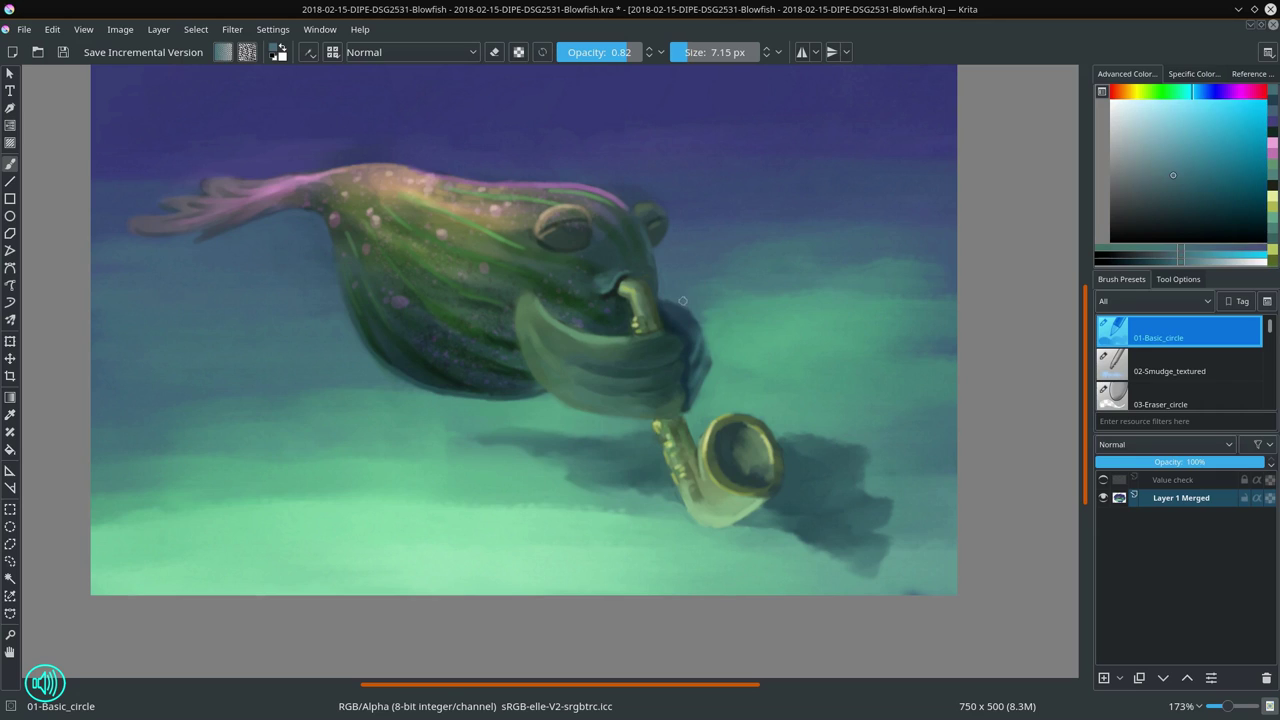
# Step: Refine the contour where the far fin meets the body at 3.97 px, alternating sampled teal and dark blue
pyautogui.keyDown('ctrl'); pyautogui.click(672, 300); pyautogui.keyUp('ctrl')
pyautogui.press('[')
pyautogui.press('[')
pyautogui.press('[')
pyautogui.moveTo(669, 301); pyautogui.dragTo(691, 312)
pyautogui.keyDown('ctrl'); pyautogui.click(690, 299); pyautogui.keyUp('ctrl')
pyautogui.keyDown('ctrl'); pyautogui.click(690, 310); pyautogui.keyUp('ctrl')
pyautogui.keyDown('ctrl'); pyautogui.click(668, 296); pyautogui.keyUp('ctrl')
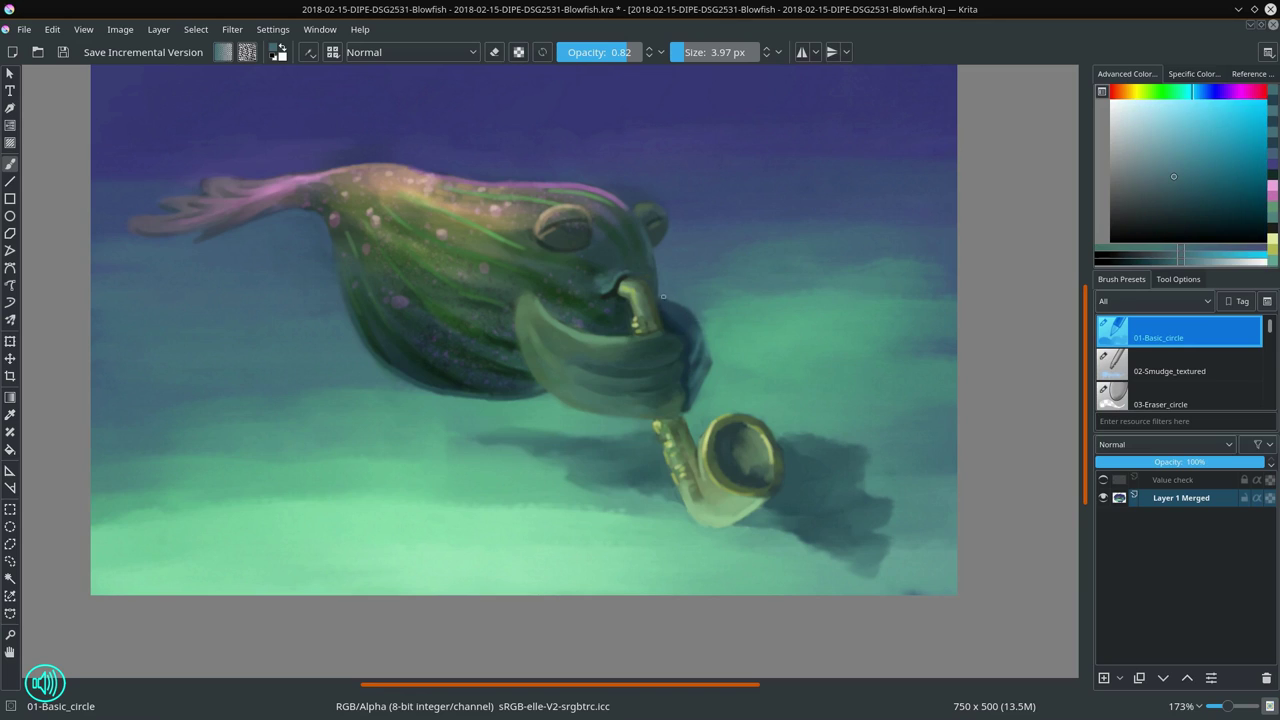
pyautogui.keyDown('ctrl'); pyautogui.click(666, 298); pyautogui.keyUp('ctrl')
pyautogui.keyDown('ctrl'); pyautogui.click(664, 303); pyautogui.keyUp('ctrl')
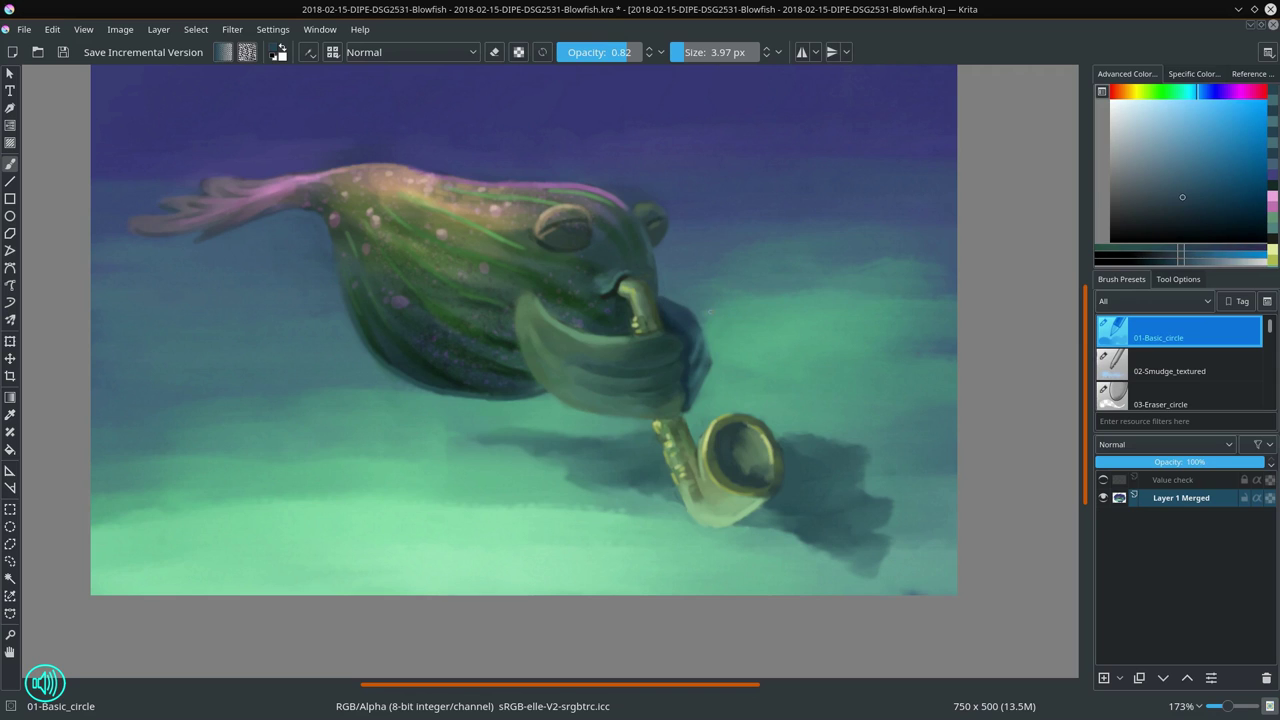
# Step: Save the painting and review its values in greyscale by briefly showing the Value check layer
pyautogui.scroll(-5, 745, 274)
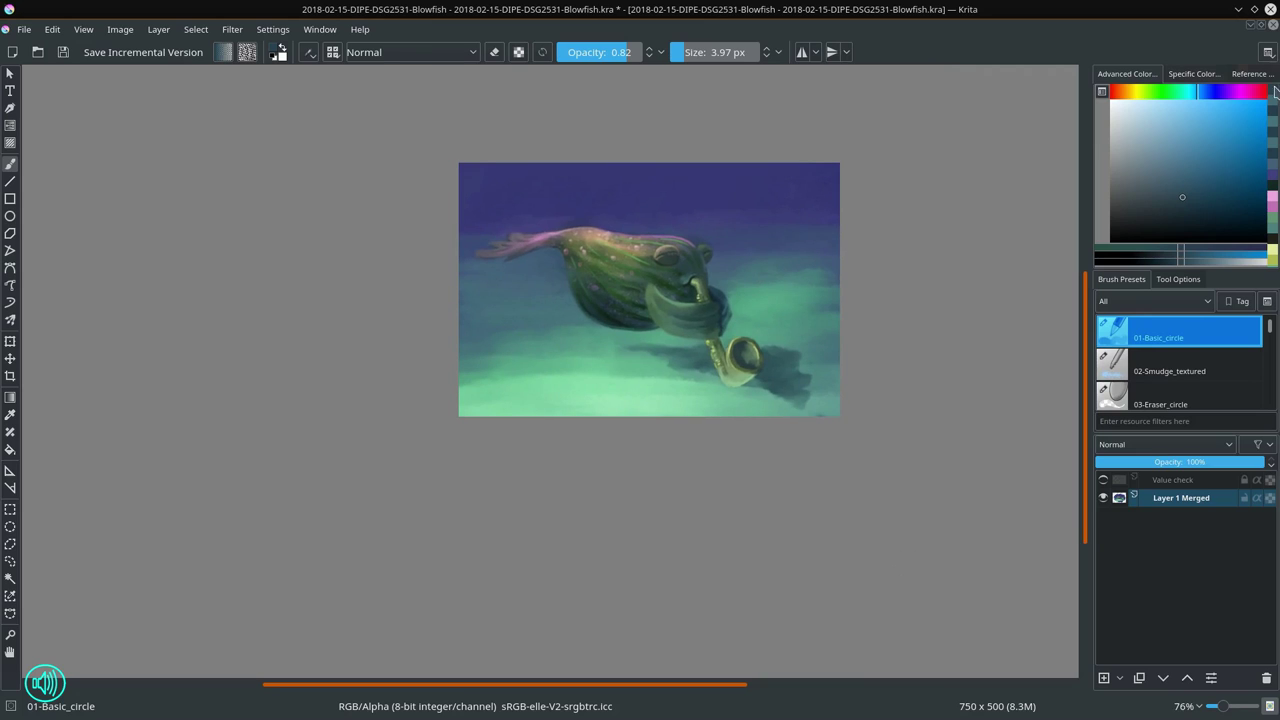
pyautogui.click(64, 52)
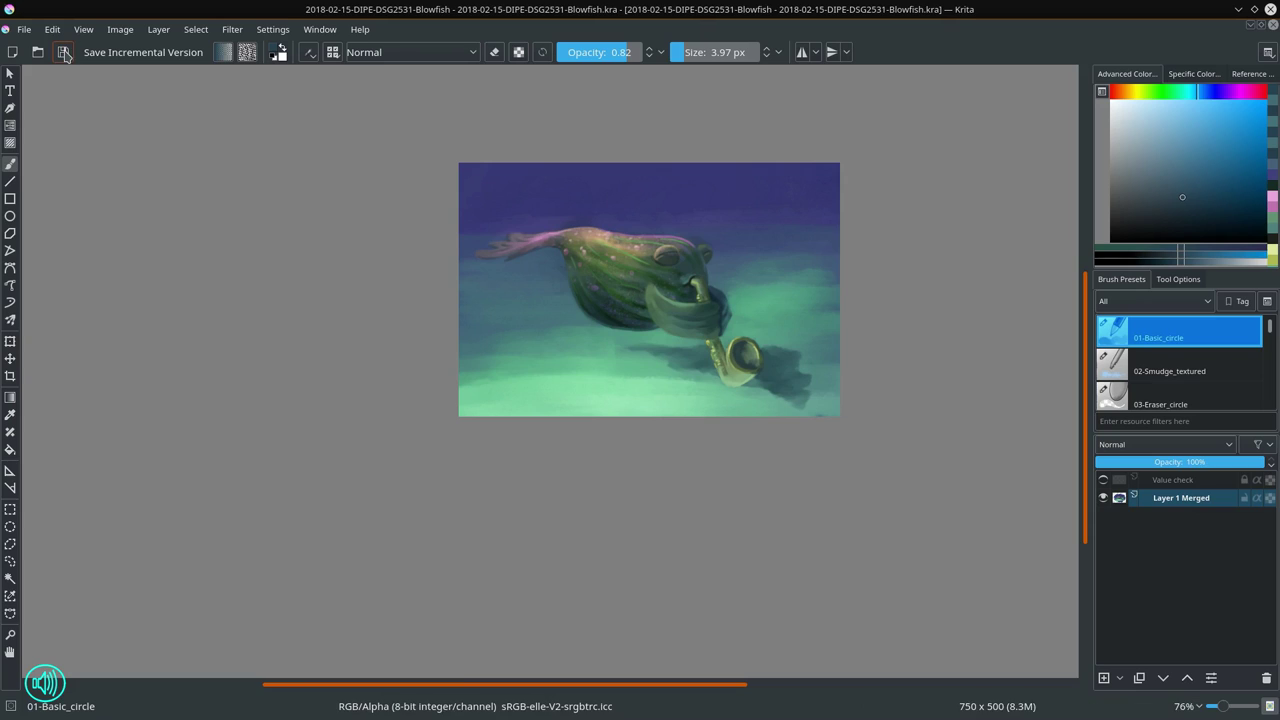
pyautogui.click(1103, 480)
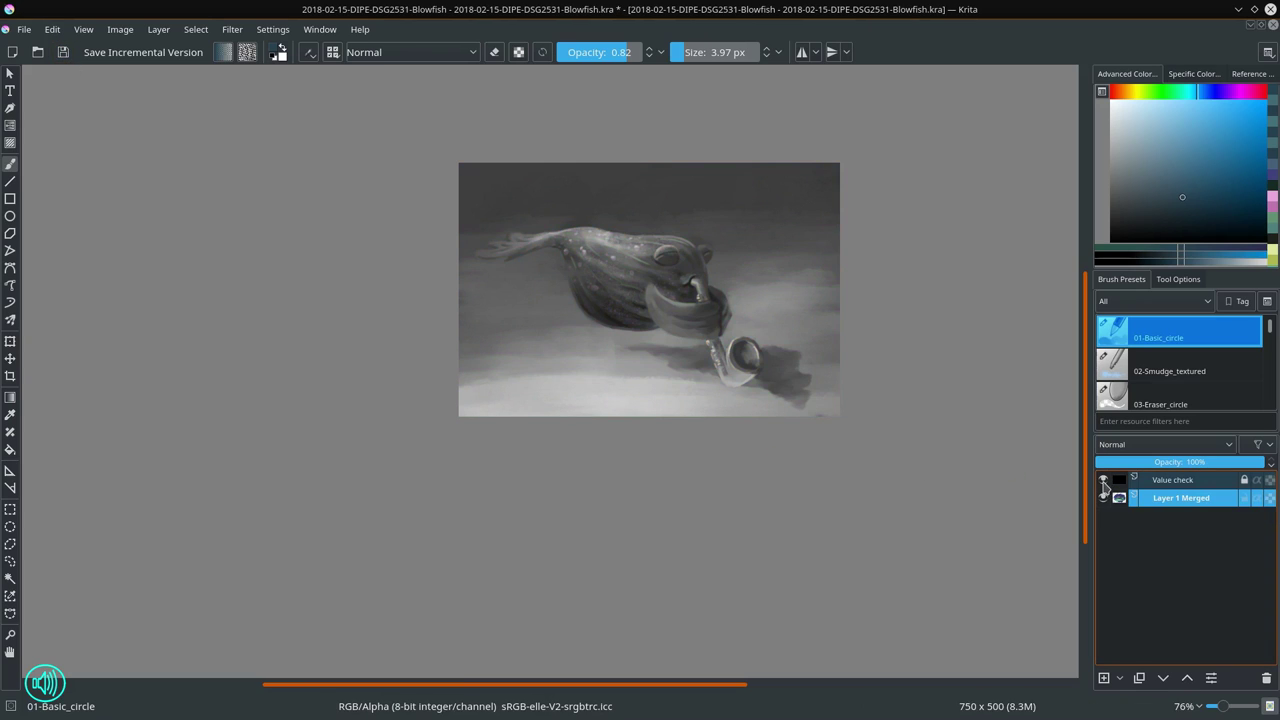
pyautogui.click(1103, 480)
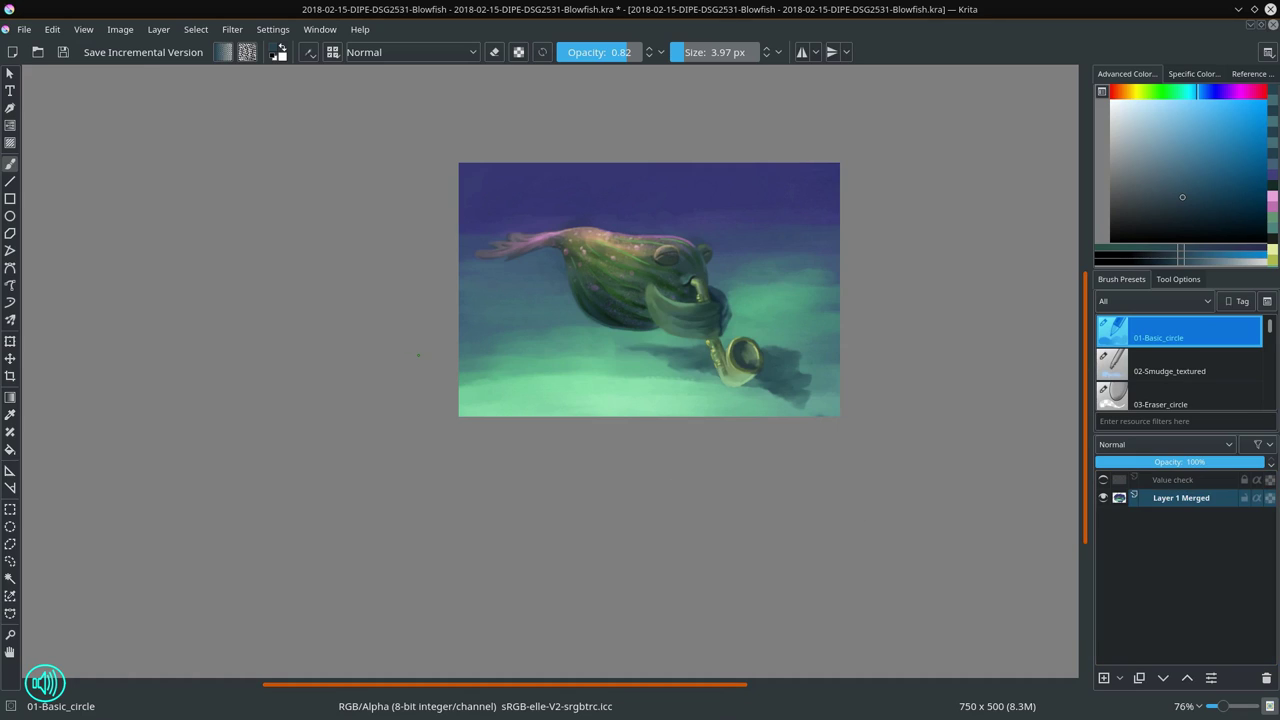
# Step: Paint over the dark spot in the canvas's lower-right corner with sampled teal at up to 25.13 px and save
pyautogui.keyDown('ctrl'); pyautogui.click(826, 406); pyautogui.keyUp('ctrl')
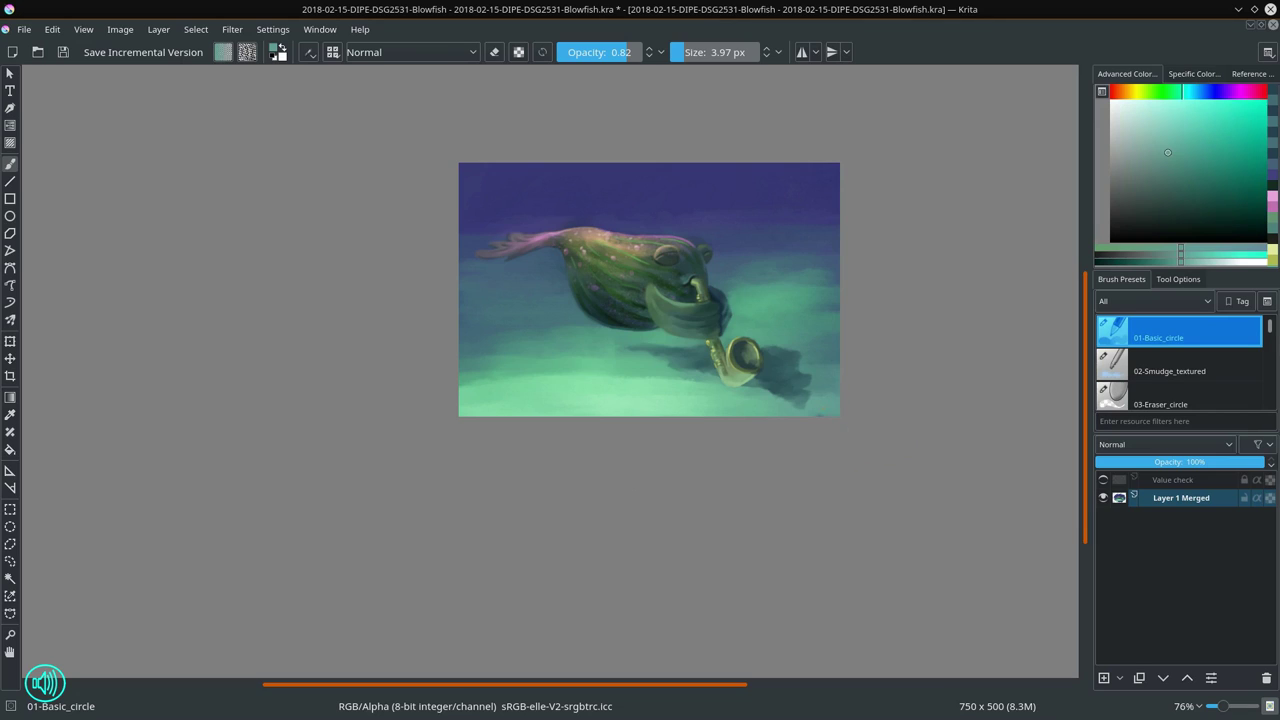
pyautogui.moveTo(826, 406); pyautogui.dragTo(843, 405)
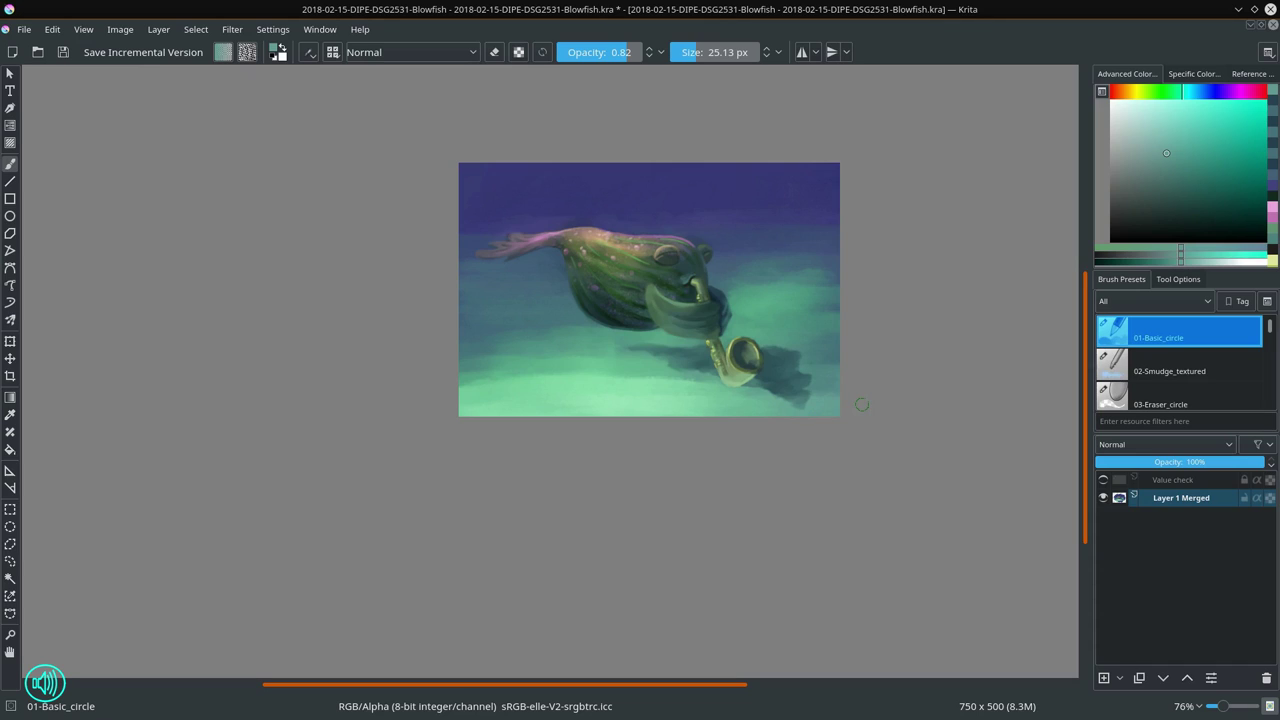
pyautogui.click(61, 55)
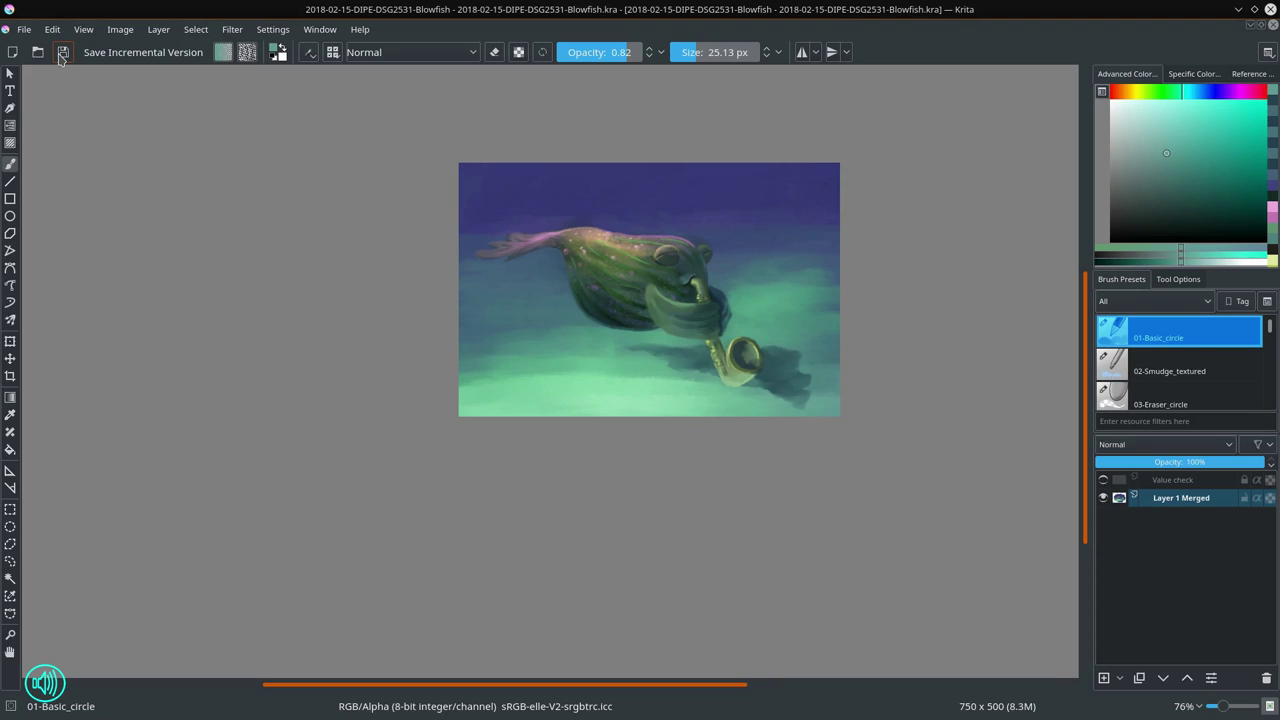
# Step: Soften the rim and interior of the saxophone's bell with 02-Smudge_textured at 7.43 px
pyautogui.click(1196, 366)
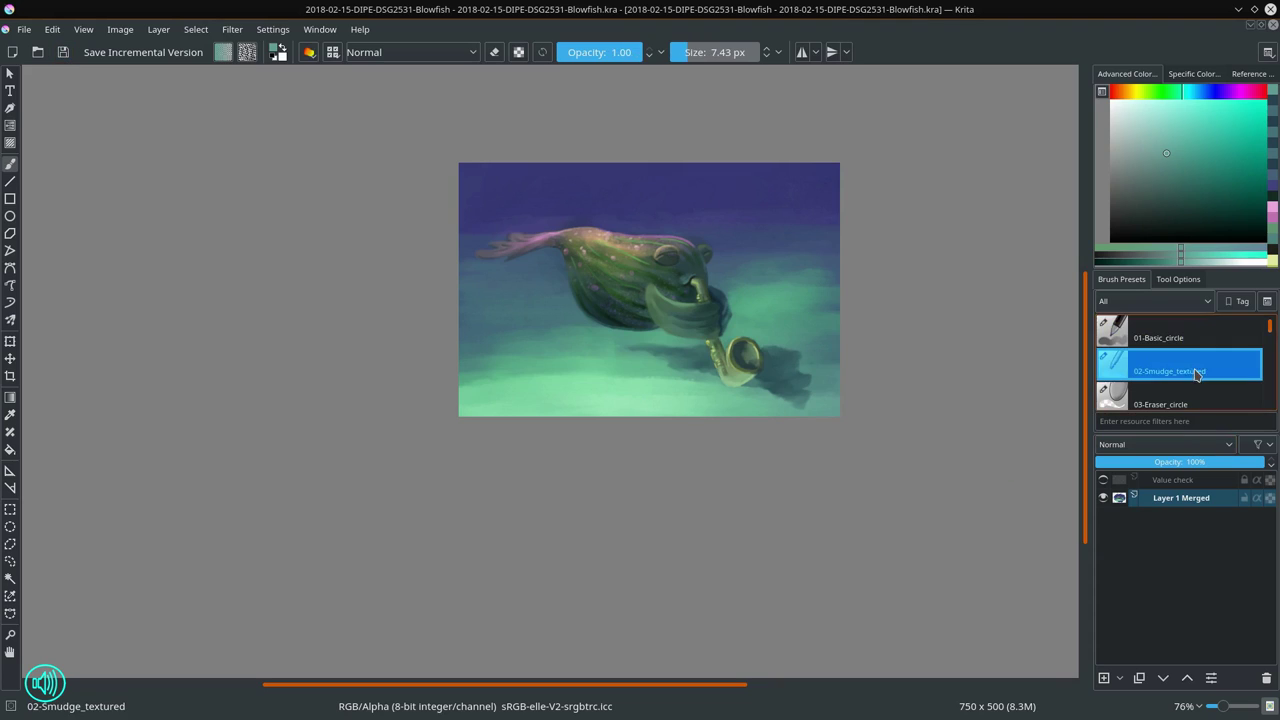
pyautogui.scroll(1, 812, 447)
pyautogui.moveTo(812, 447)
pyautogui.mouseDown()
pyautogui.moveTo(843, 400)
pyautogui.moveTo(889, 524)
pyautogui.mouseUp()
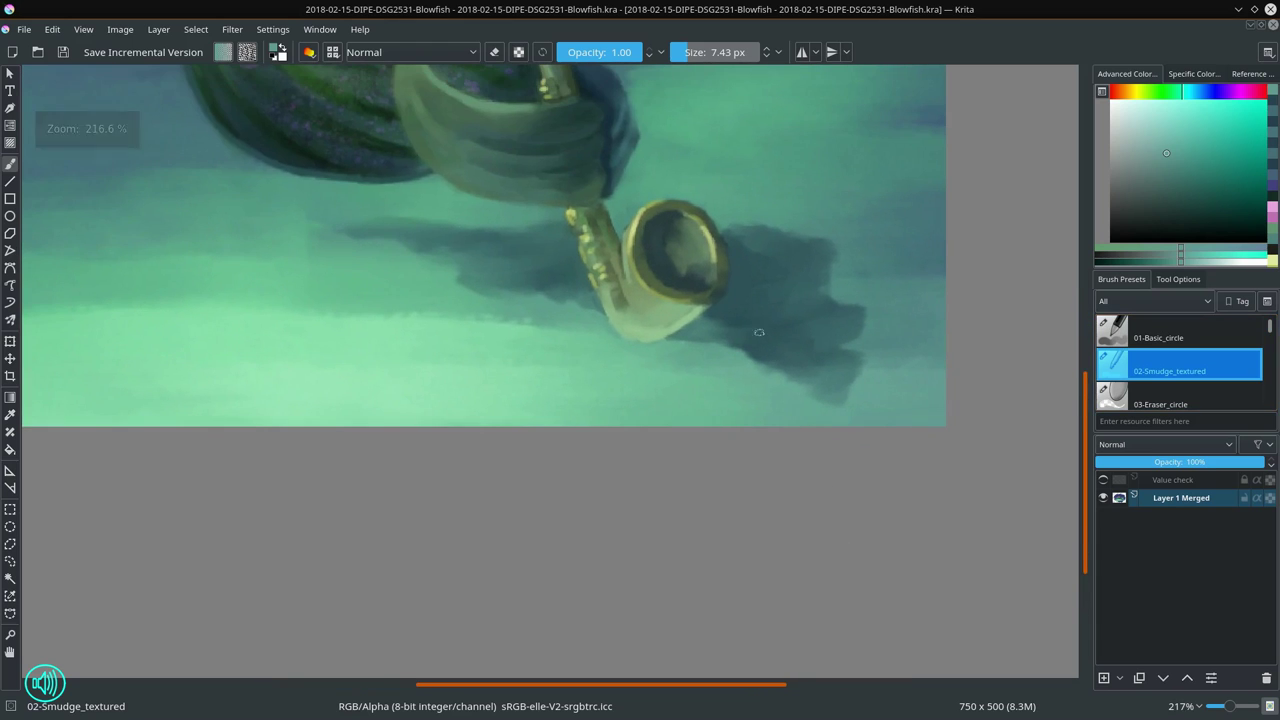
pyautogui.moveTo(724, 266); pyautogui.dragTo(690, 274)
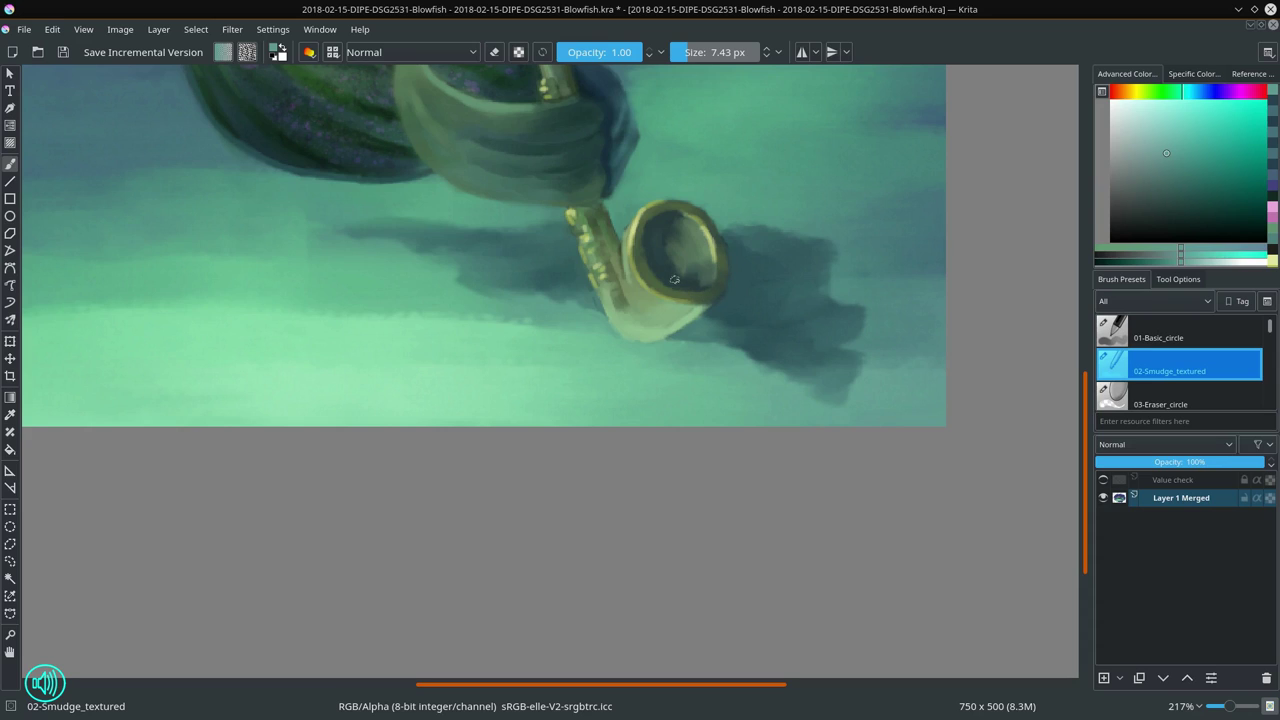
pyautogui.scroll(-3, 811, 471)
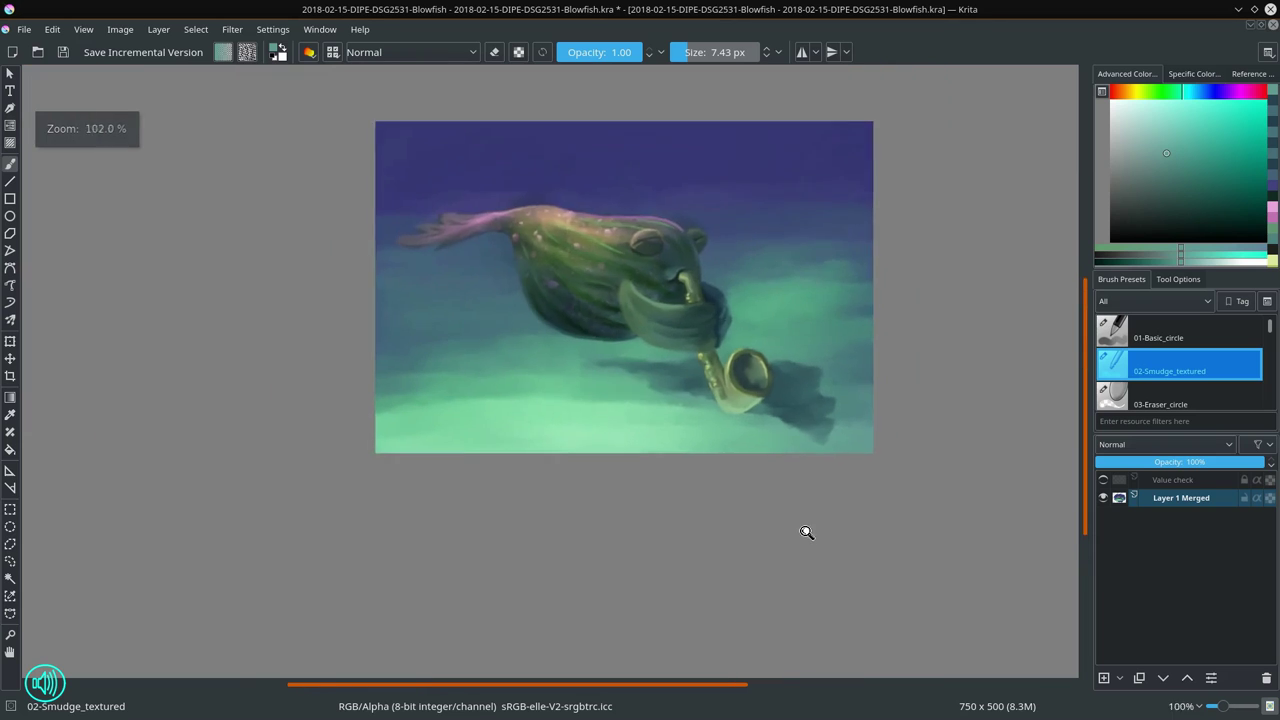
pyautogui.scroll(5, 815, 493)
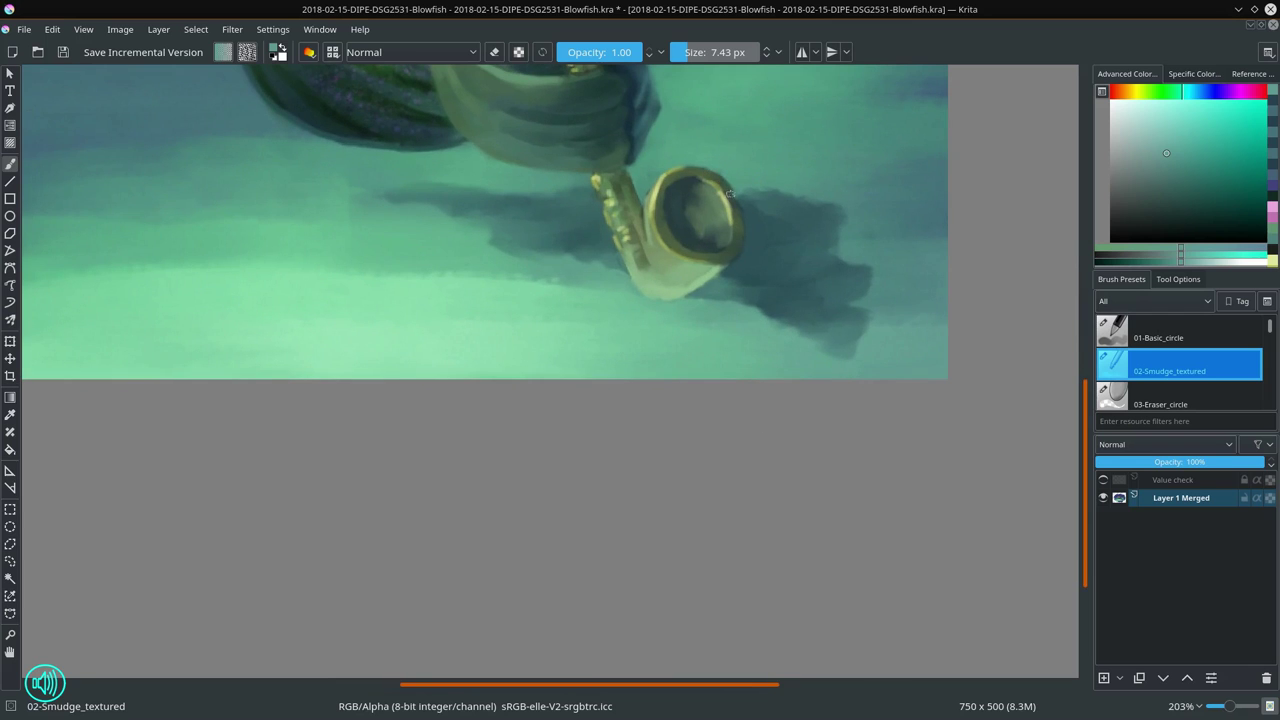
pyautogui.scroll(-3, 797, 488)
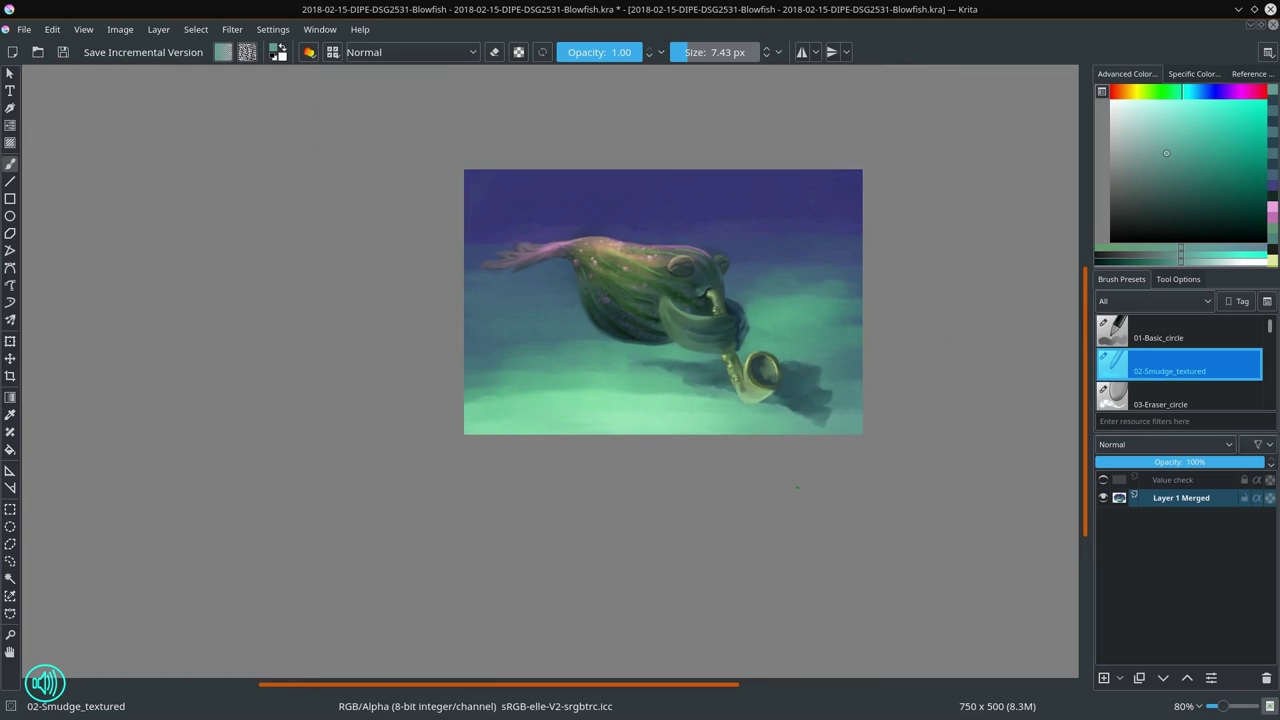
# Step: Brighten the front fin's tip and upper edge with 01-Basic_circle in a sampled light green at 6.53 px
pyautogui.click(1170, 340)
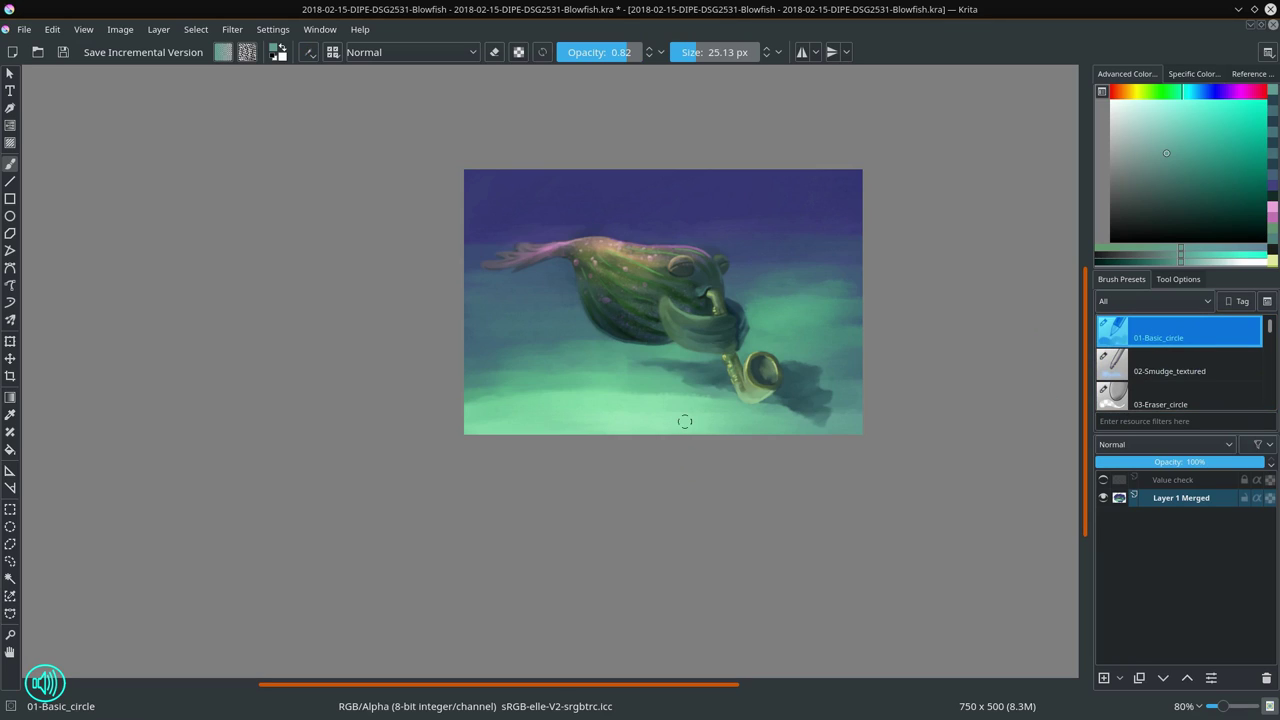
pyautogui.scroll(3, 671, 486)
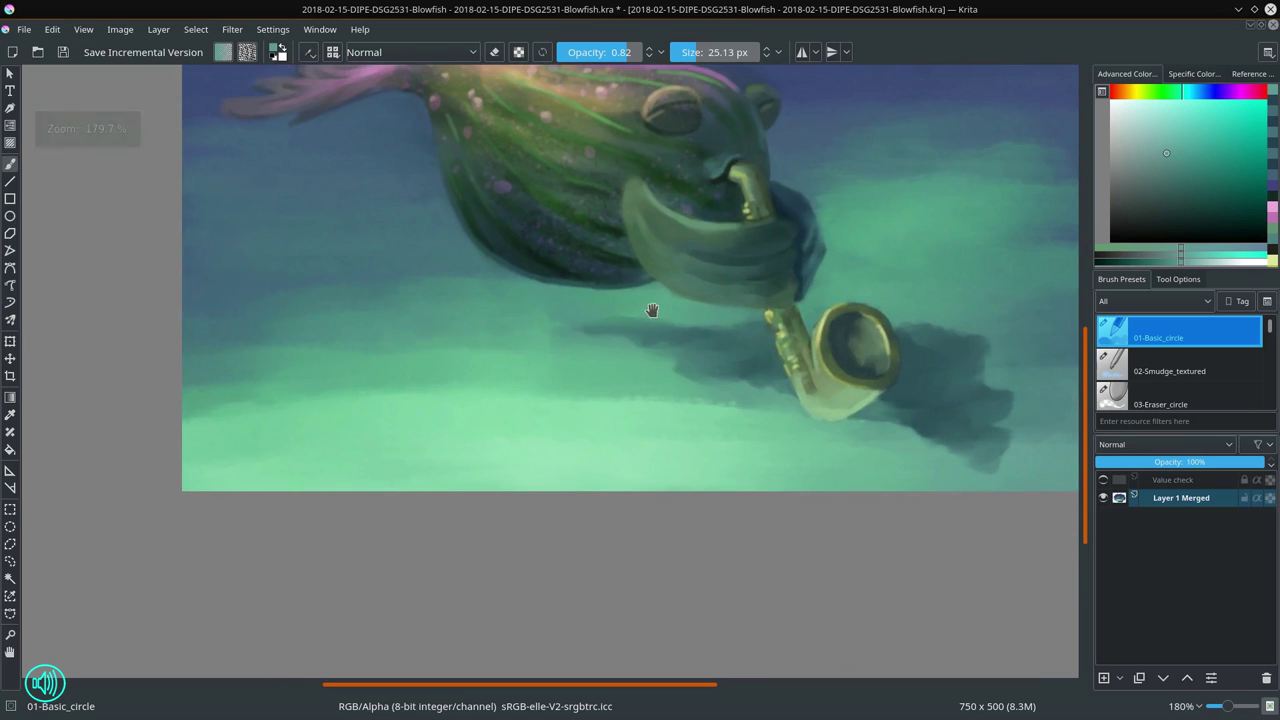
pyautogui.moveTo(644, 201)
pyautogui.keyDown('shift'); pyautogui.mouseDown()
pyautogui.moveTo(628, 201)
pyautogui.moveTo(647, 200)
pyautogui.moveTo(639, 181)
pyautogui.mouseUp(); pyautogui.keyUp('shift')
pyautogui.keyDown('ctrl'); pyautogui.click(638, 184); pyautogui.keyUp('ctrl')
pyautogui.keyDown('ctrl'); pyautogui.click(940, 165); pyautogui.keyUp('ctrl')
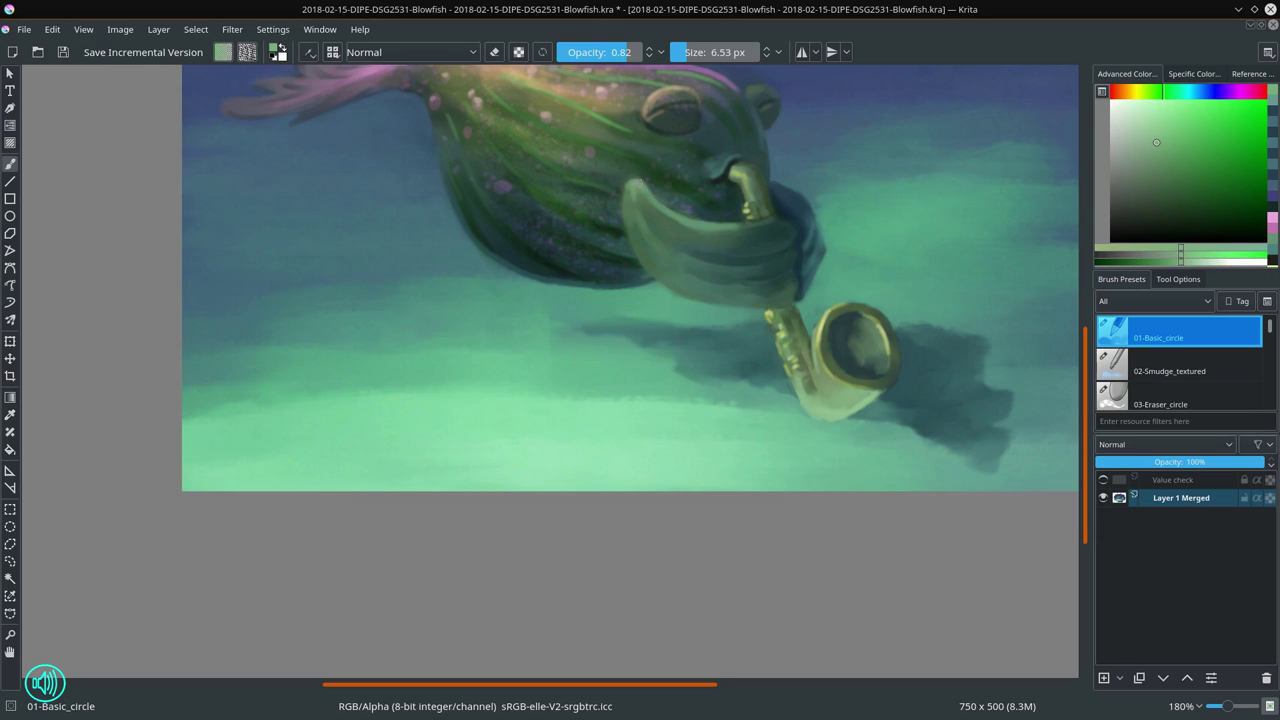
pyautogui.moveTo(755, 534); pyautogui.dragTo(759, 592)
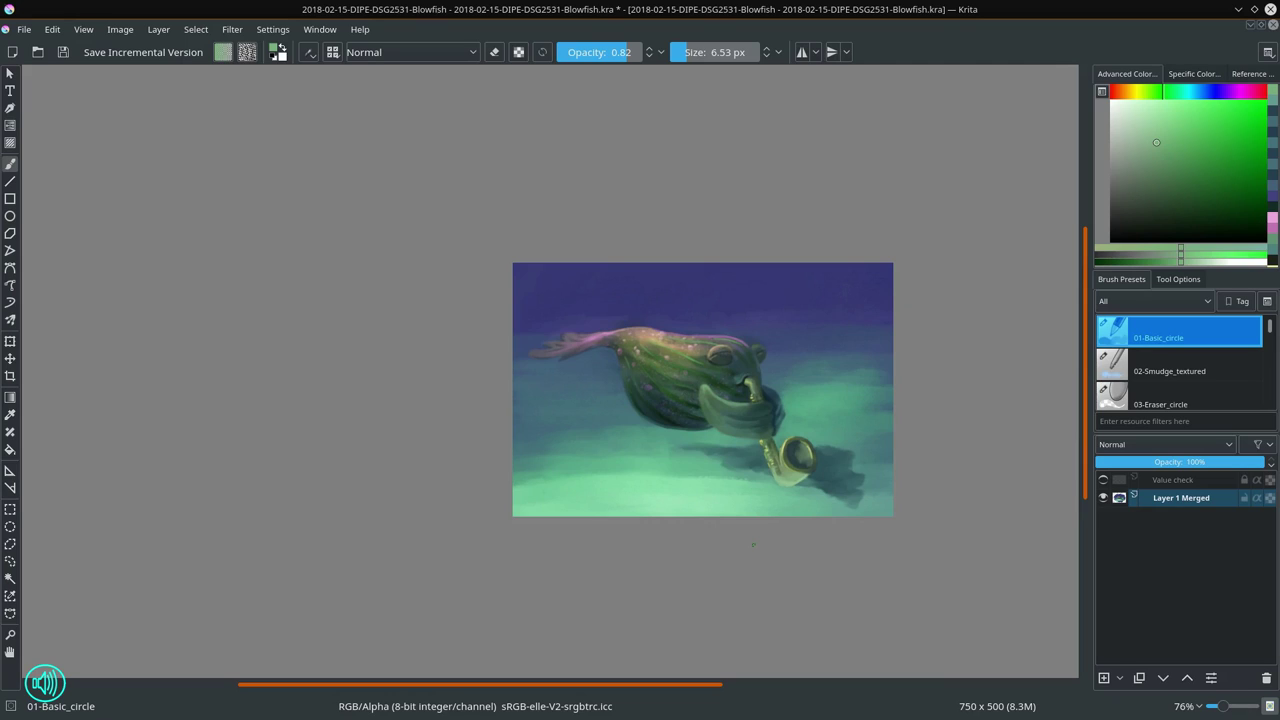
# Step: Sample a very dark green, add fine dark accents around the mouth and far eye at 4.11 px, and save
pyautogui.scroll(6, 783, 537)
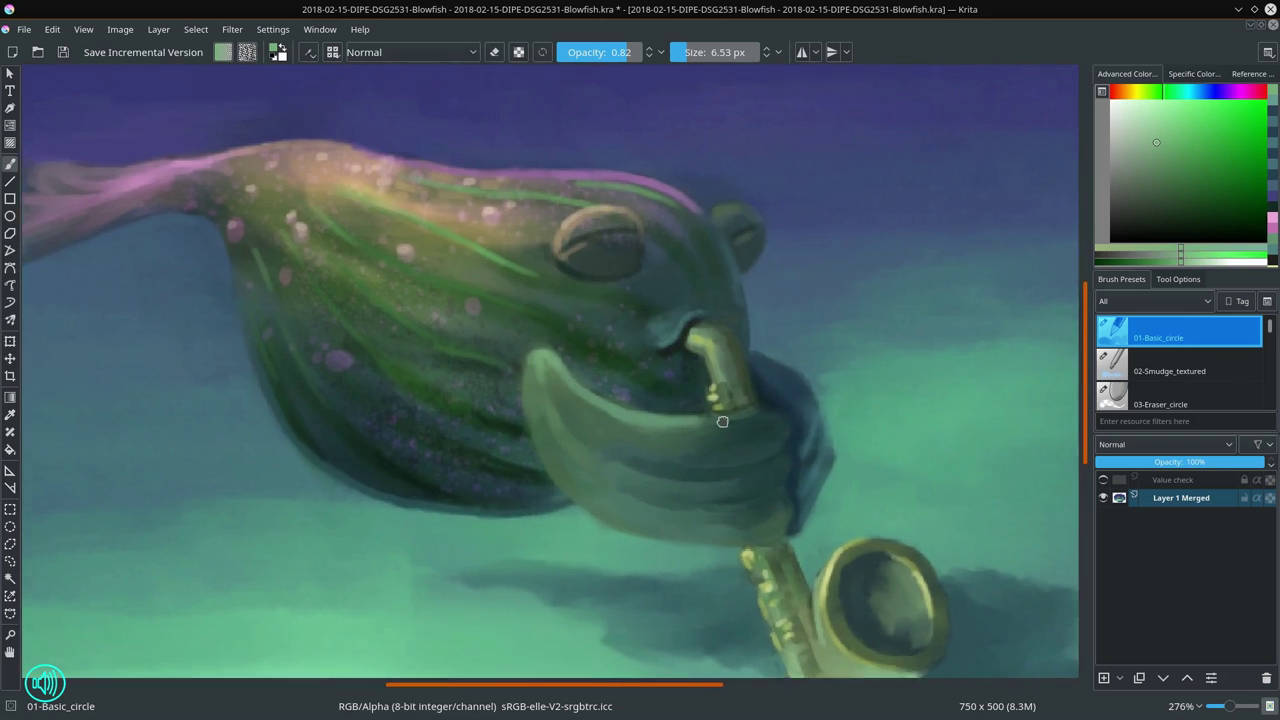
pyautogui.moveTo(722, 421); pyautogui.dragTo(730, 463)
pyautogui.keyDown('ctrl'); pyautogui.click(694, 372); pyautogui.keyUp('ctrl')
pyautogui.moveTo(679, 359); pyautogui.dragTo(672, 359)
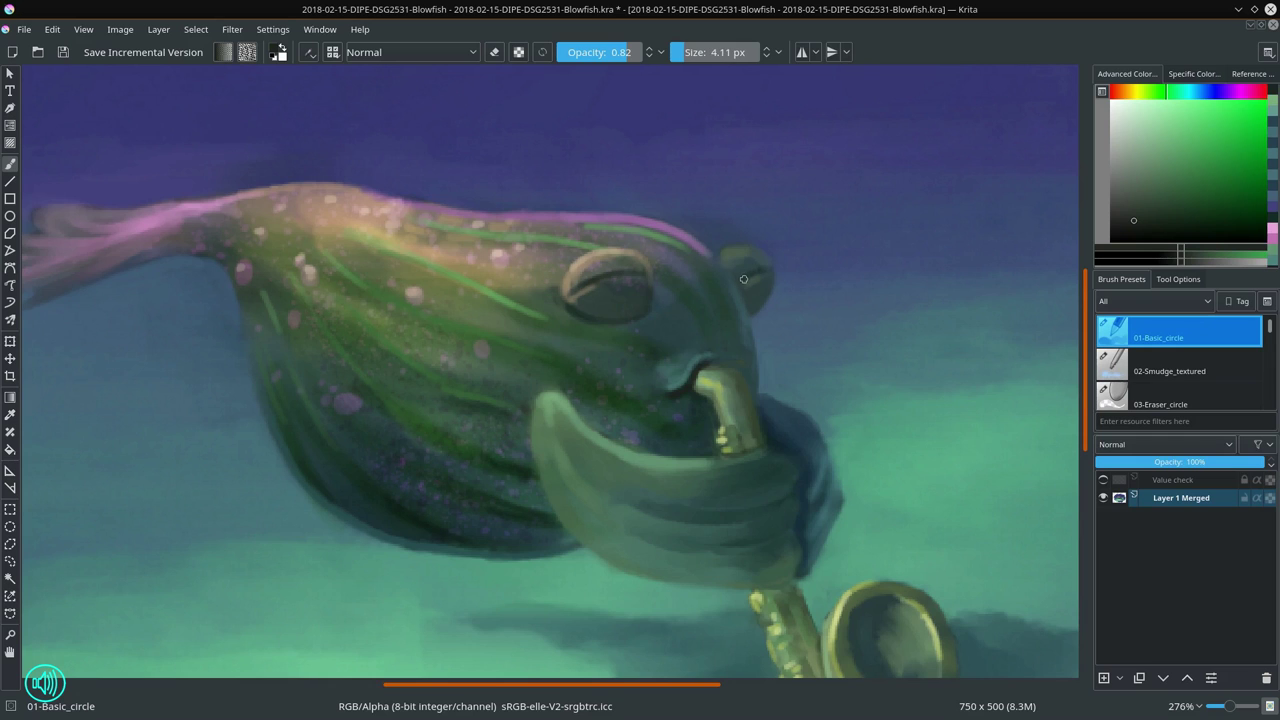
pyautogui.scroll(-6, 797, 265)
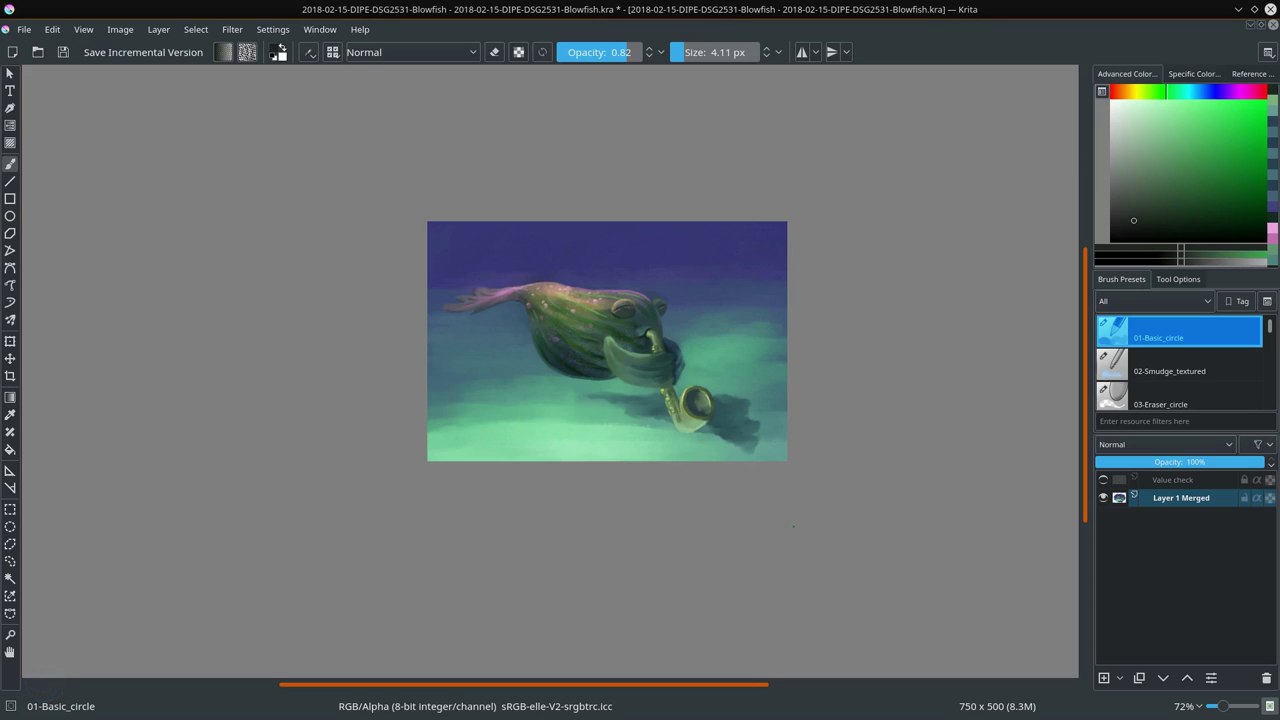
pyautogui.click(64, 52)
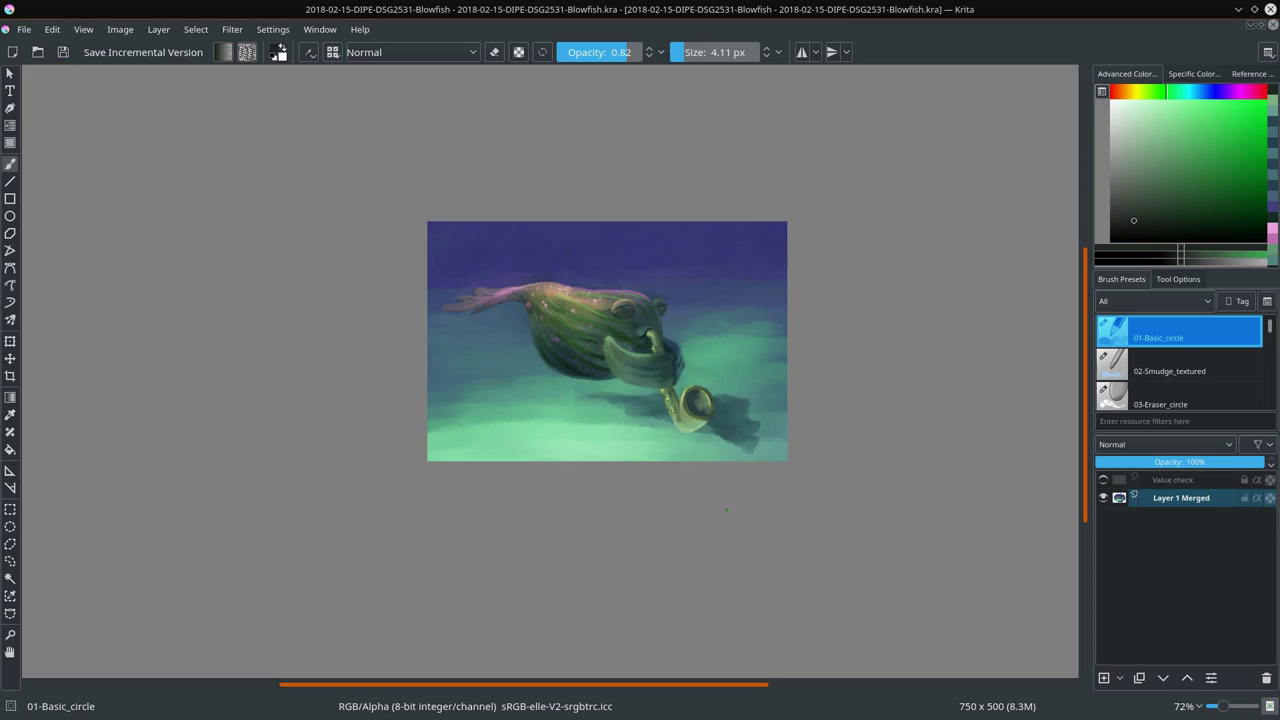
# Step: Review the painting at 100% zoom and with the whole page fitted to the view
pyautogui.click(1192, 707)
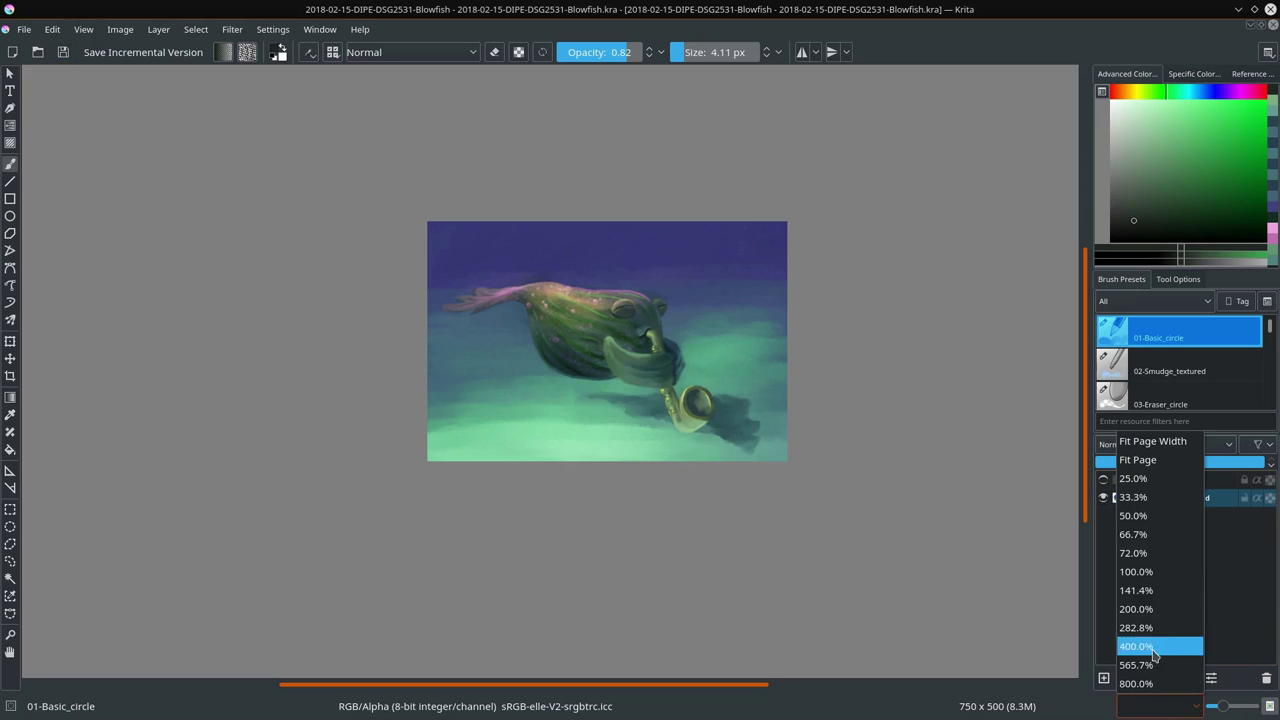
pyautogui.click(1147, 573)
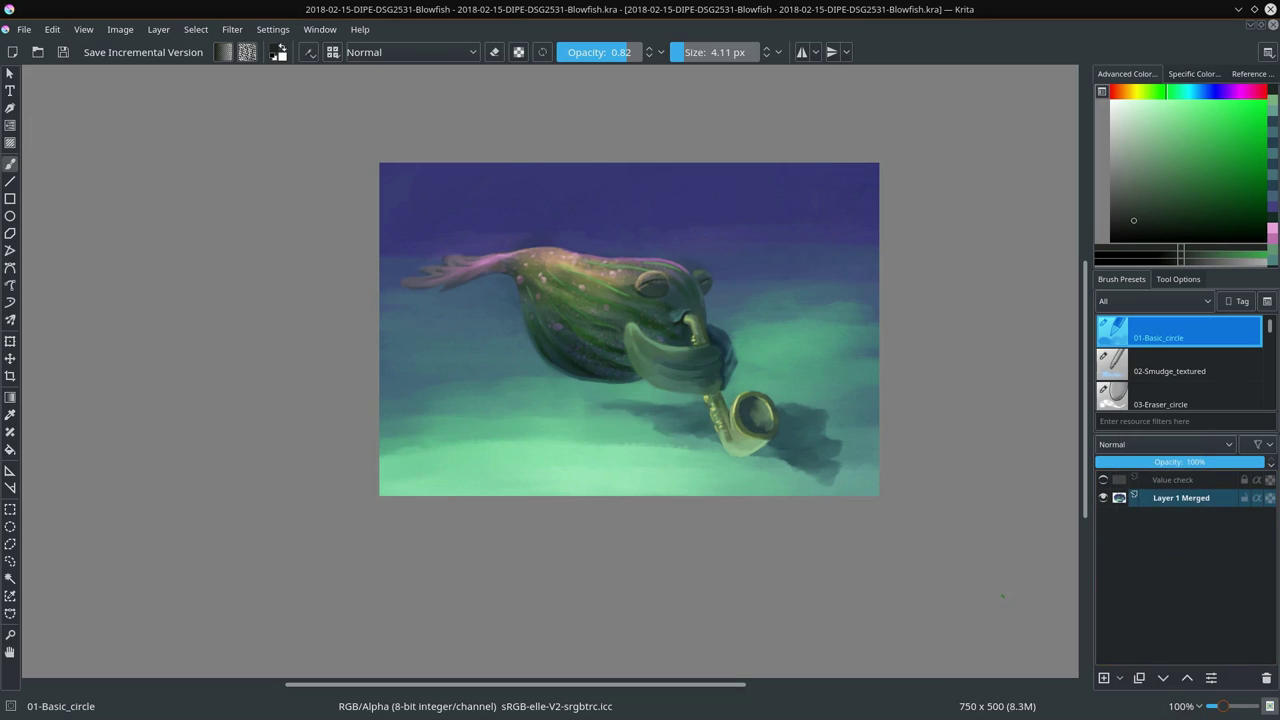
pyautogui.click(1192, 706)
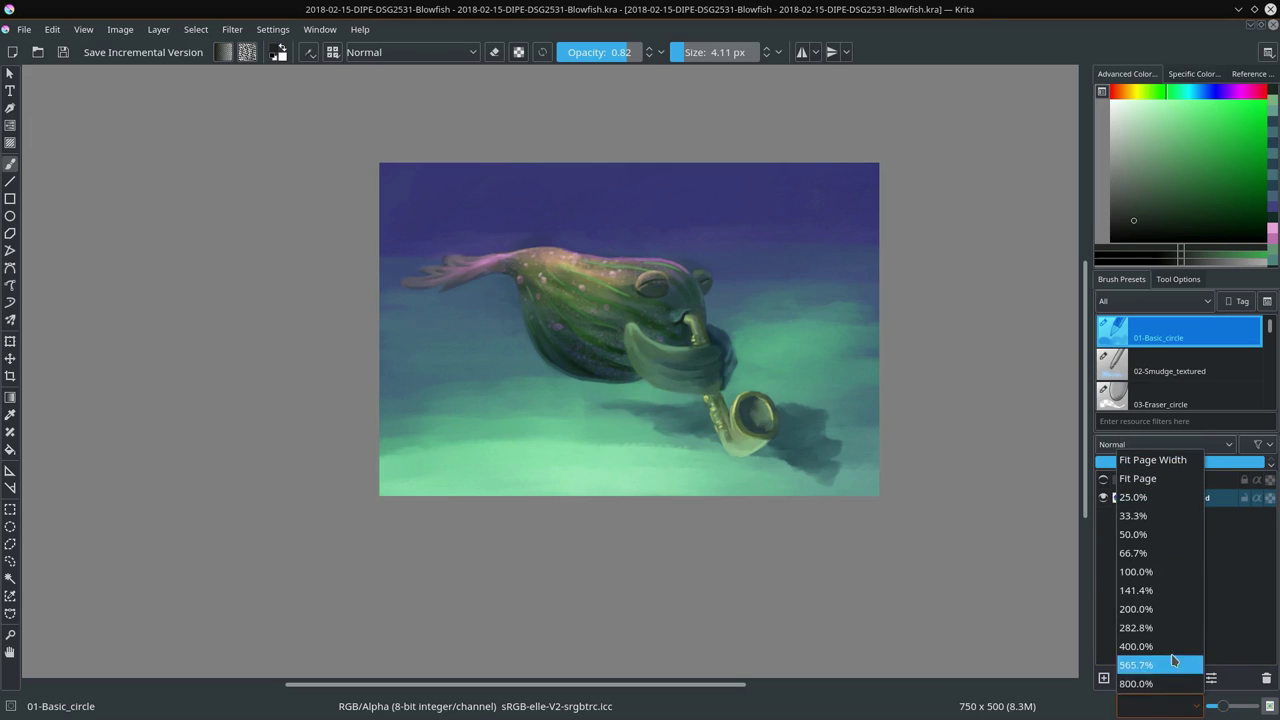
pyautogui.click(1170, 479)
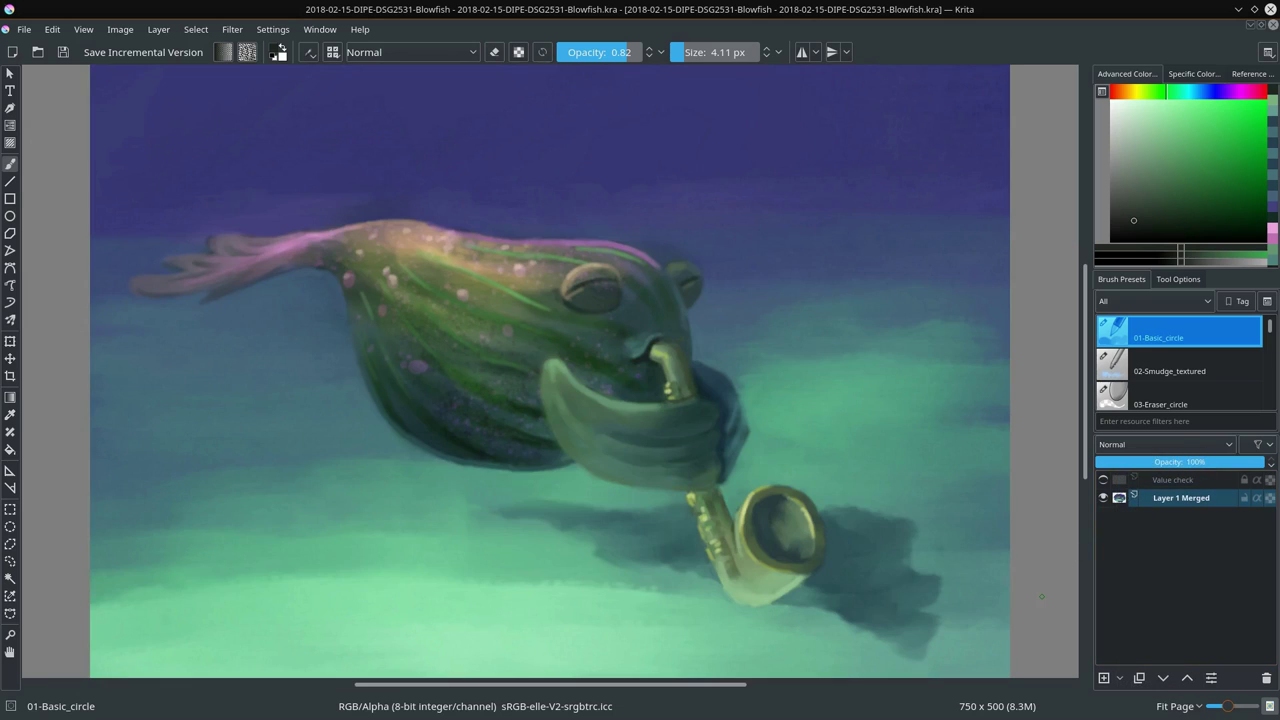